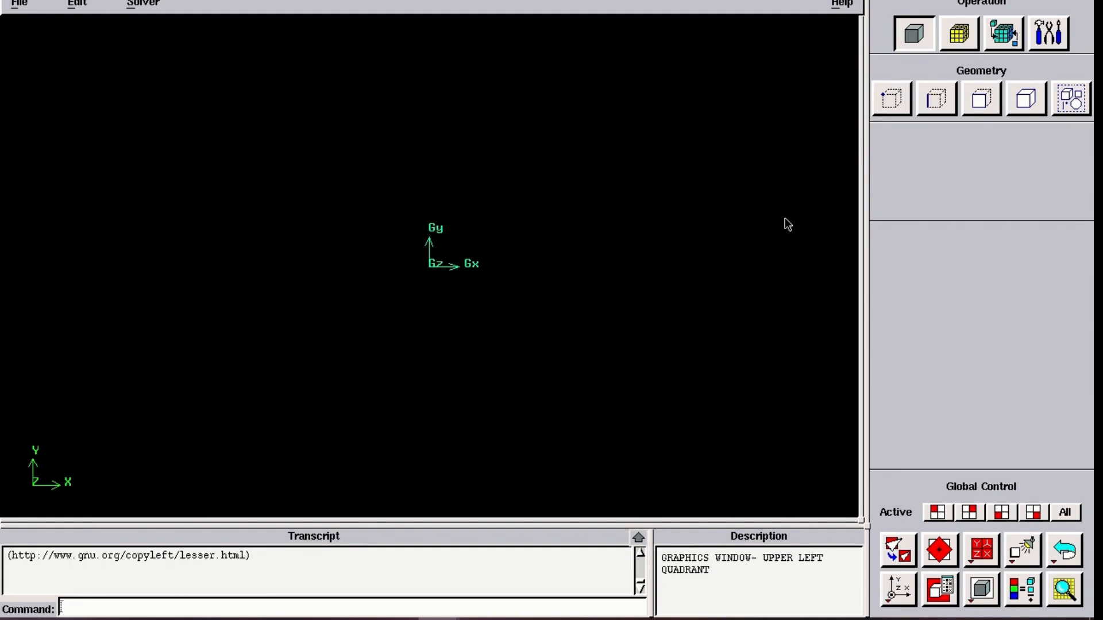
Create real vertices at (0, 0, 0) and (50, 0, 0), and fit the display to the window
{"action": "left_click", "coordinate": [894, 104]}
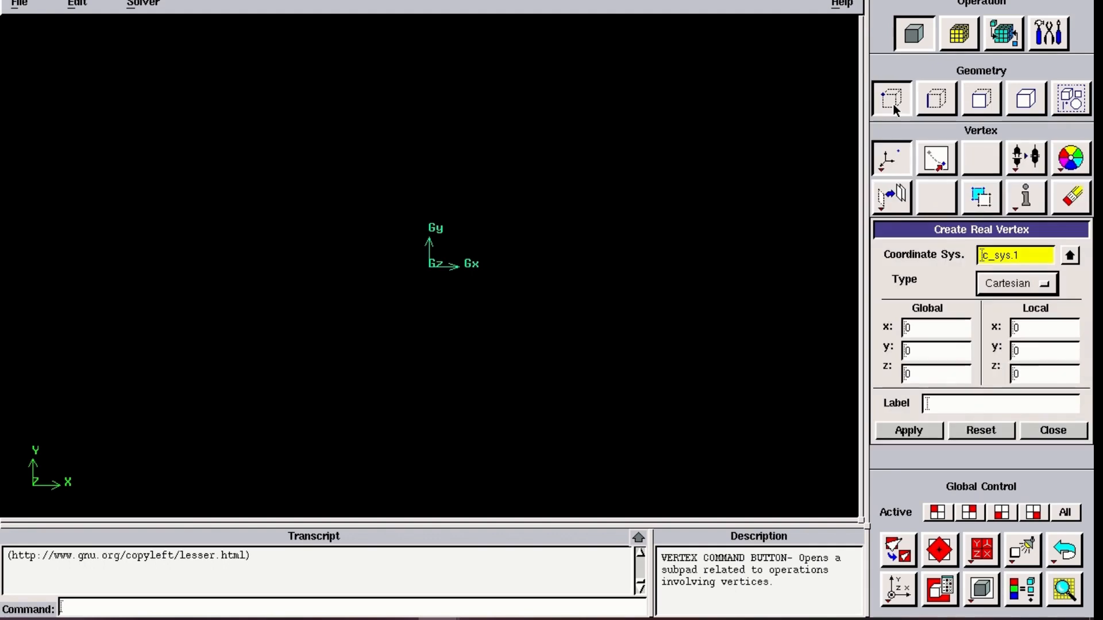
{"action": "left_click", "coordinate": [907, 430]}
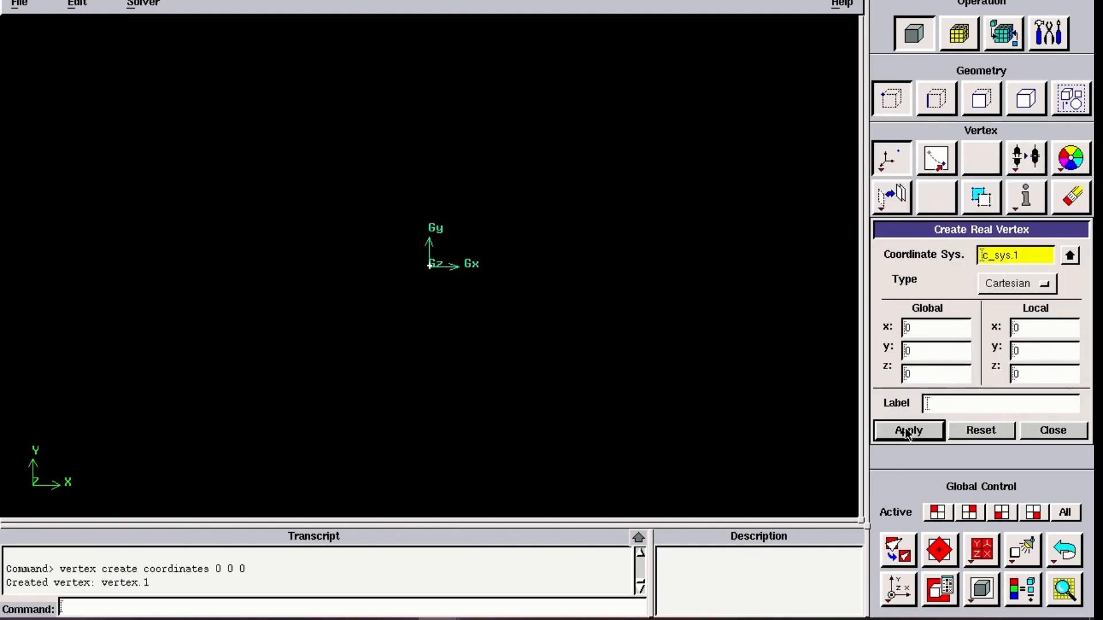
{"action": "double_click", "coordinate": [955, 328]}
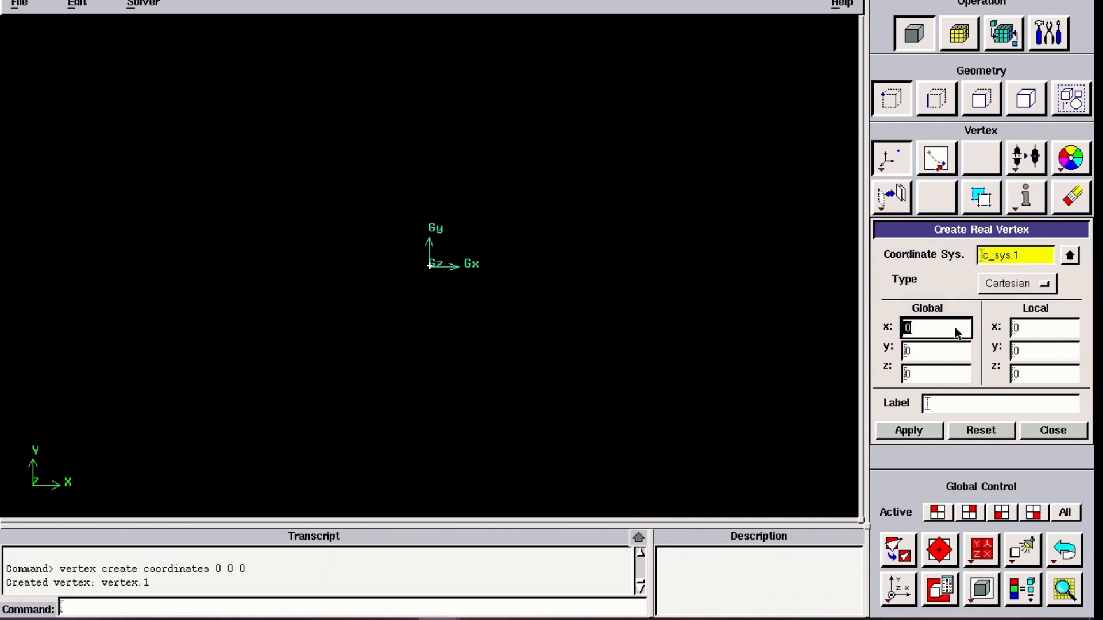
{"action": "type", "text": "50"}
{"action": "left_click", "coordinate": [906, 437]}
{"action": "left_click", "coordinate": [905, 553]}
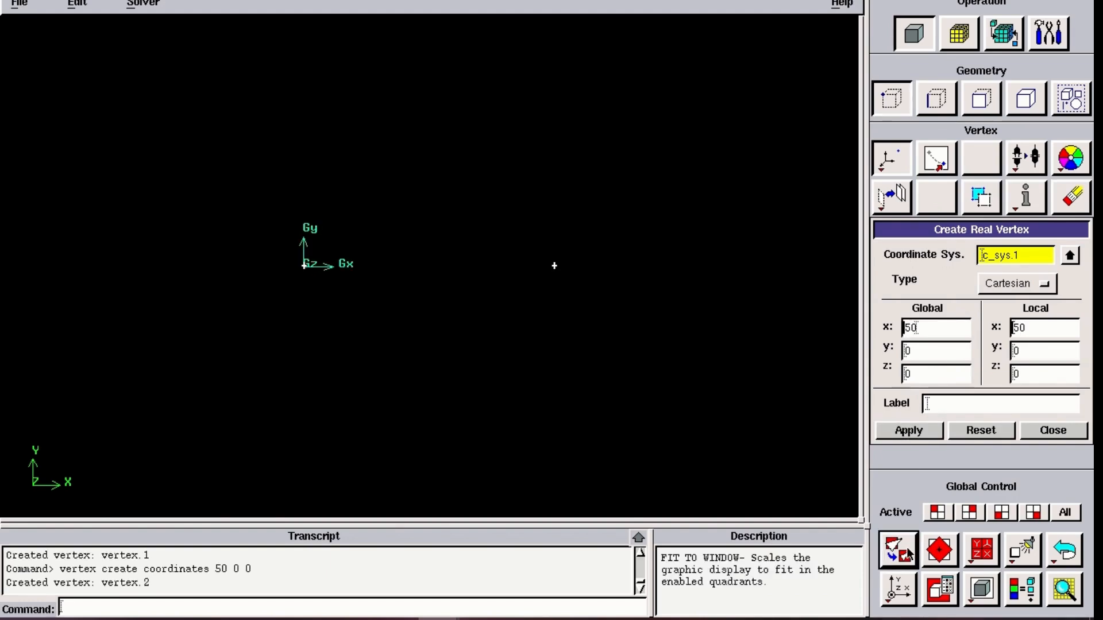
Create vertices at (50, 10, 0) and (0, 10, 0) to complete the rectangle's corners, and close the vertex form
{"action": "double_click", "coordinate": [926, 356]}
{"action": "type", "text": "10"}
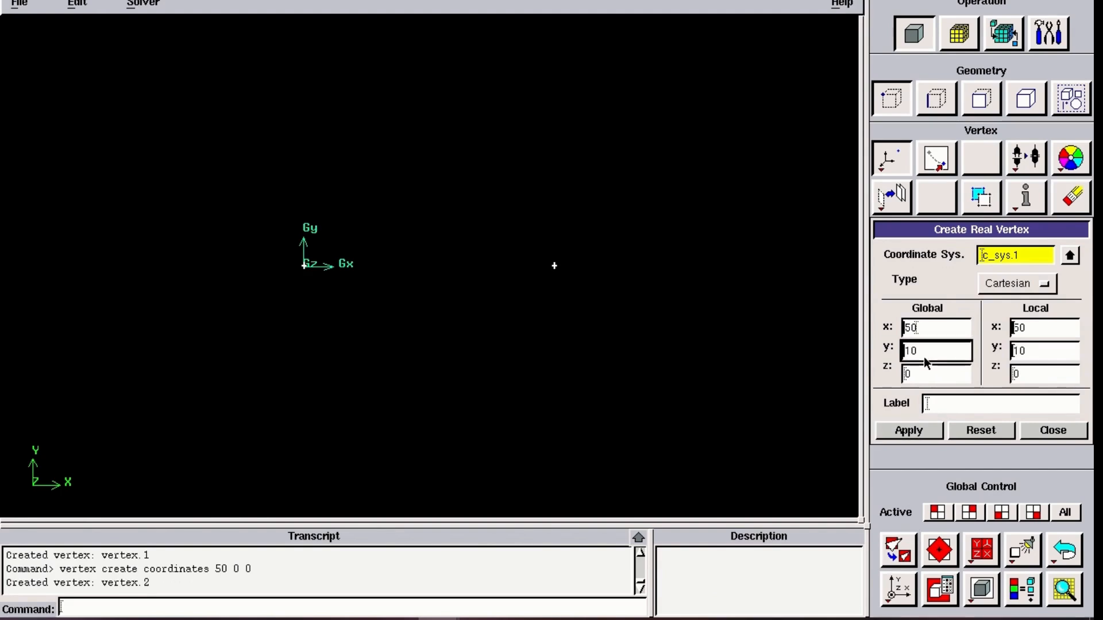
{"action": "left_click", "coordinate": [901, 433]}
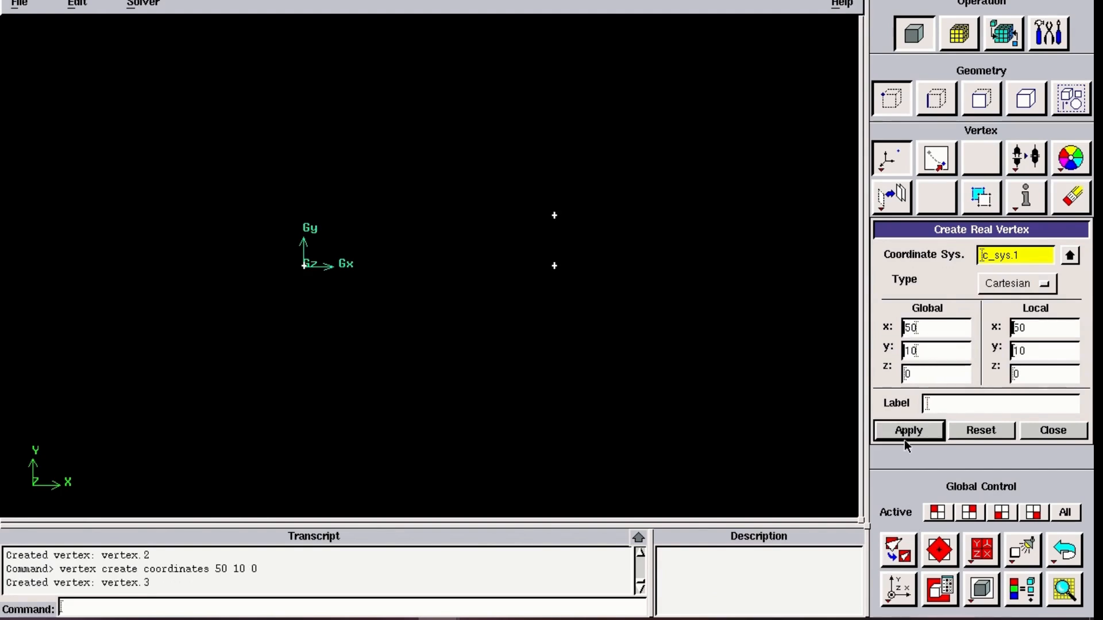
{"action": "double_click", "coordinate": [931, 327]}
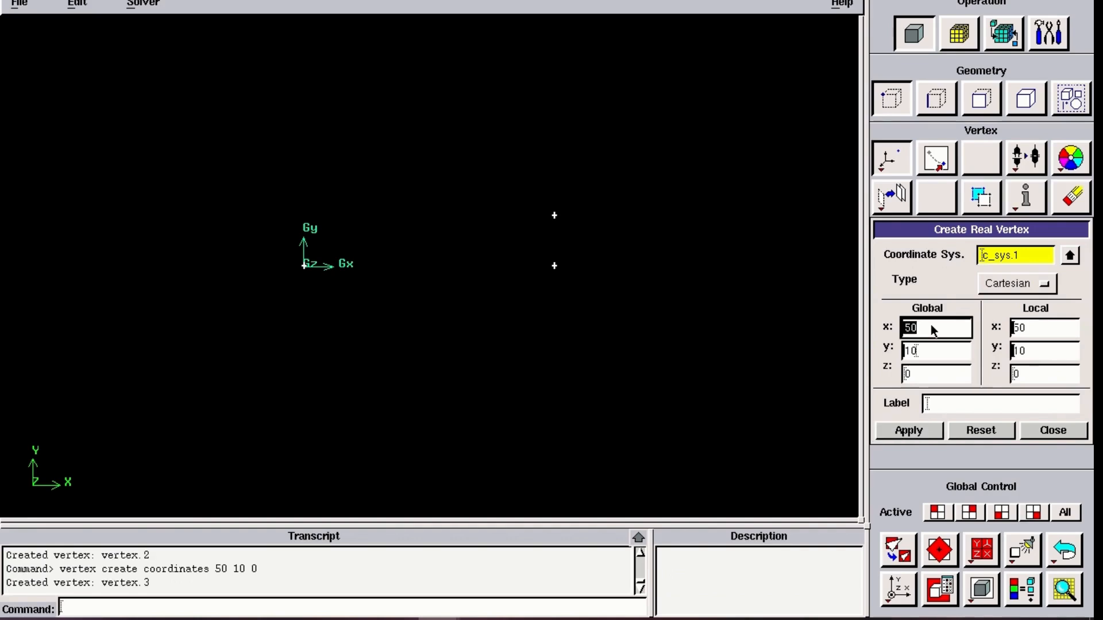
{"action": "type", "text": "0"}
{"action": "left_click", "coordinate": [921, 432]}
{"action": "left_click", "coordinate": [1082, 438]}
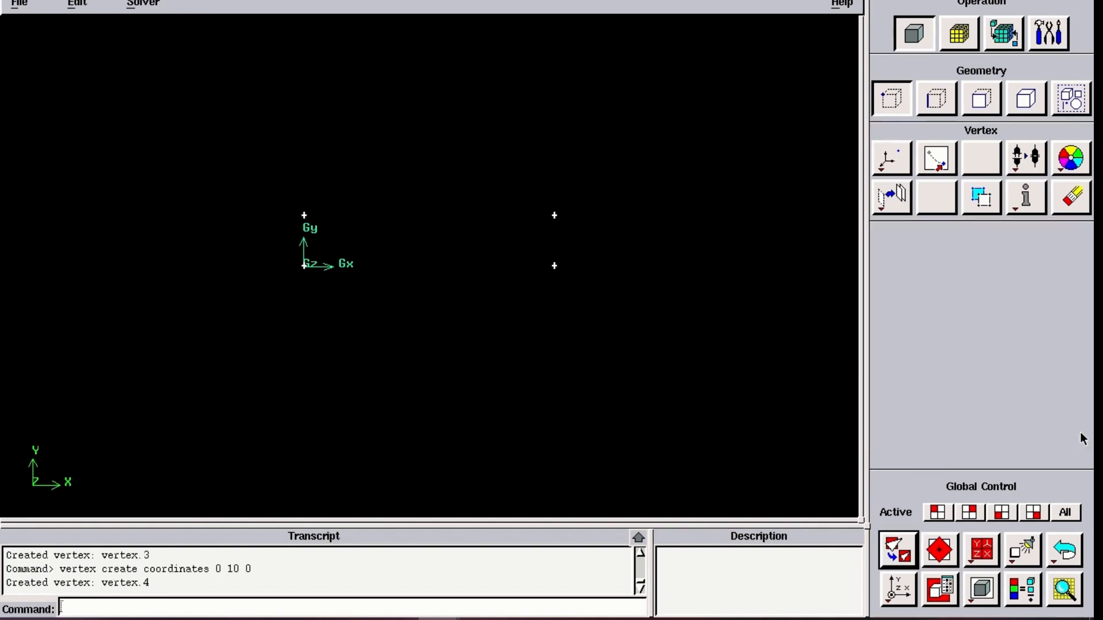
Create straight edges for the rectangle's left side, from (0, 10) to the origin, and its bottom side, from the origin to (50, 0)
{"action": "left_click", "coordinate": [936, 99]}
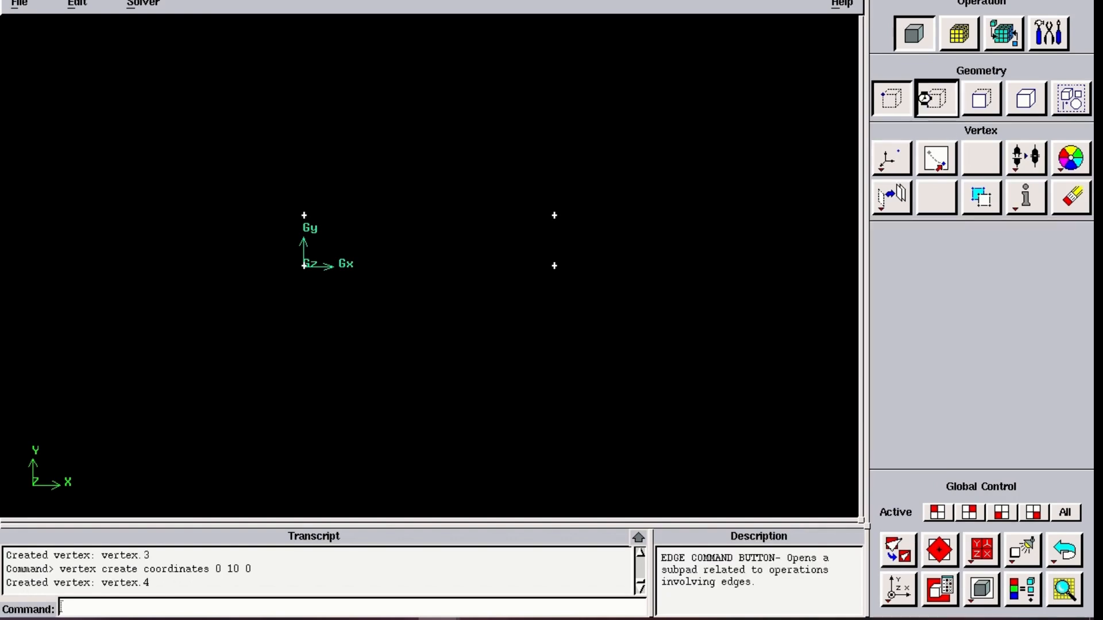
{"action": "left_click", "coordinate": [304, 217], "text": "shift"}
{"action": "left_click", "coordinate": [306, 270], "text": "shift"}
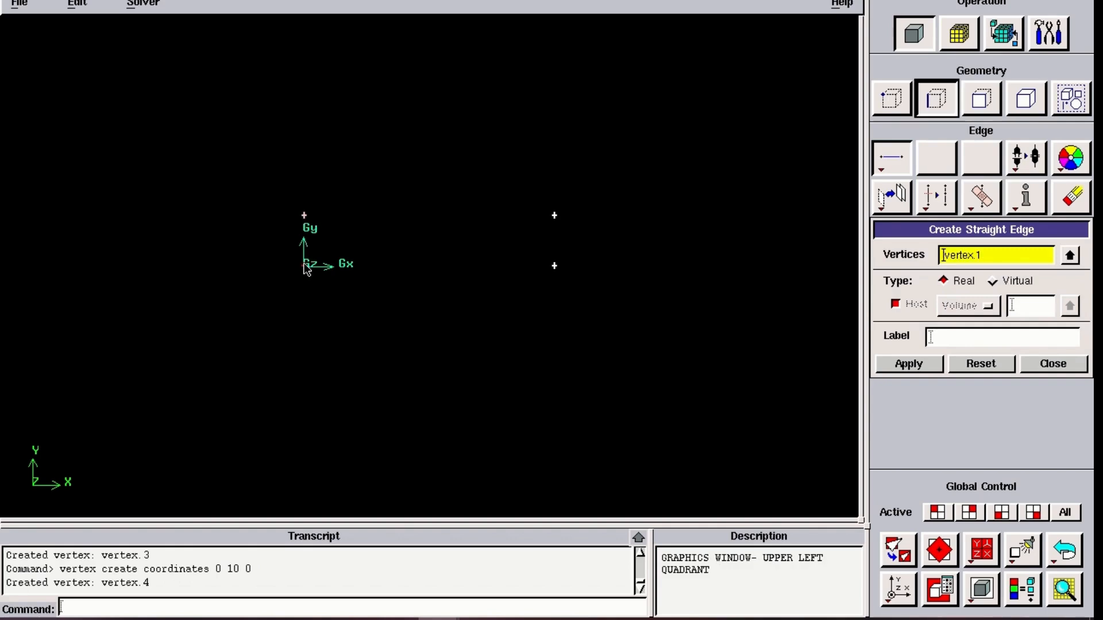
{"action": "middle_click", "coordinate": [306, 270], "text": "shift"}
{"action": "left_click", "coordinate": [307, 270], "text": "shift"}
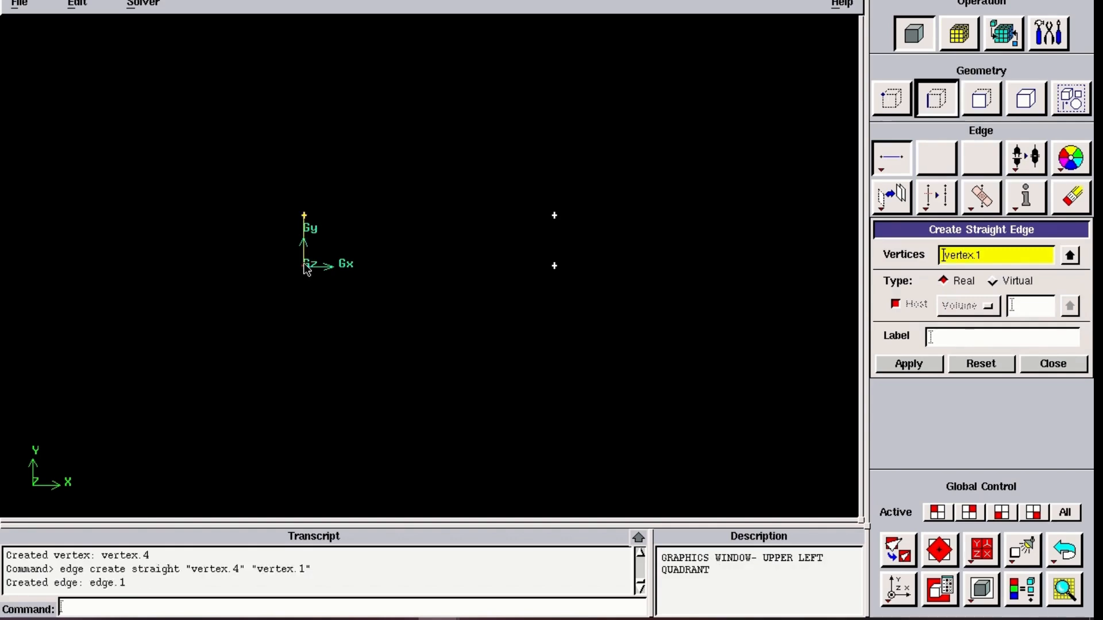
{"action": "left_click", "coordinate": [553, 268], "text": "shift"}
{"action": "middle_click", "coordinate": [552, 268], "text": "shift"}
Create straight edges for the rectangle's right side, from (50, 0) to (50, 10), and its top side, back to (0, 10)
{"action": "left_click", "coordinate": [553, 268], "text": "shift"}
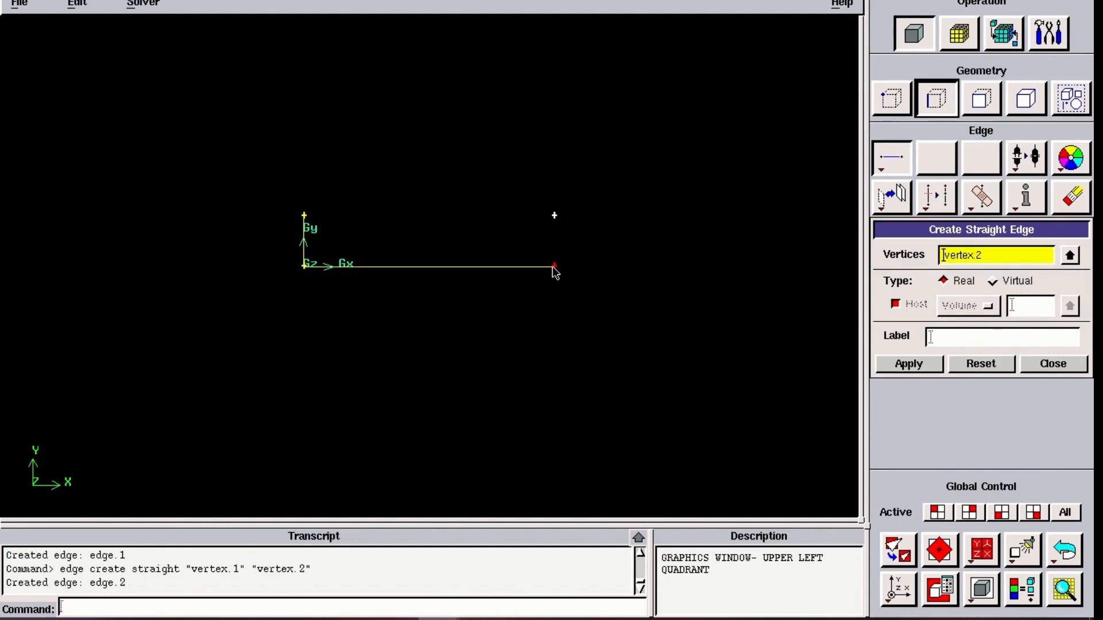
{"action": "left_click", "coordinate": [555, 216], "text": "shift"}
{"action": "middle_click", "coordinate": [555, 217], "text": "shift"}
{"action": "left_click", "coordinate": [555, 217], "text": "shift"}
{"action": "left_click", "coordinate": [305, 217], "text": "shift"}
{"action": "middle_click", "coordinate": [305, 216], "text": "shift"}
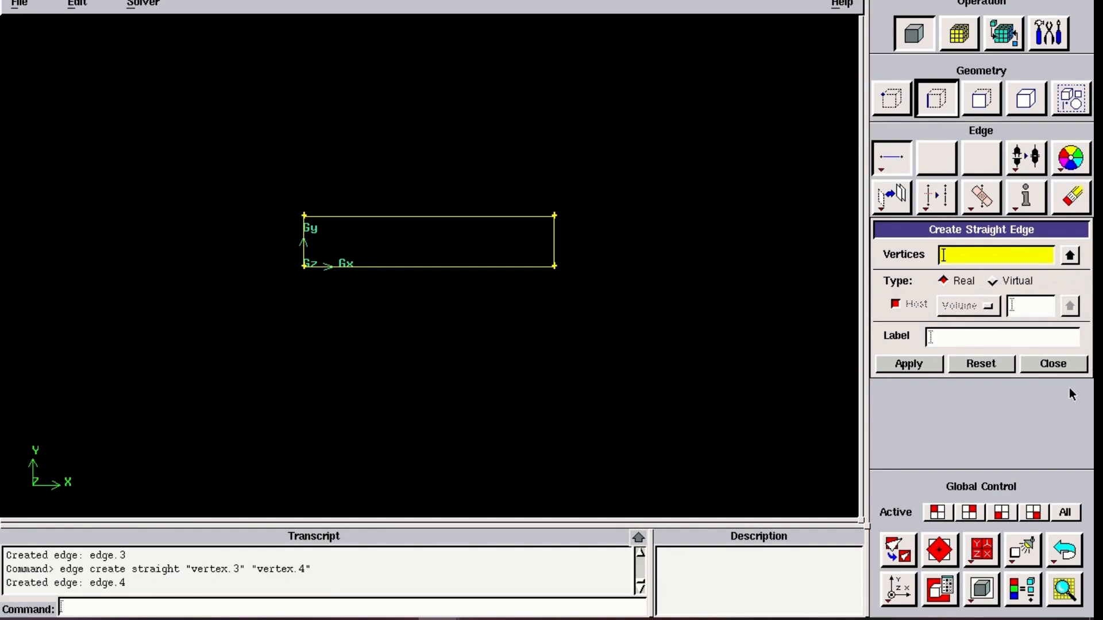
Create a real face from wireframe using all four edges of the rectangle
{"action": "left_click", "coordinate": [986, 107]}
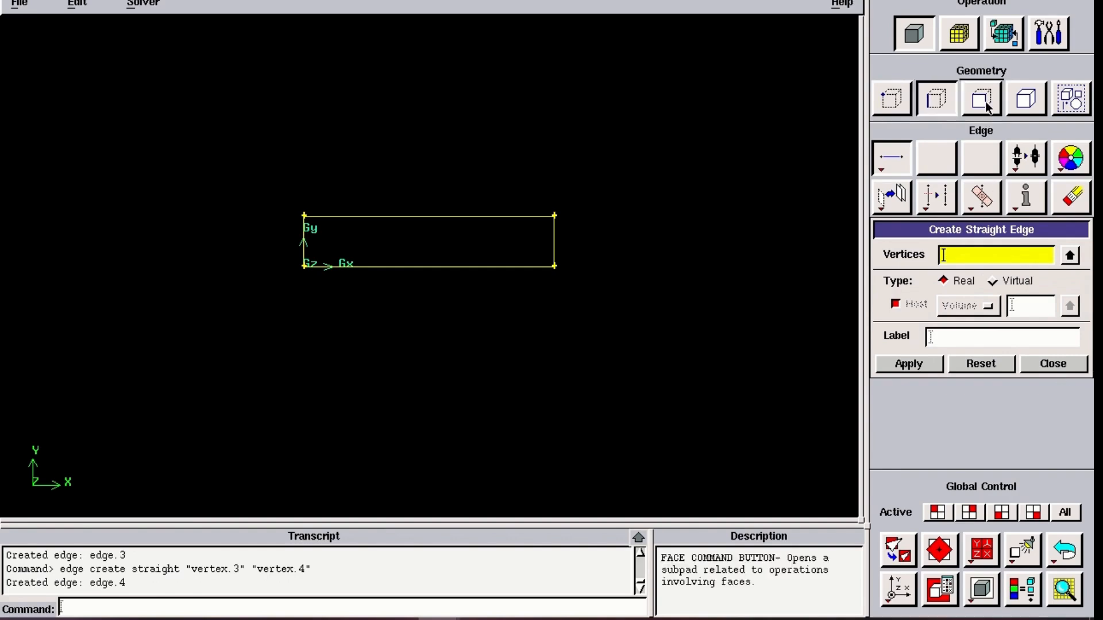
{"action": "left_click", "coordinate": [1070, 255]}
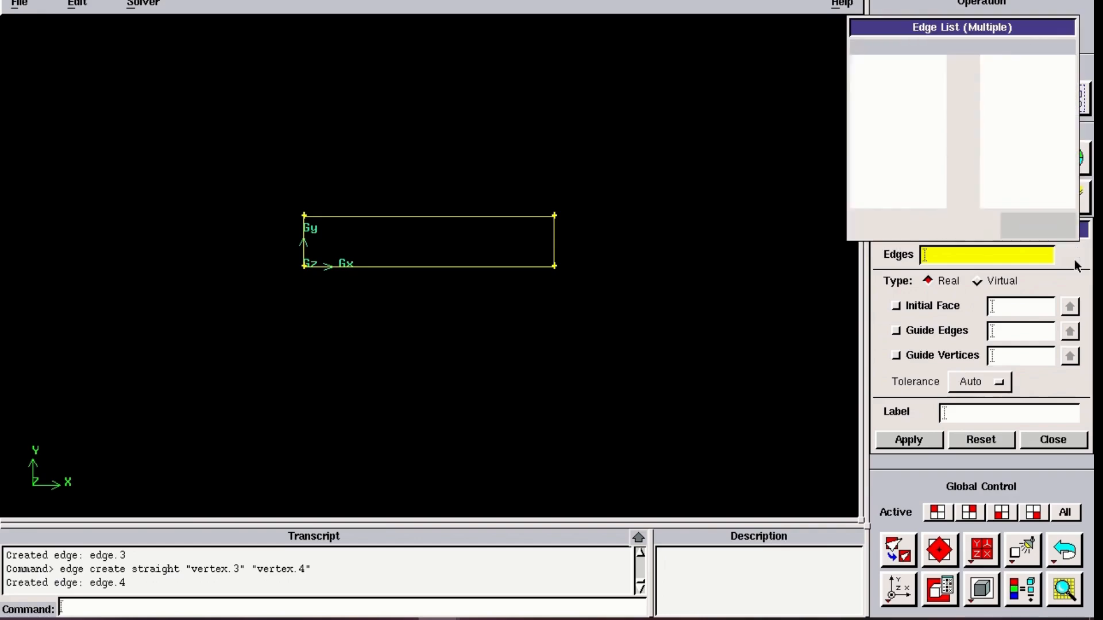
{"action": "left_click", "coordinate": [975, 144]}
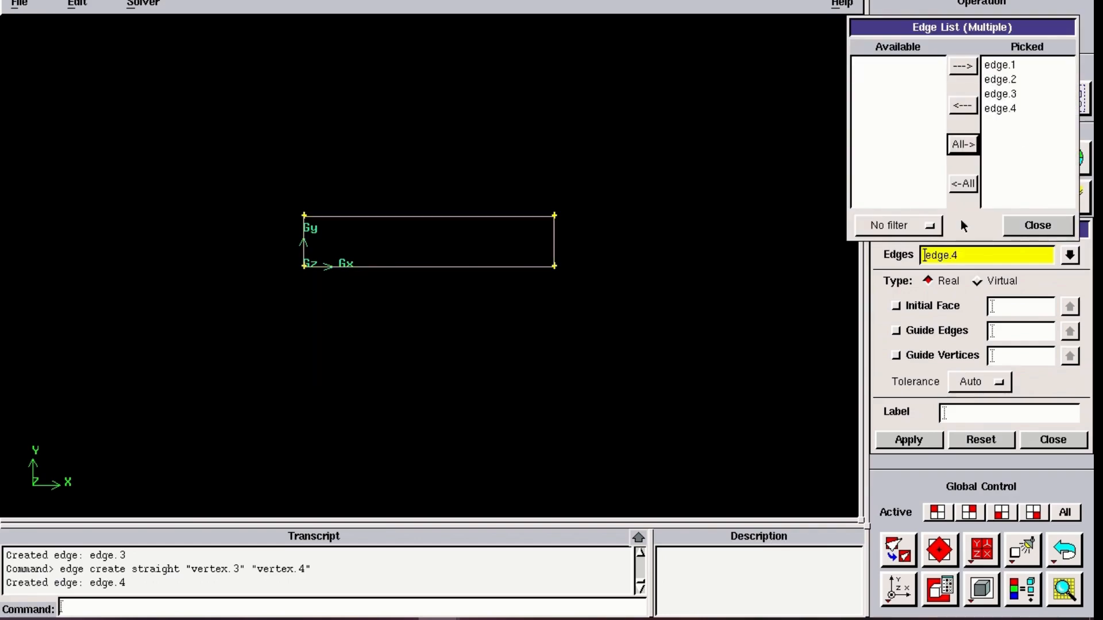
{"action": "left_click", "coordinate": [1049, 438]}
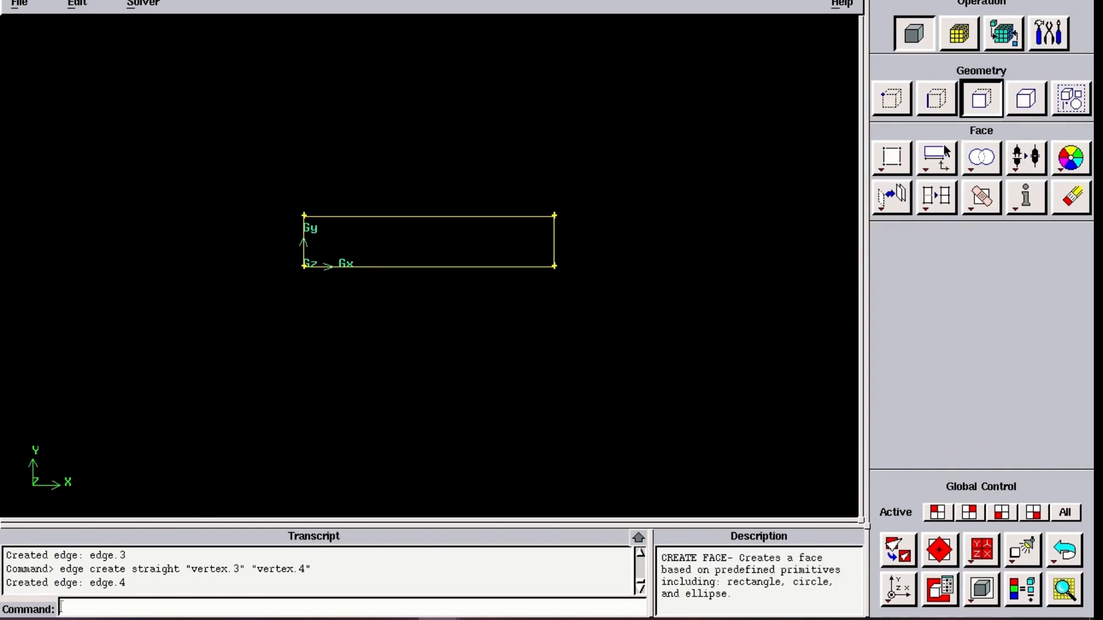
{"action": "left_click", "coordinate": [894, 157]}
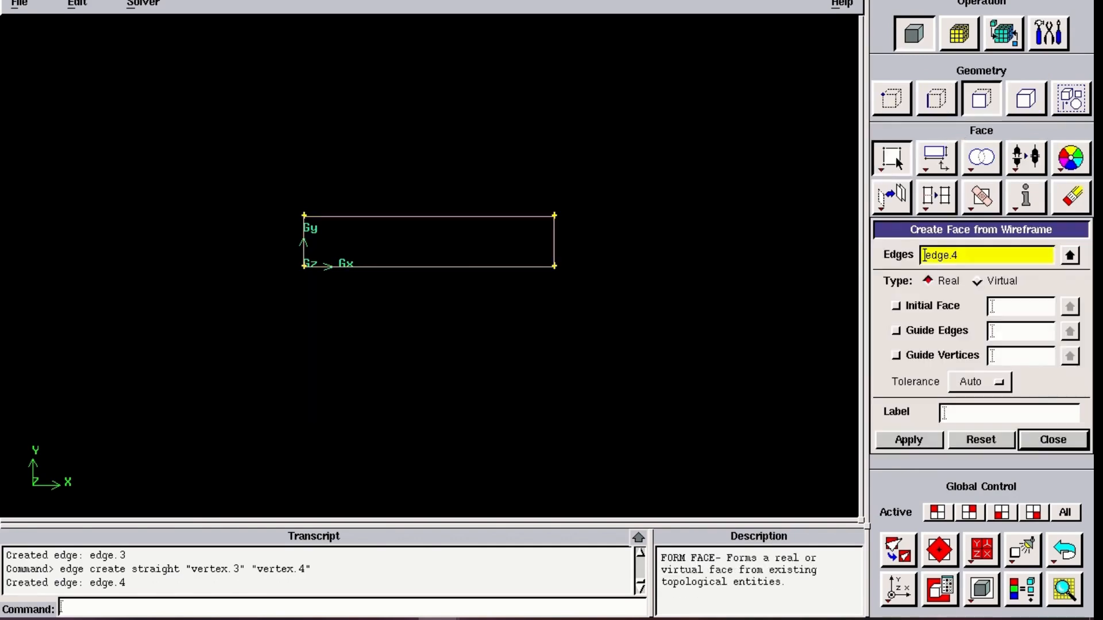
{"action": "left_click", "coordinate": [1069, 255]}
{"action": "left_click", "coordinate": [1037, 226]}
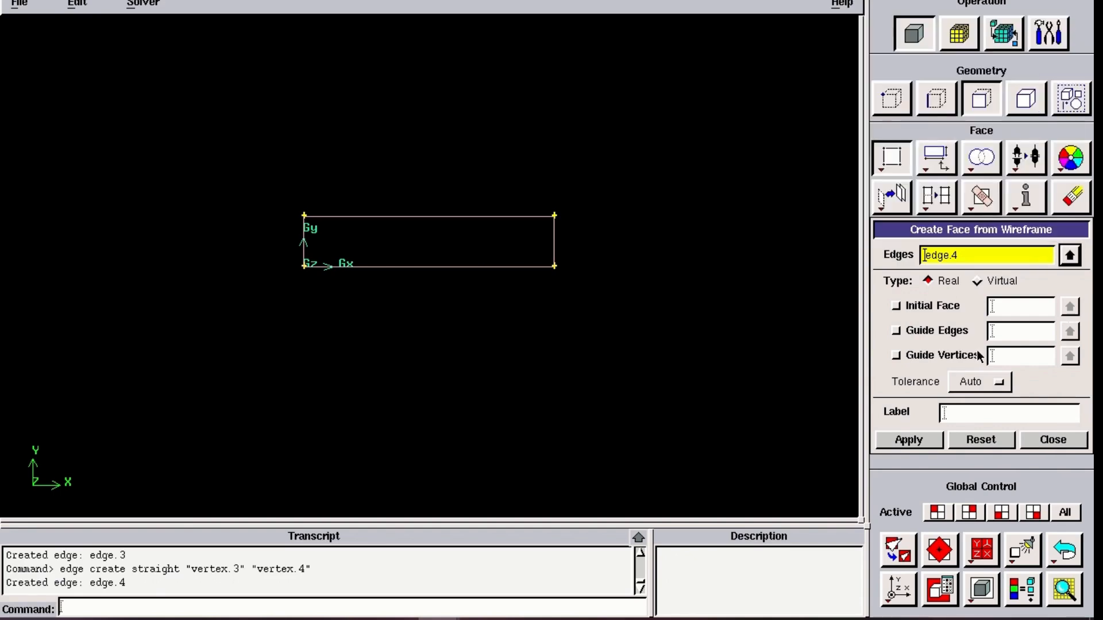
{"action": "left_click", "coordinate": [931, 443]}
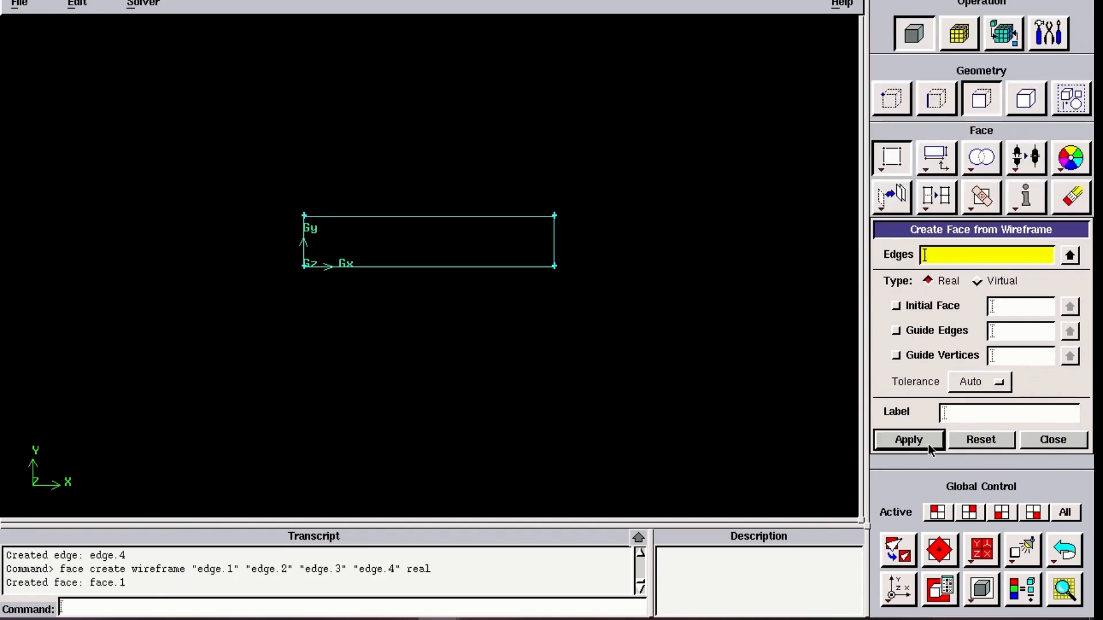
Switch from geometry creation to meshing and open the edge meshing form
{"action": "left_click", "coordinate": [1039, 101]}
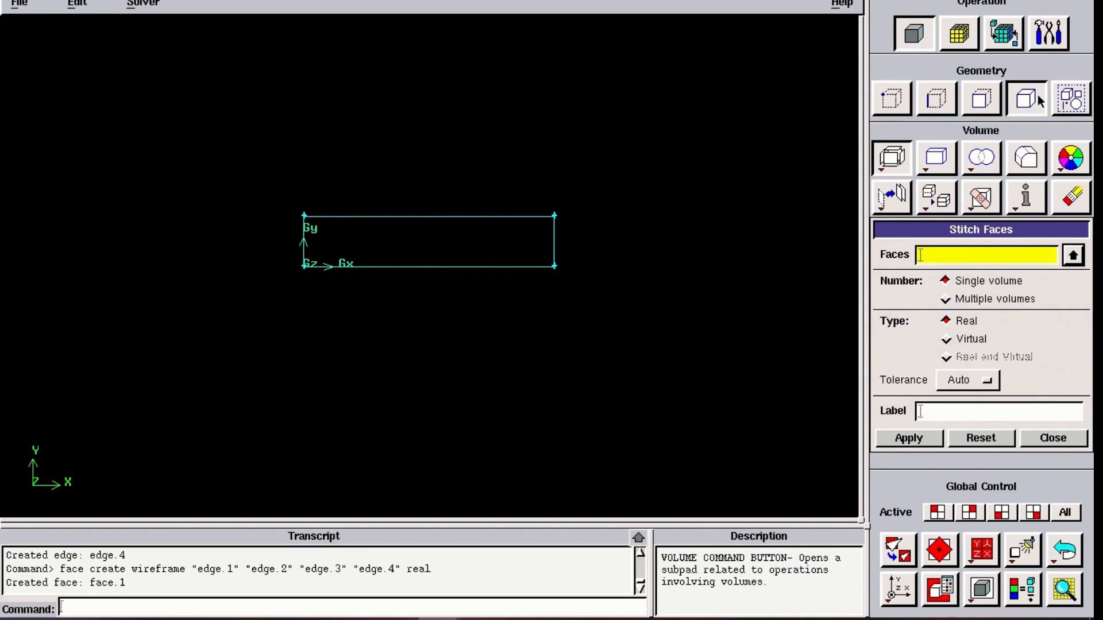
{"action": "left_click", "coordinate": [970, 35]}
{"action": "left_click", "coordinate": [1006, 38]}
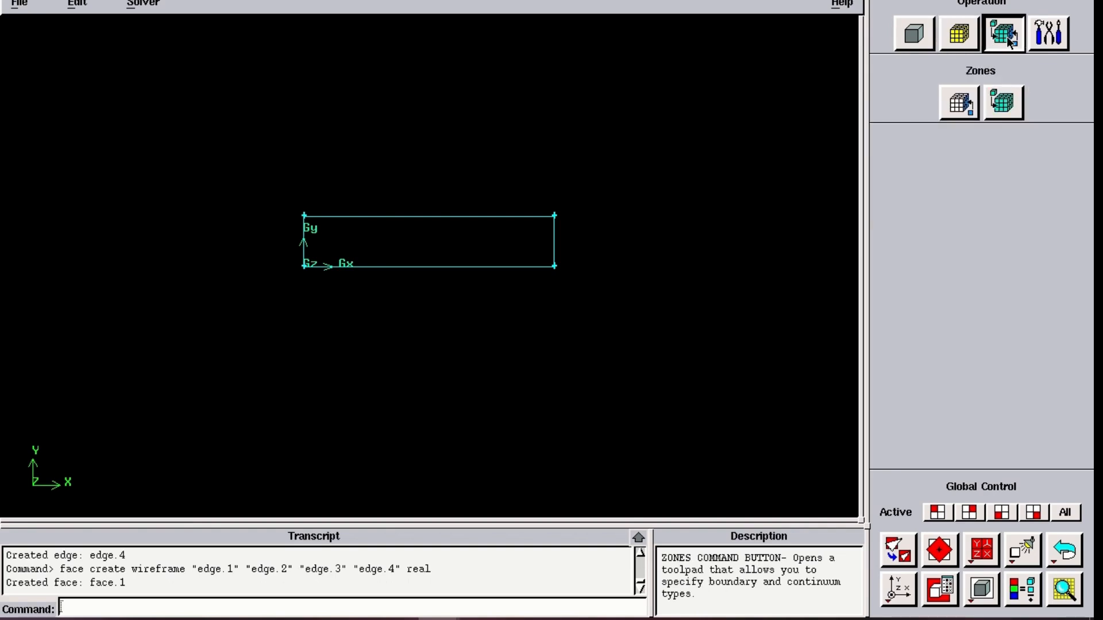
{"action": "left_click", "coordinate": [973, 37]}
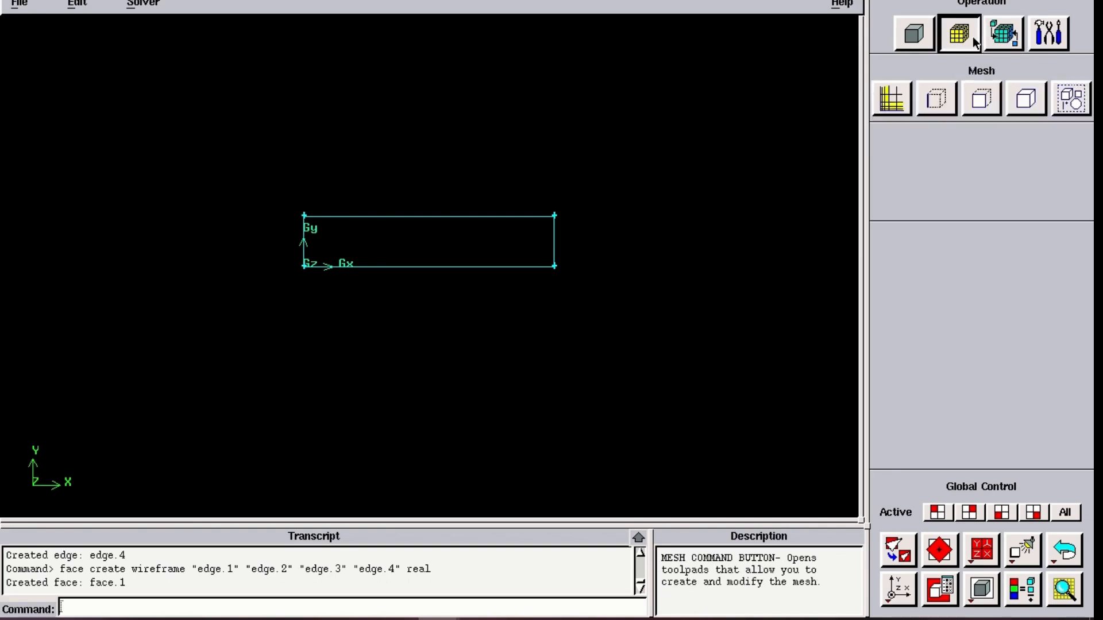
{"action": "left_click", "coordinate": [940, 104]}
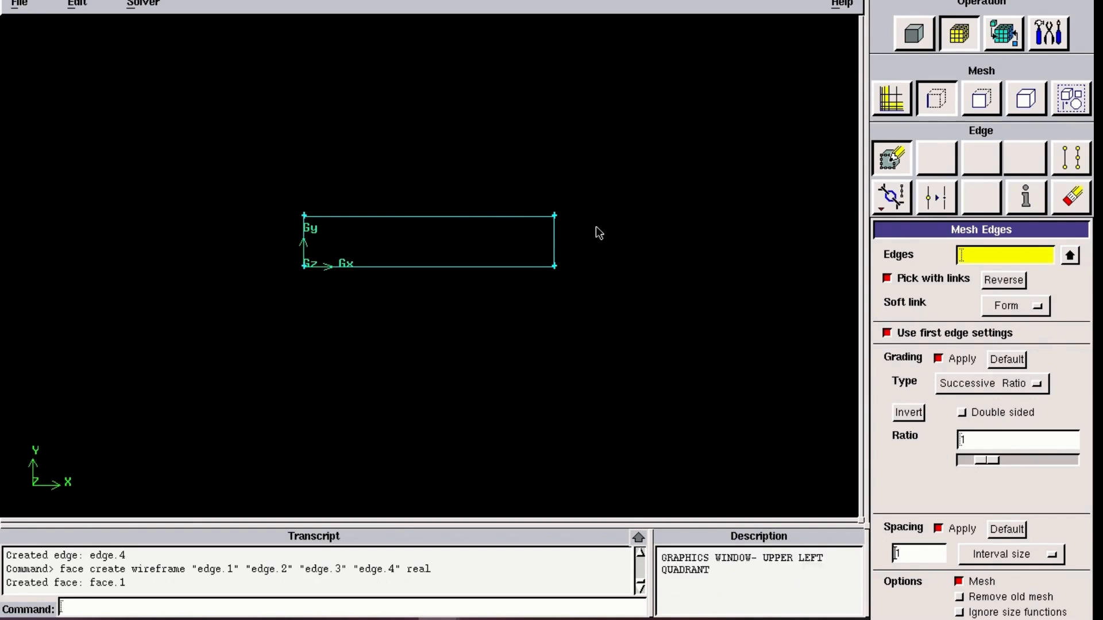
Try to set the edge grading ratio to 10, keeping the Successive Ratio type
{"action": "left_click", "coordinate": [997, 444]}
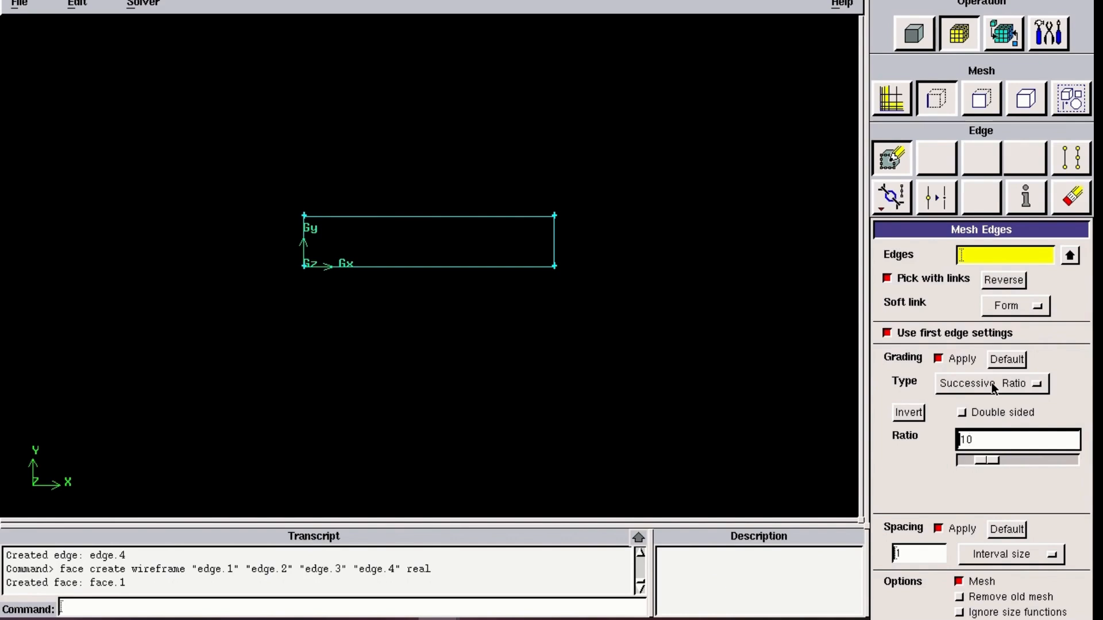
{"action": "left_click", "coordinate": [1026, 389]}
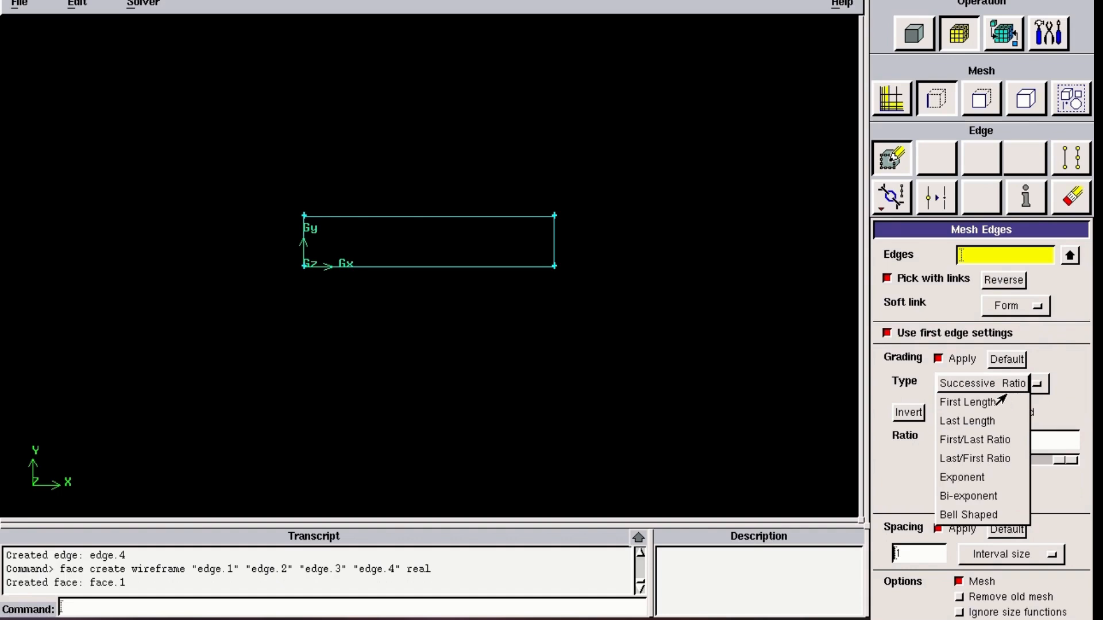
{"action": "left_click", "coordinate": [1002, 386]}
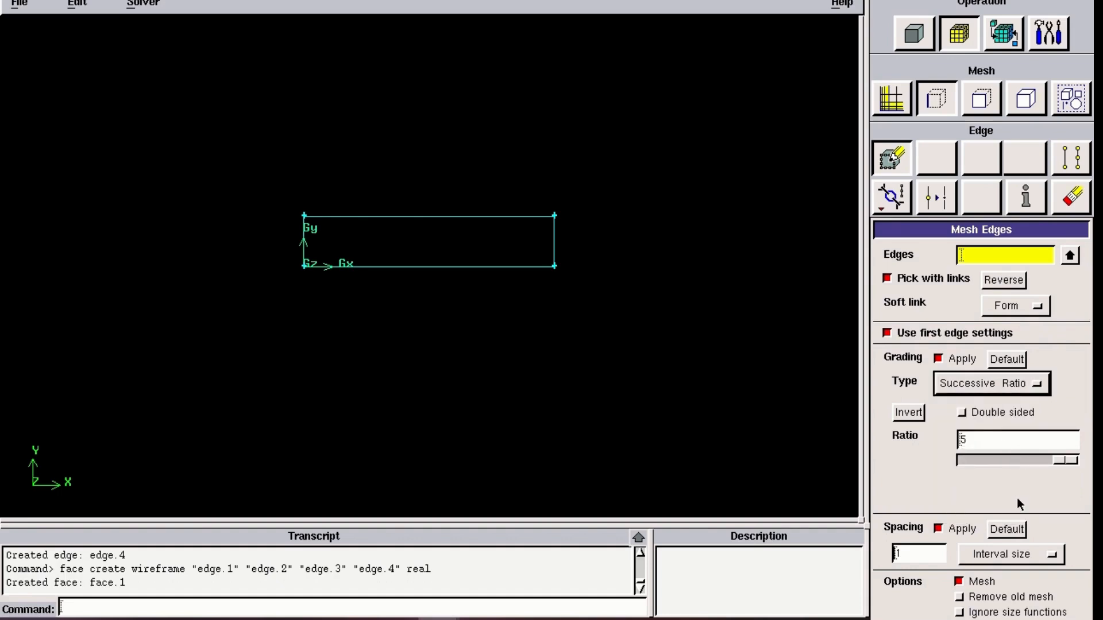
Change the edge mesh spacing to Interval count and enter 30
{"action": "left_click", "coordinate": [974, 562]}
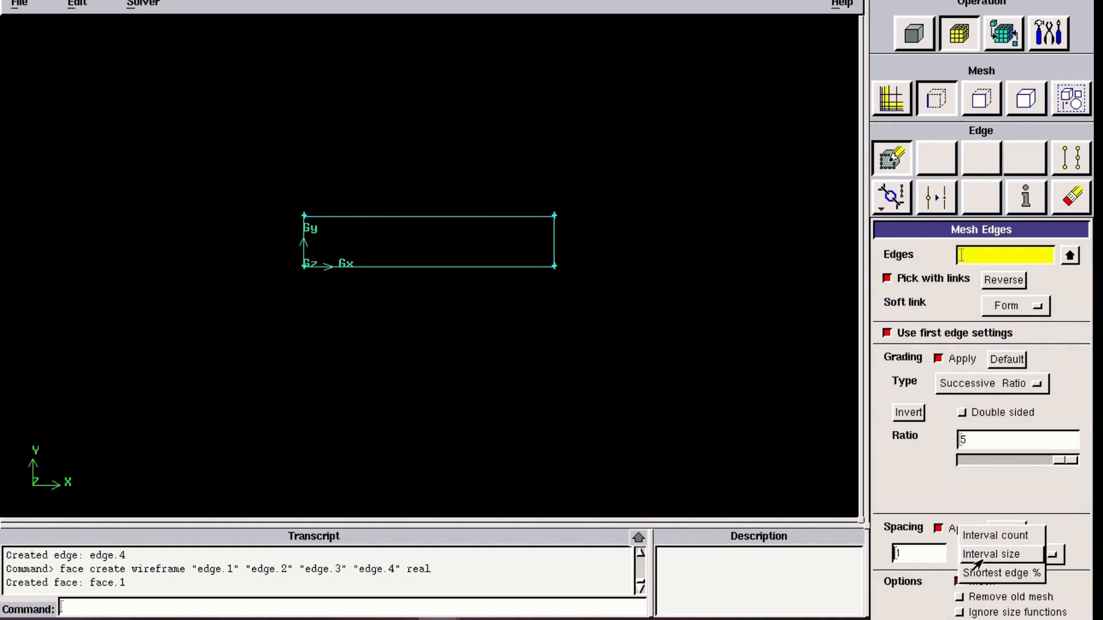
{"action": "left_click", "coordinate": [981, 541]}
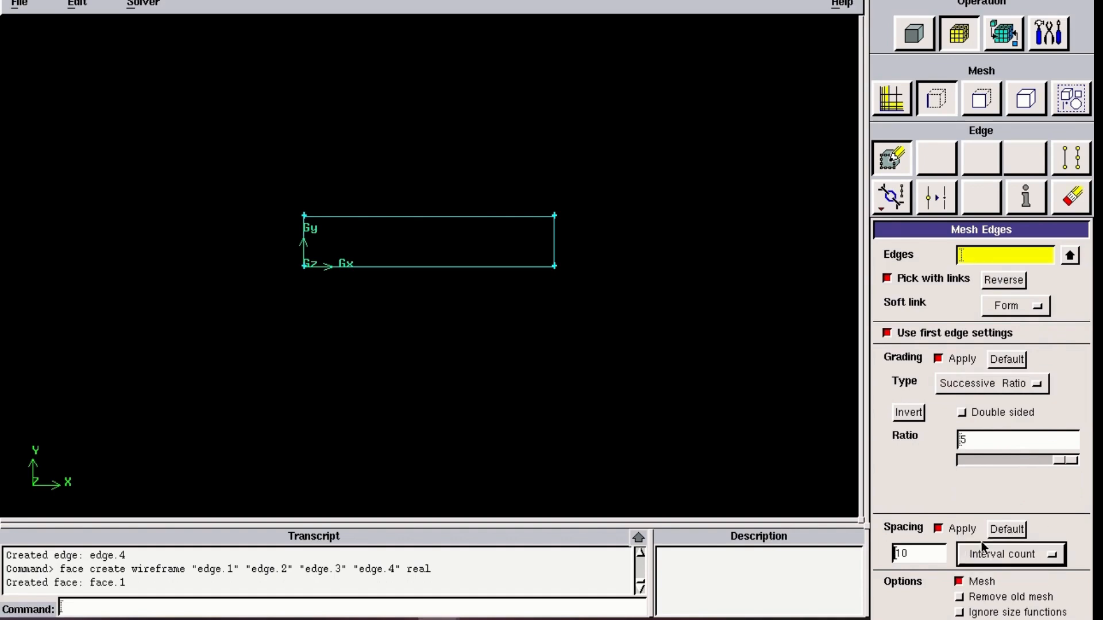
{"action": "double_click", "coordinate": [934, 556]}
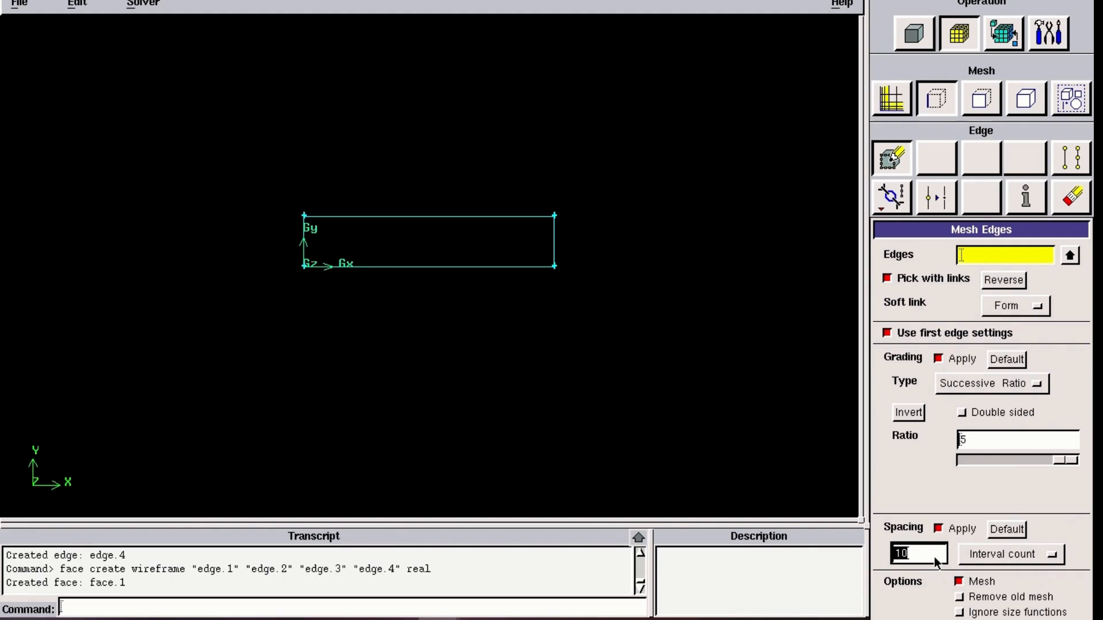
{"action": "type", "text": "30"}
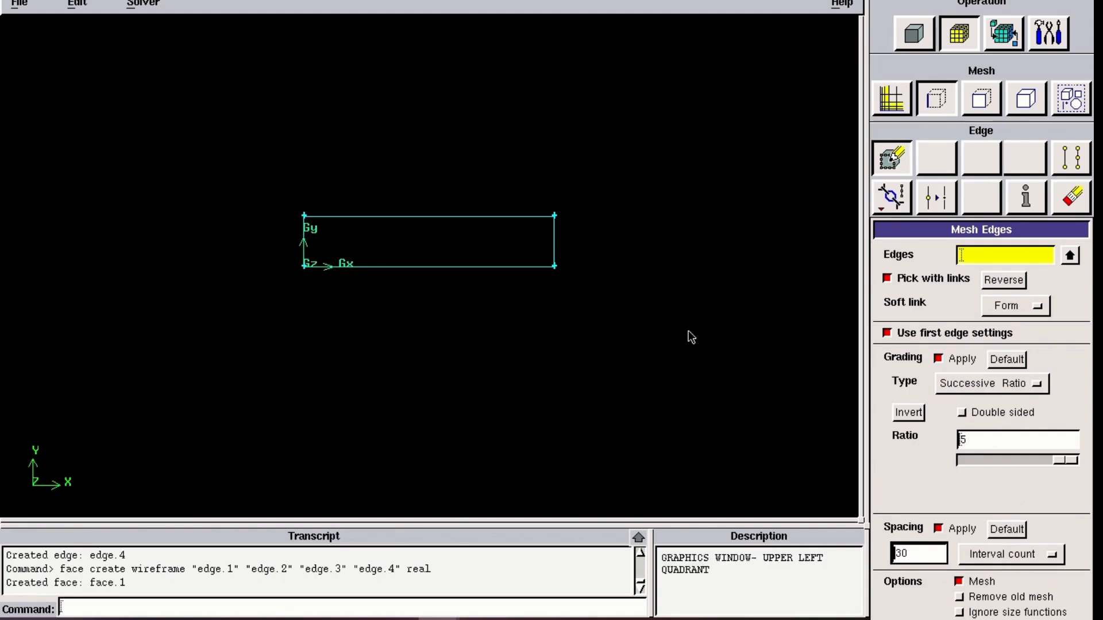
Mesh the rectangle's left edge with 10 intervals and its bottom edge with 50 intervals, both at successive ratio 1
{"action": "left_click", "coordinate": [305, 249], "text": "shift"}
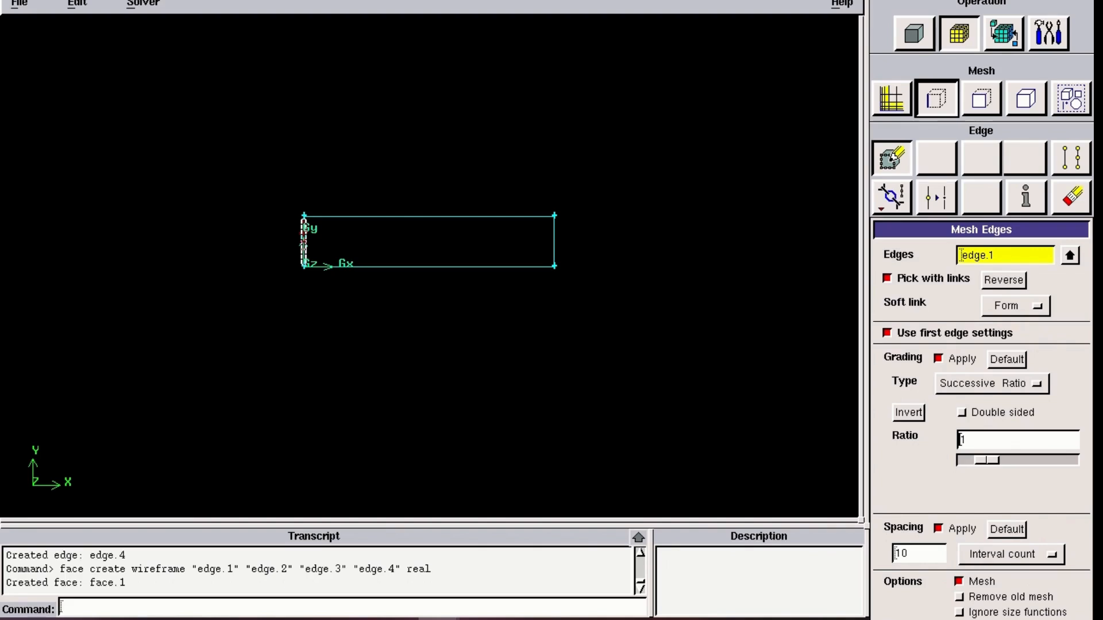
{"action": "left_click", "coordinate": [911, 619]}
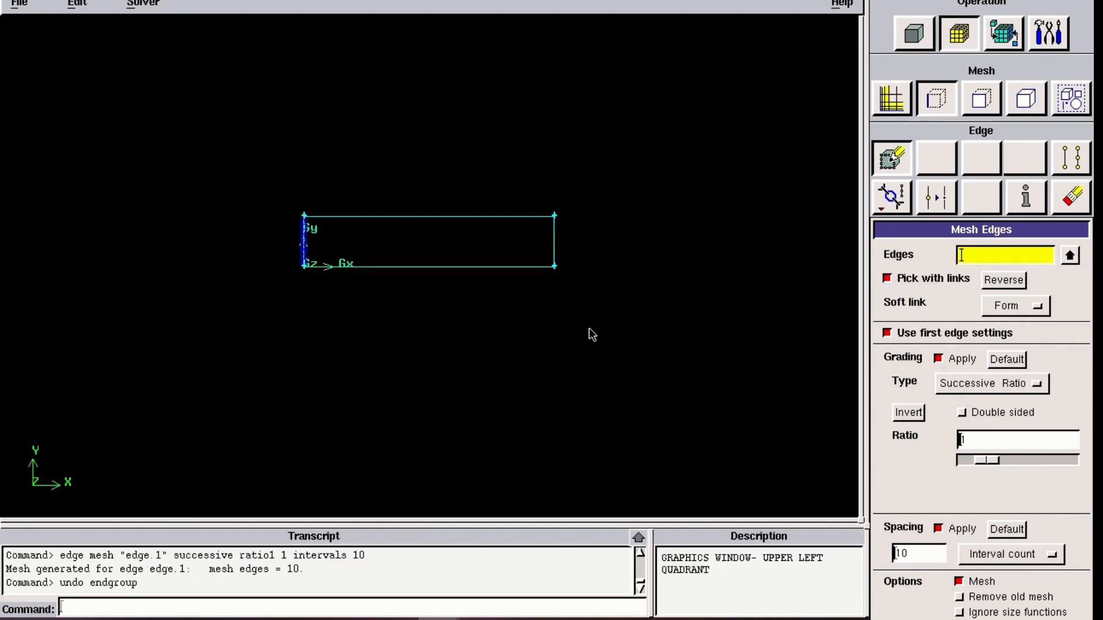
{"action": "left_click", "coordinate": [536, 276], "text": "shift"}
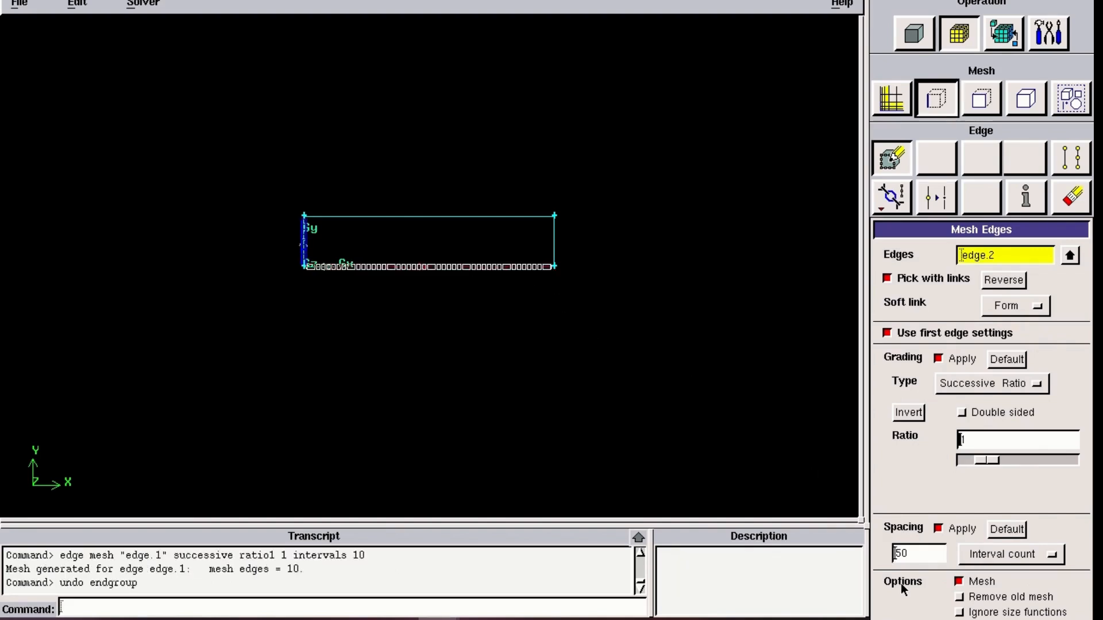
{"action": "left_click", "coordinate": [910, 619]}
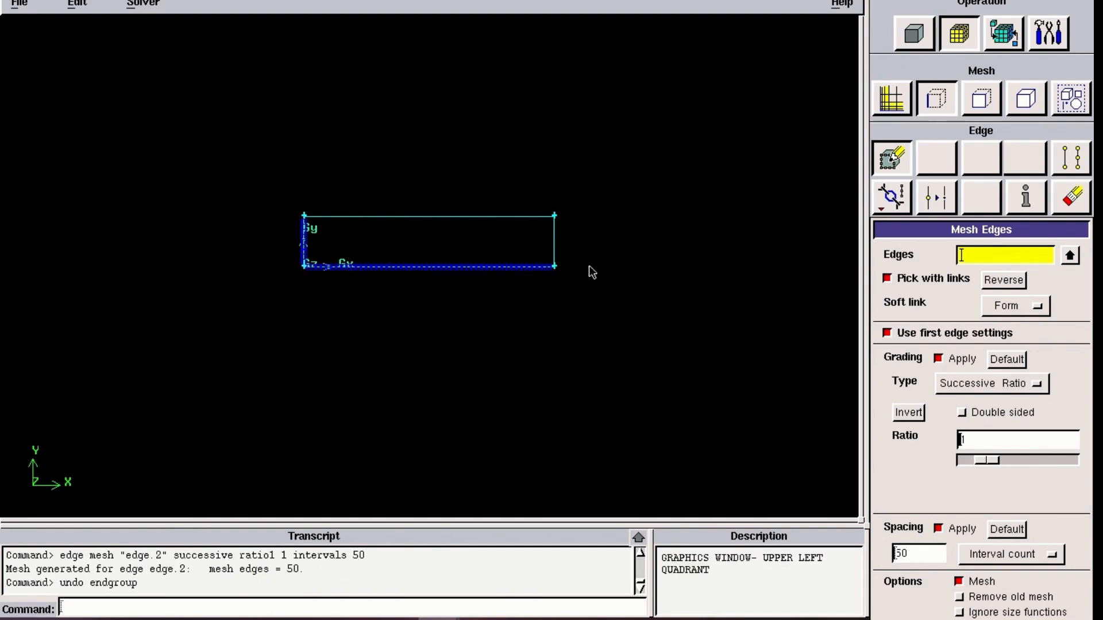
Mesh the rectangle's right edge with 10 intervals and its top edge with 50 intervals, both at successive ratio 1
{"action": "left_click", "coordinate": [555, 252], "text": "shift"}
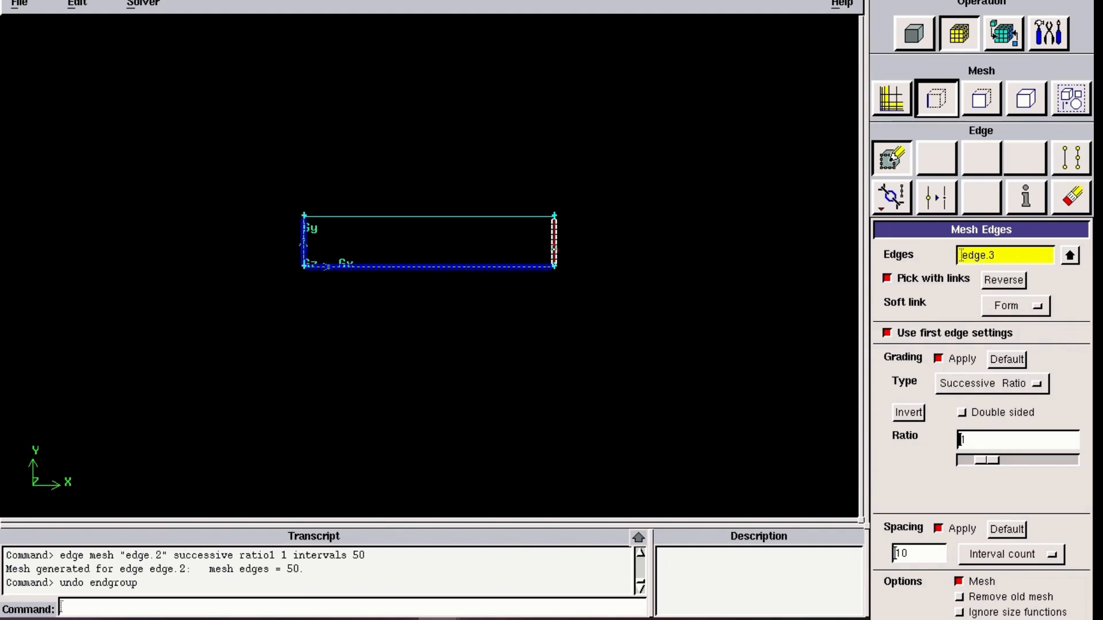
{"action": "left_click", "coordinate": [910, 619]}
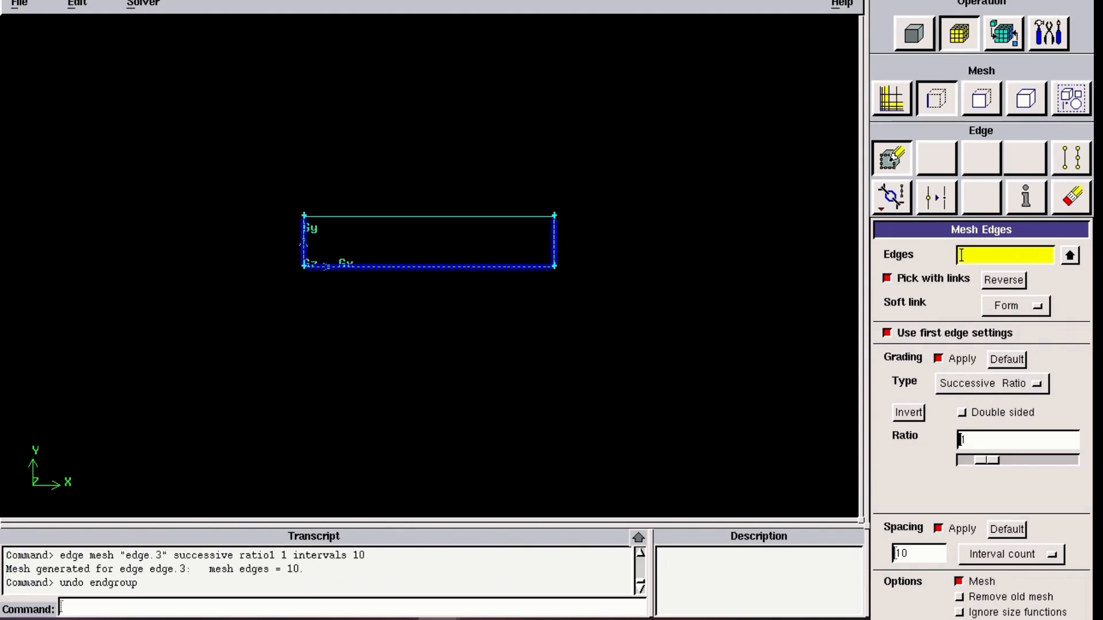
{"action": "left_click", "coordinate": [547, 217], "text": "shift"}
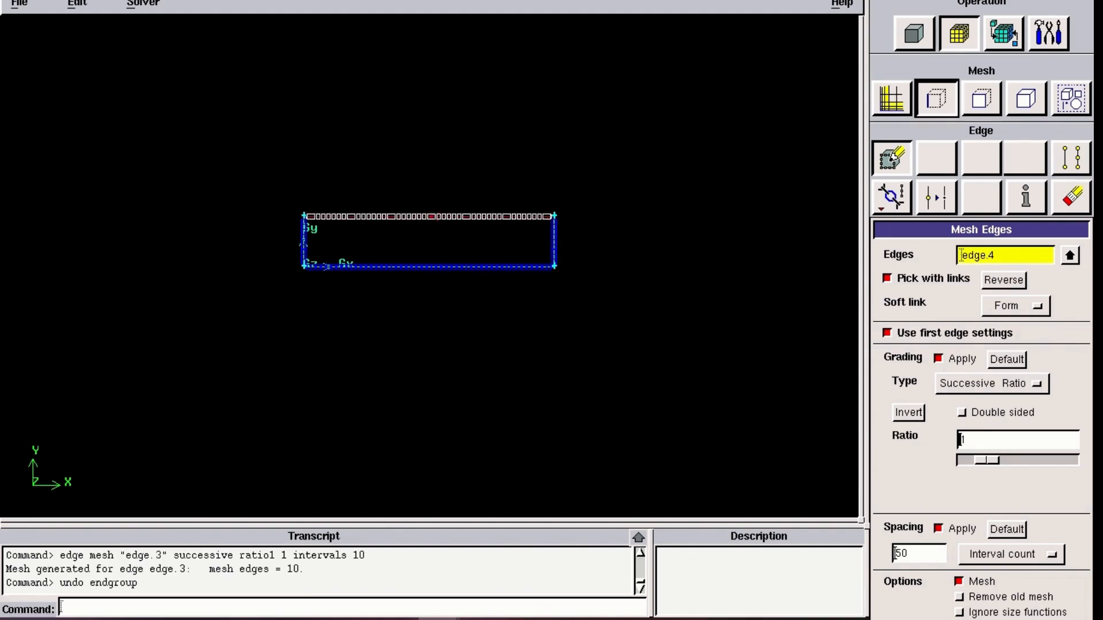
{"action": "key", "text": "shift"}
{"action": "key", "text": "shift"}
{"action": "key", "text": "shift"}
{"action": "key", "text": "shift"}
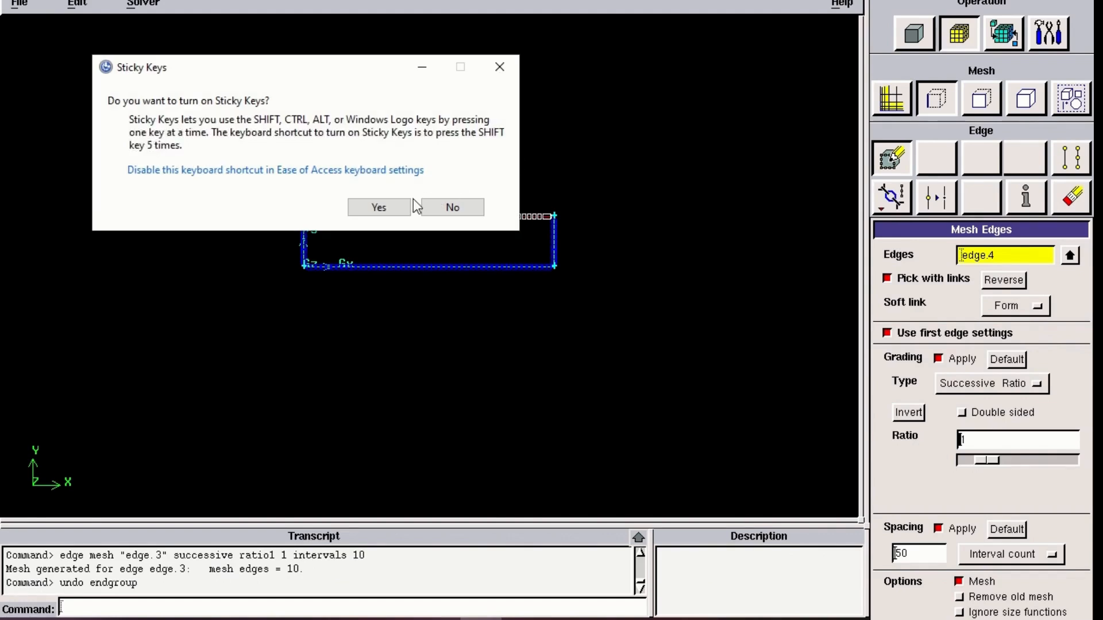
{"action": "left_click", "coordinate": [499, 67]}
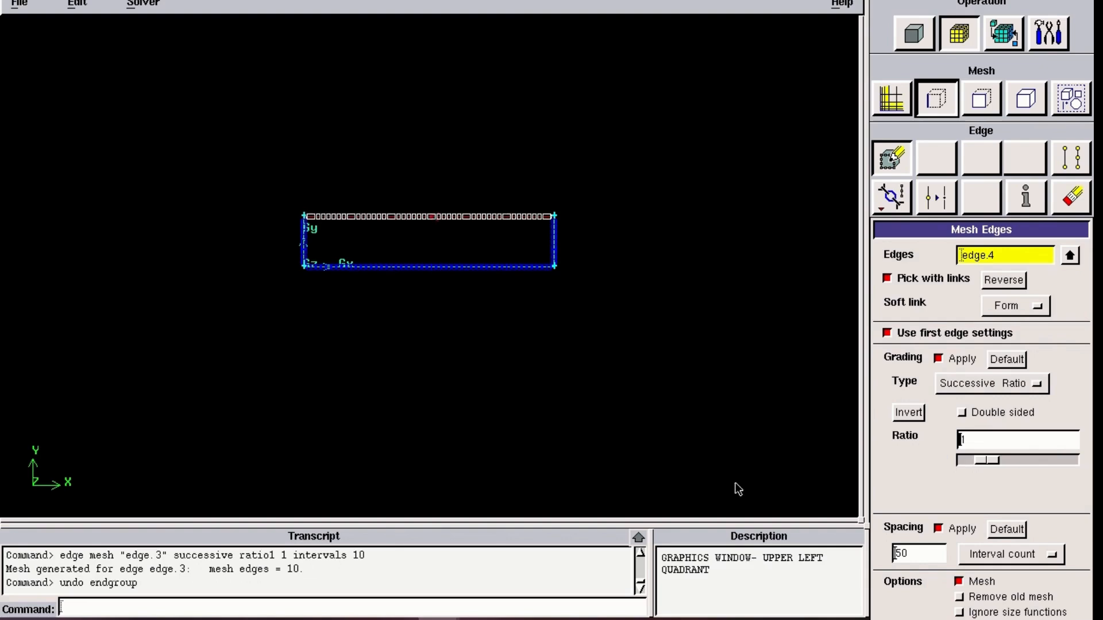
{"action": "left_click", "coordinate": [914, 619]}
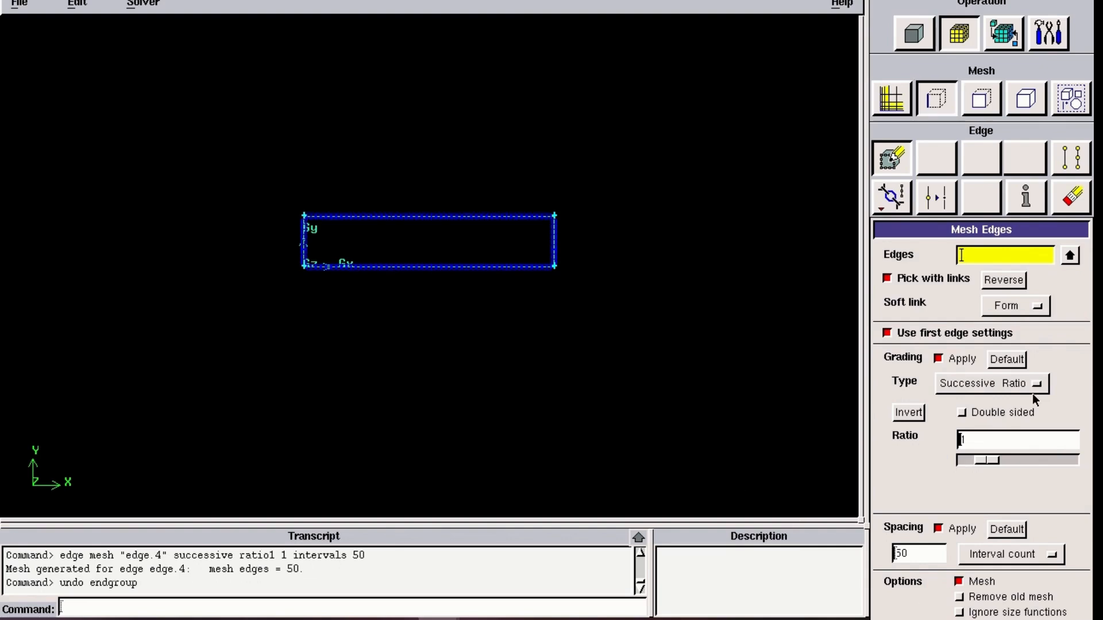
Switch to face meshing and pick face.1 as the face to mesh
{"action": "left_click", "coordinate": [983, 109]}
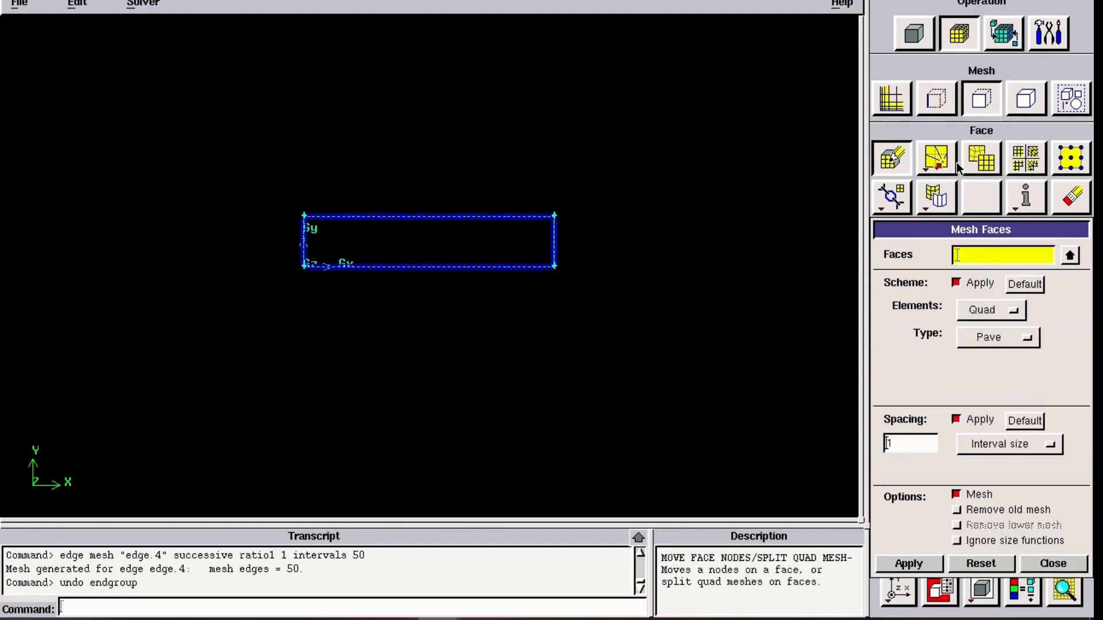
{"action": "left_click", "coordinate": [1069, 256]}
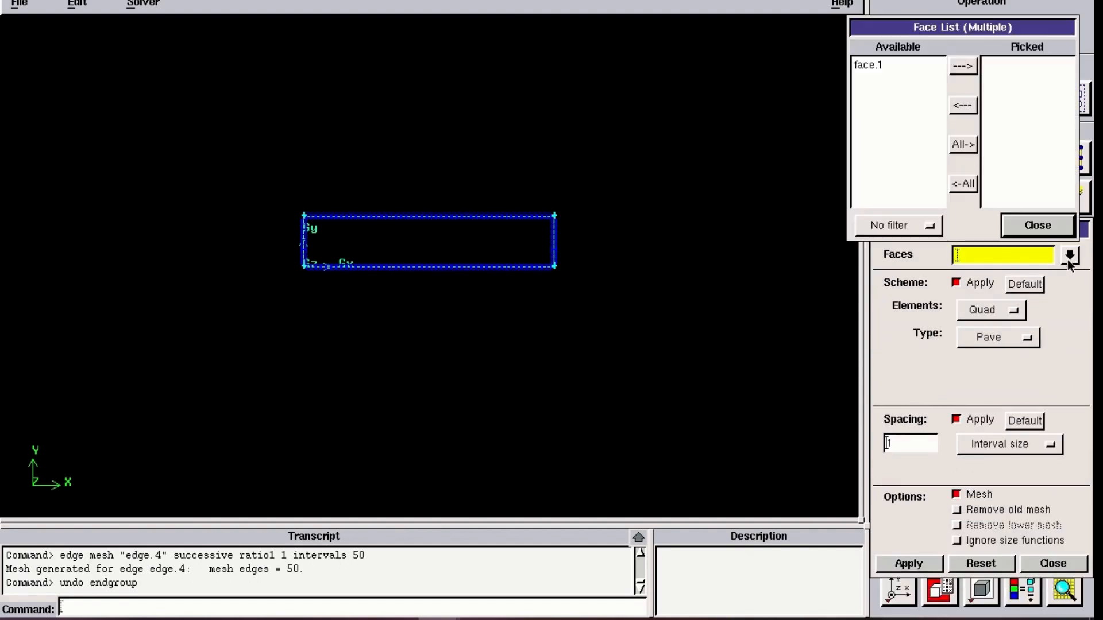
{"action": "left_click", "coordinate": [955, 67]}
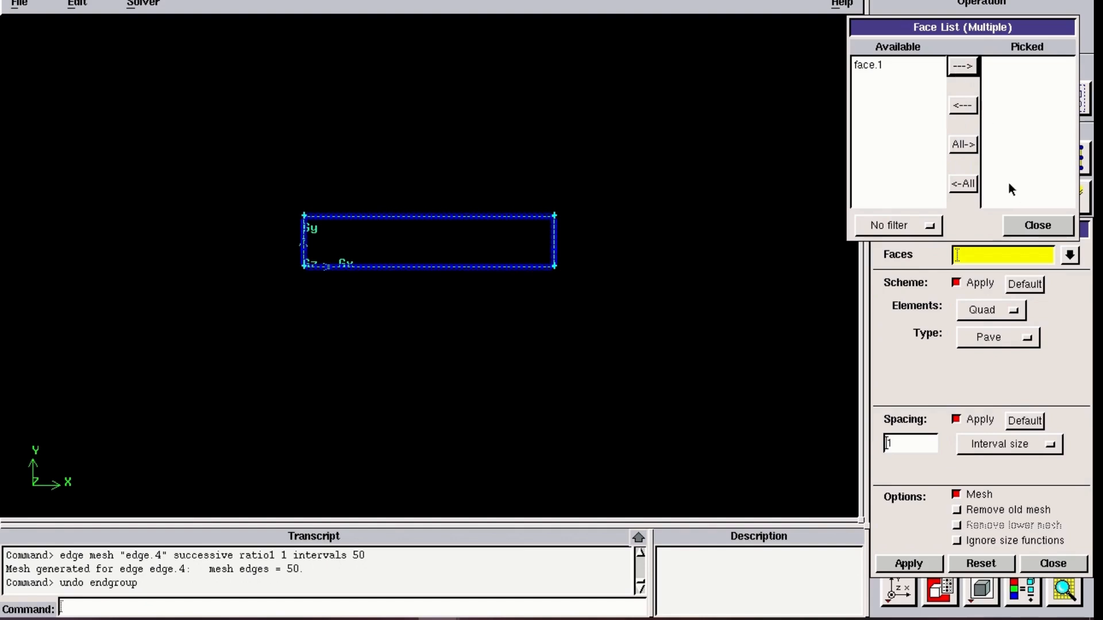
{"action": "left_click", "coordinate": [896, 65]}
{"action": "left_click", "coordinate": [963, 68]}
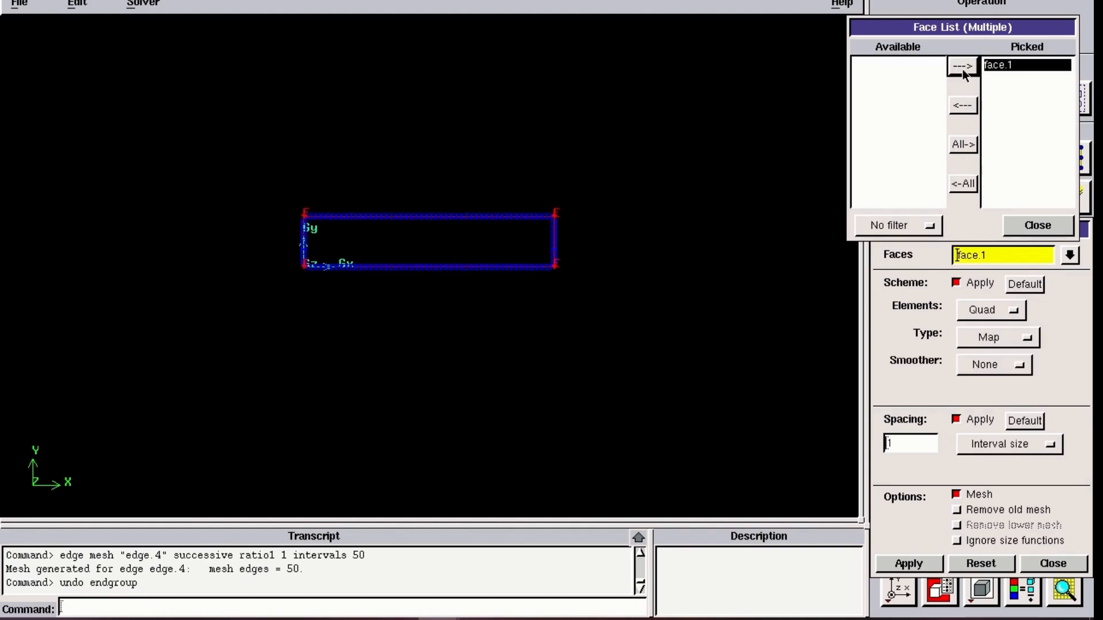
{"action": "left_click", "coordinate": [1028, 227]}
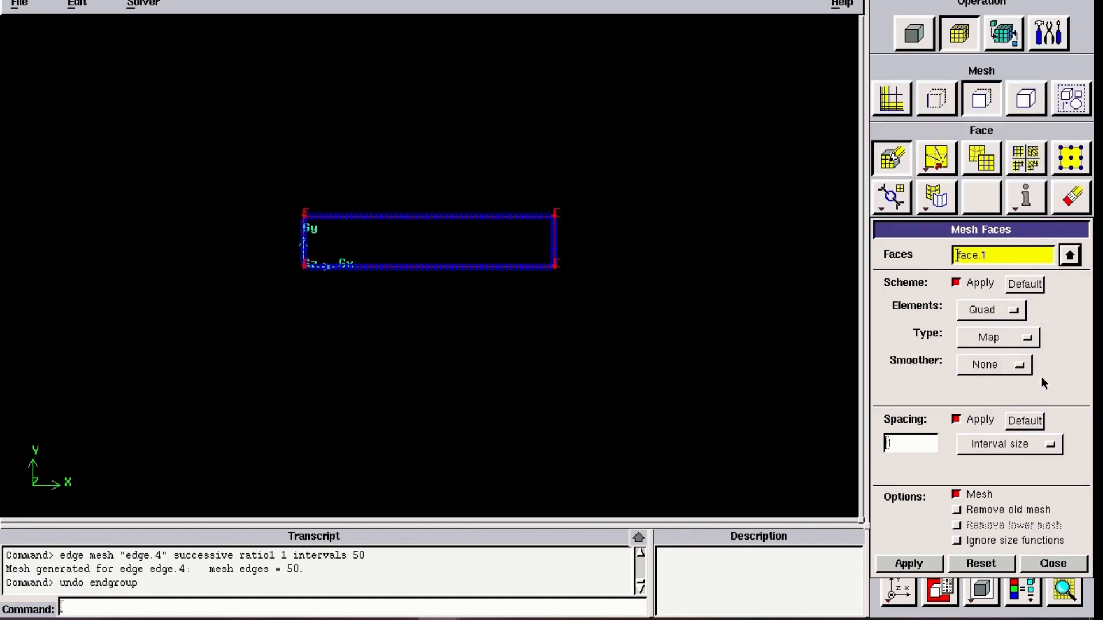
Mesh the picked face with Quad elements of type Pave and an interval count of 50, closing the face meshing form
{"action": "left_click", "coordinate": [995, 315]}
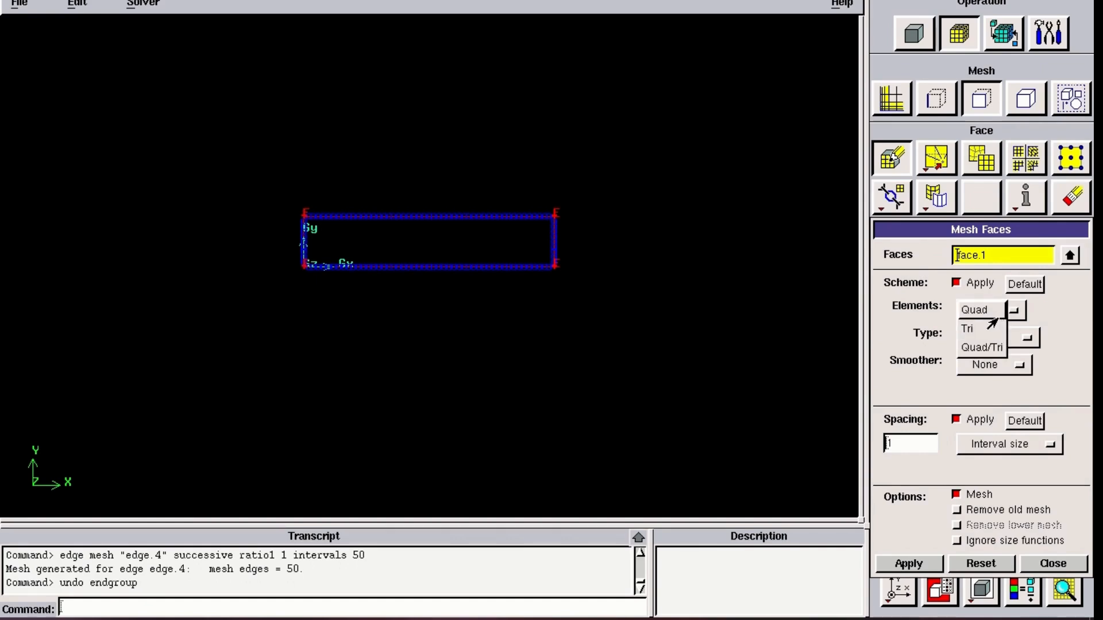
{"action": "left_click", "coordinate": [985, 313]}
{"action": "left_click", "coordinate": [993, 339]}
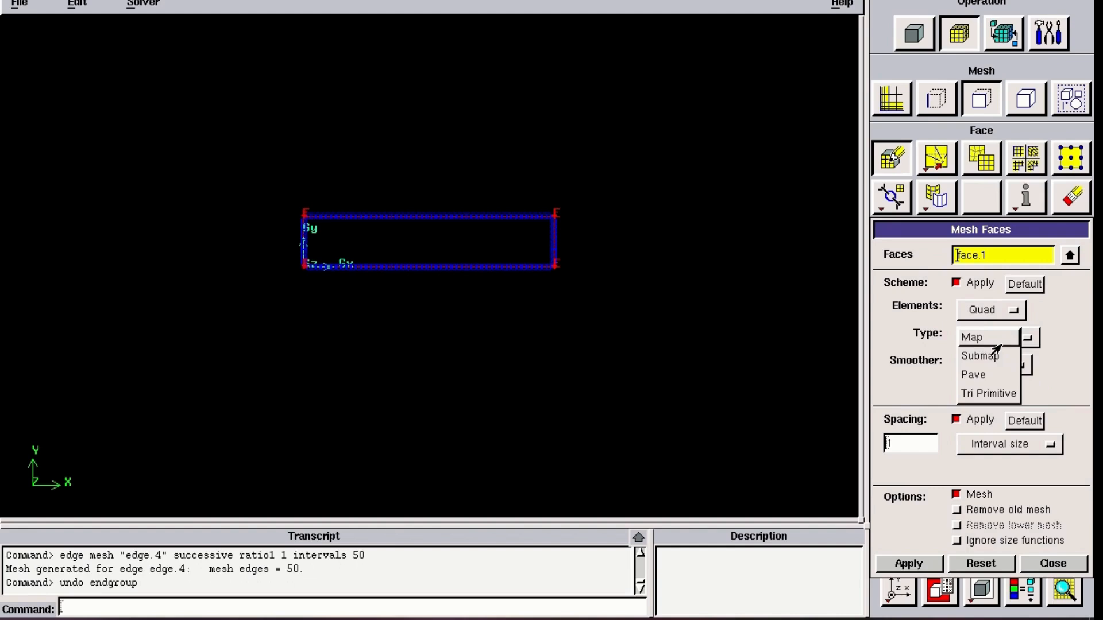
{"action": "left_click", "coordinate": [994, 375]}
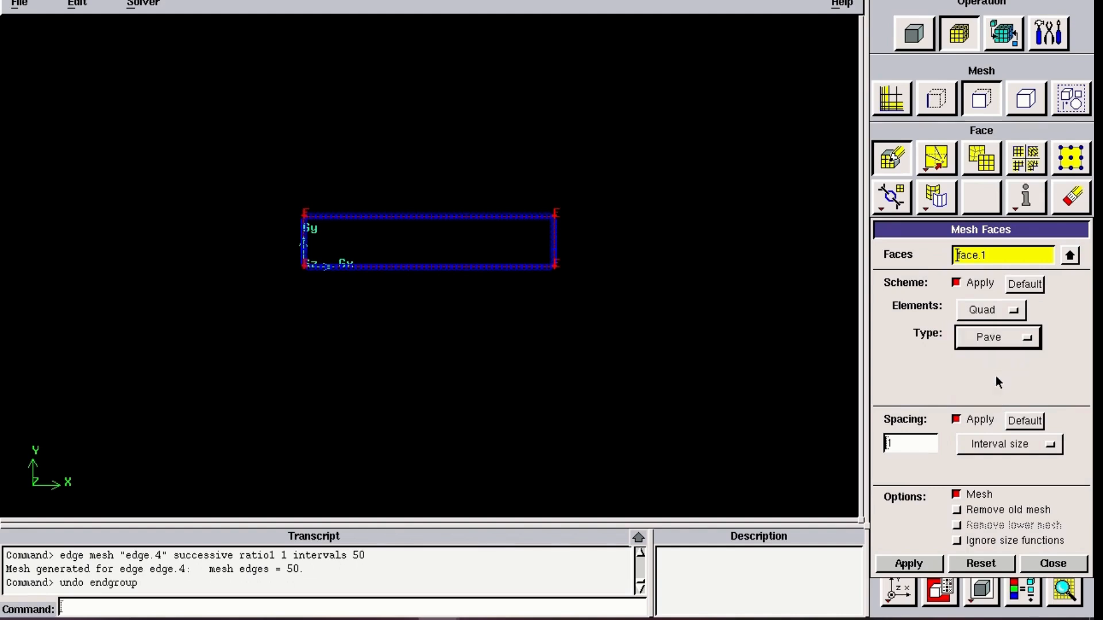
{"action": "left_click", "coordinate": [994, 446]}
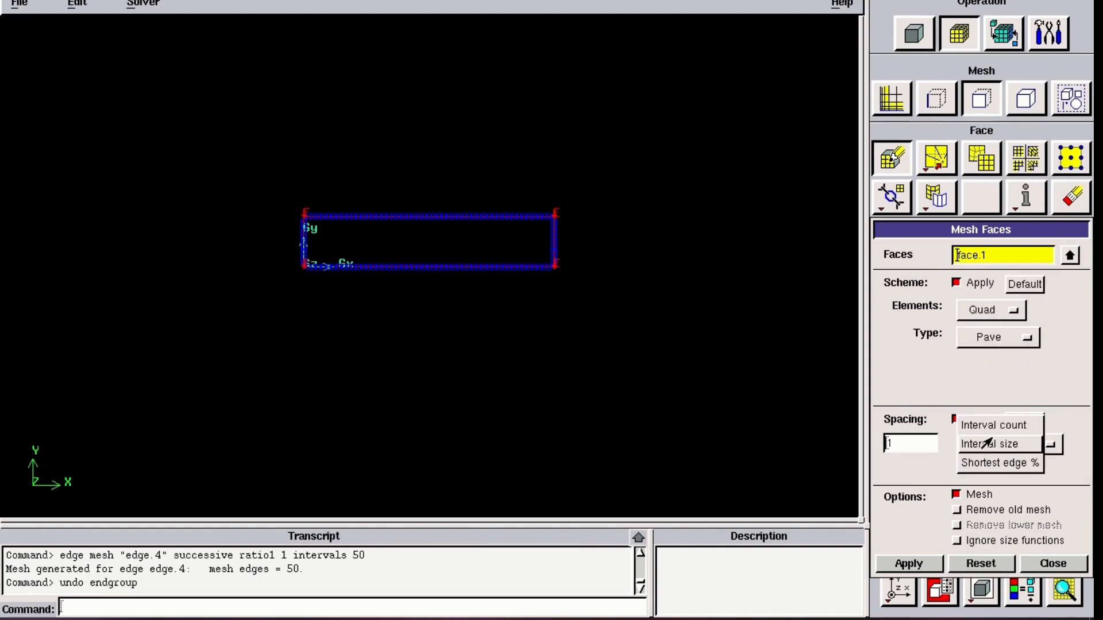
{"action": "left_click", "coordinate": [987, 425]}
{"action": "left_click", "coordinate": [902, 450]}
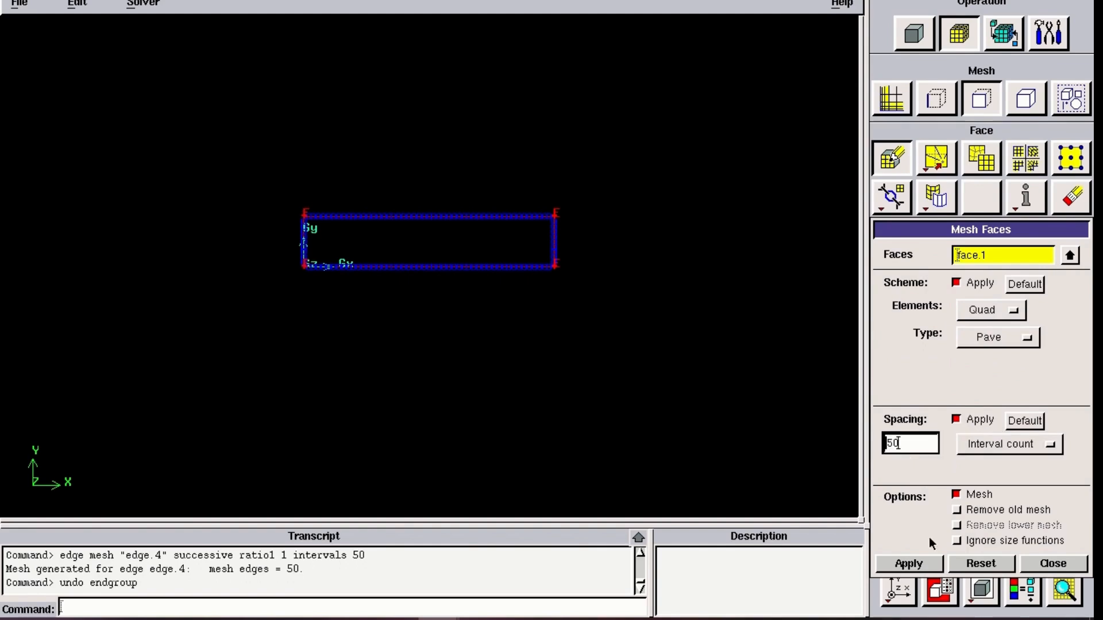
{"action": "left_click", "coordinate": [926, 566]}
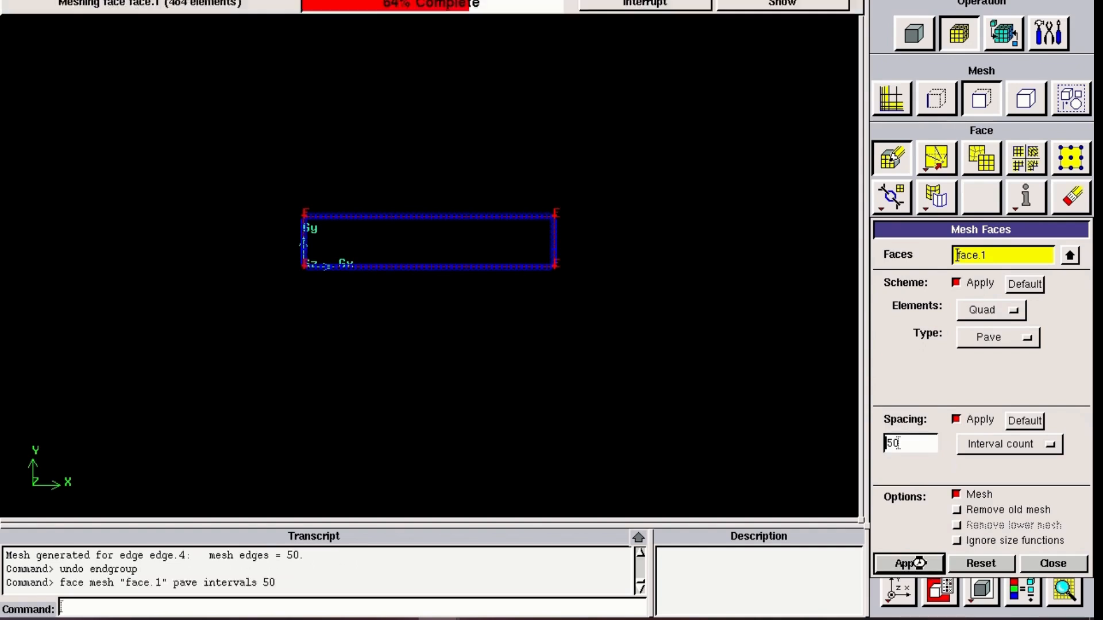
{"action": "left_click", "coordinate": [1038, 568]}
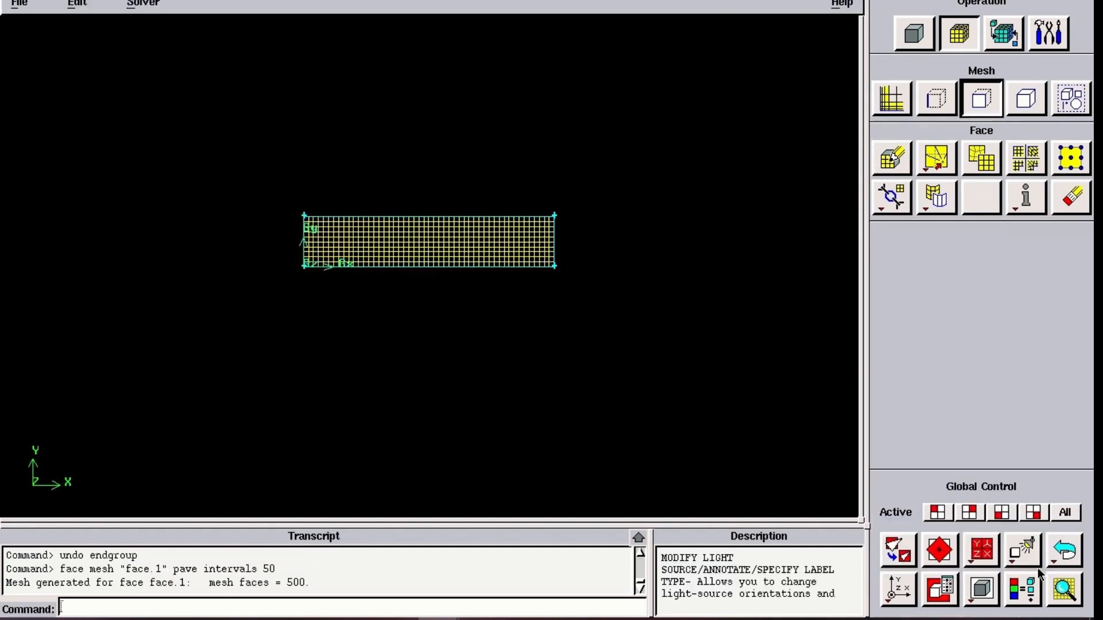
Define the rectangle's left edge as a VELOCITY_INLET boundary named Inlet
{"action": "left_click", "coordinate": [911, 559]}
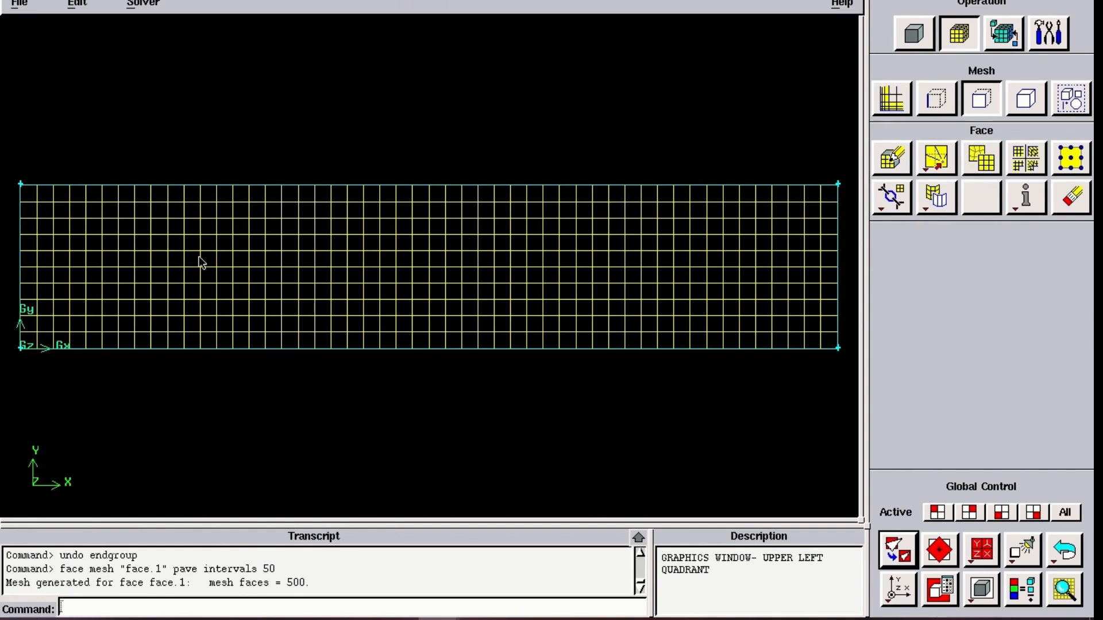
{"action": "left_click", "coordinate": [1006, 37]}
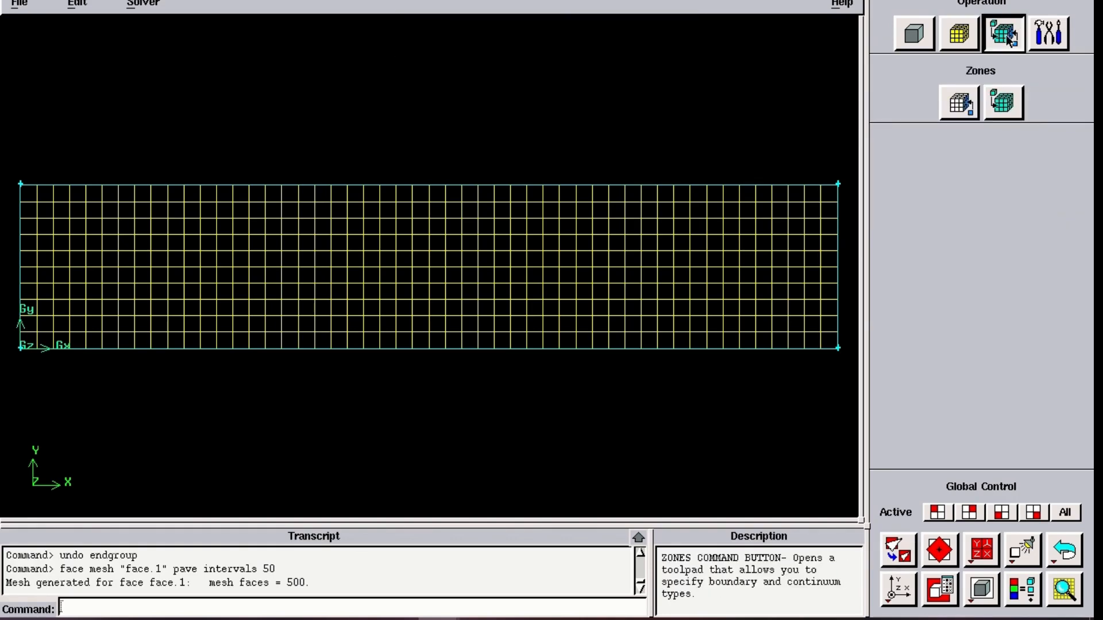
{"action": "left_click", "coordinate": [966, 112]}
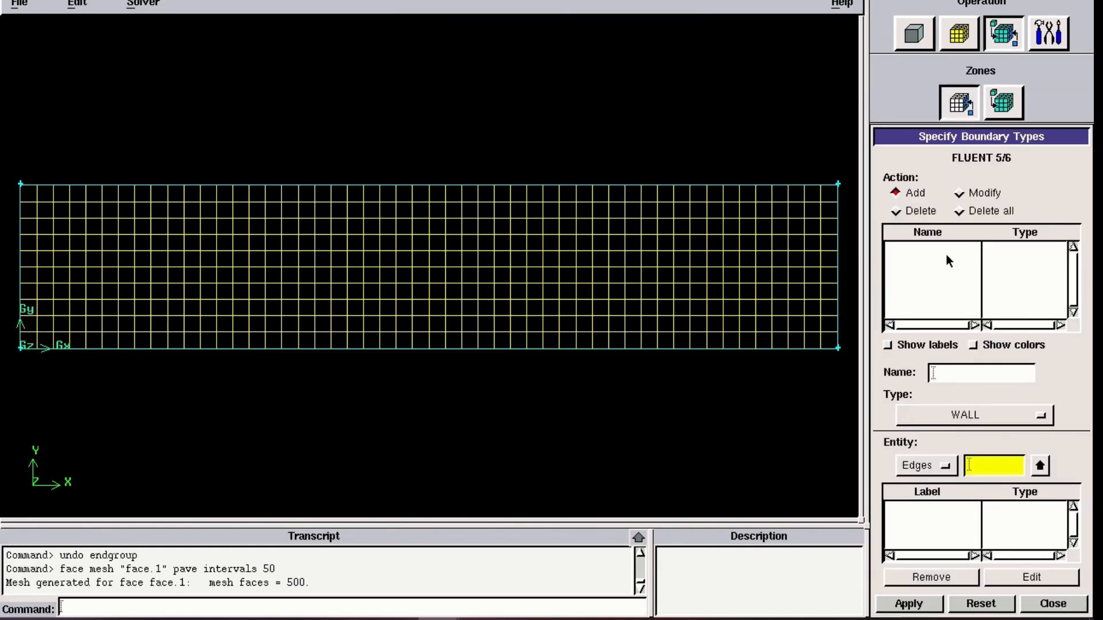
{"action": "left_click", "coordinate": [974, 424]}
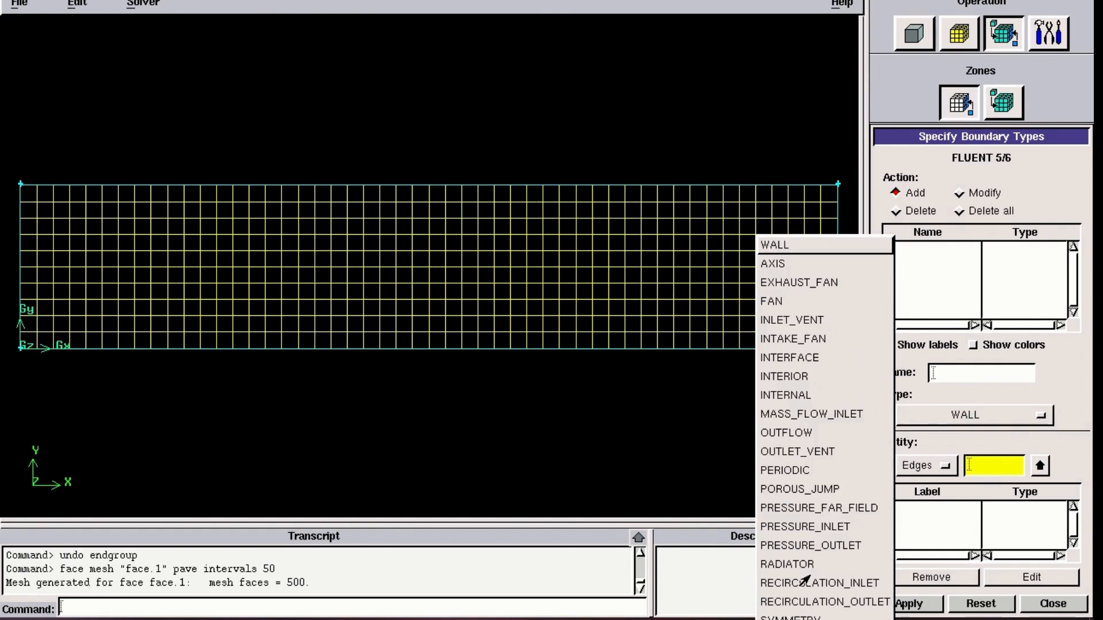
{"action": "left_click", "coordinate": [797, 619]}
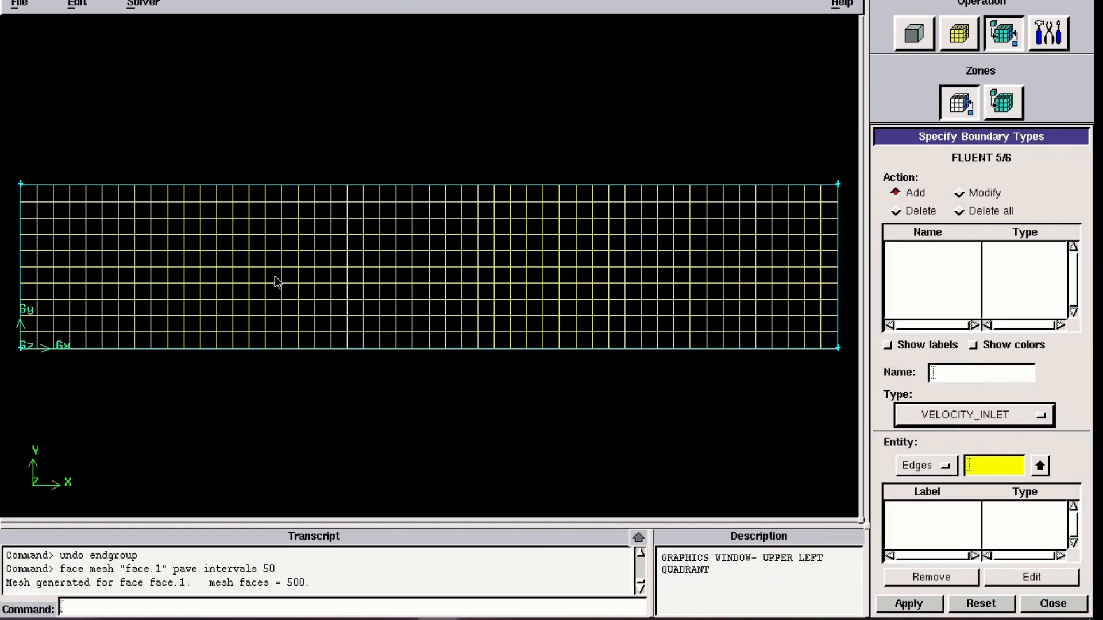
{"action": "left_click", "coordinate": [21, 232], "text": "shift"}
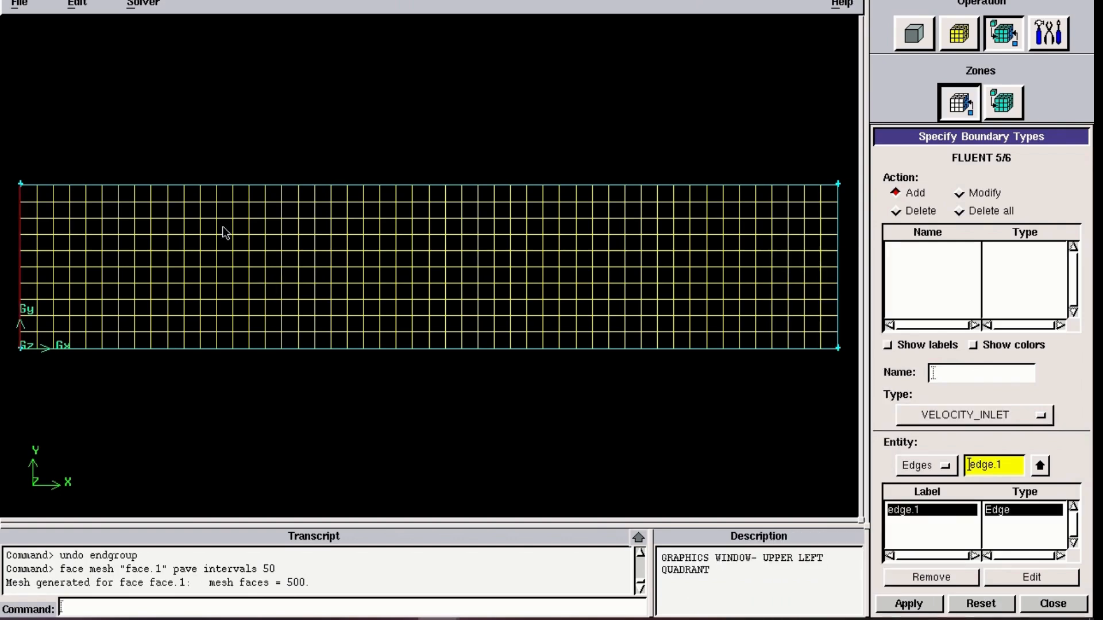
{"action": "left_click", "coordinate": [961, 374]}
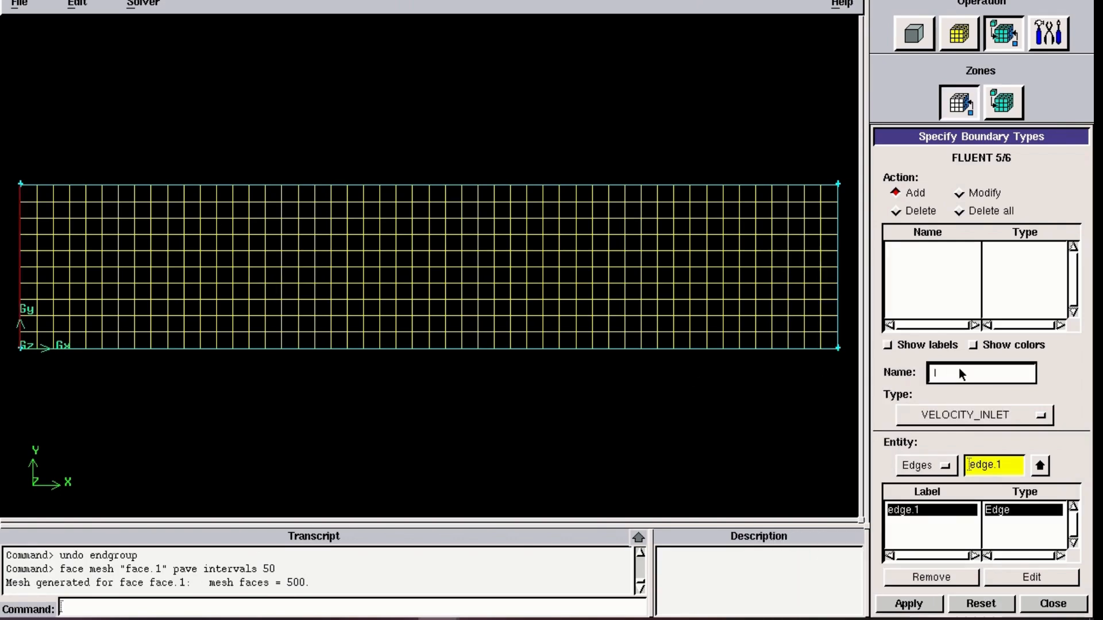
{"action": "type", "text": "Inlet"}
{"action": "left_click", "coordinate": [926, 608]}
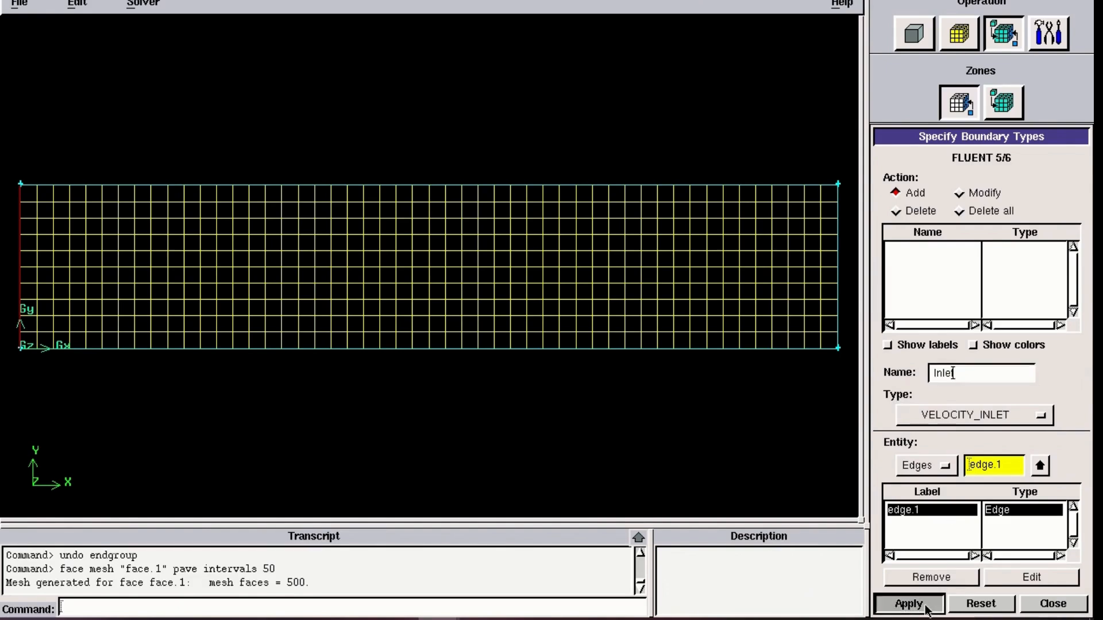
Define the rectangle's right edge as a PRESSURE_OUTLET boundary named Outlet
{"action": "left_click", "coordinate": [970, 416]}
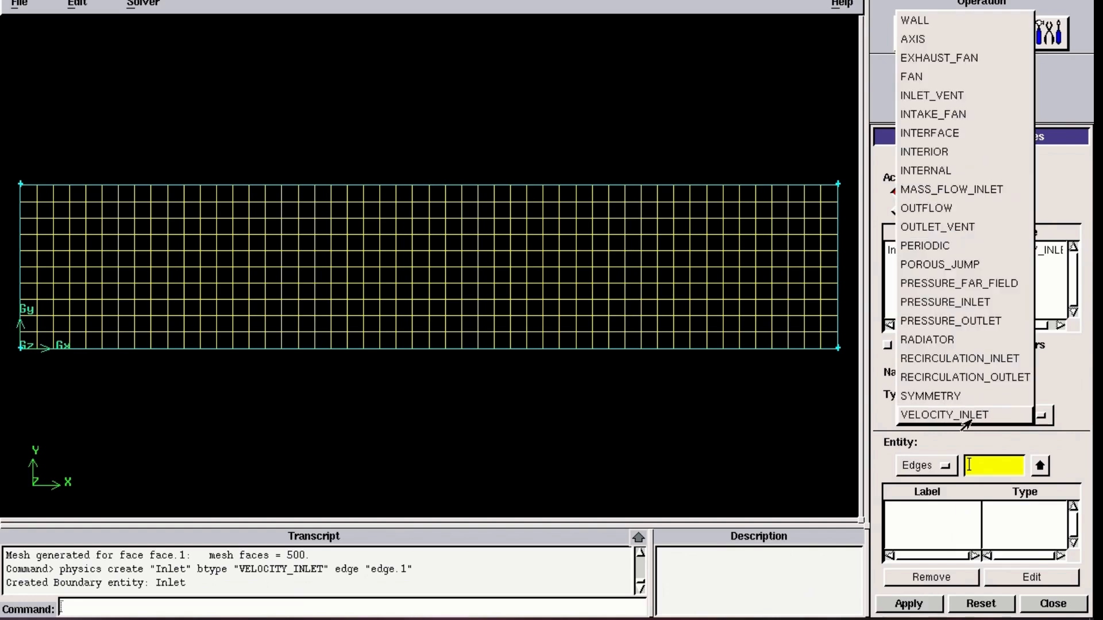
{"action": "left_click", "coordinate": [967, 325]}
{"action": "left_click", "coordinate": [839, 273], "text": "shift"}
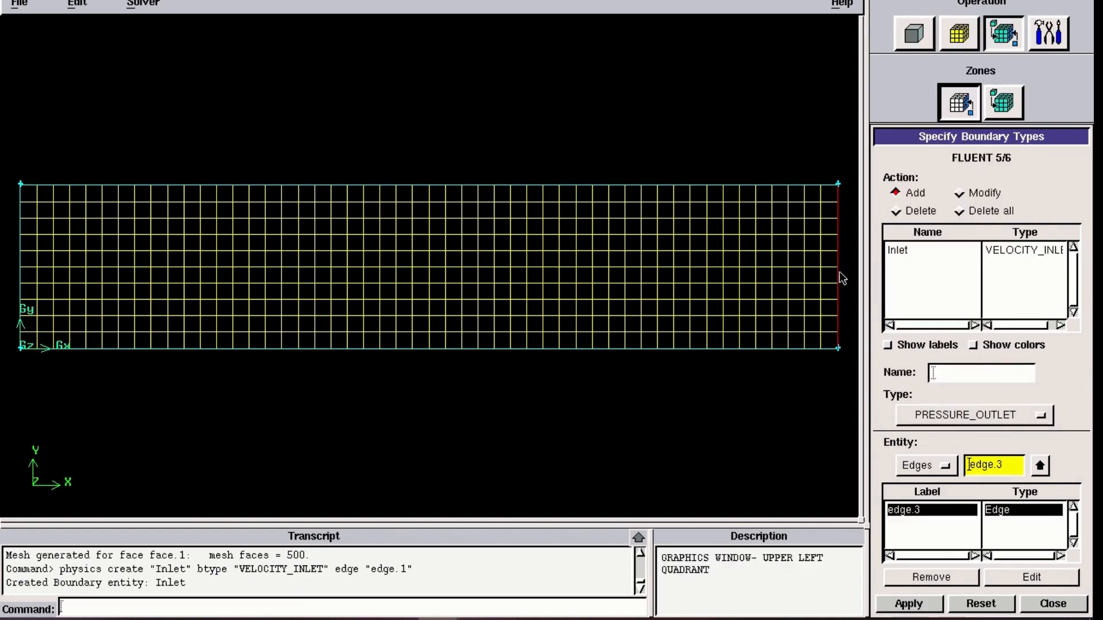
{"action": "left_click", "coordinate": [963, 379]}
{"action": "type", "text": "Outlet"}
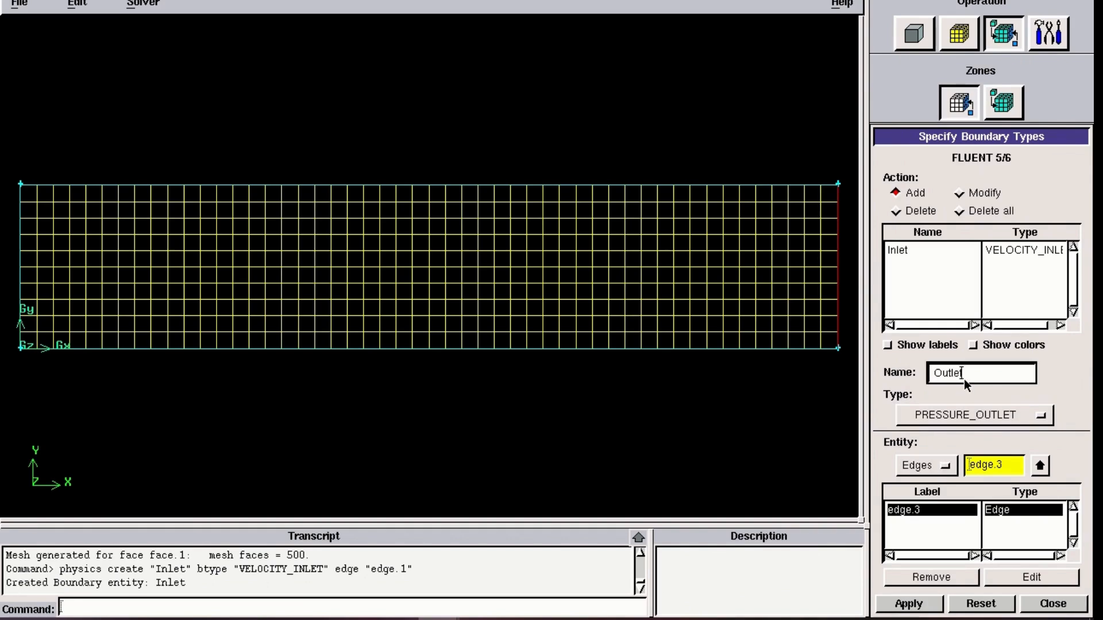
{"action": "left_click", "coordinate": [911, 606]}
Set the new boundary's type to WALL and pick the rectangle's top edge for it
{"action": "left_click", "coordinate": [971, 416]}
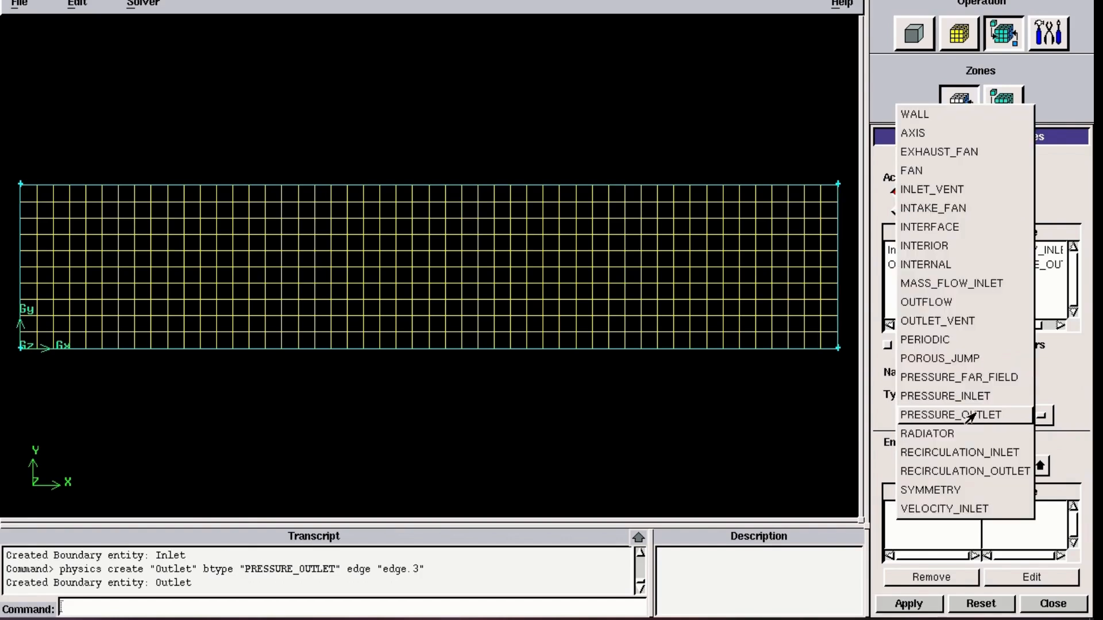
{"action": "left_click", "coordinate": [951, 114]}
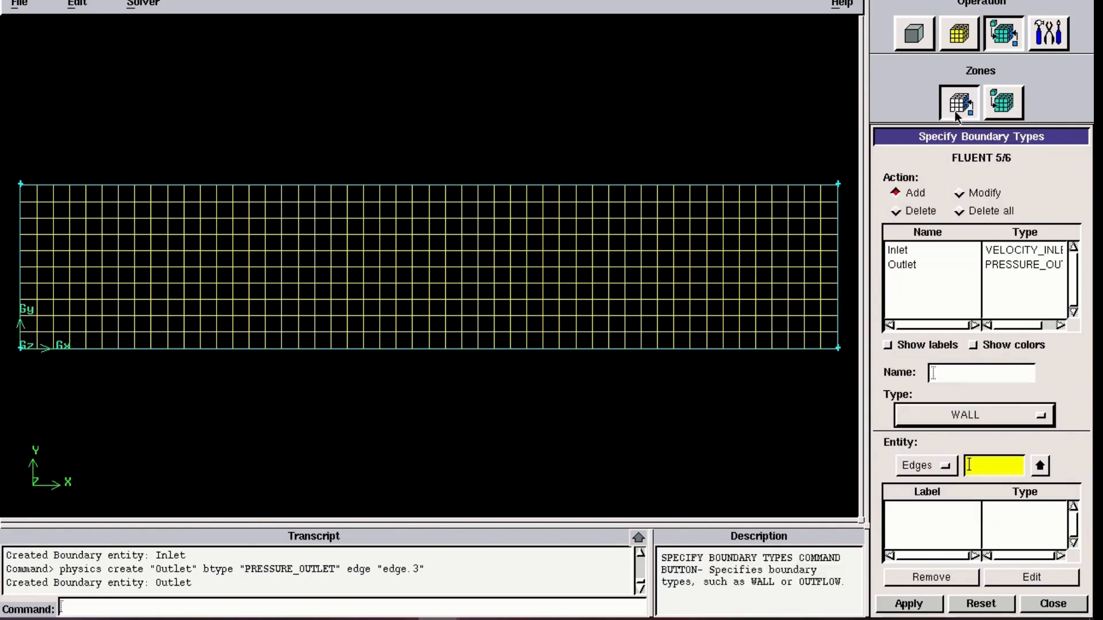
{"action": "left_click", "coordinate": [795, 184], "text": "shift"}
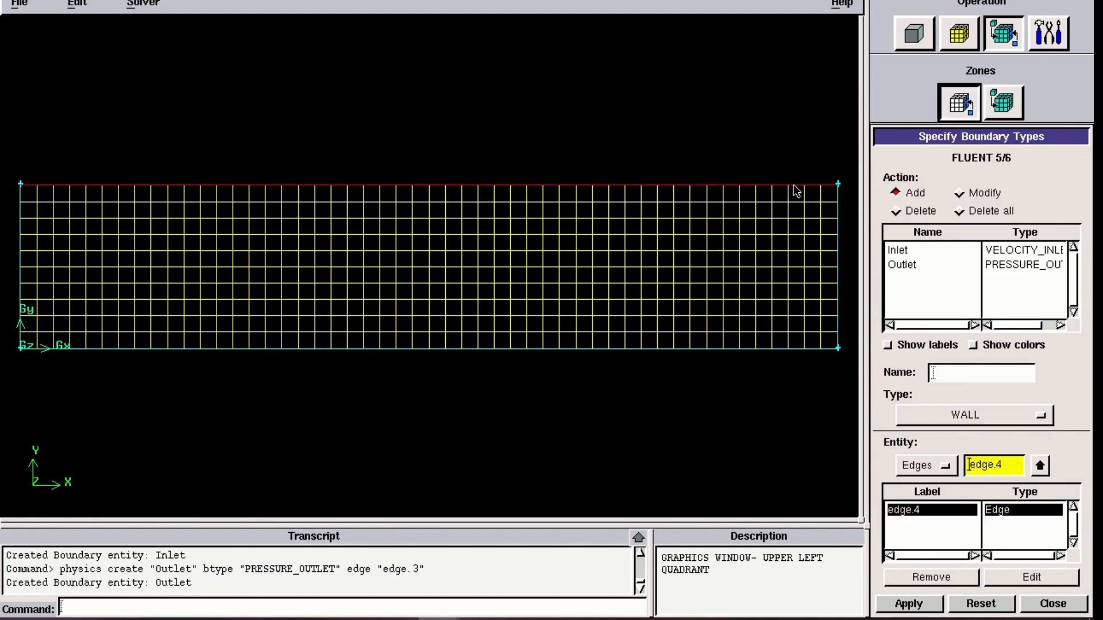
{"action": "left_click", "coordinate": [758, 349], "text": "shift"}
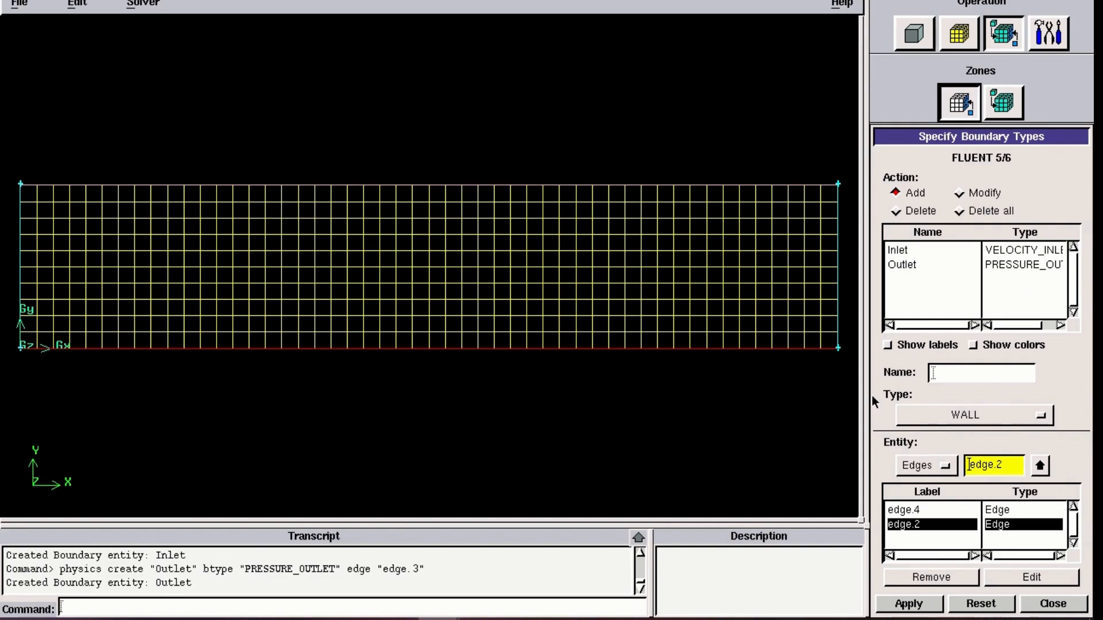
{"action": "left_click", "coordinate": [804, 351], "text": "shift"}
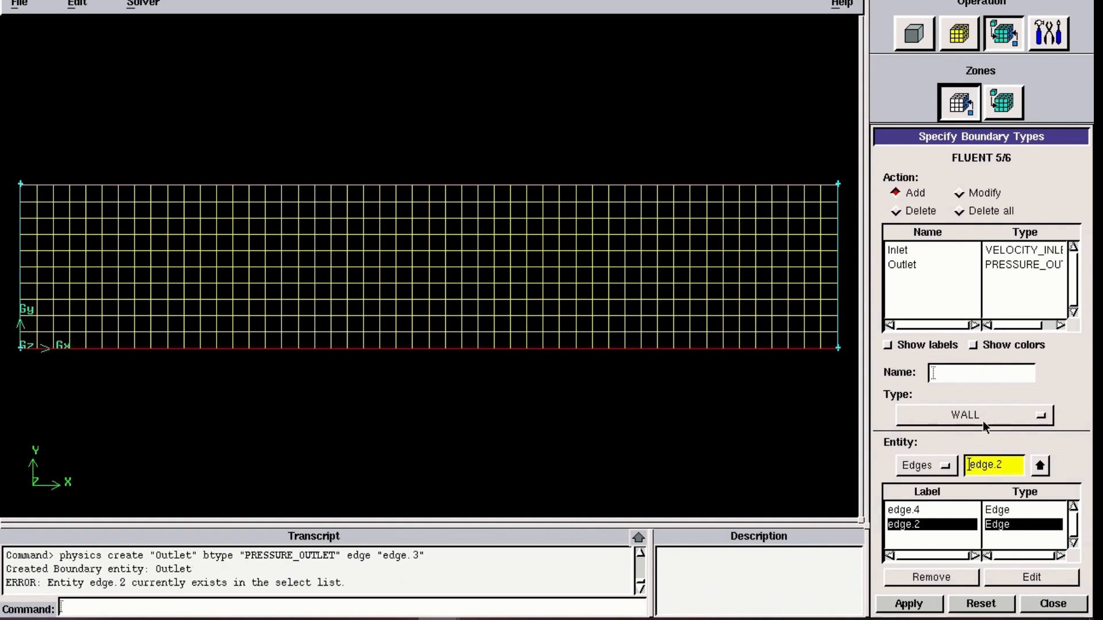
{"action": "left_click", "coordinate": [1039, 465]}
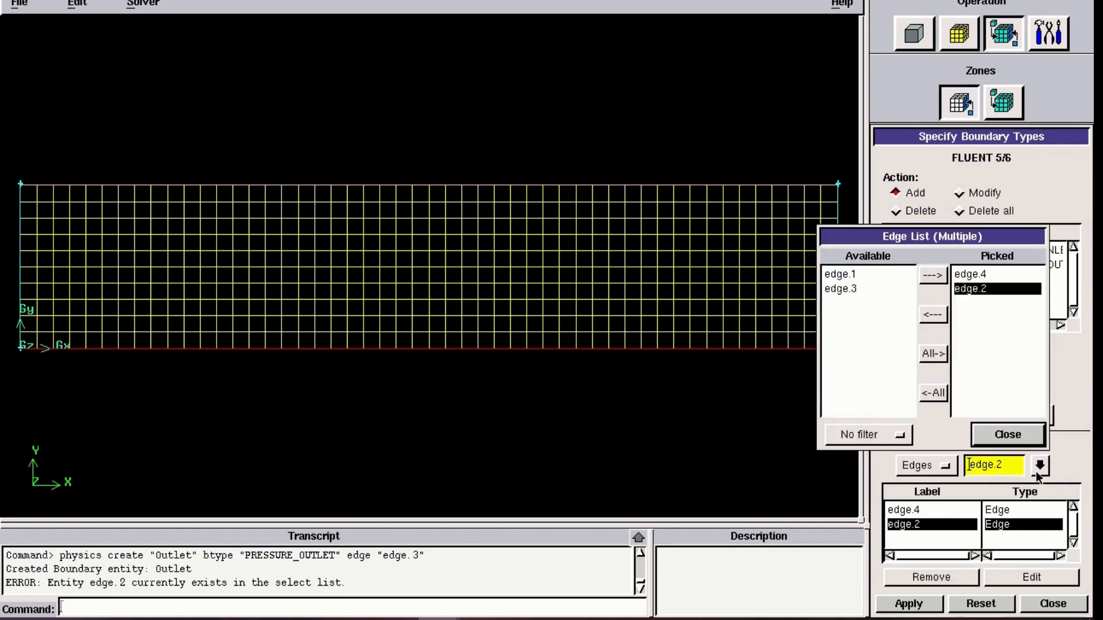
{"action": "left_click", "coordinate": [939, 315]}
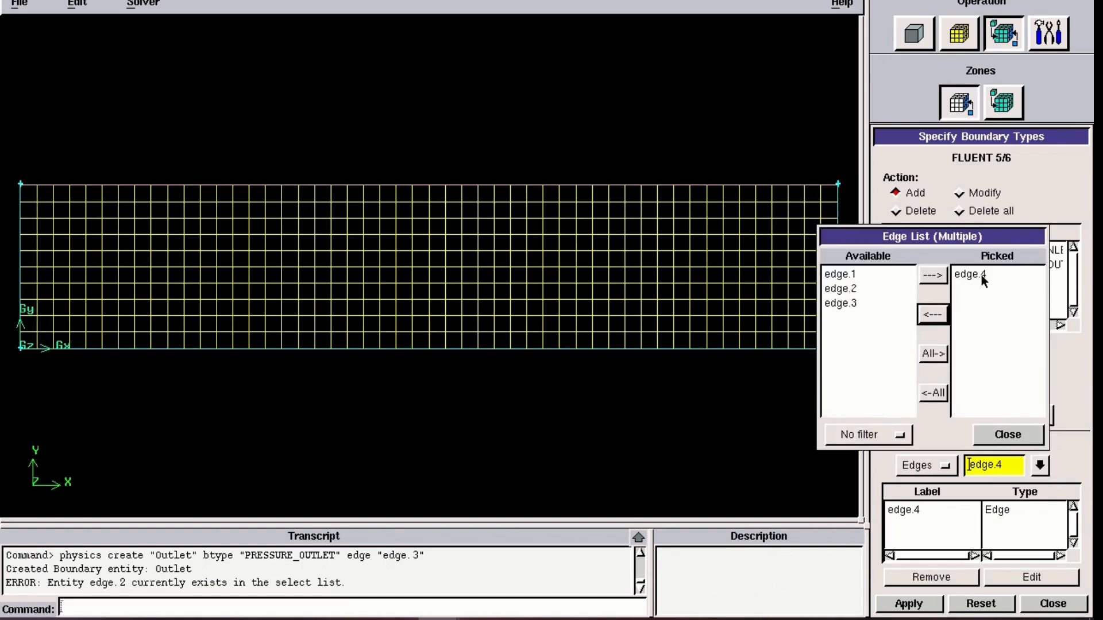
{"action": "left_click", "coordinate": [1009, 435]}
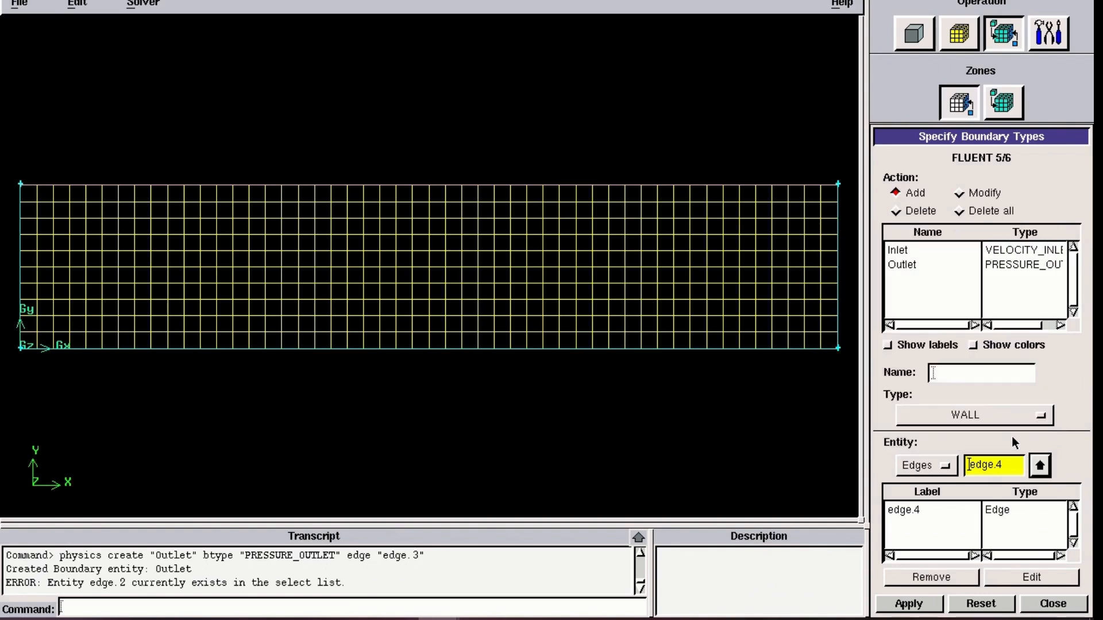
Name the top edge's WALL boundary Wall1 and create it
{"action": "left_click", "coordinate": [980, 365]}
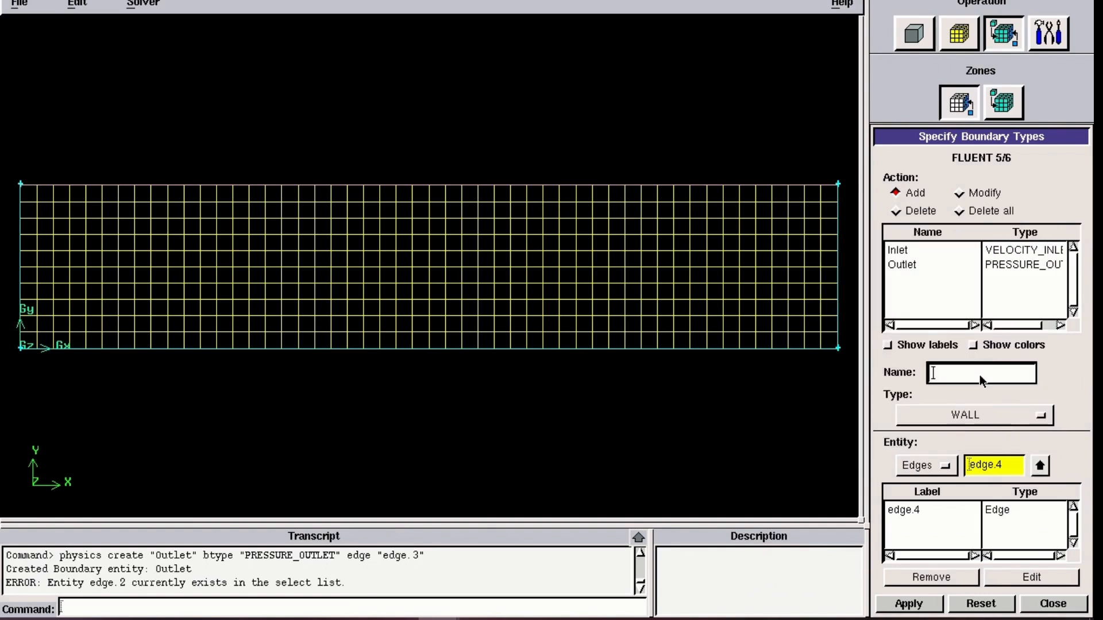
{"action": "type", "text": "Wall1"}
{"action": "left_click", "coordinate": [929, 609]}
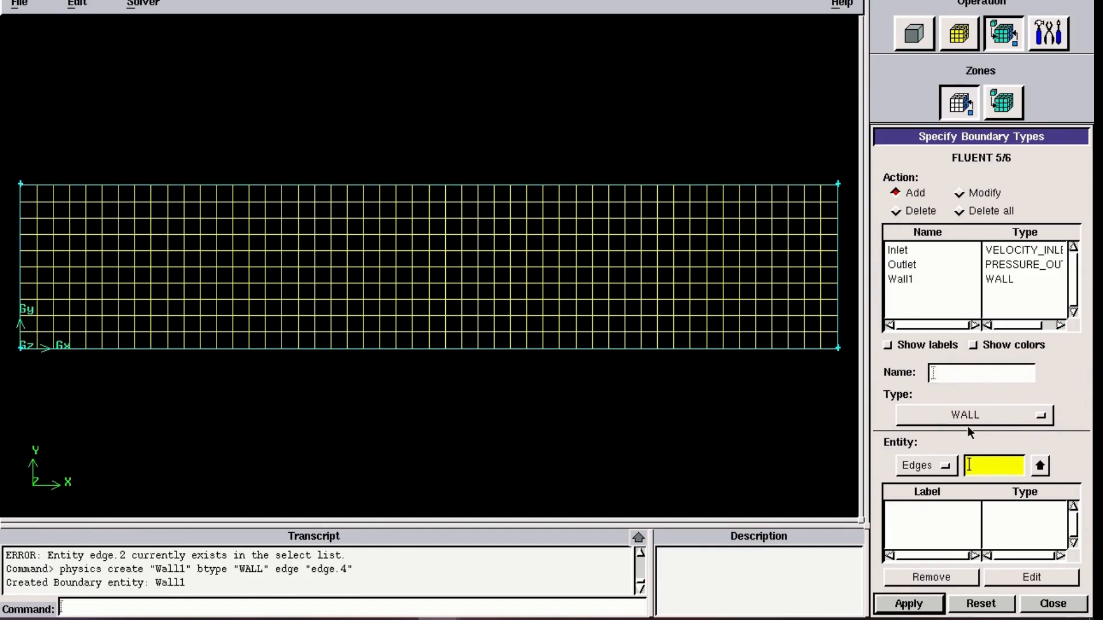
Define the rectangle's bottom edge as a WALL boundary named Wall2 and close the boundary types form
{"action": "left_click", "coordinate": [796, 352], "text": "shift"}
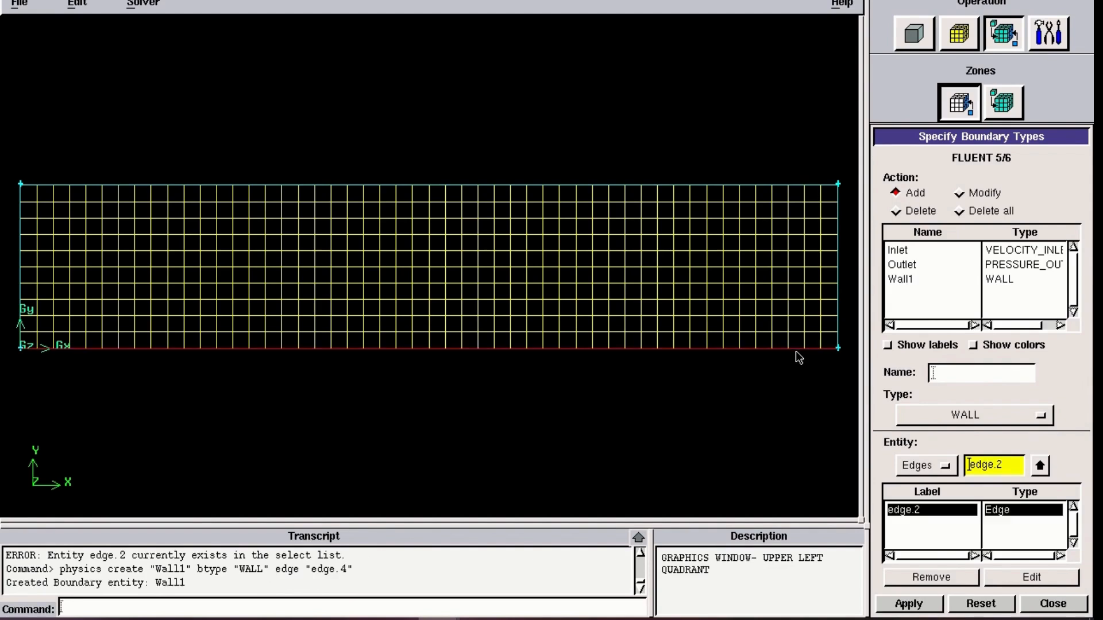
{"action": "left_click", "coordinate": [965, 370]}
{"action": "type", "text": "Wal"}
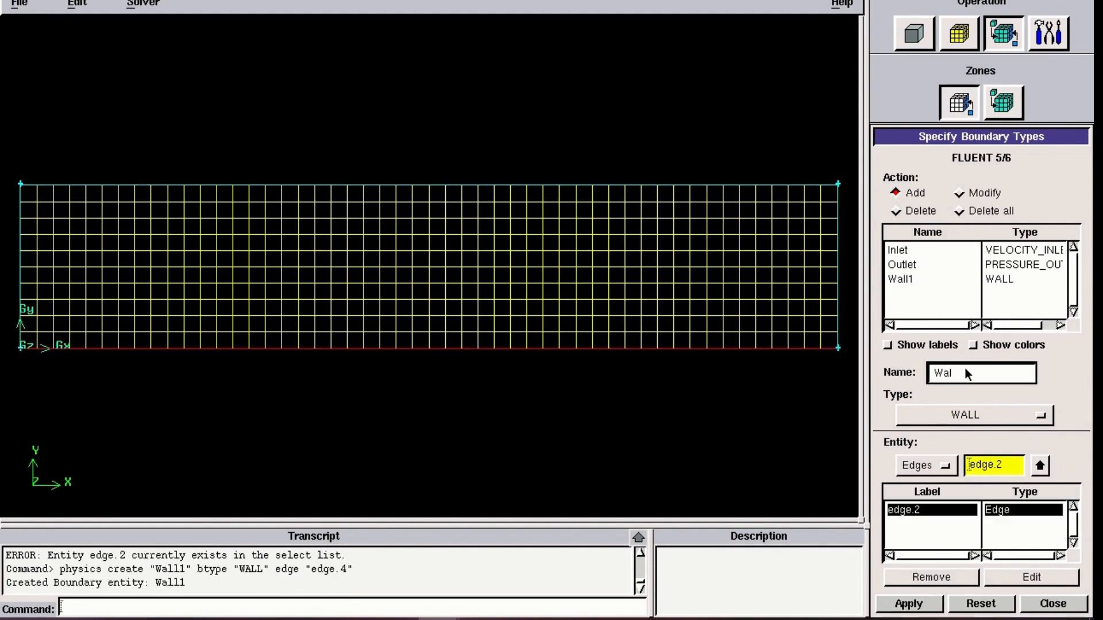
{"action": "type", "text": "l2"}
{"action": "left_click", "coordinate": [922, 603]}
{"action": "left_click", "coordinate": [1055, 604]}
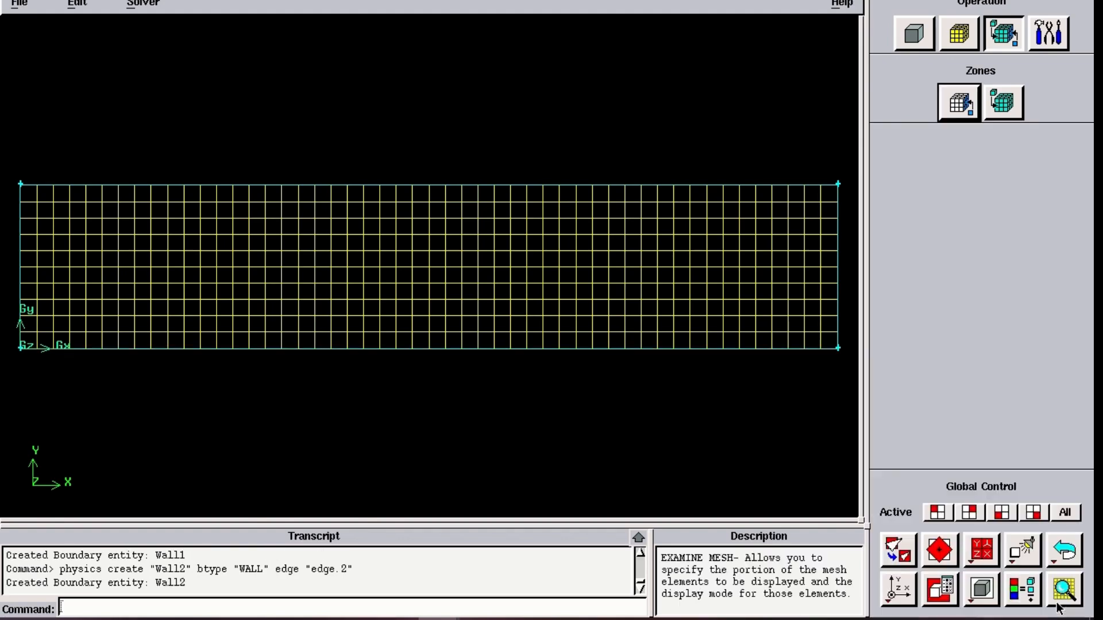
Define face.1 as a FLUID continuum named Water and close the continuum types form
{"action": "left_click", "coordinate": [1015, 105]}
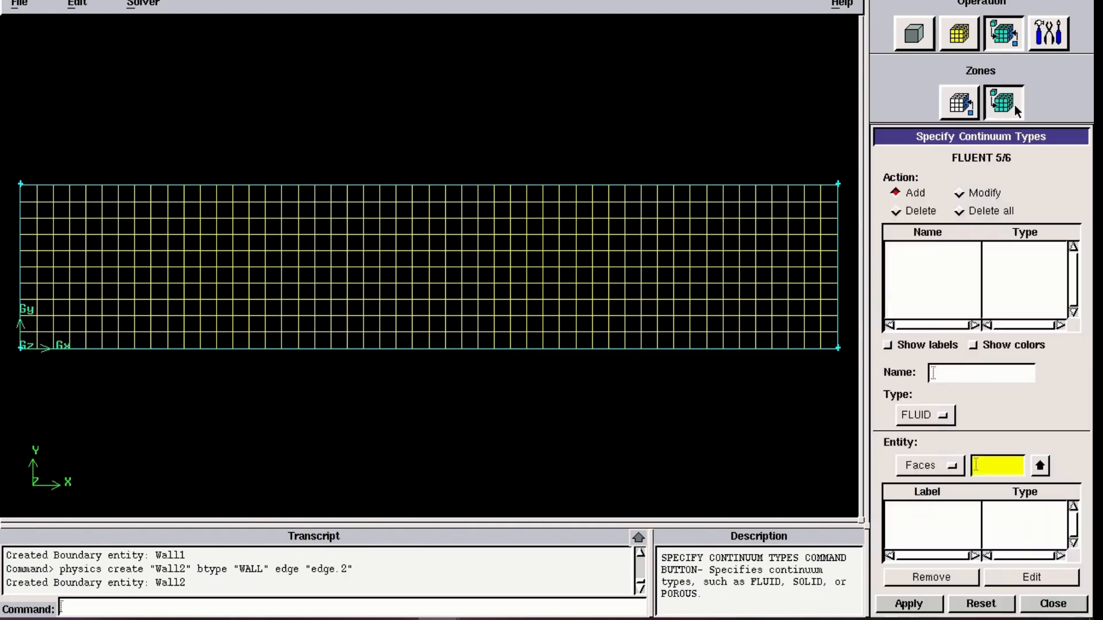
{"action": "left_click", "coordinate": [943, 416]}
{"action": "left_click", "coordinate": [960, 436]}
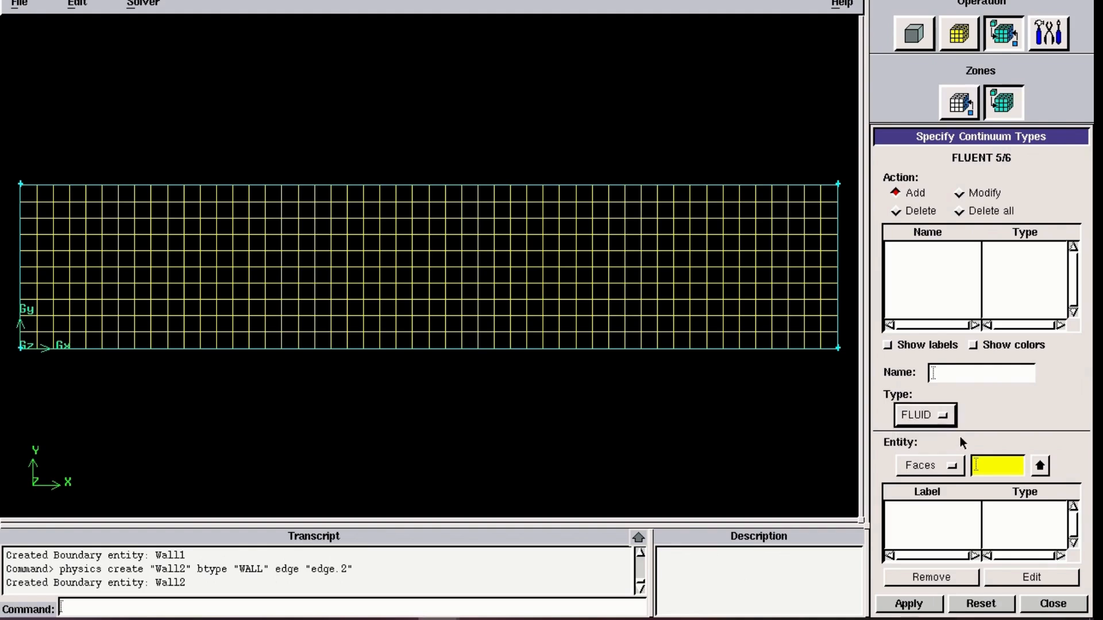
{"action": "left_click", "coordinate": [1041, 466]}
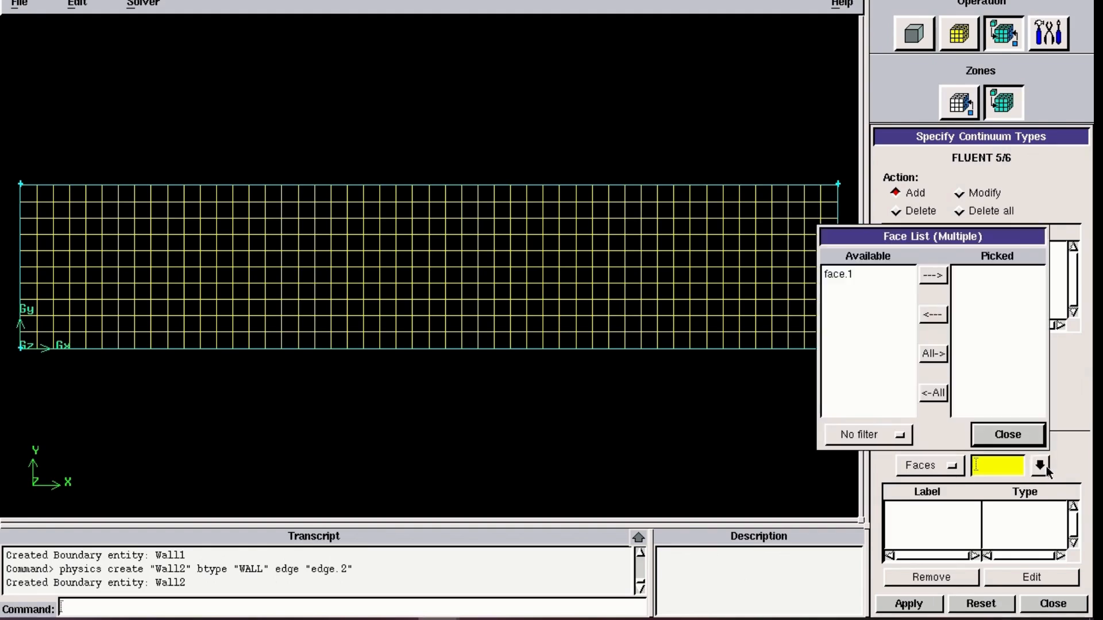
{"action": "left_click", "coordinate": [890, 270]}
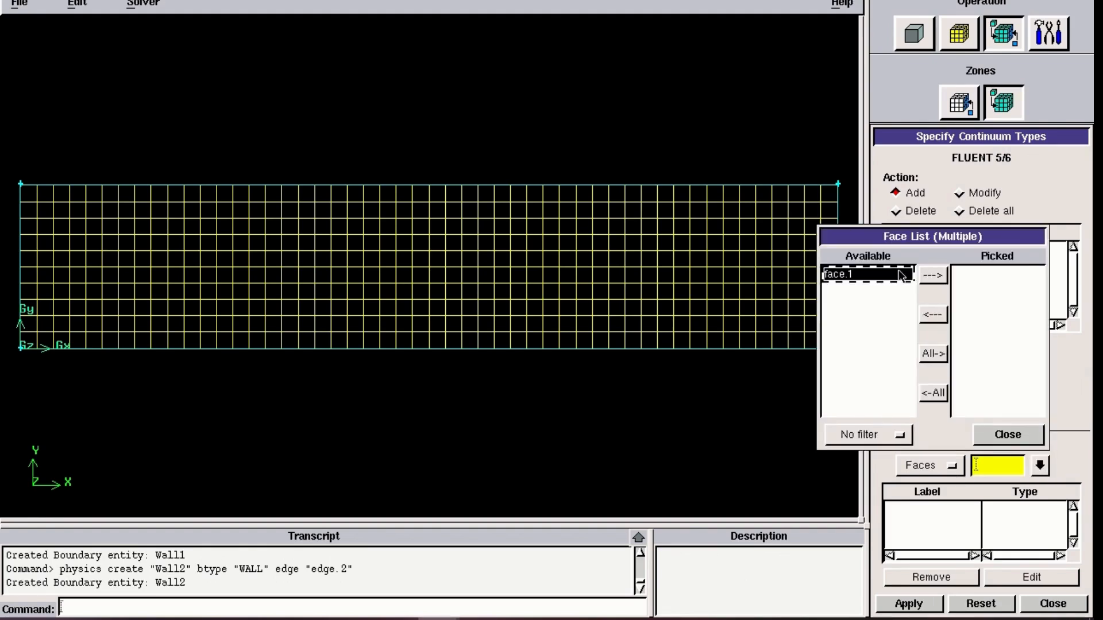
{"action": "left_click", "coordinate": [936, 274]}
{"action": "left_click", "coordinate": [1006, 439]}
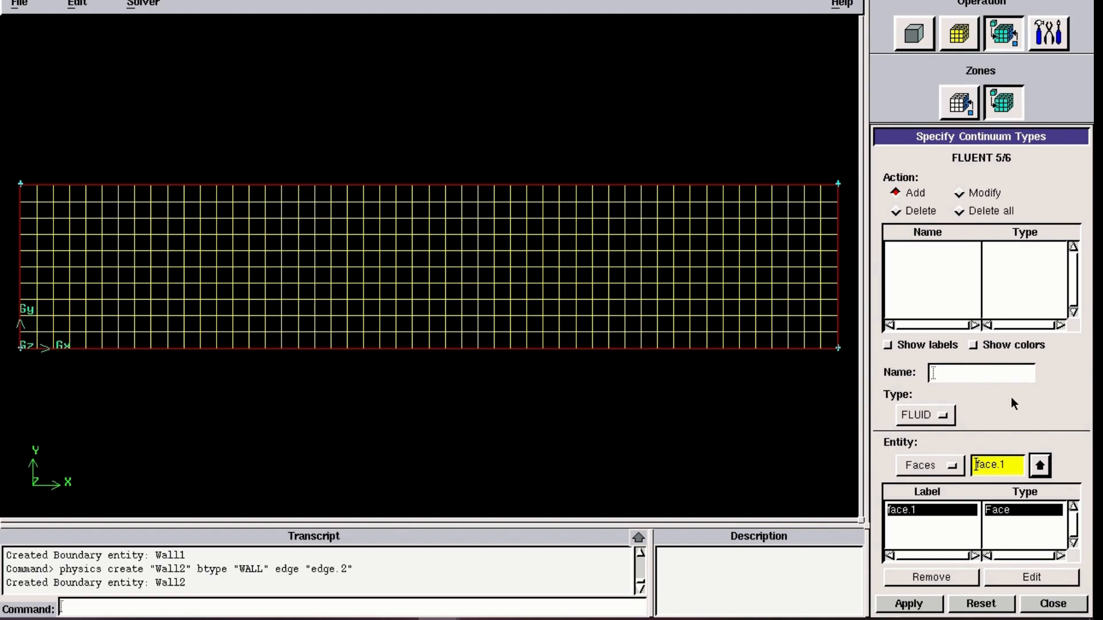
{"action": "left_click", "coordinate": [991, 376]}
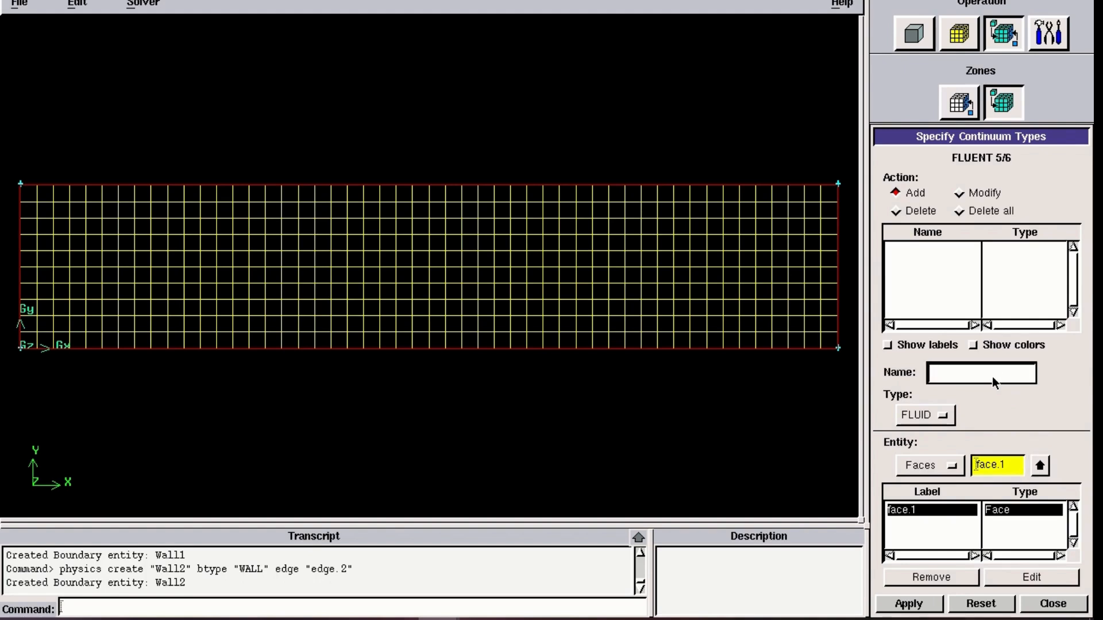
{"action": "type", "text": "Water"}
{"action": "left_click", "coordinate": [941, 609]}
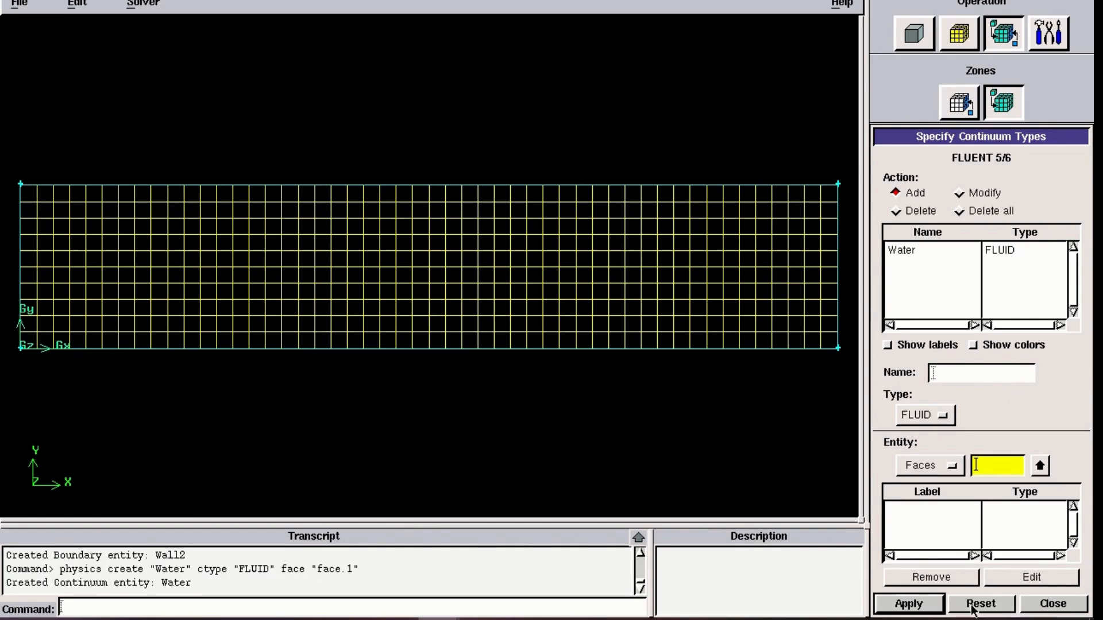
{"action": "left_click", "coordinate": [1053, 604]}
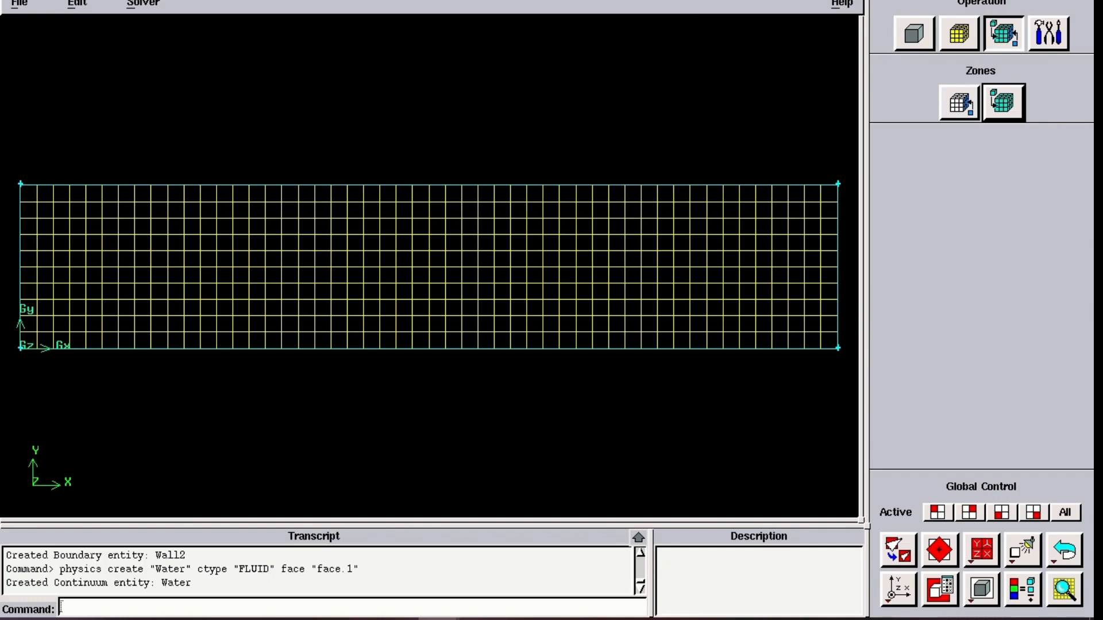
Export the mesh as studikasus2D_1.msh with the Export 2-D(X-Y) Mesh option enabled
{"action": "left_click", "coordinate": [17, 3]}
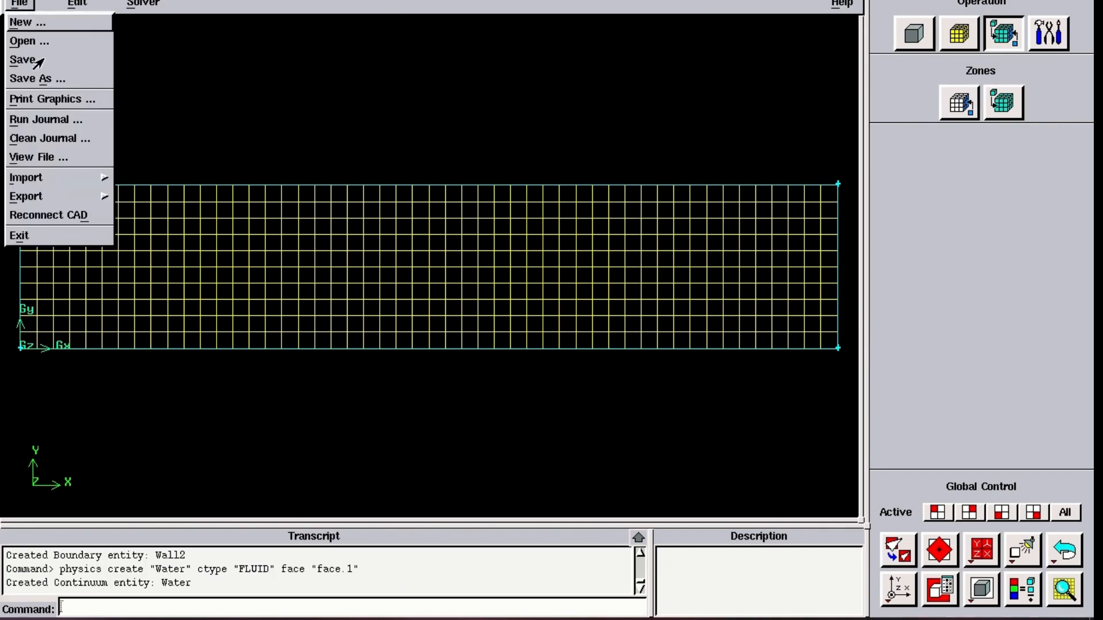
{"action": "mouse_move", "coordinate": [66, 199]}
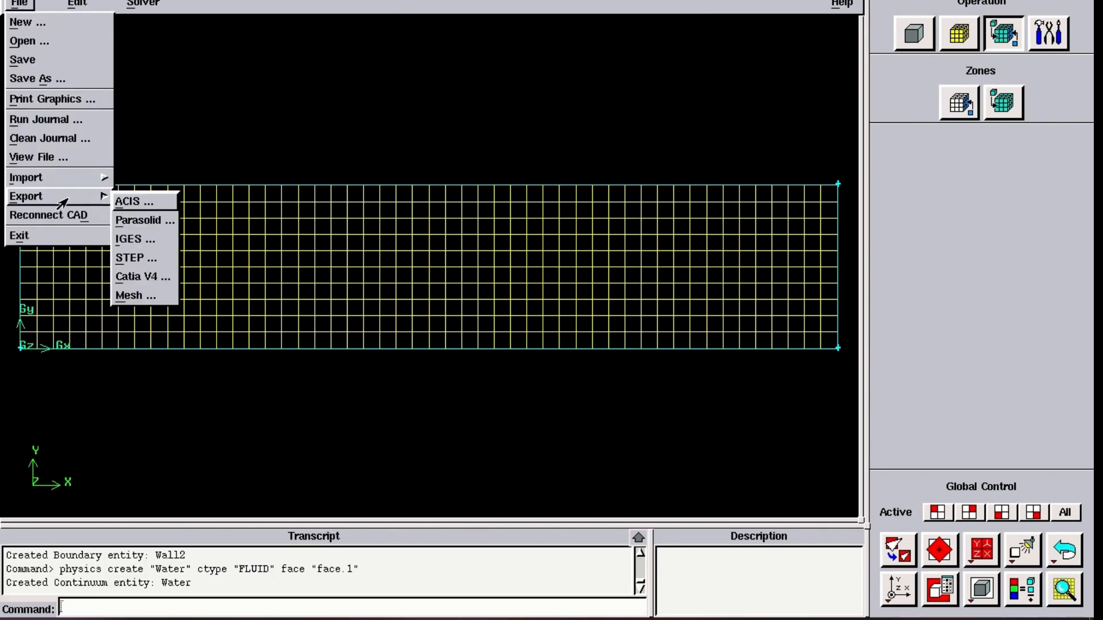
{"action": "left_click", "coordinate": [131, 296]}
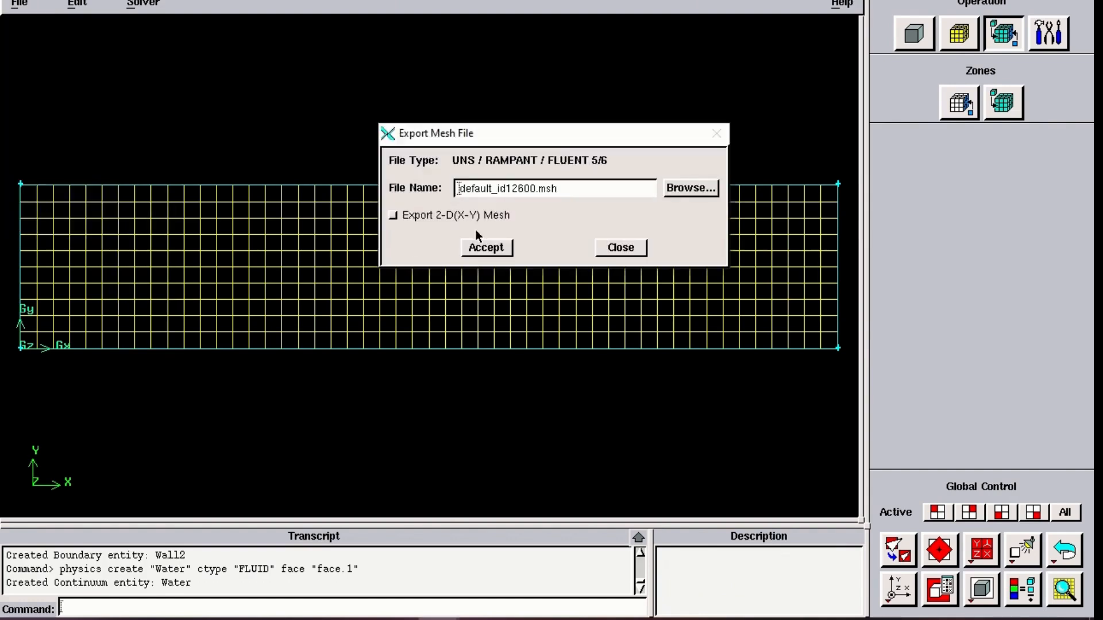
{"action": "left_click", "coordinate": [532, 191]}
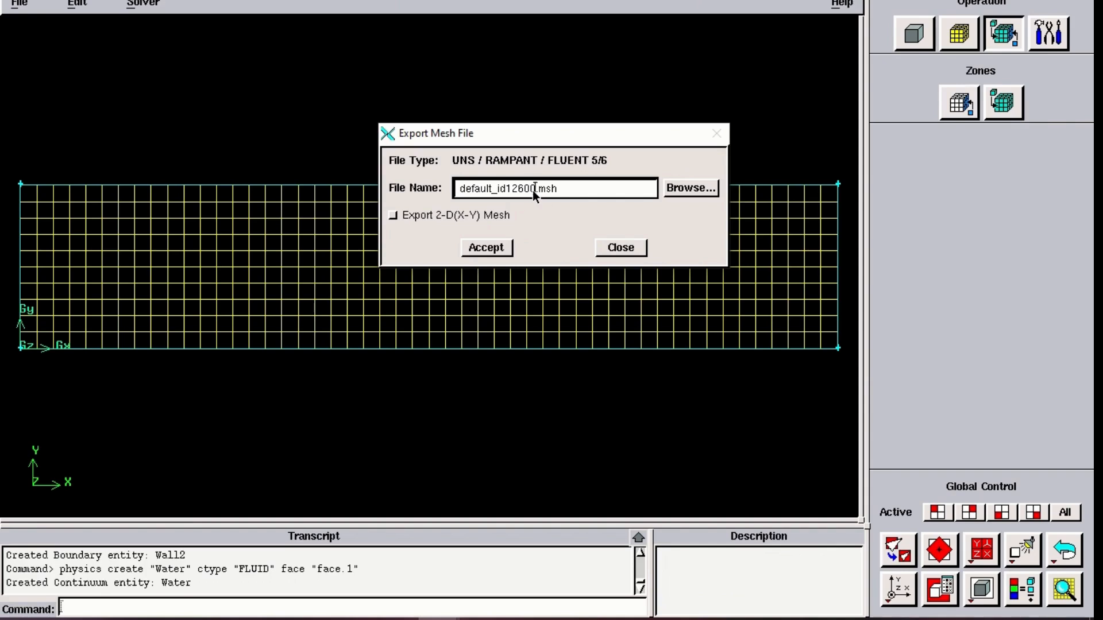
{"action": "key", "text": "BackSpace"}
{"action": "key", "text": "BackSpace"}
{"action": "key", "text": "BackSpace"}
{"action": "key", "text": "BackSpace"}
{"action": "key", "text": "BackSpace"}
{"action": "key", "text": "BackSpace"}
{"action": "key", "text": "BackSpace"}
{"action": "key", "text": "BackSpace"}
{"action": "key", "text": "BackSpace"}
{"action": "key", "text": "BackSpace"}
{"action": "key", "text": "BackSpace"}
{"action": "key", "text": "BackSpace"}
{"action": "key", "text": "BackSpace"}
{"action": "key", "text": "BackSpace"}
{"action": "type", "text": "studikas"}
{"action": "left_click", "coordinate": [394, 216]}
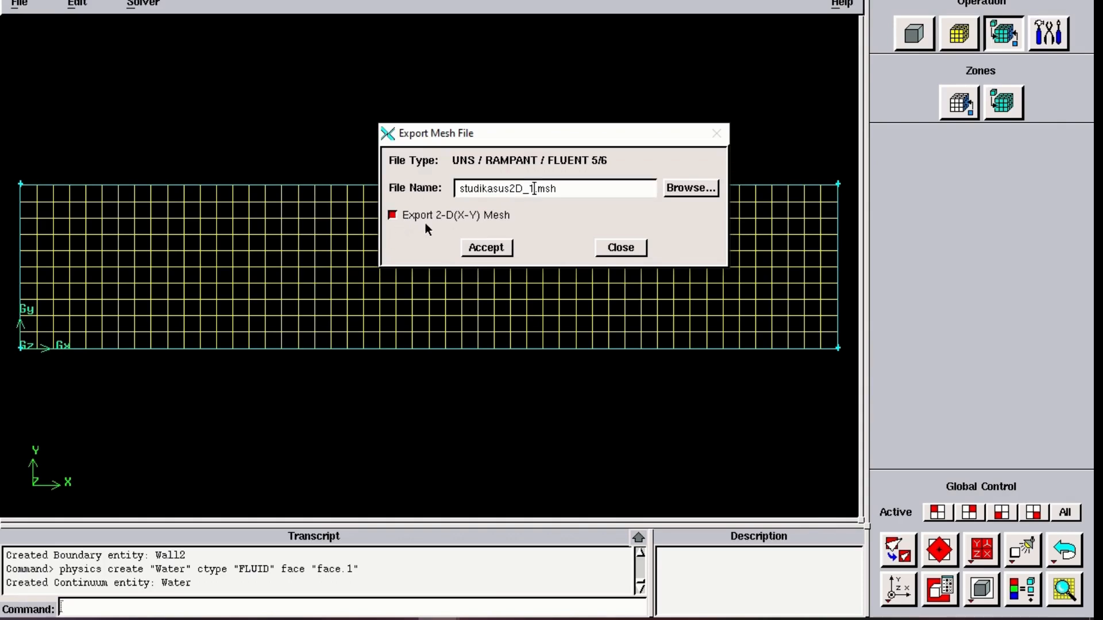
{"action": "left_click", "coordinate": [486, 248]}
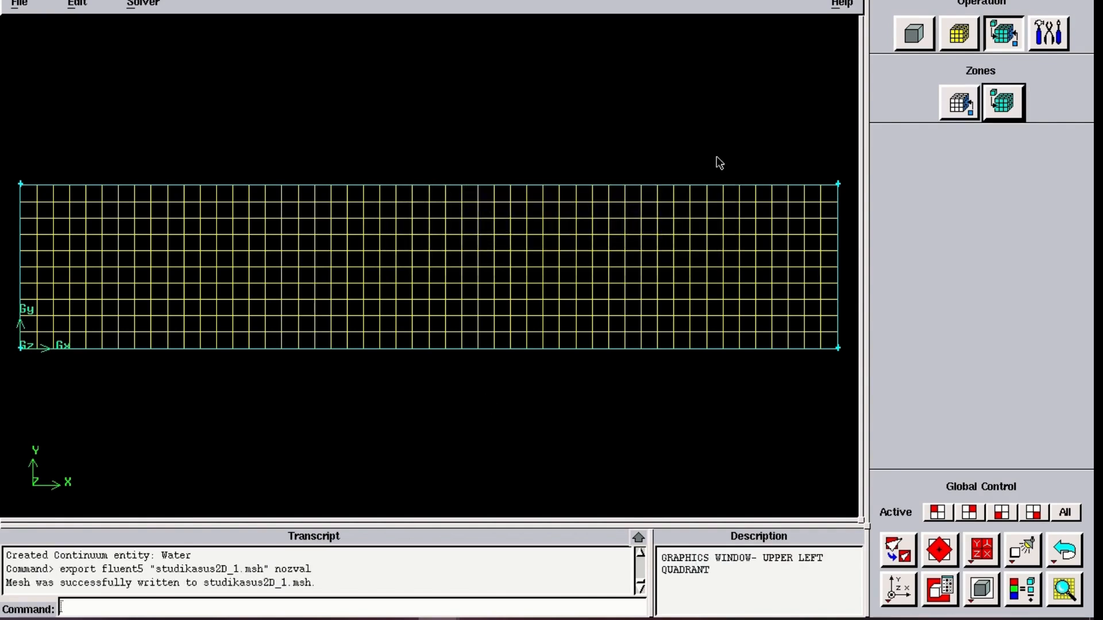
Switch to the desktop, start Fluent 6.3.26 in the 2d version with Full Simulation mode, and maximize its window
{"action": "mouse_move", "coordinate": [551, 2]}
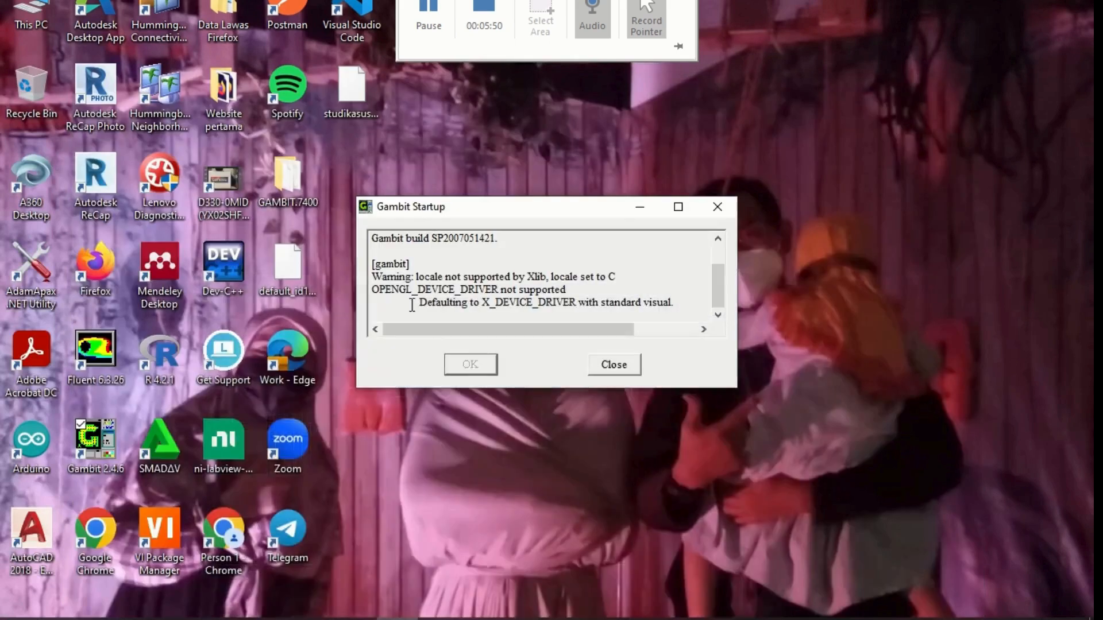
{"action": "left_click", "coordinate": [353, 93]}
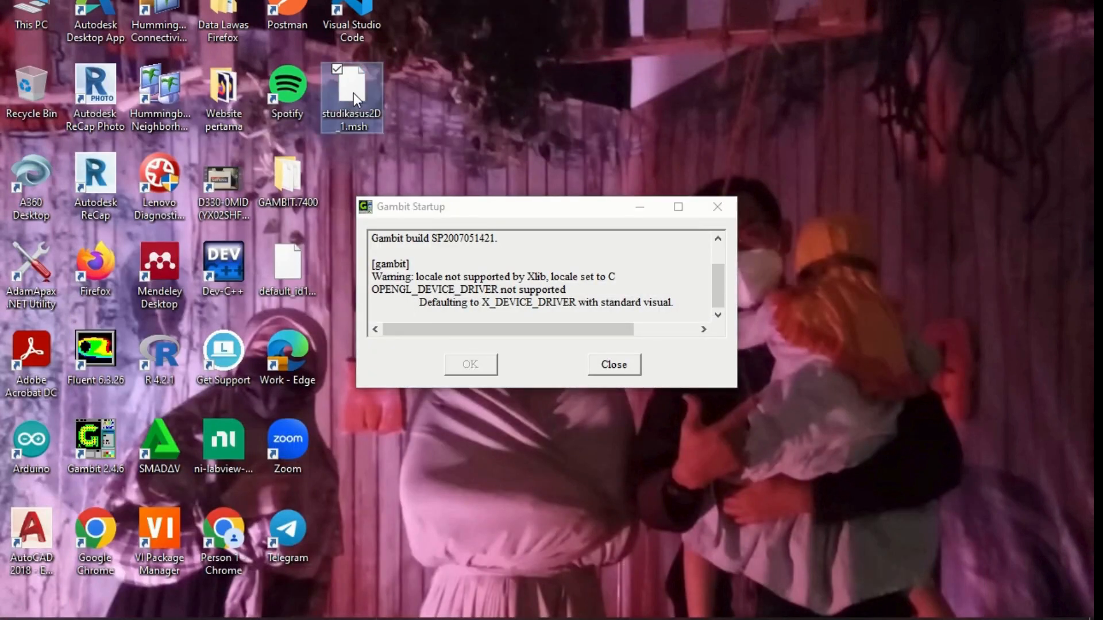
{"action": "double_click", "coordinate": [106, 361]}
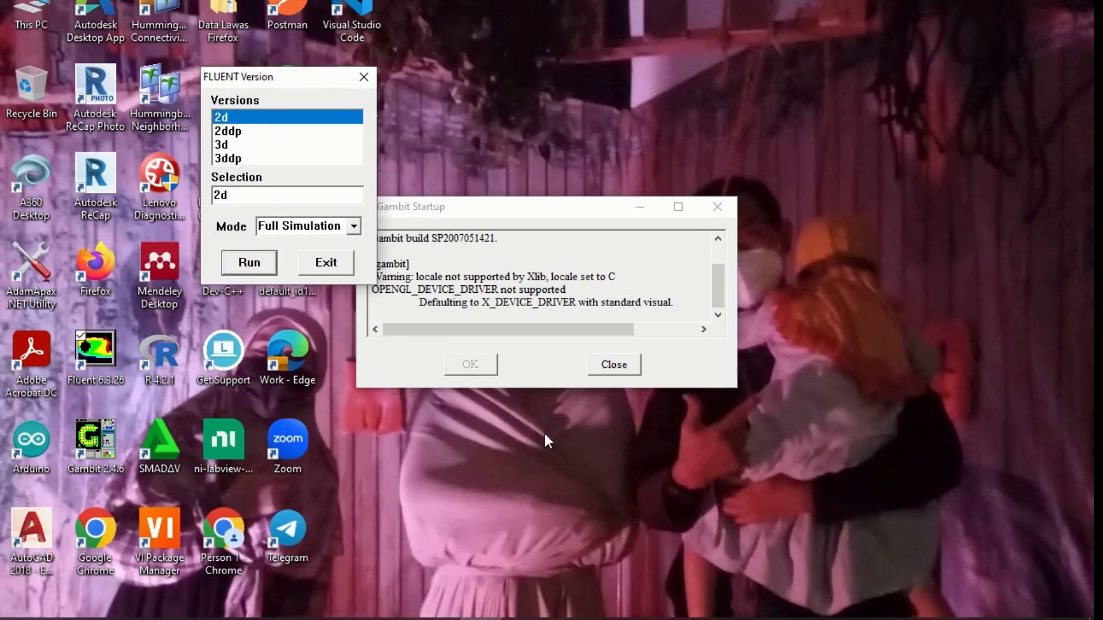
{"action": "left_click", "coordinate": [270, 267]}
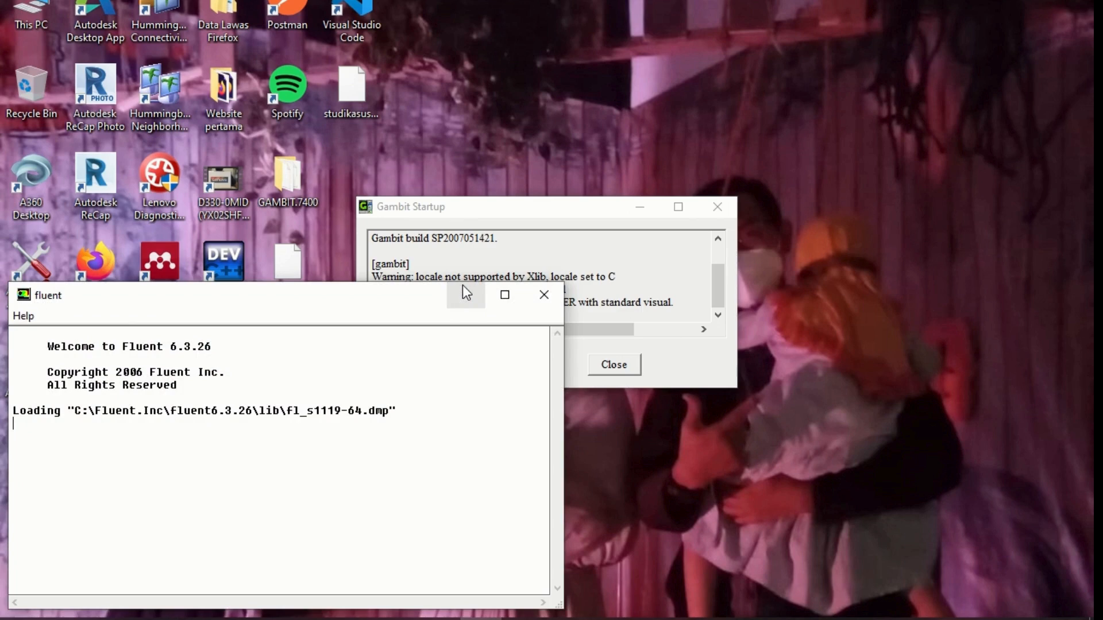
{"action": "left_click", "coordinate": [505, 295]}
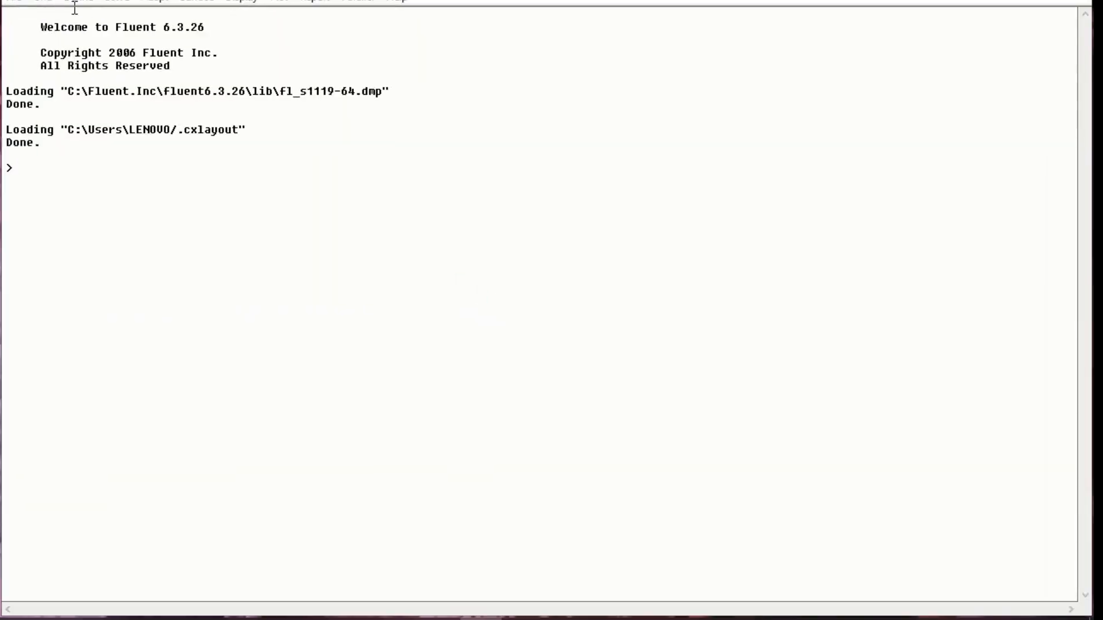
Read the mesh studikasus2D_1.msh from the desktop as the case file
{"action": "left_click", "coordinate": [14, 2]}
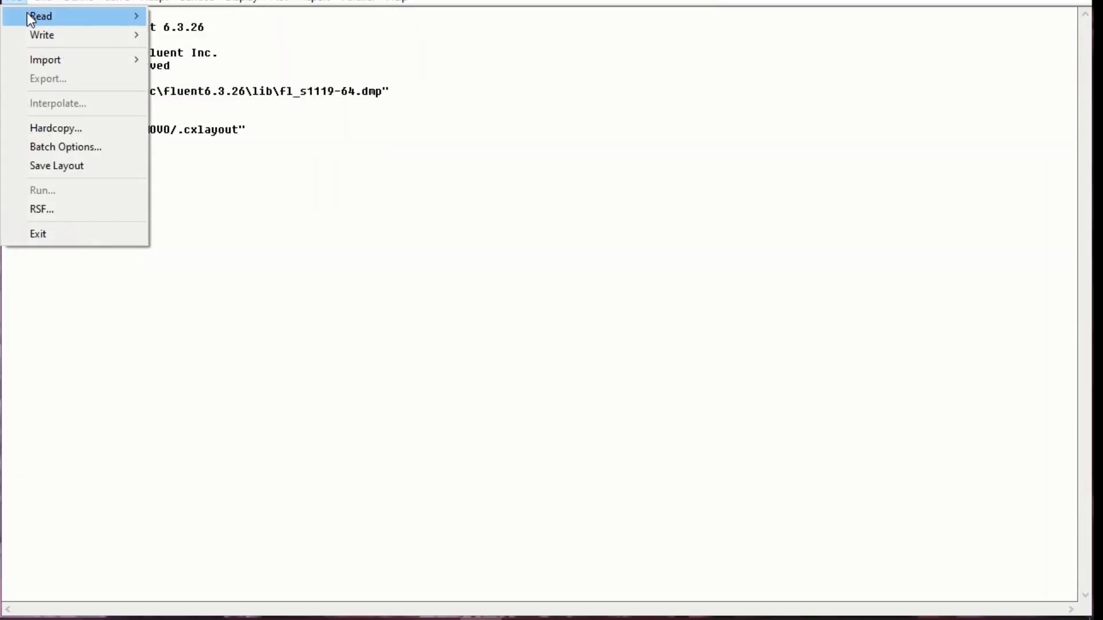
{"action": "mouse_move", "coordinate": [27, 13]}
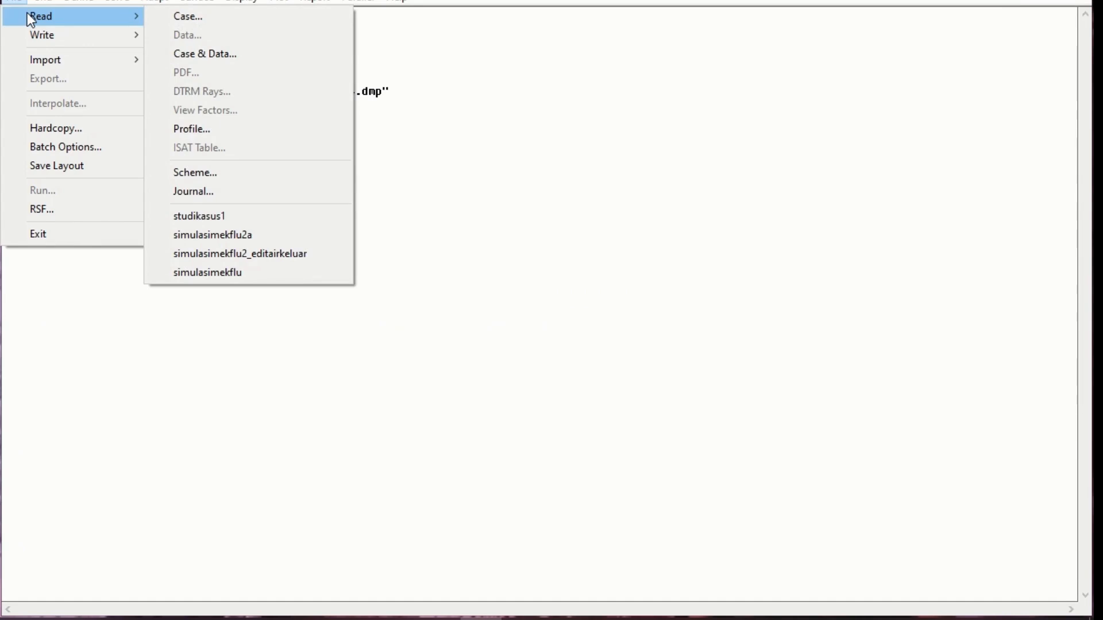
{"action": "mouse_move", "coordinate": [41, 32]}
{"action": "left_click", "coordinate": [176, 19]}
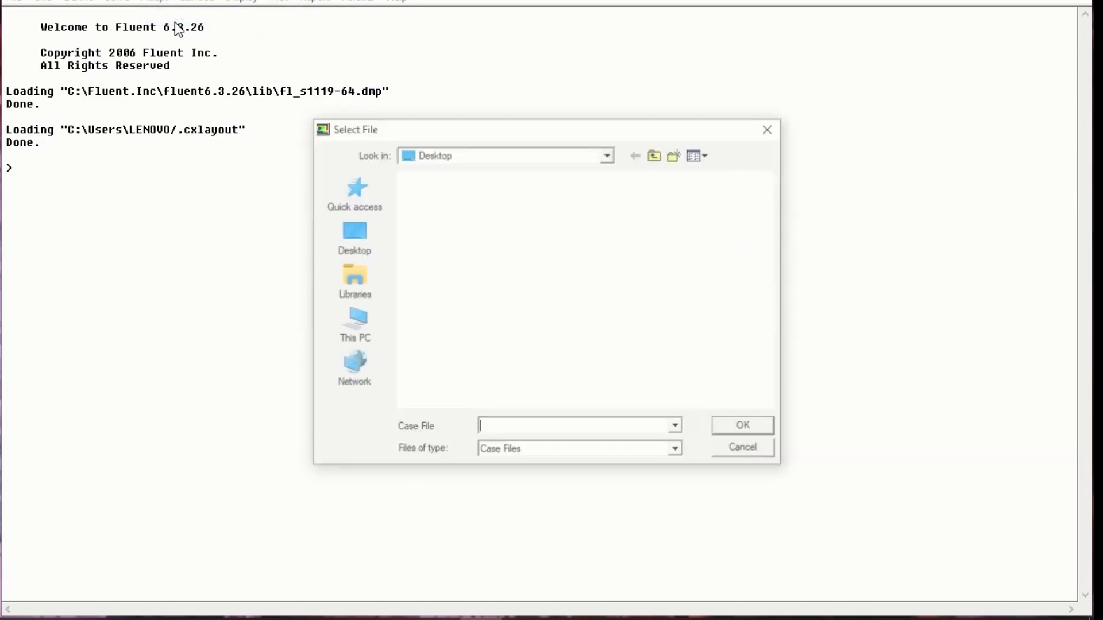
{"action": "left_click", "coordinate": [696, 235]}
{"action": "double_click", "coordinate": [697, 234]}
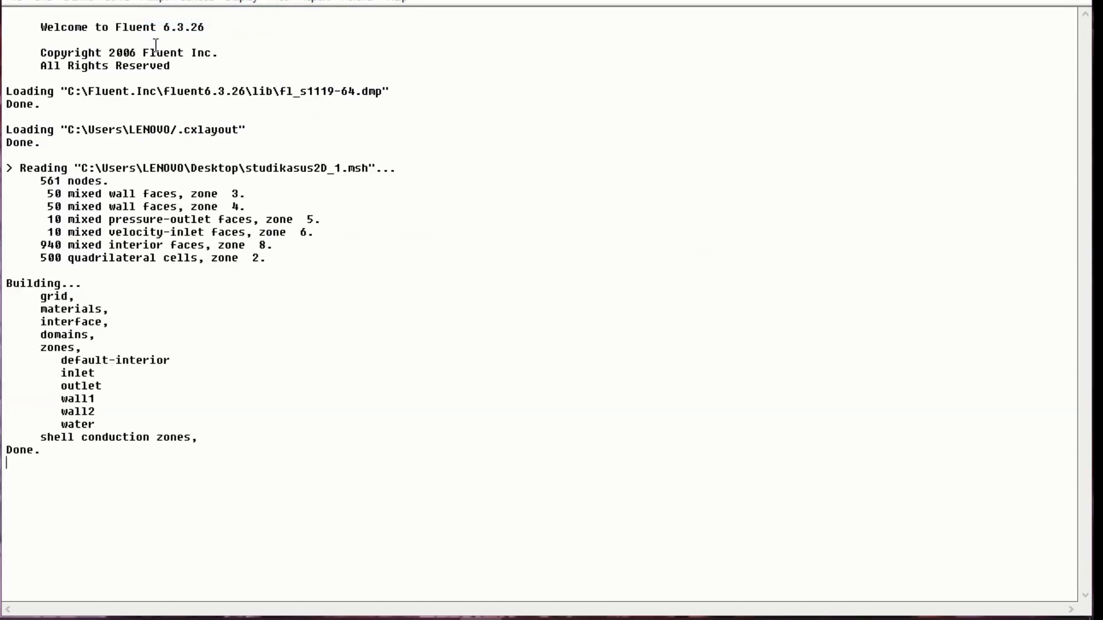
Run the grid check on the loaded mesh and print its grid size information
{"action": "left_click", "coordinate": [47, 2]}
{"action": "left_click", "coordinate": [47, 9]}
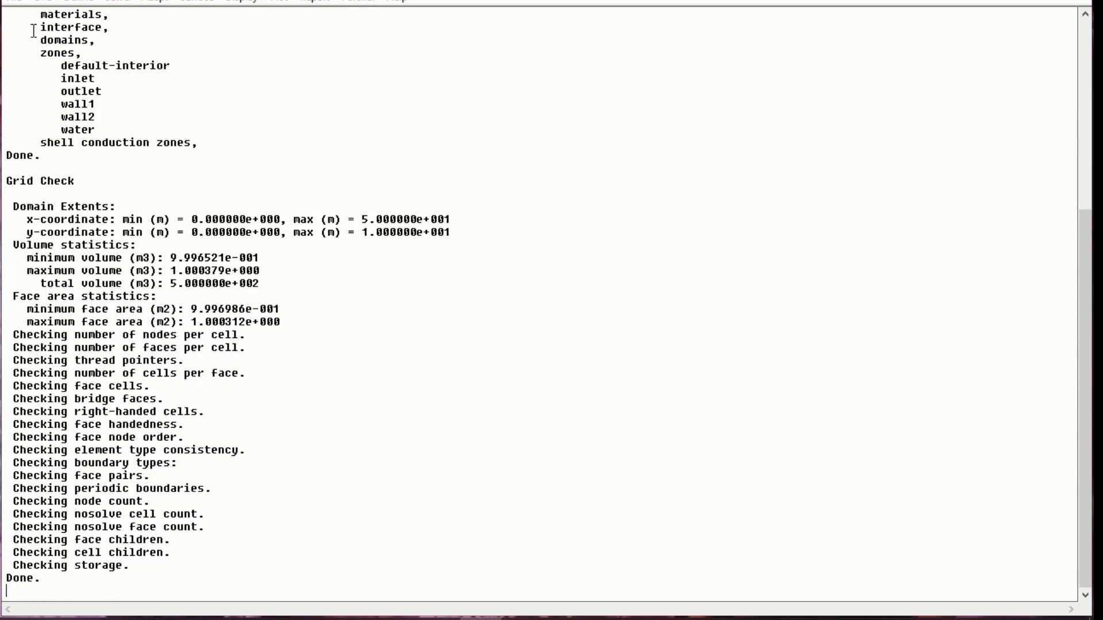
{"action": "left_click", "coordinate": [44, 2]}
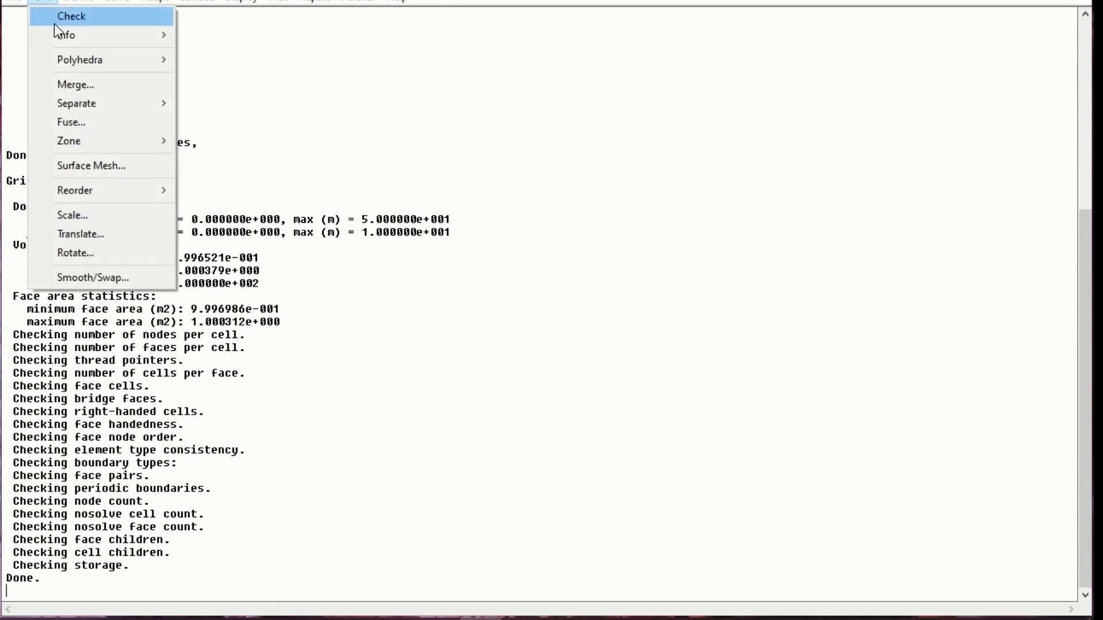
{"action": "mouse_move", "coordinate": [56, 29]}
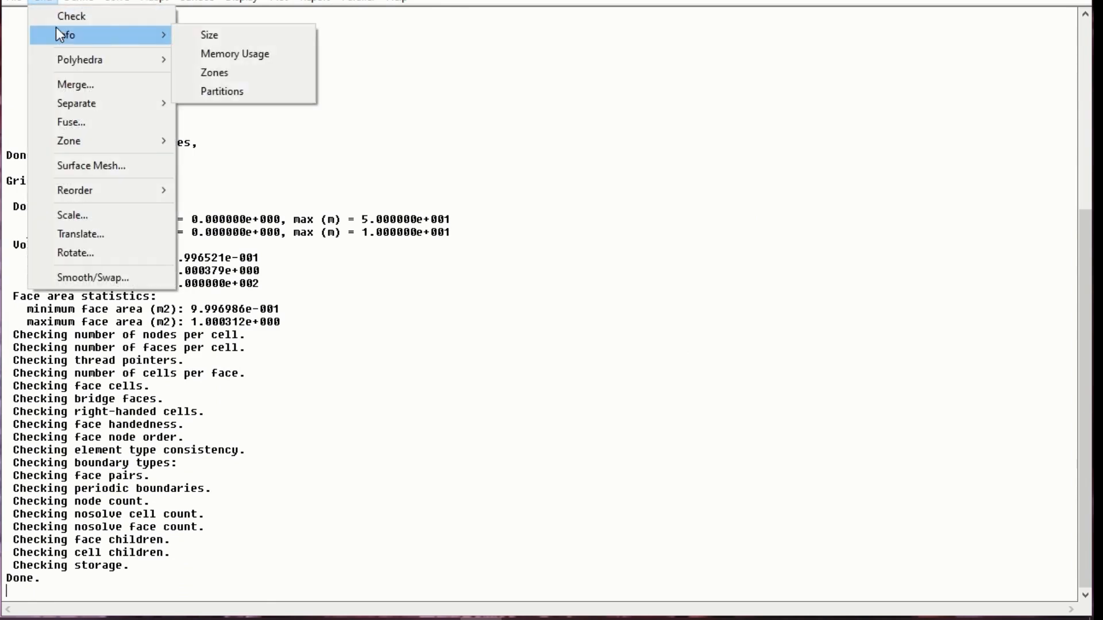
{"action": "left_click", "coordinate": [229, 39]}
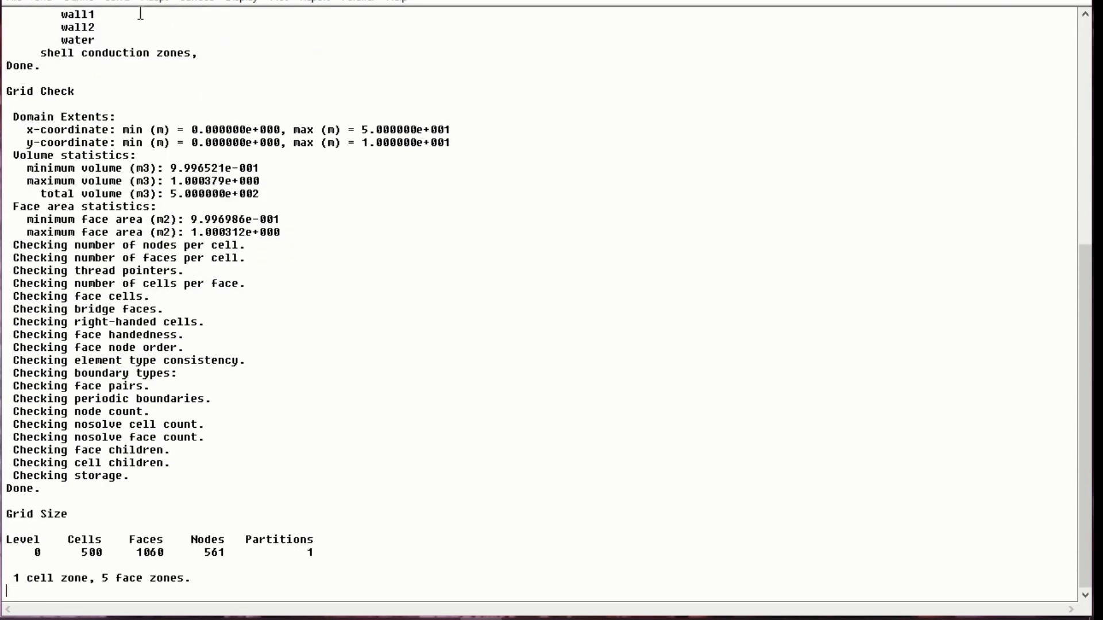
Accept the solver model as Pressure Based, Implicit, 2D, Steady, with Absolute velocity formulation and Green-Gauss Cell Based gradients
{"action": "left_click", "coordinate": [80, 2]}
{"action": "mouse_move", "coordinate": [51, 7]}
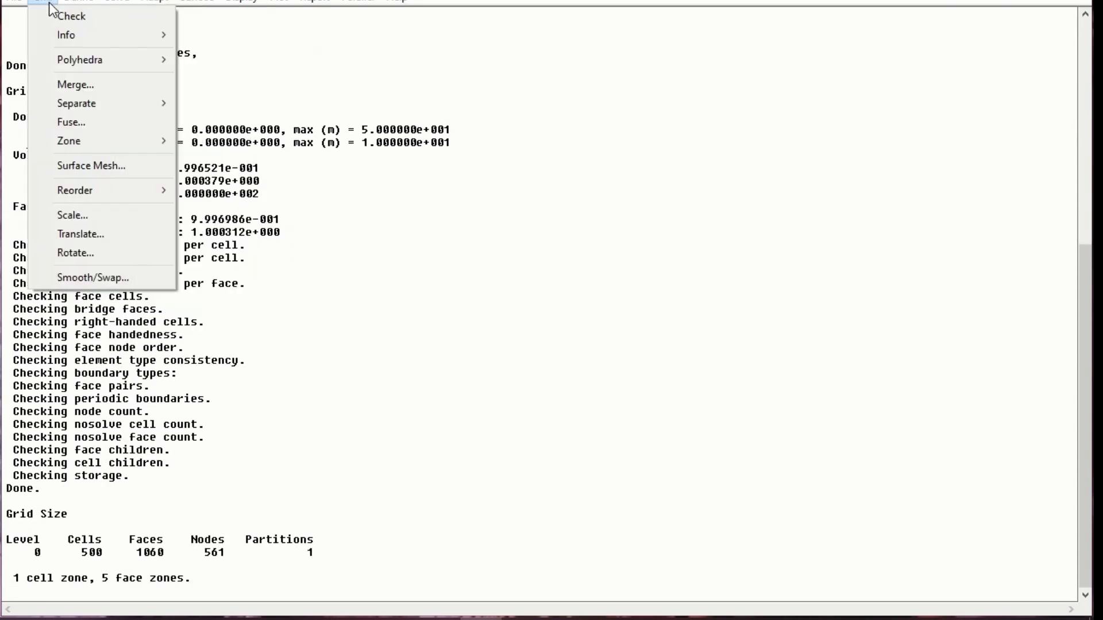
{"action": "mouse_move", "coordinate": [86, 4]}
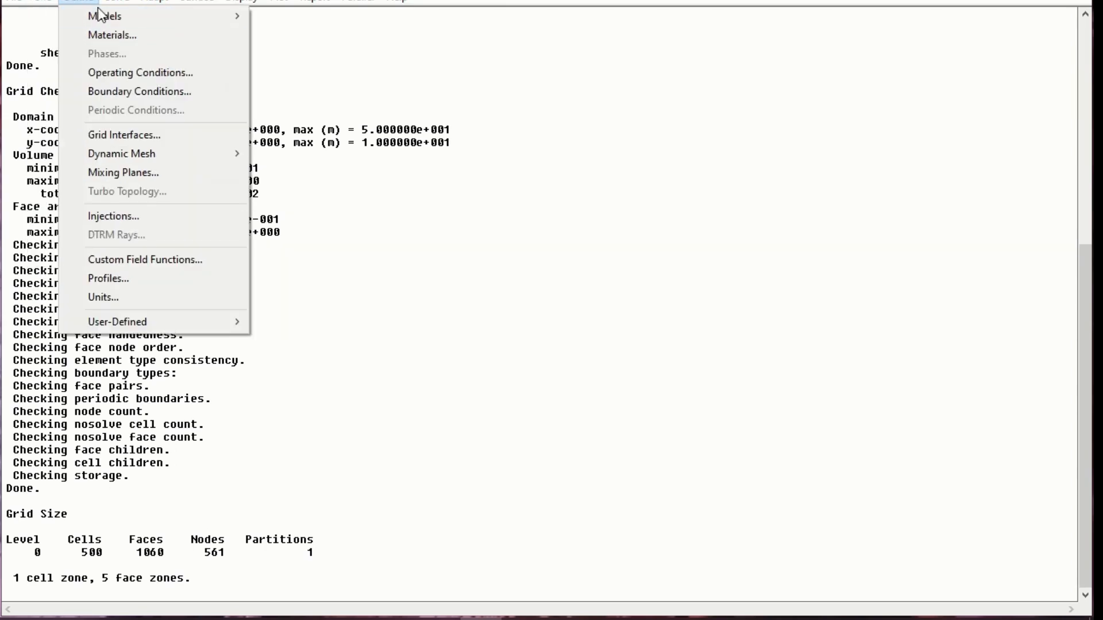
{"action": "left_click", "coordinate": [328, 22]}
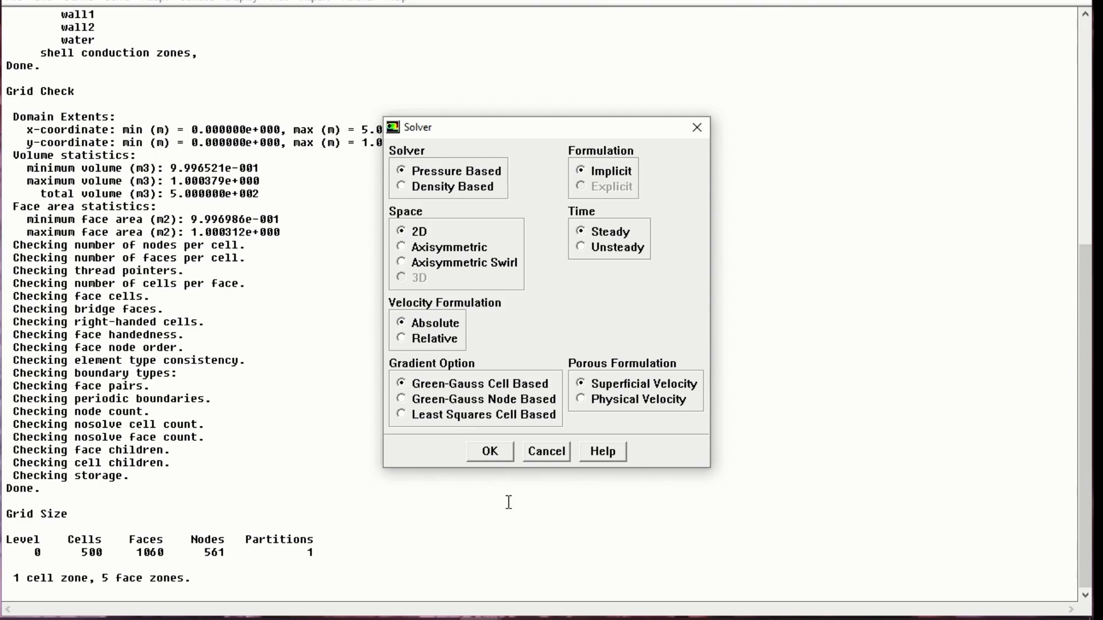
{"action": "left_click", "coordinate": [501, 453]}
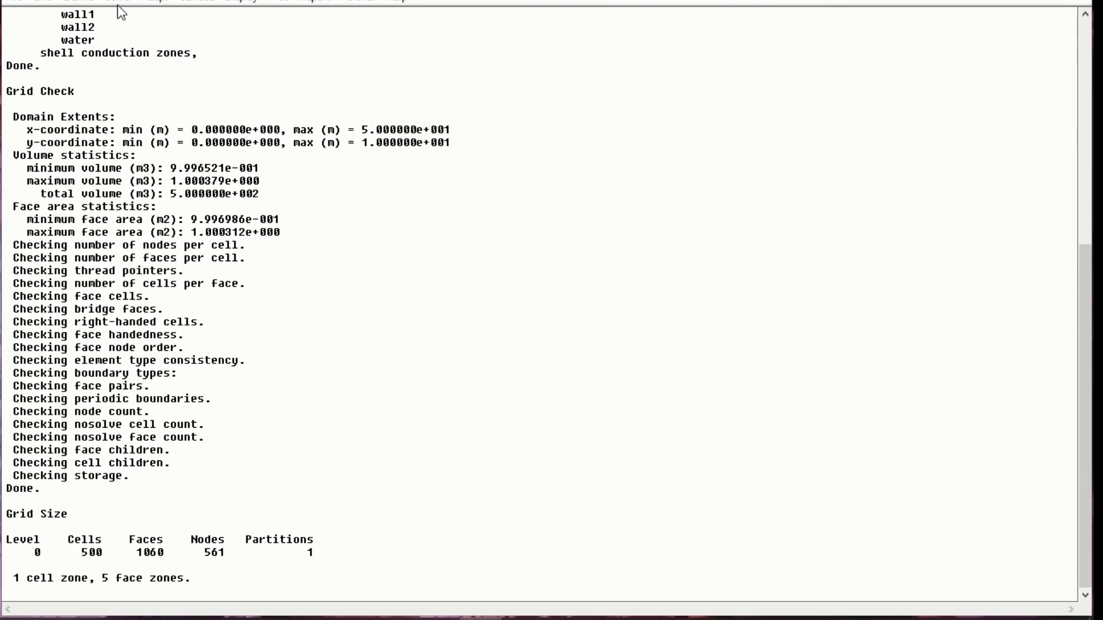
Open the Fluent database of fluid materials from the materials settings
{"action": "left_click", "coordinate": [78, 2]}
{"action": "left_click", "coordinate": [99, 34]}
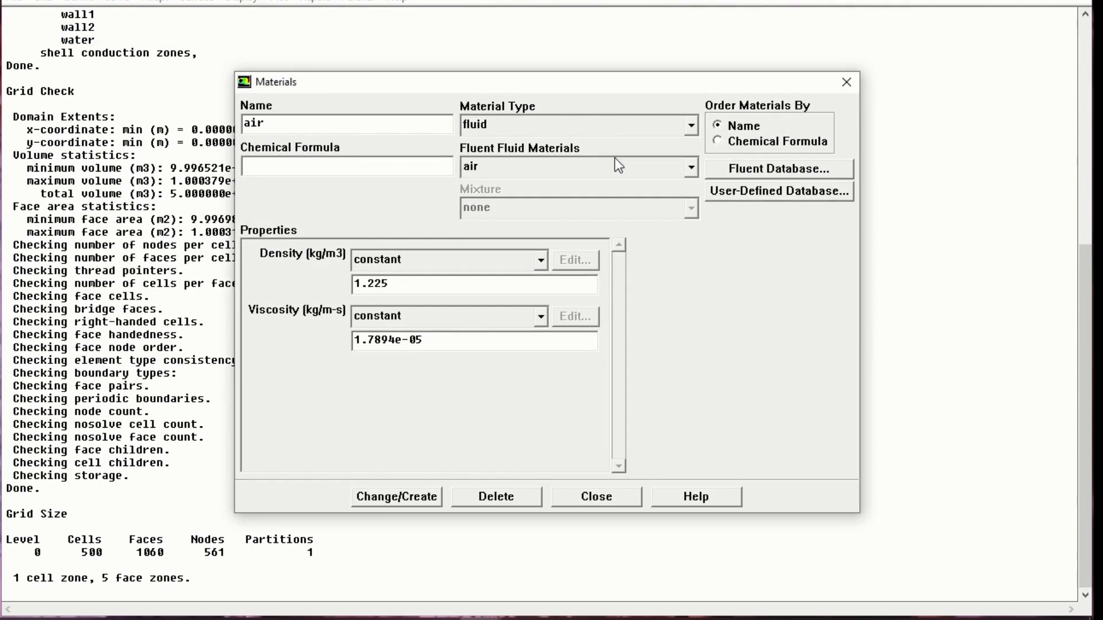
{"action": "left_click", "coordinate": [618, 174]}
{"action": "left_click", "coordinate": [619, 173]}
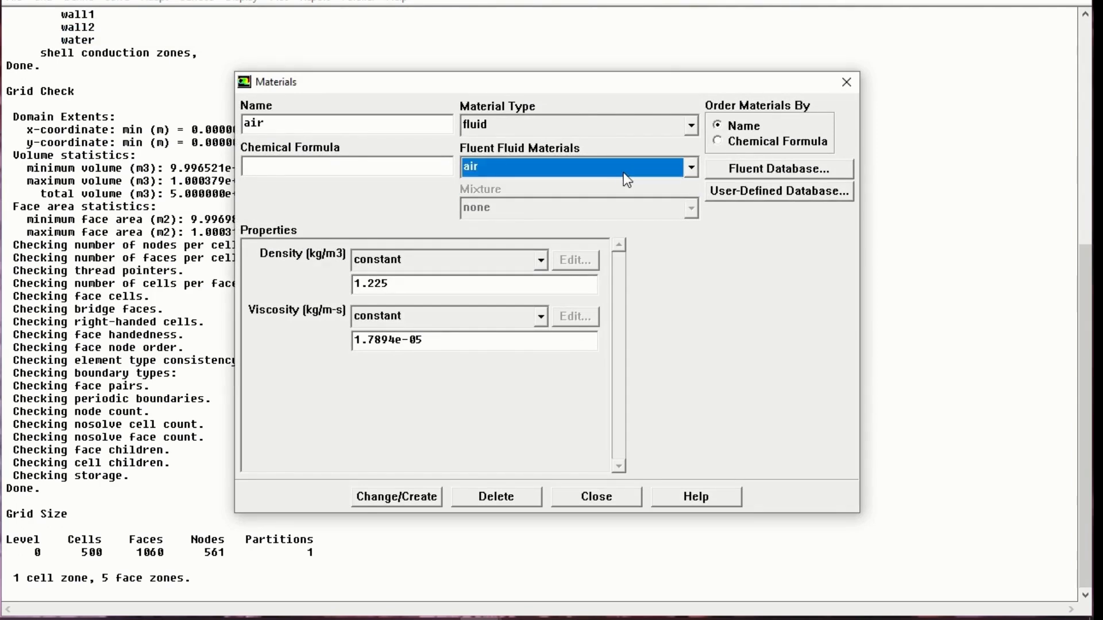
{"action": "left_click", "coordinate": [758, 170]}
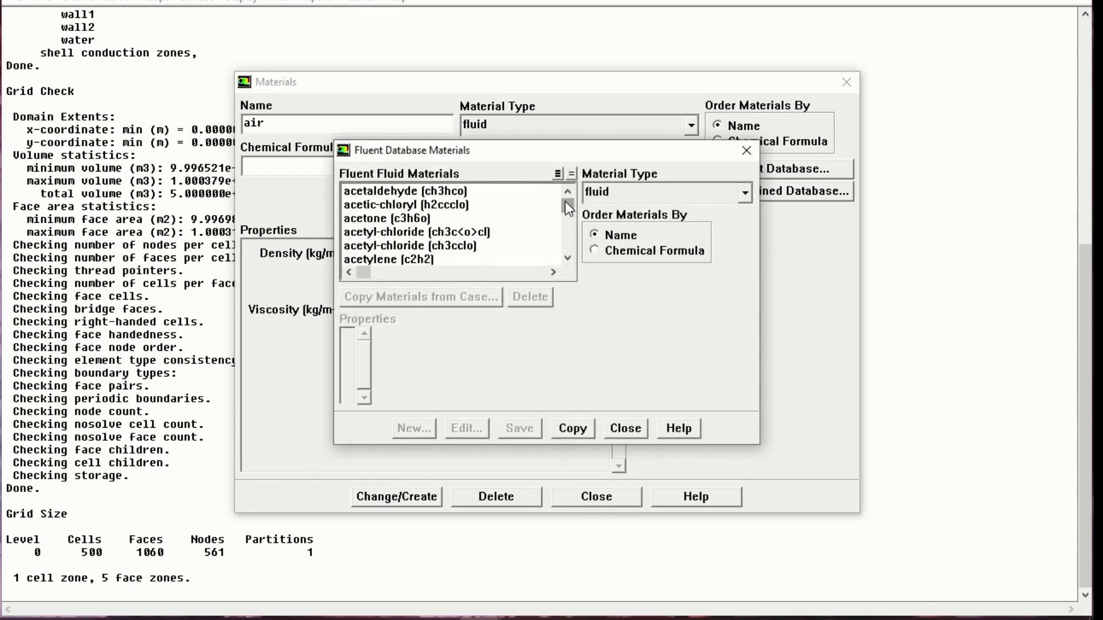
Copy water-vapor (h2o) from the database into the case, apply it as a fluid material and close the materials form
{"action": "left_click_drag", "start_coordinate": [568, 209], "coordinate": [566, 253]}
{"action": "left_click", "coordinate": [477, 221]}
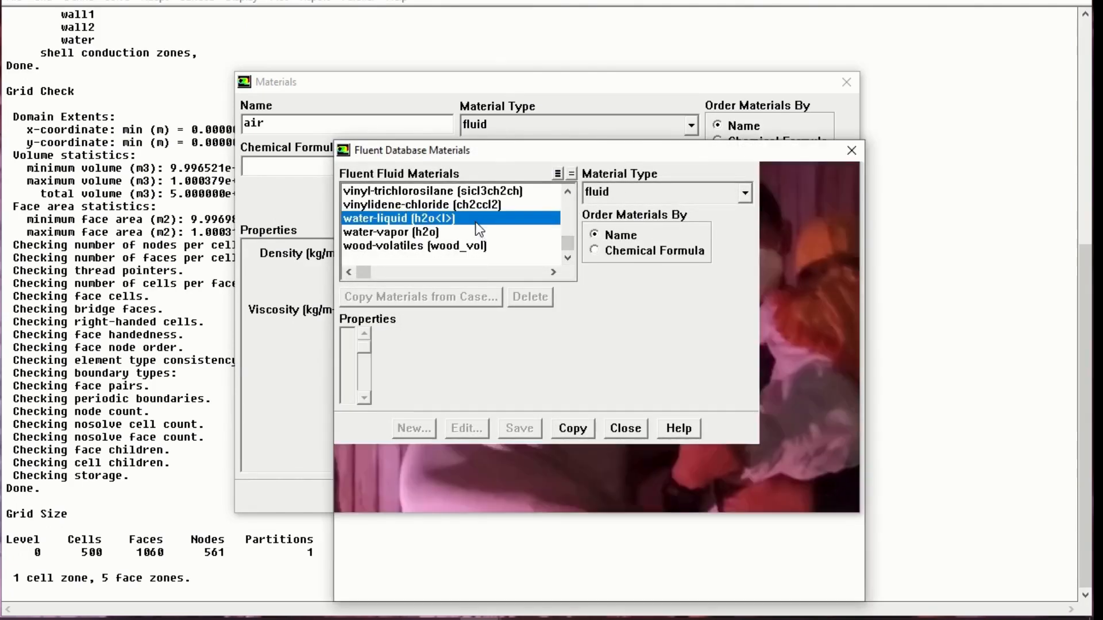
{"action": "left_click", "coordinate": [479, 232]}
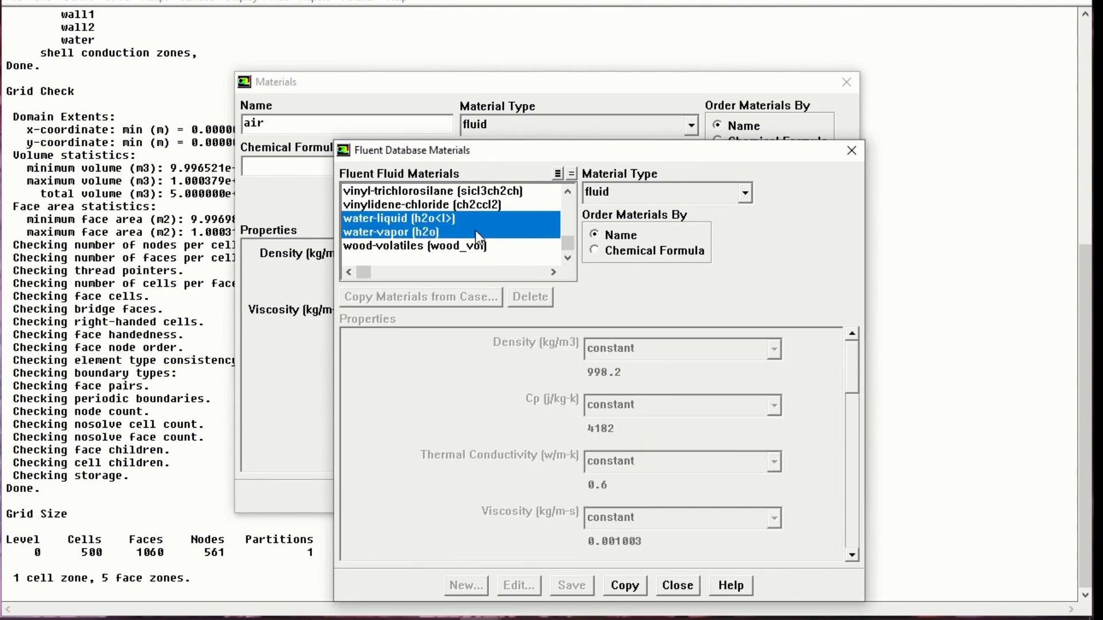
{"action": "left_click", "coordinate": [481, 222]}
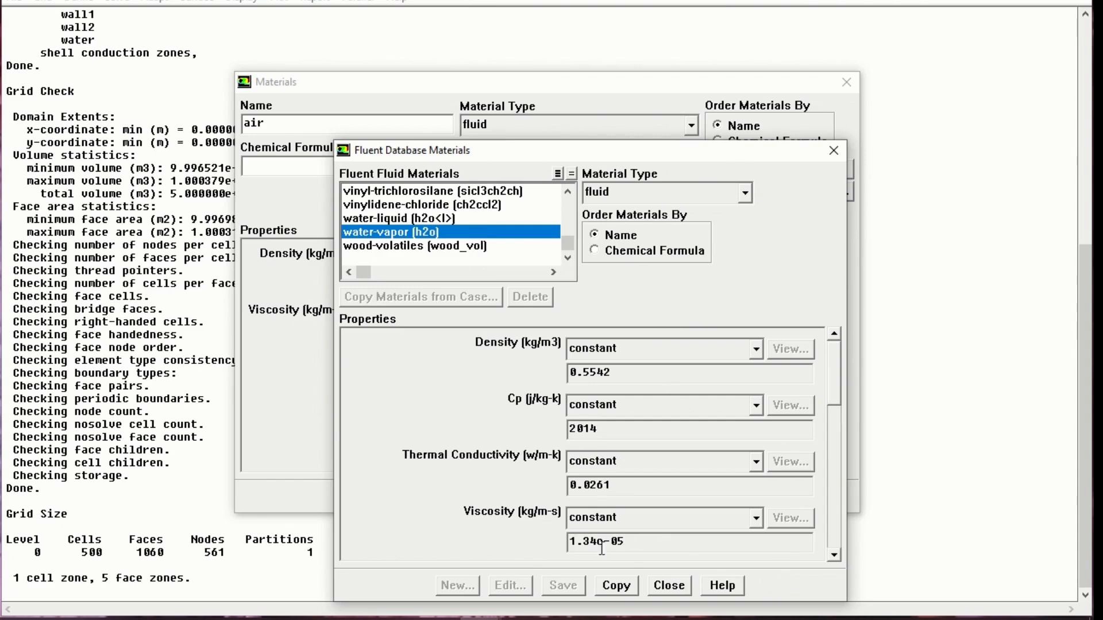
{"action": "left_click", "coordinate": [638, 587]}
{"action": "left_click", "coordinate": [673, 587]}
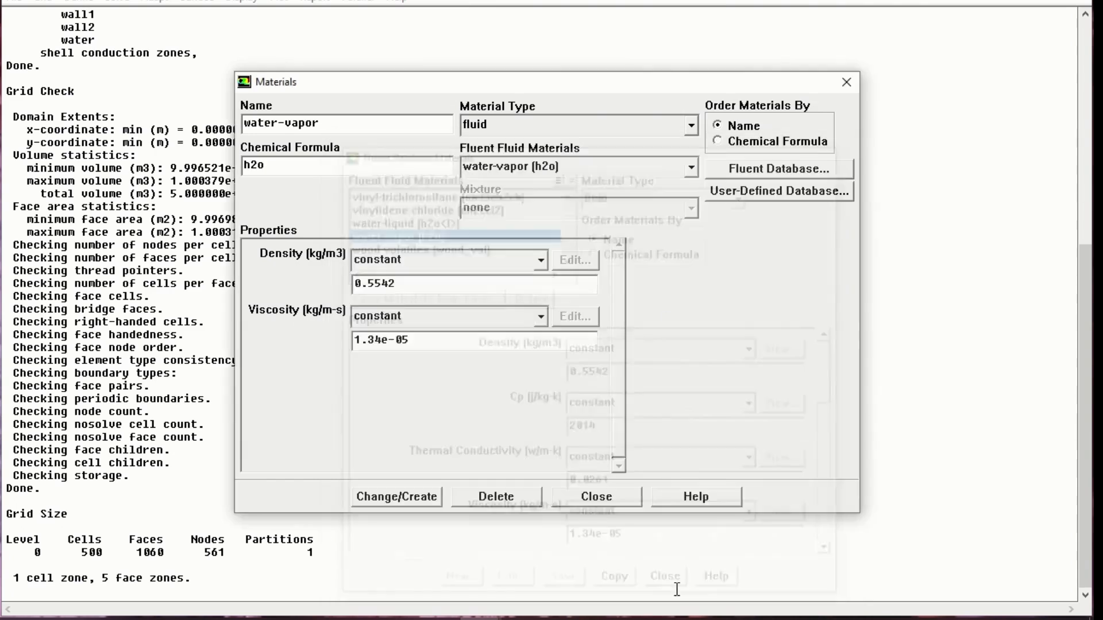
{"action": "left_click", "coordinate": [414, 496]}
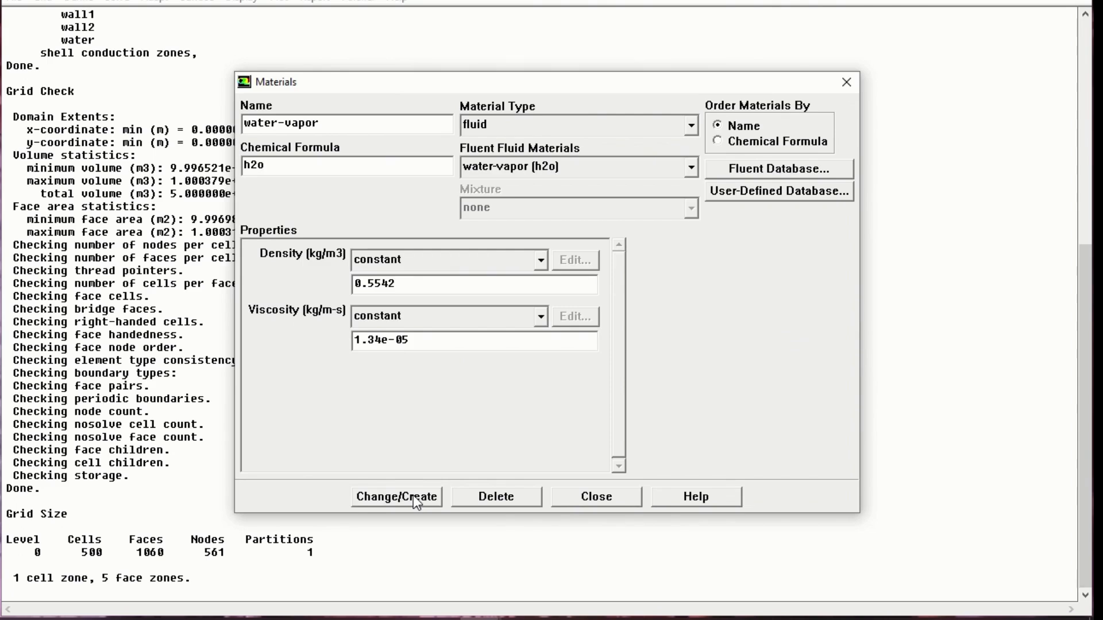
{"action": "left_click", "coordinate": [585, 500]}
Enable the Eulerian multiphase model with 2 phases
{"action": "left_click", "coordinate": [80, 2]}
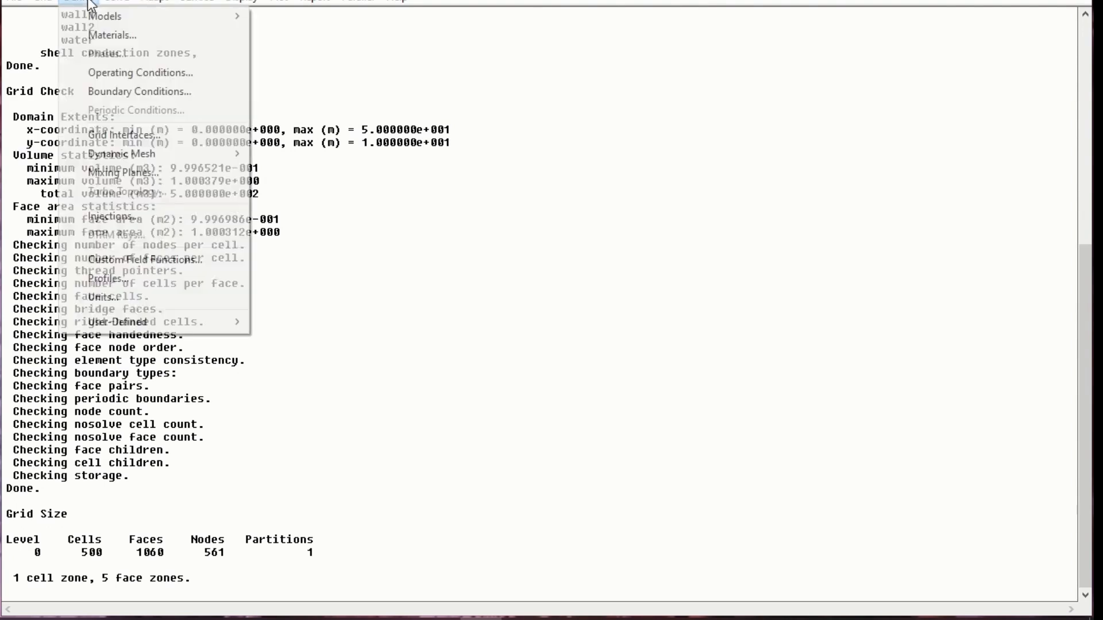
{"action": "mouse_move", "coordinate": [110, 22]}
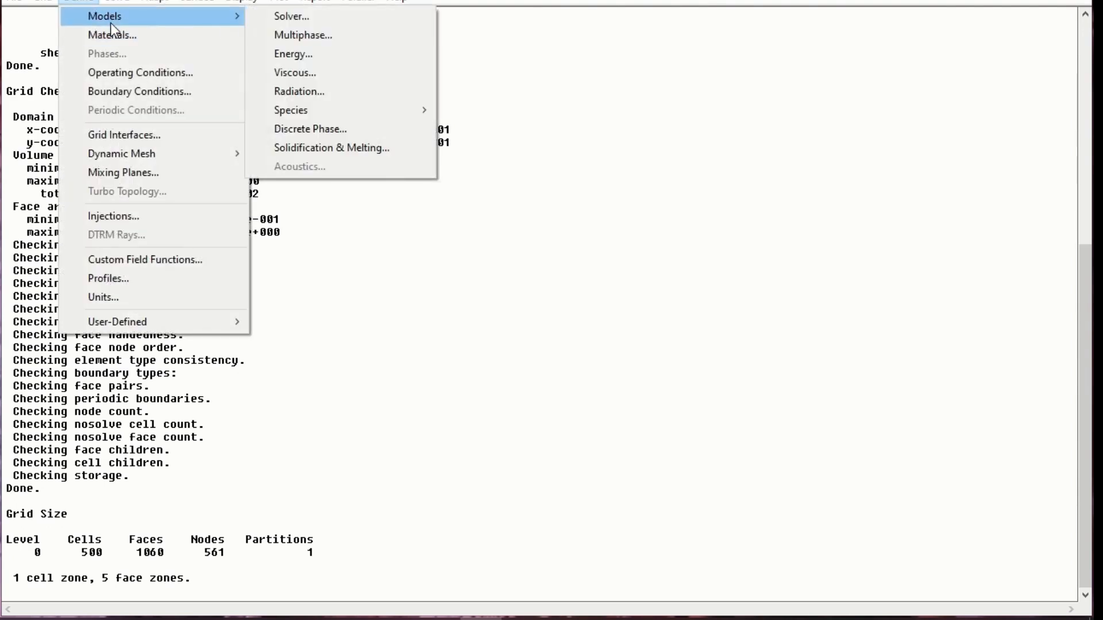
{"action": "left_click", "coordinate": [299, 41]}
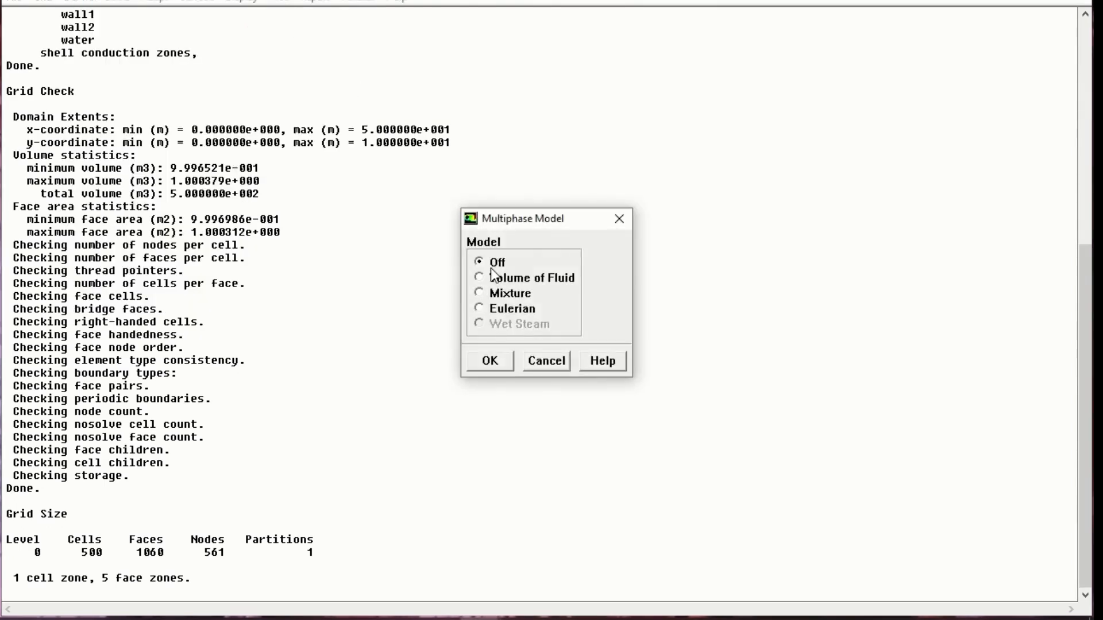
{"action": "left_click", "coordinate": [516, 311]}
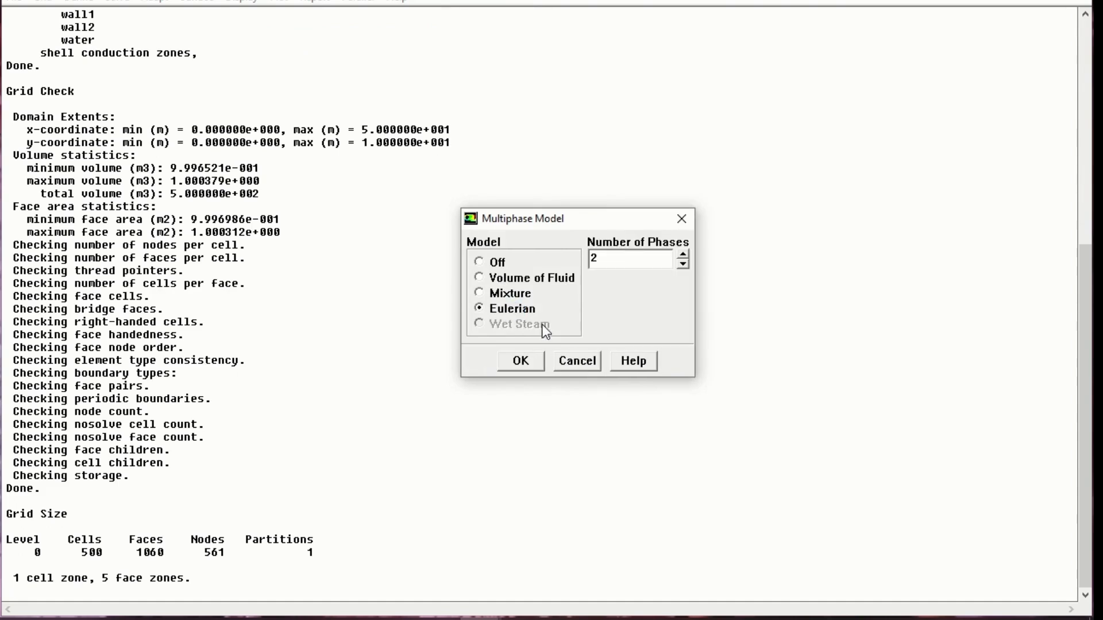
{"action": "left_click", "coordinate": [530, 361]}
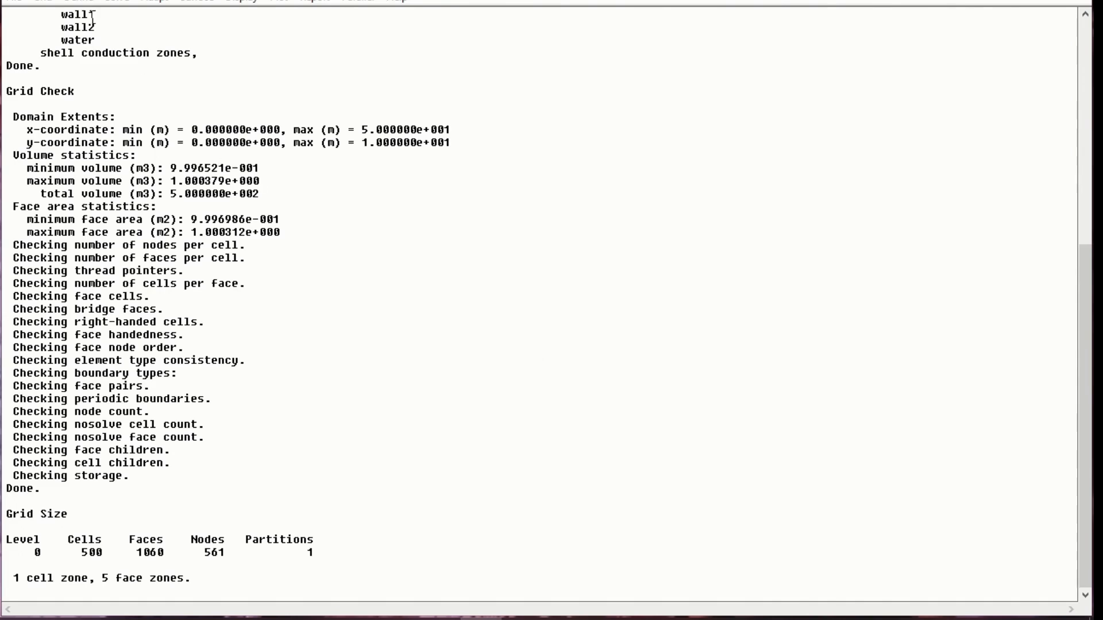
Review the list of defined phases and close it without editing any phase
{"action": "left_click", "coordinate": [76, 2]}
{"action": "left_click", "coordinate": [112, 51]}
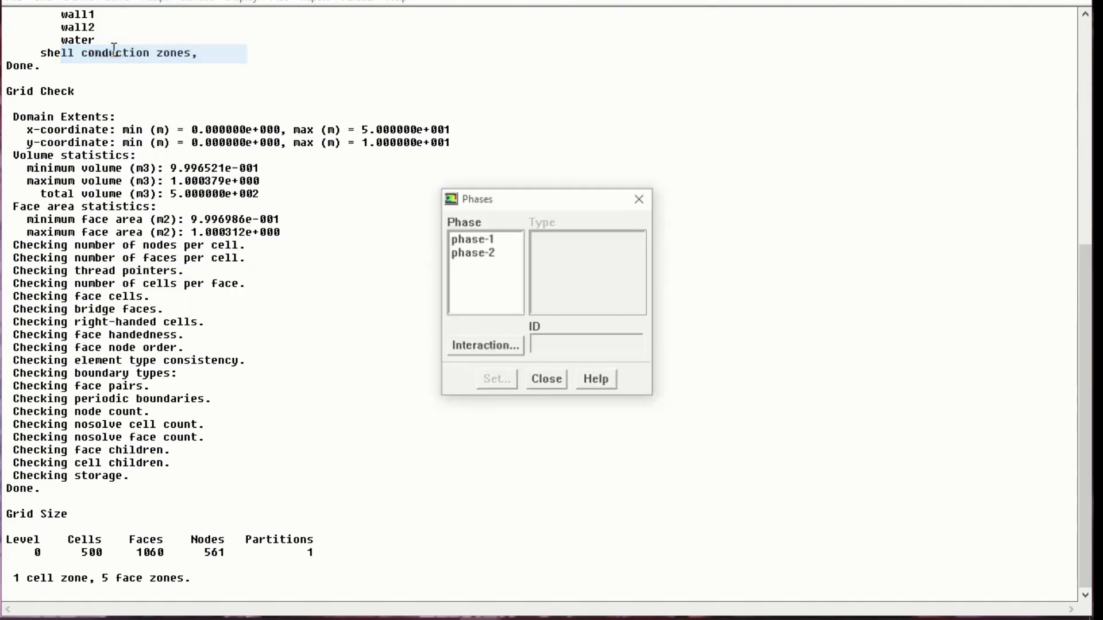
{"action": "left_click", "coordinate": [545, 381]}
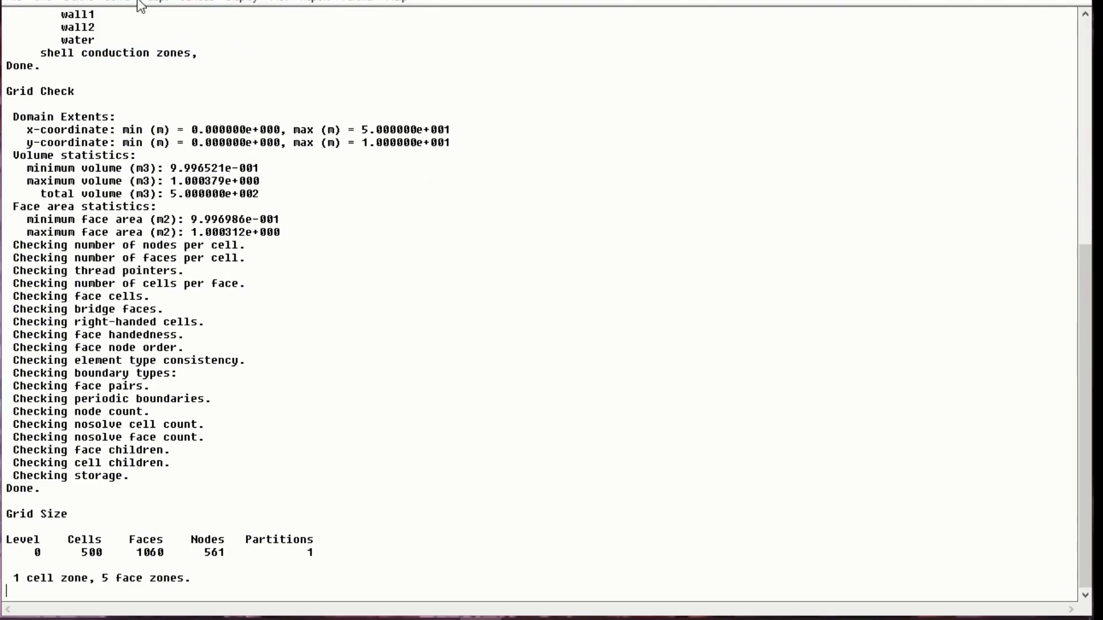
Accept the operating conditions with a pressure of 101325 pascal, reference location 0, 0 and gravity off
{"action": "left_click", "coordinate": [78, 3]}
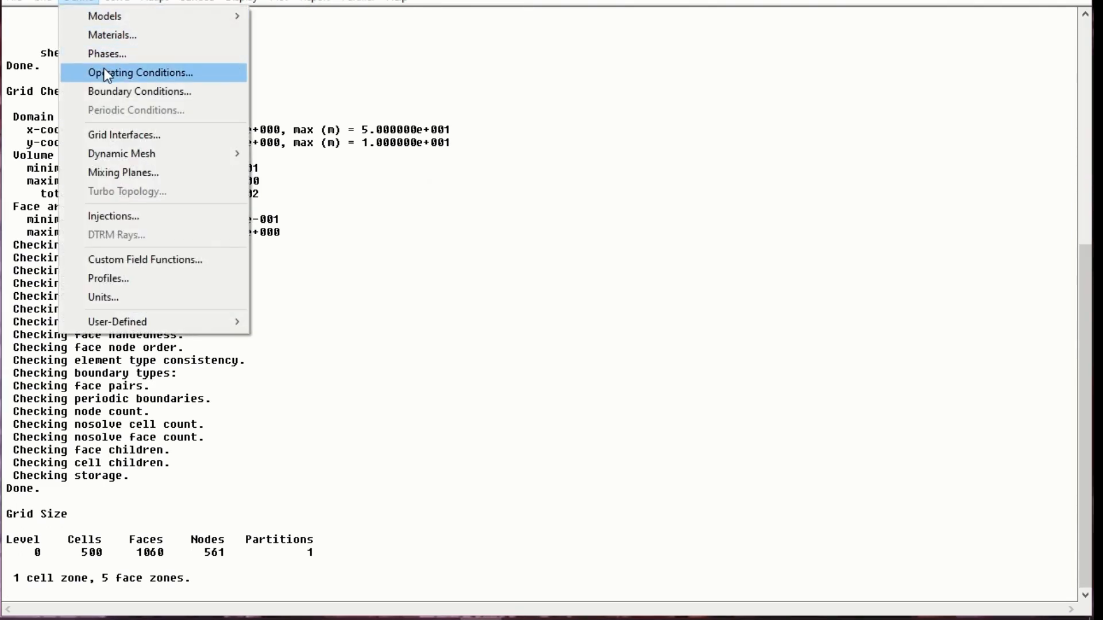
{"action": "left_click", "coordinate": [106, 73]}
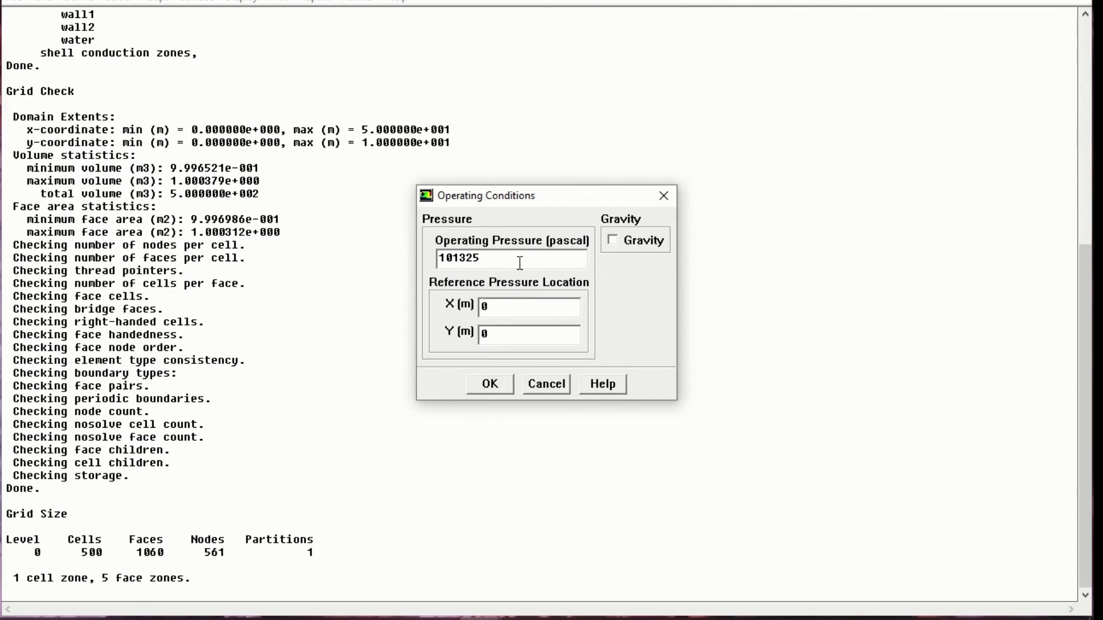
{"action": "left_click", "coordinate": [502, 385]}
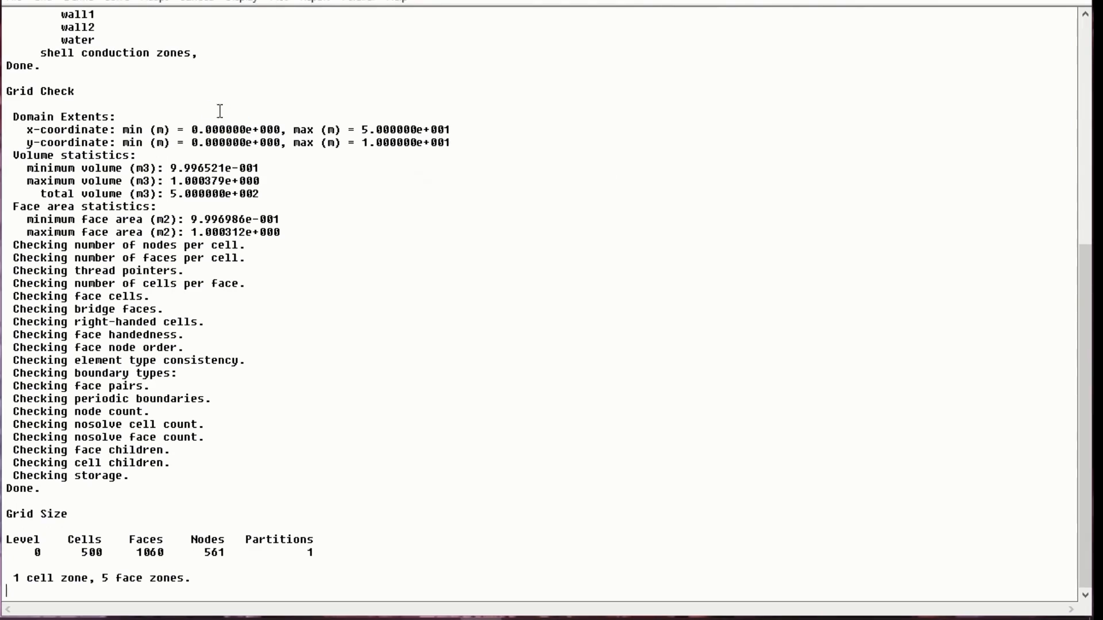
Review the boundary types assigned to the inlet, outlet, wall1, wall2 and water zones, closing the boundary conditions without changes
{"action": "left_click", "coordinate": [85, 1]}
{"action": "left_click", "coordinate": [128, 92]}
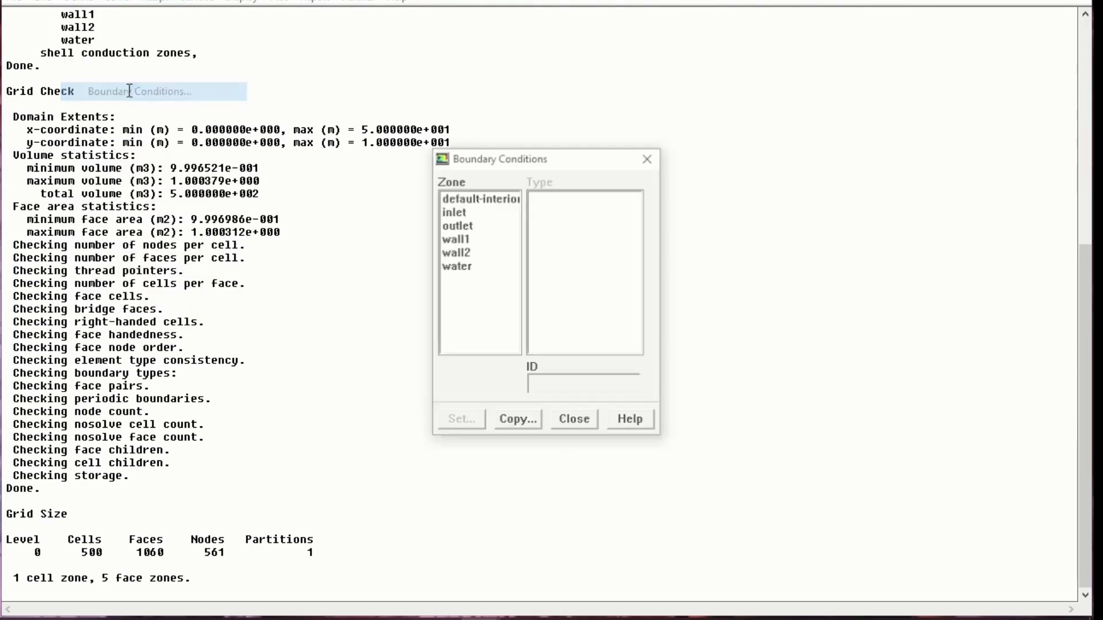
{"action": "left_click", "coordinate": [492, 227]}
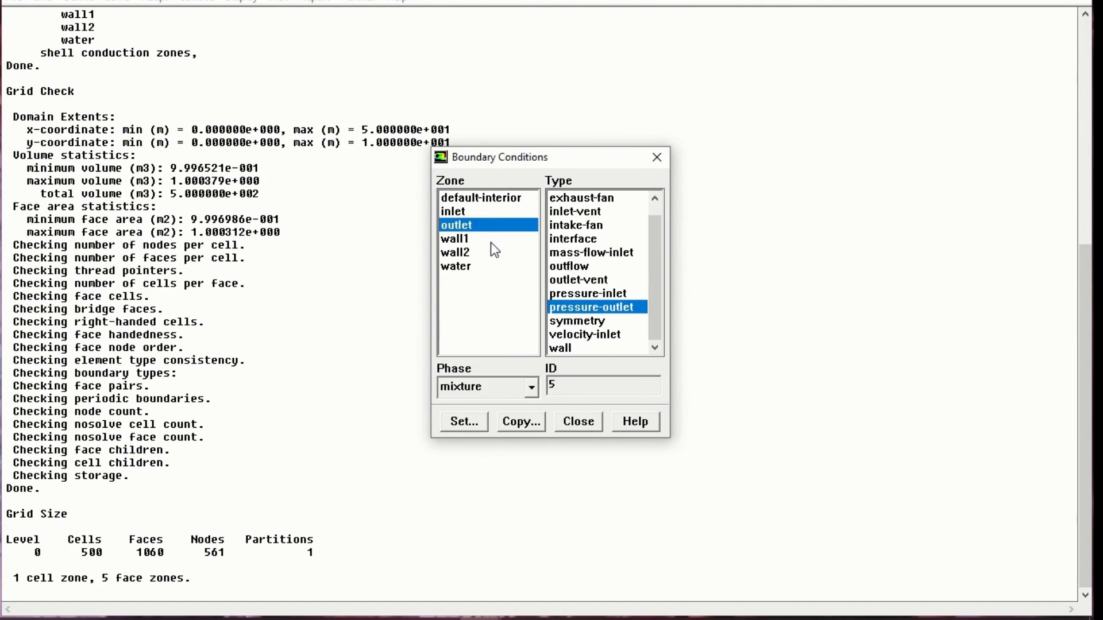
{"action": "left_click", "coordinate": [492, 251]}
{"action": "left_click", "coordinate": [493, 268]}
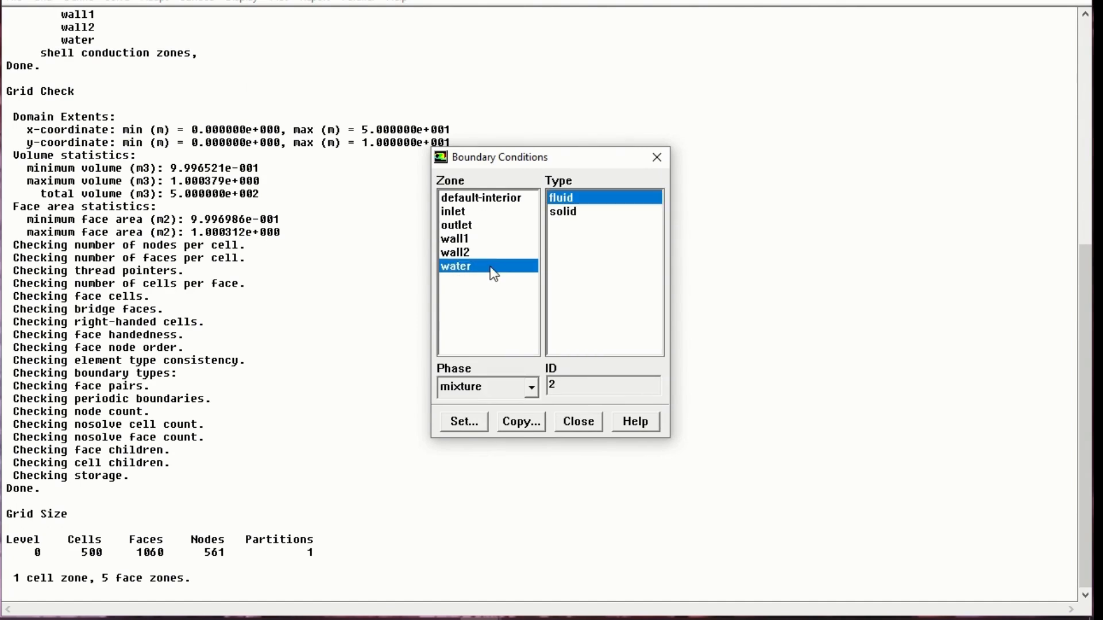
{"action": "left_click", "coordinate": [491, 254]}
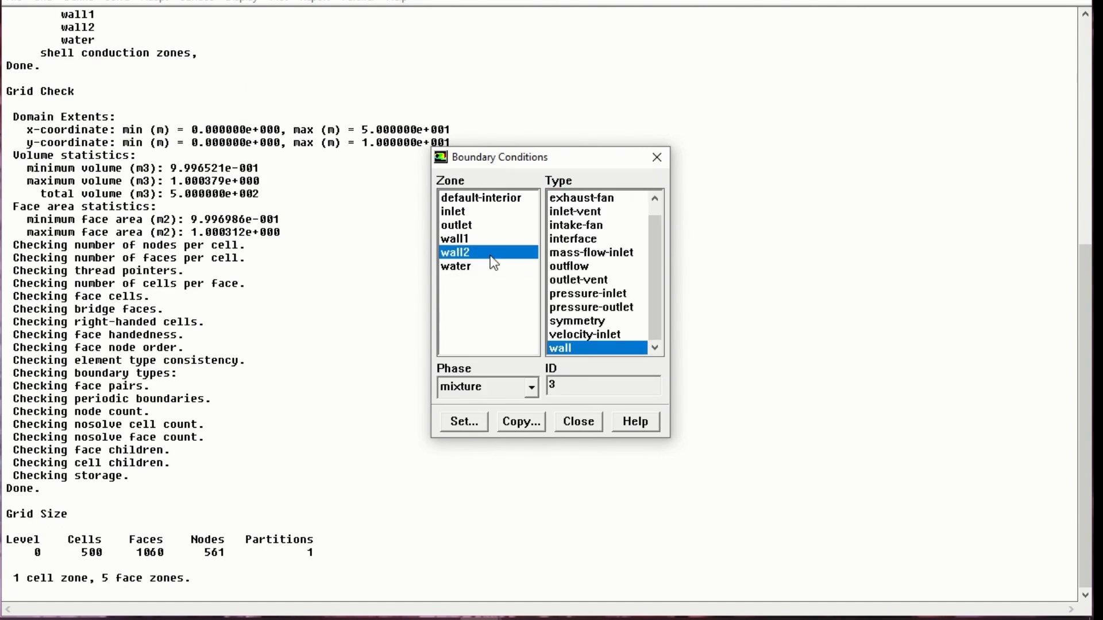
{"action": "left_click", "coordinate": [489, 239]}
{"action": "left_click", "coordinate": [488, 221]}
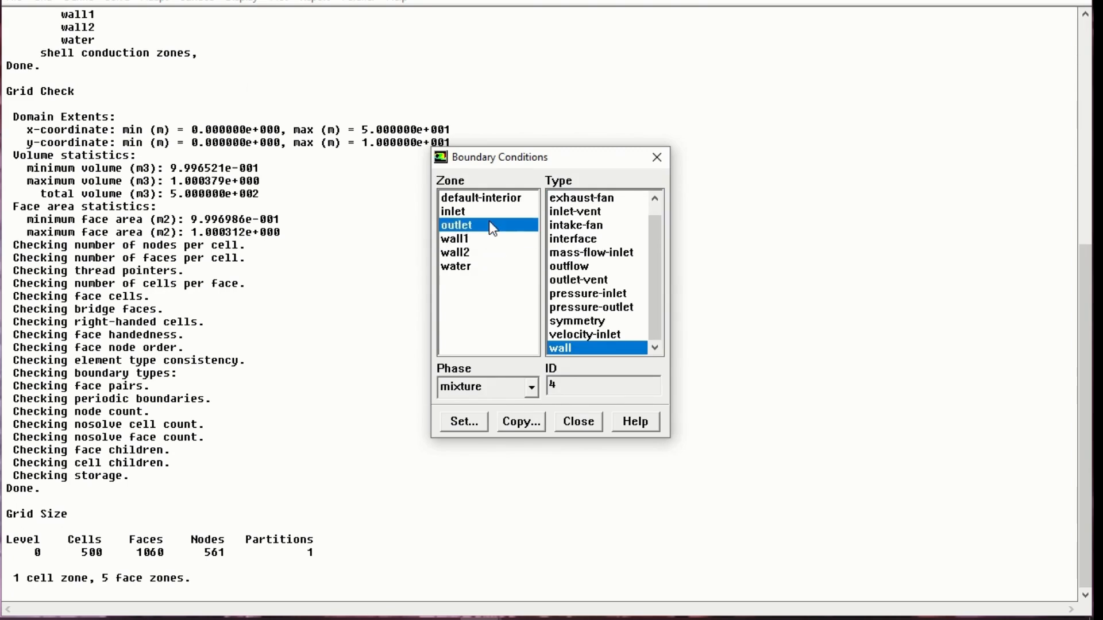
{"action": "left_click", "coordinate": [490, 213]}
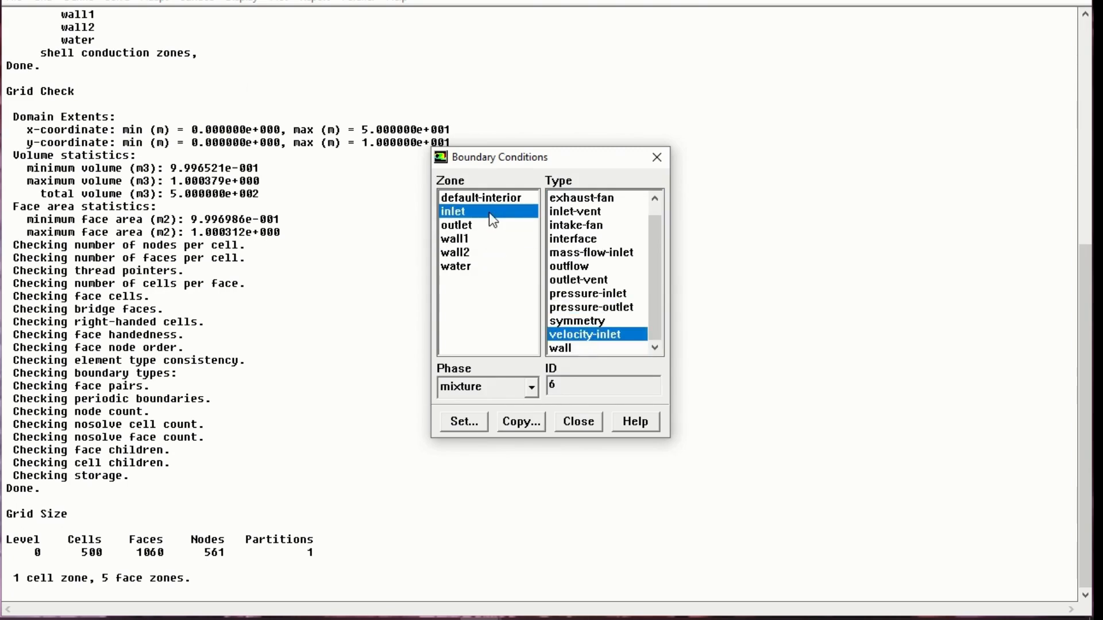
{"action": "left_click", "coordinate": [581, 426]}
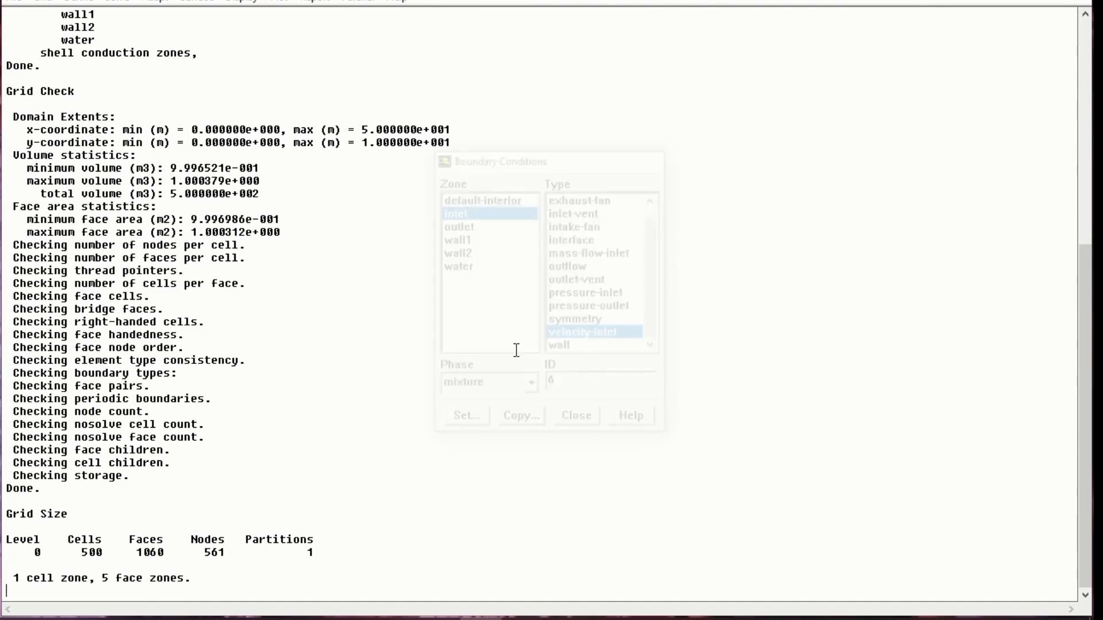
Set the momentum discretization to Second Order Upwind, keeping volume fraction at First Order Upwind and coupling at Phase Coupled SIMPLE, and accept the solution controls
{"action": "left_click", "coordinate": [77, 1]}
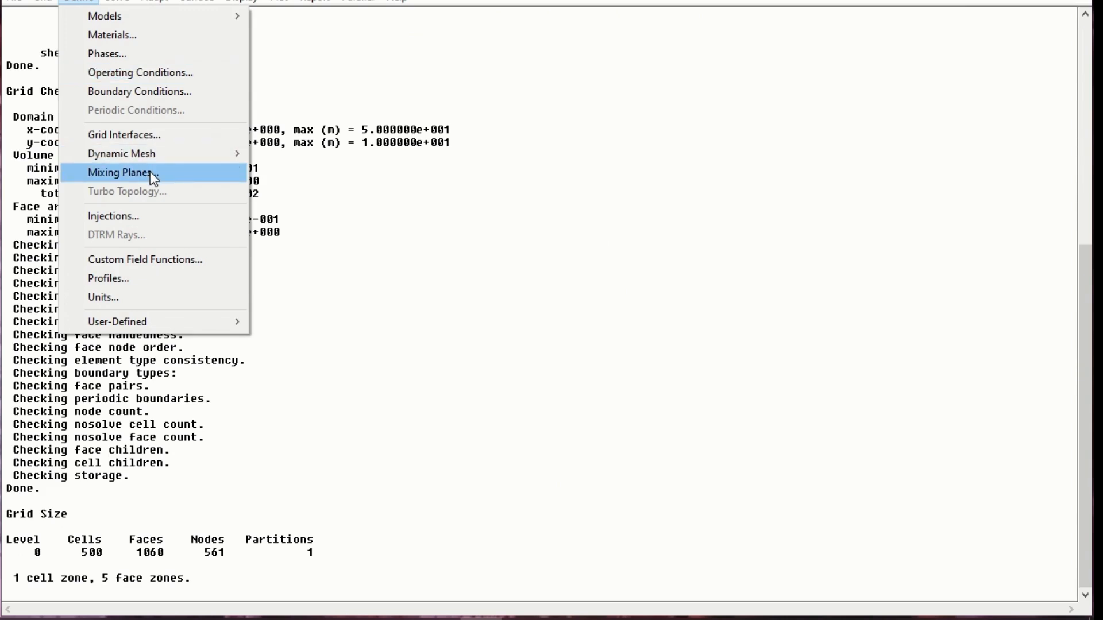
{"action": "mouse_move", "coordinate": [125, 9]}
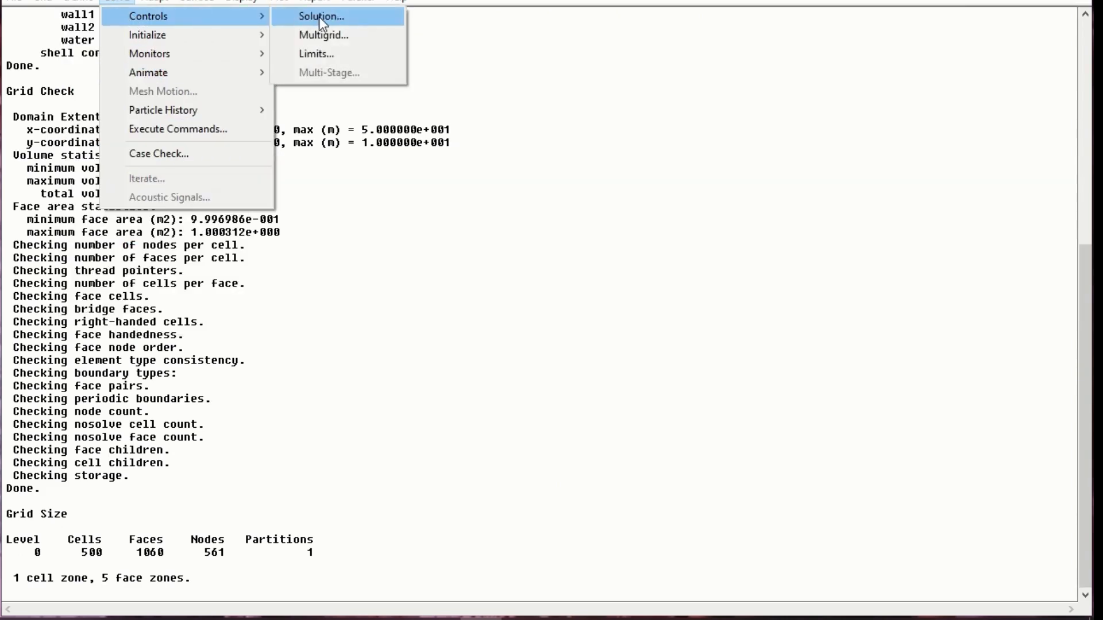
{"action": "left_click", "coordinate": [319, 16]}
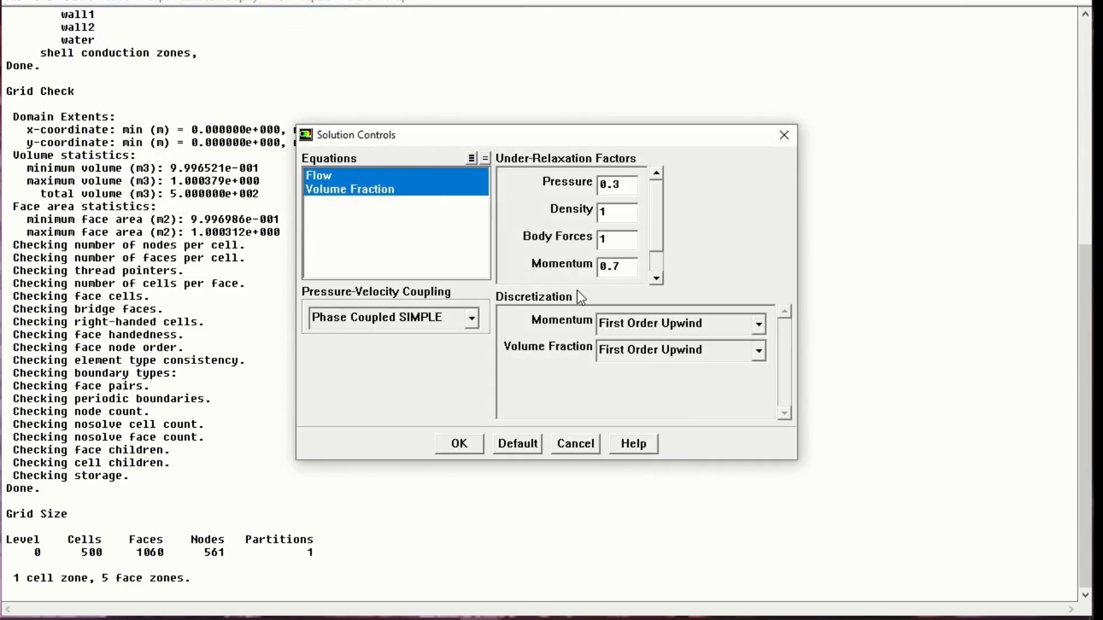
{"action": "left_click", "coordinate": [650, 326]}
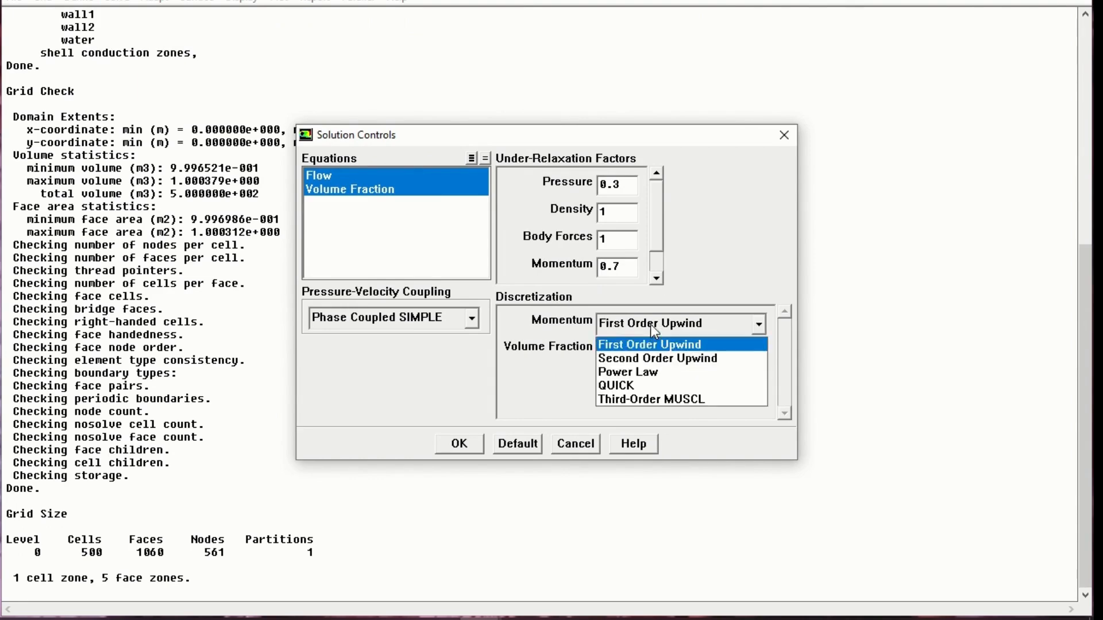
{"action": "left_click", "coordinate": [651, 360]}
{"action": "left_click", "coordinate": [655, 353]}
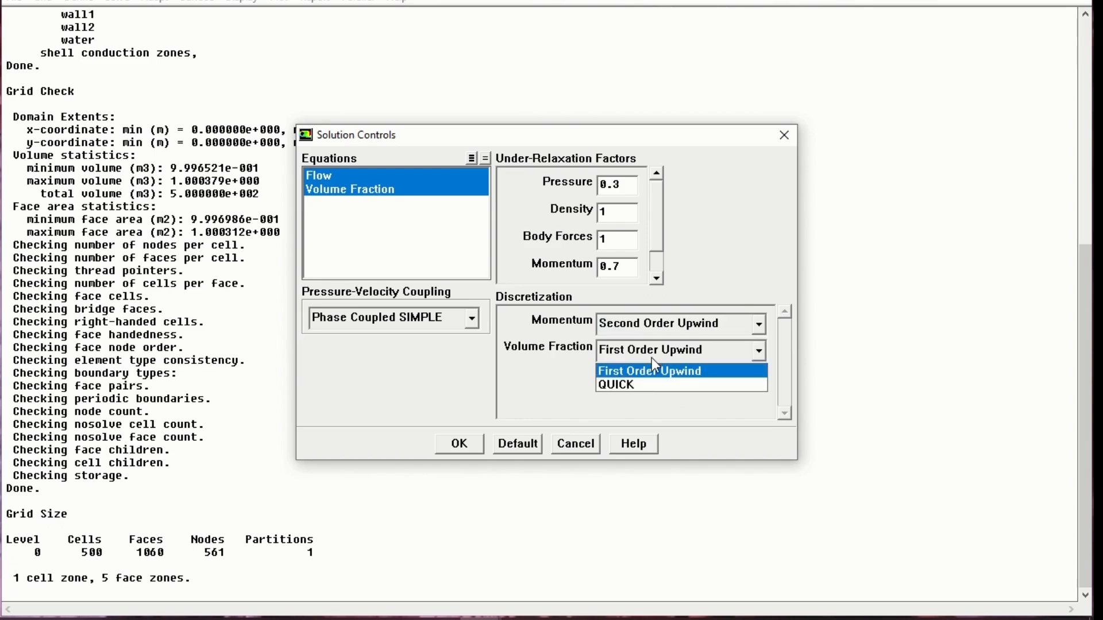
{"action": "left_click", "coordinate": [470, 316]}
{"action": "left_click", "coordinate": [473, 321]}
{"action": "left_click", "coordinate": [473, 321]}
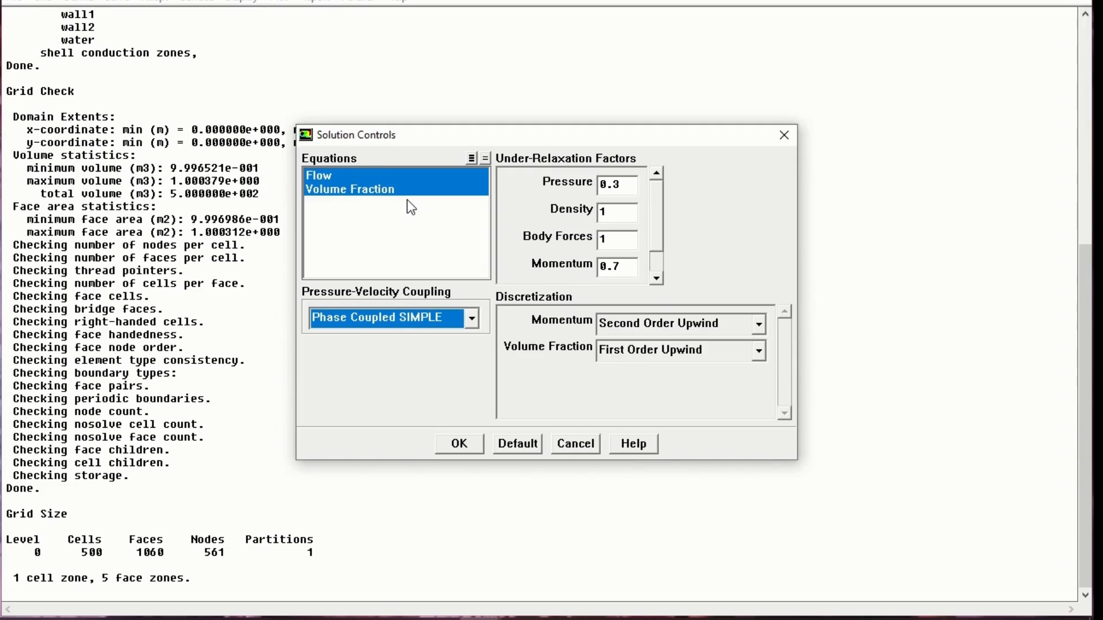
{"action": "left_click", "coordinate": [657, 280]}
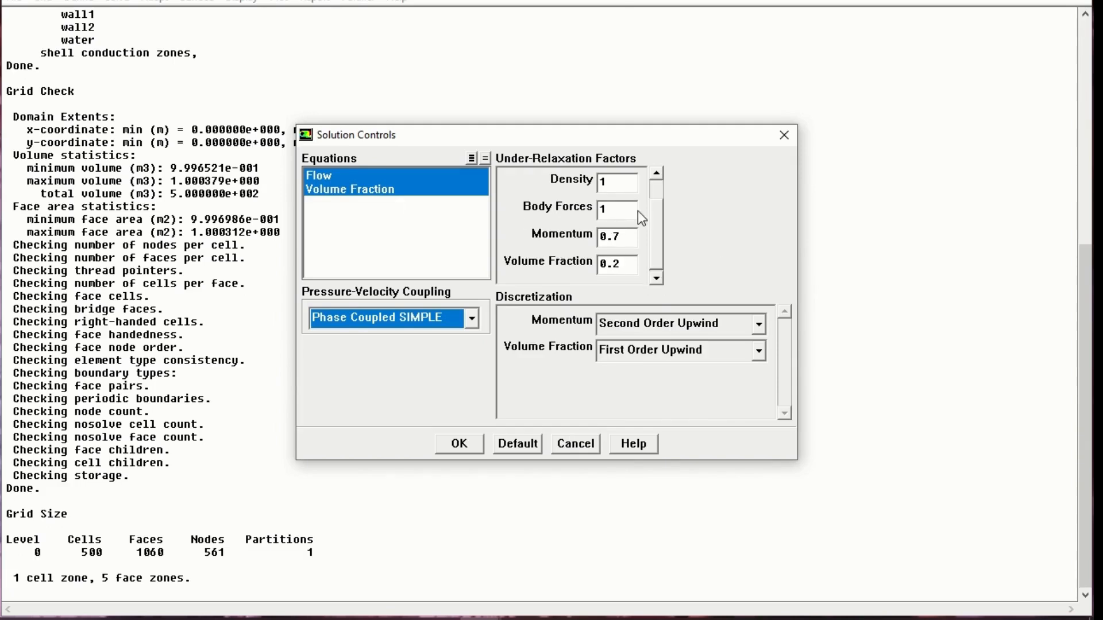
{"action": "left_click", "coordinate": [468, 447]}
Initialize the solution with values computed from all-zones and close the initialization form
{"action": "left_click", "coordinate": [120, 2]}
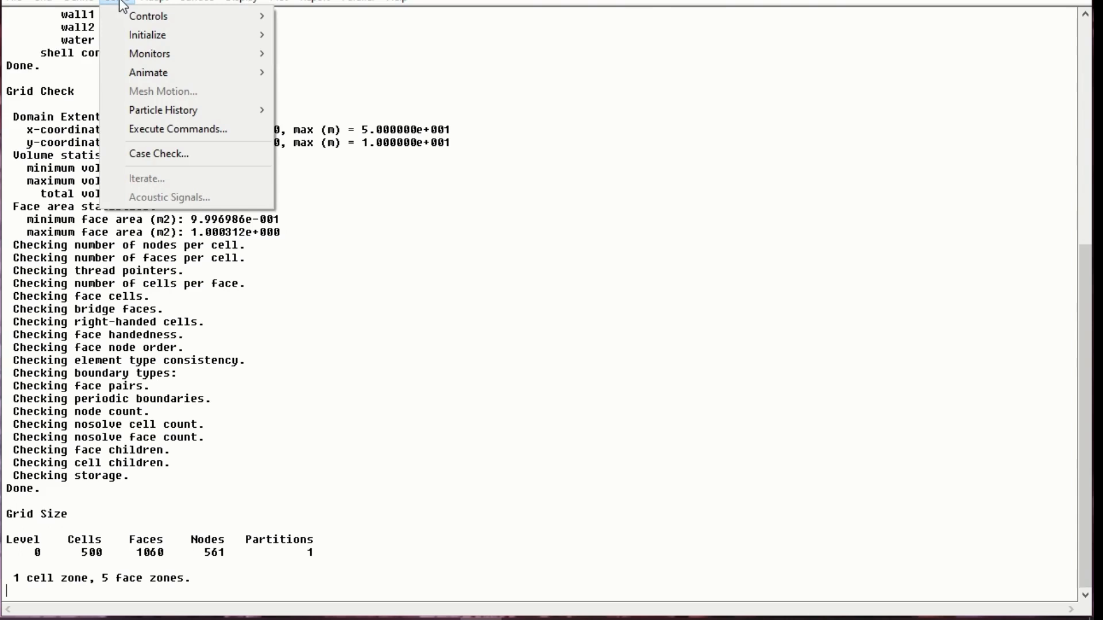
{"action": "mouse_move", "coordinate": [148, 19]}
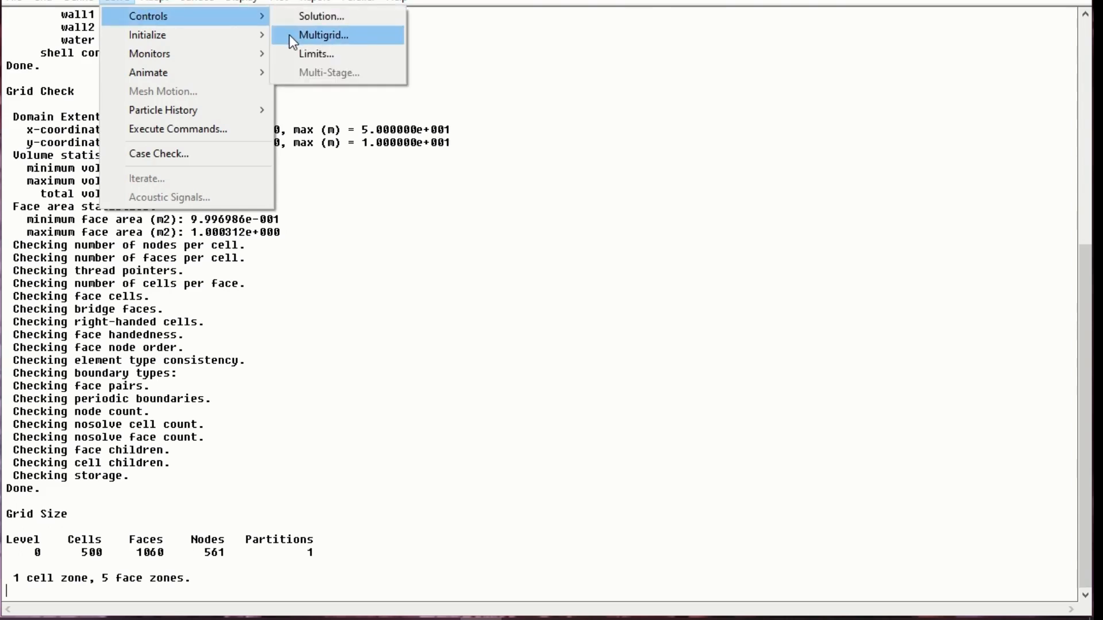
{"action": "mouse_move", "coordinate": [74, 1]}
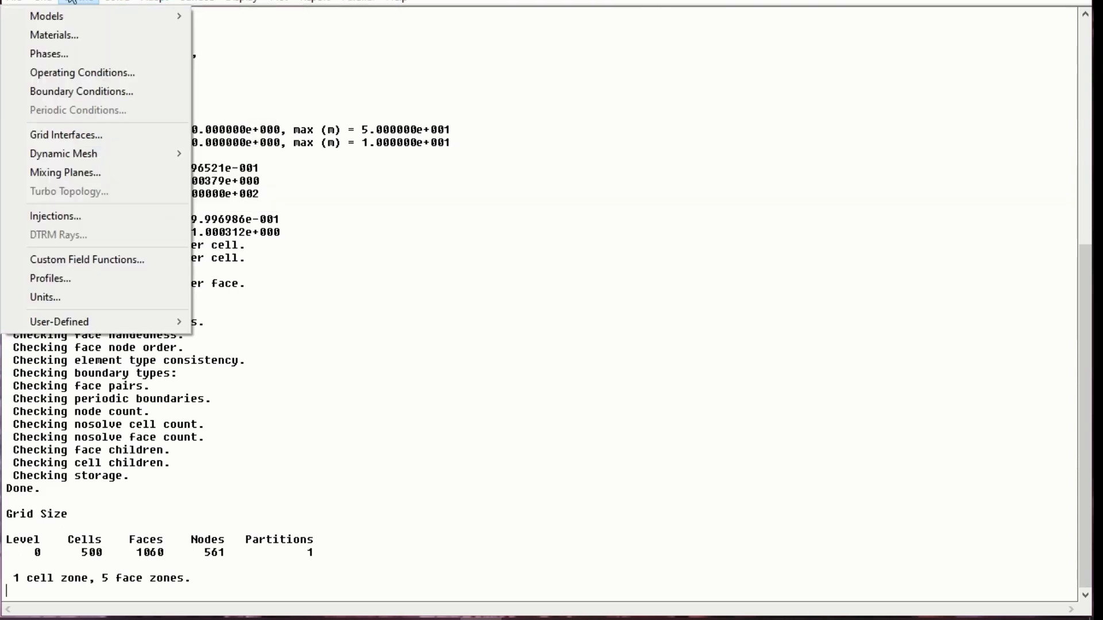
{"action": "mouse_move", "coordinate": [117, 2]}
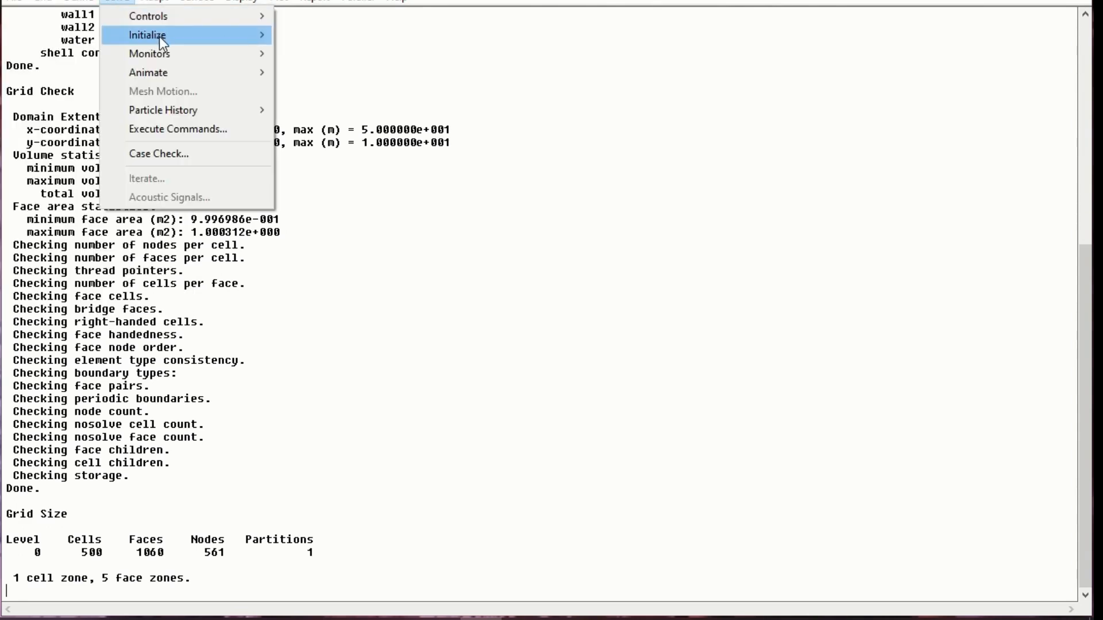
{"action": "left_click", "coordinate": [313, 36]}
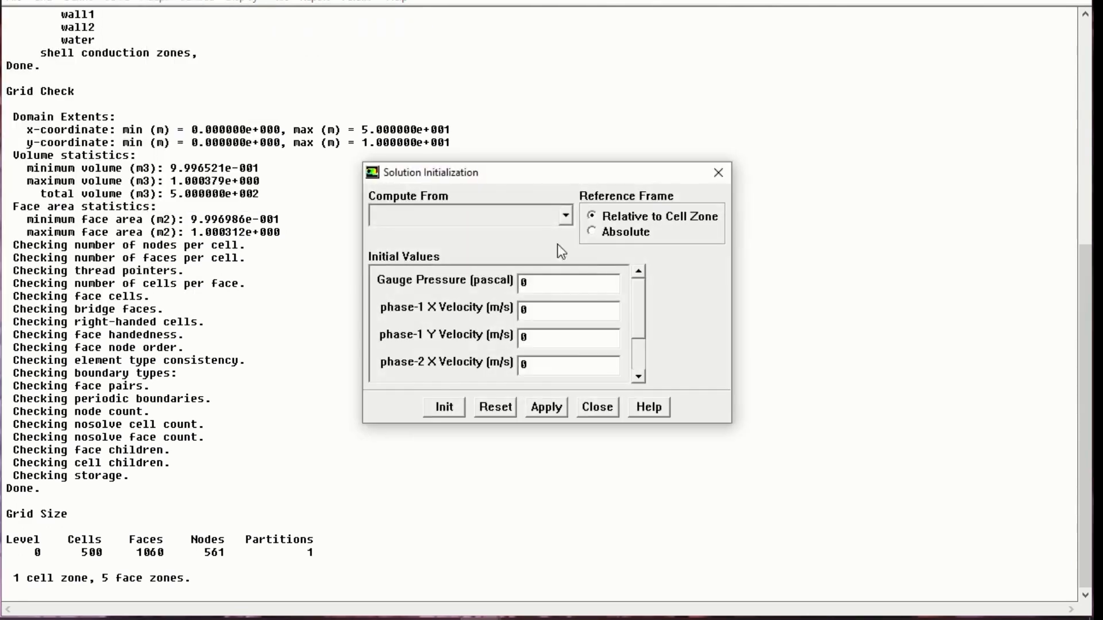
{"action": "left_click", "coordinate": [532, 221]}
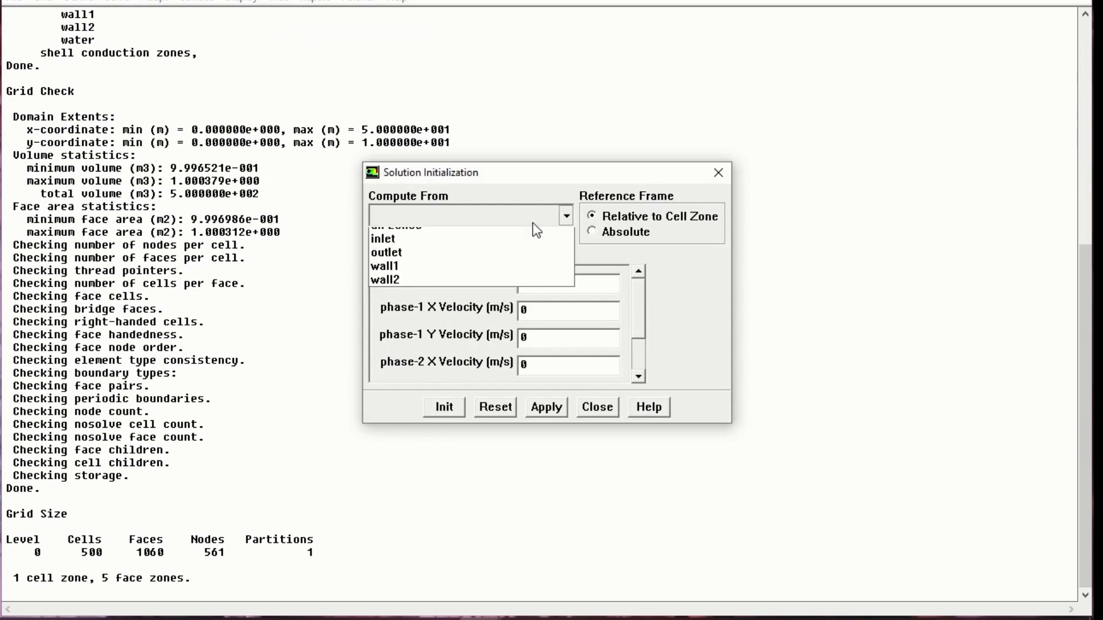
{"action": "left_click", "coordinate": [527, 238]}
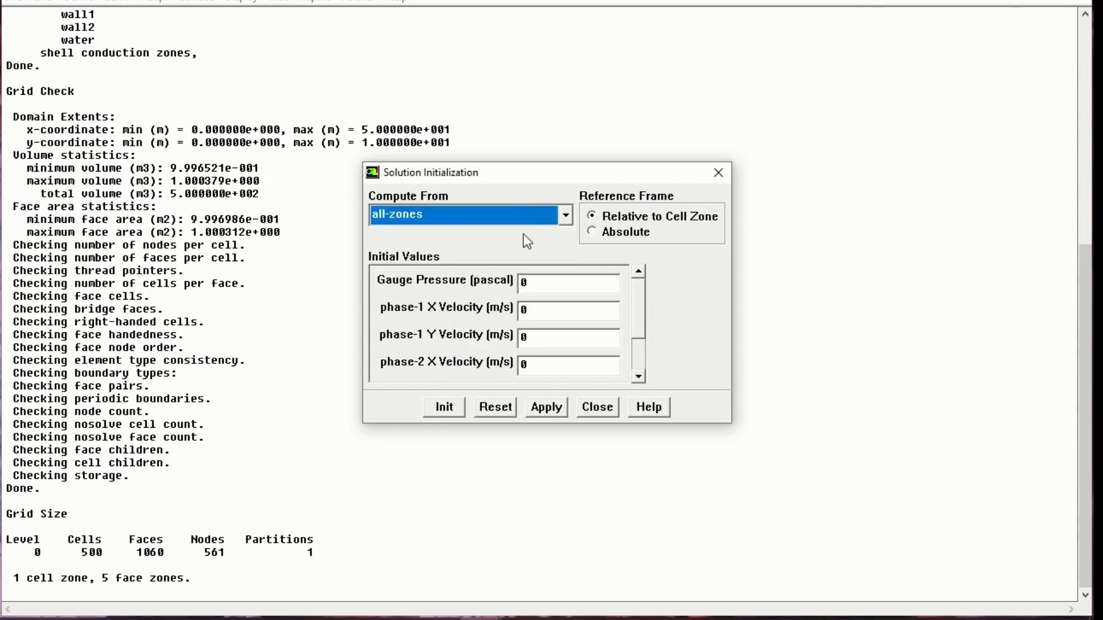
{"action": "left_click", "coordinate": [444, 409]}
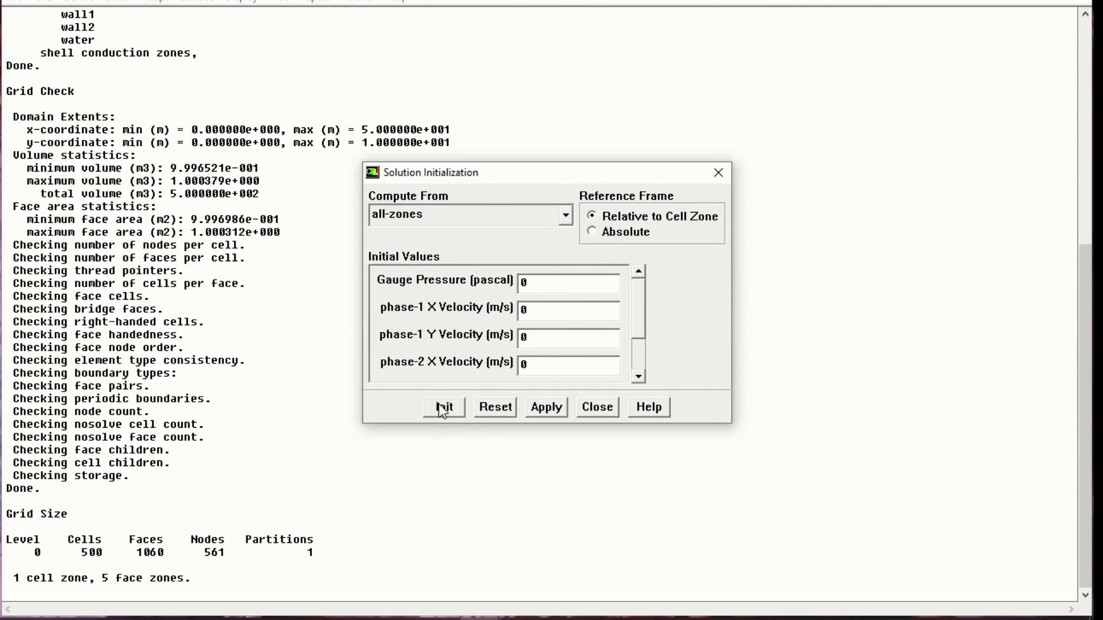
{"action": "left_click", "coordinate": [598, 412]}
Turn on residual plotting alongside printing, keeping the absolute convergence criteria at 0.001, and accept the residual monitors
{"action": "left_click", "coordinate": [115, 3]}
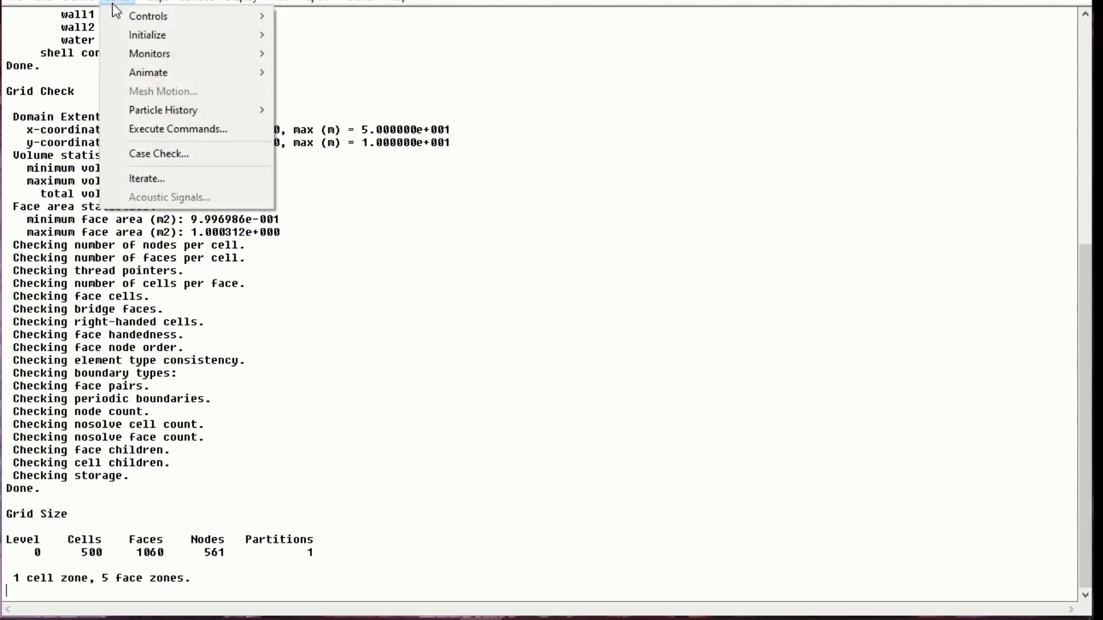
{"action": "mouse_move", "coordinate": [130, 34]}
{"action": "mouse_move", "coordinate": [132, 53]}
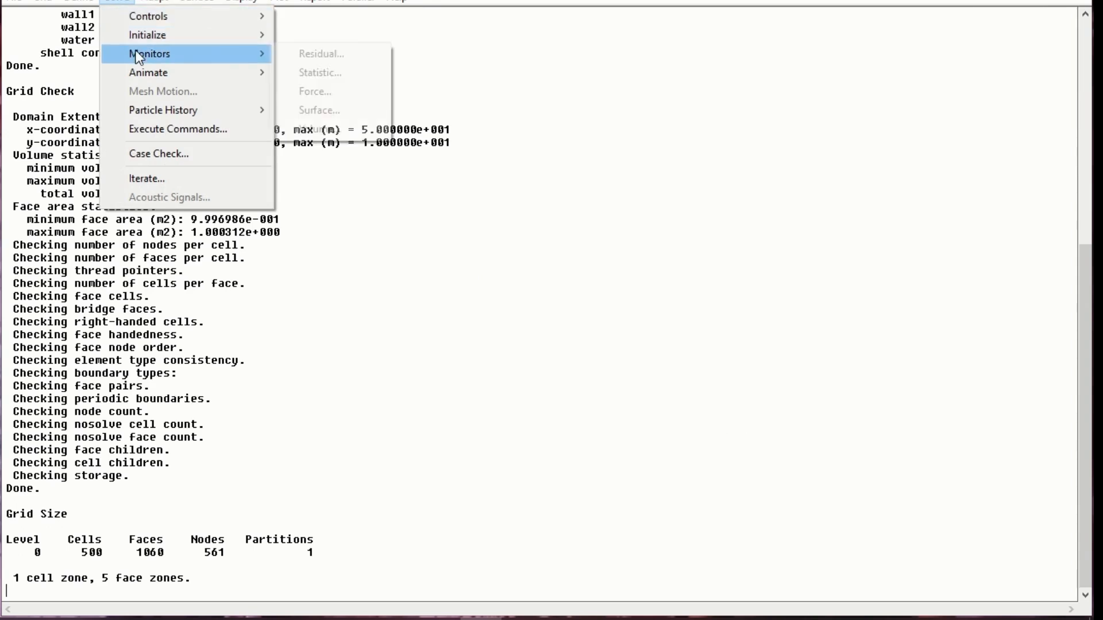
{"action": "left_click", "coordinate": [305, 59]}
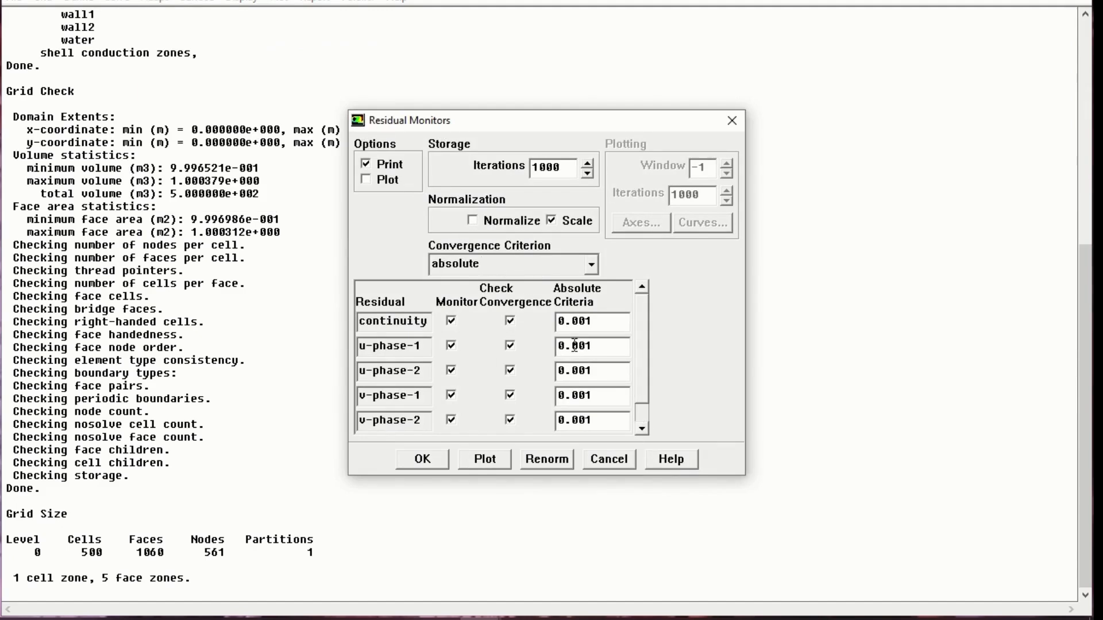
{"action": "left_click", "coordinate": [642, 430]}
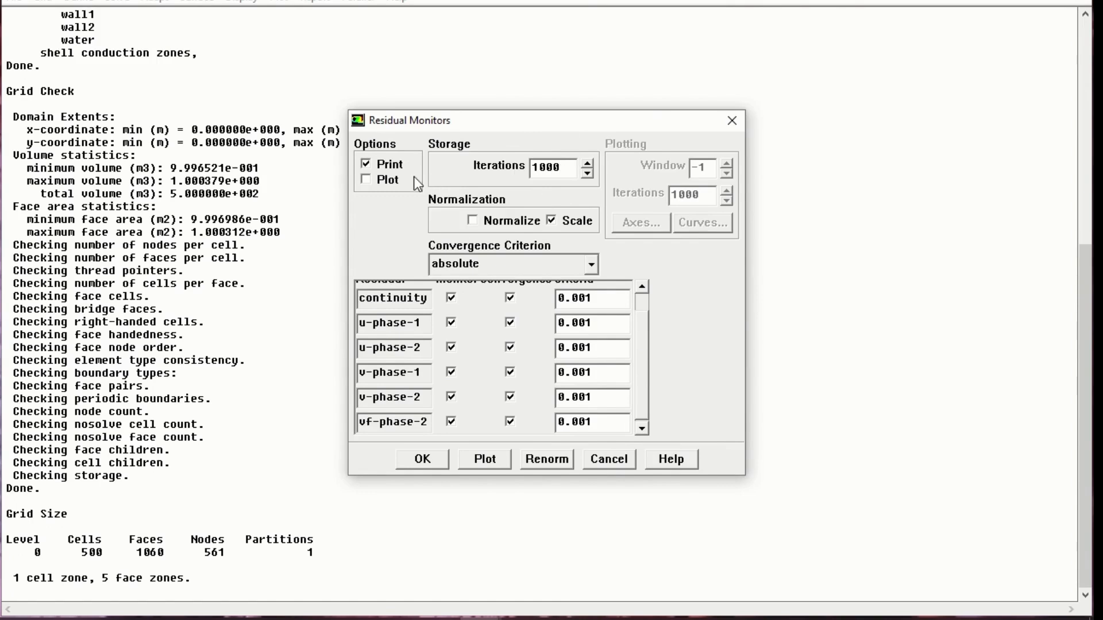
{"action": "left_click", "coordinate": [378, 183]}
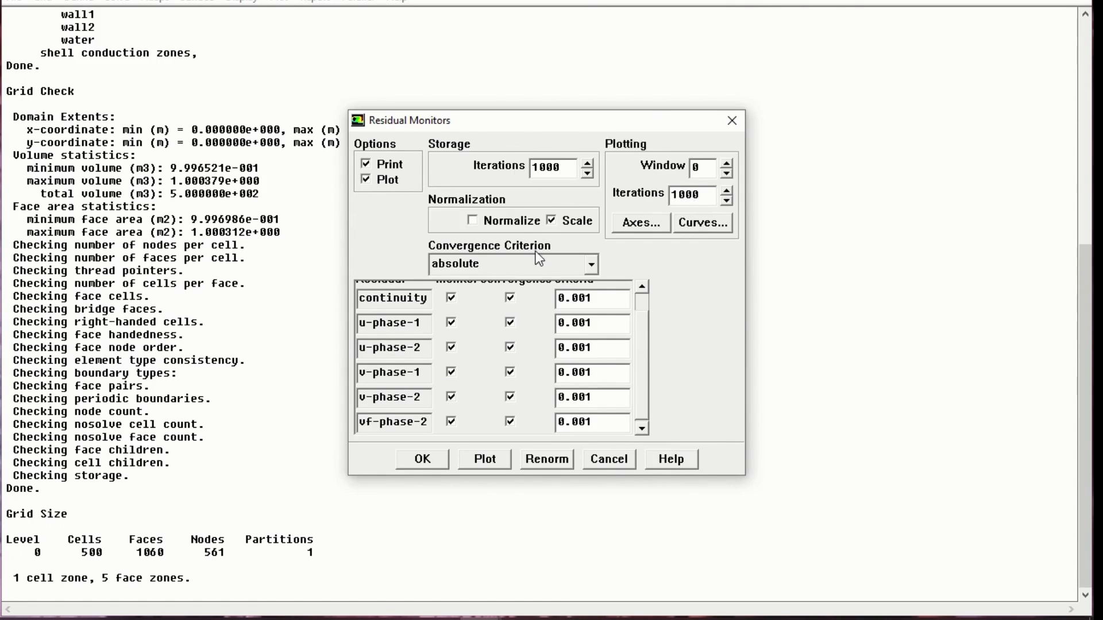
{"action": "left_click", "coordinate": [420, 458]}
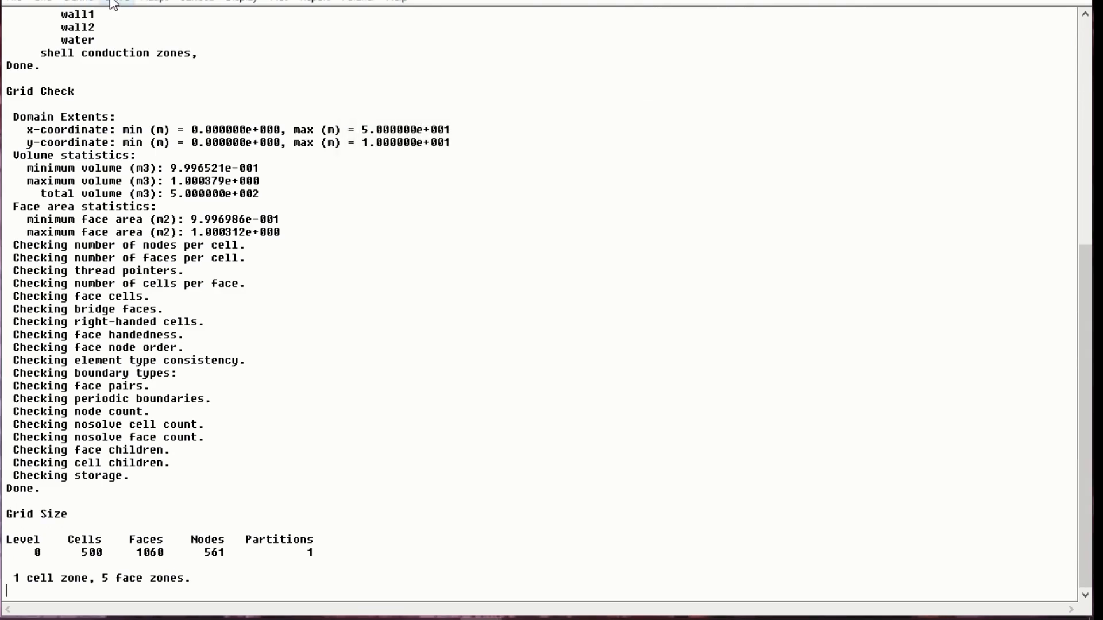
Check the solution animation settings and leave them without defining any sequence
{"action": "left_click", "coordinate": [113, 3]}
{"action": "mouse_move", "coordinate": [230, 71]}
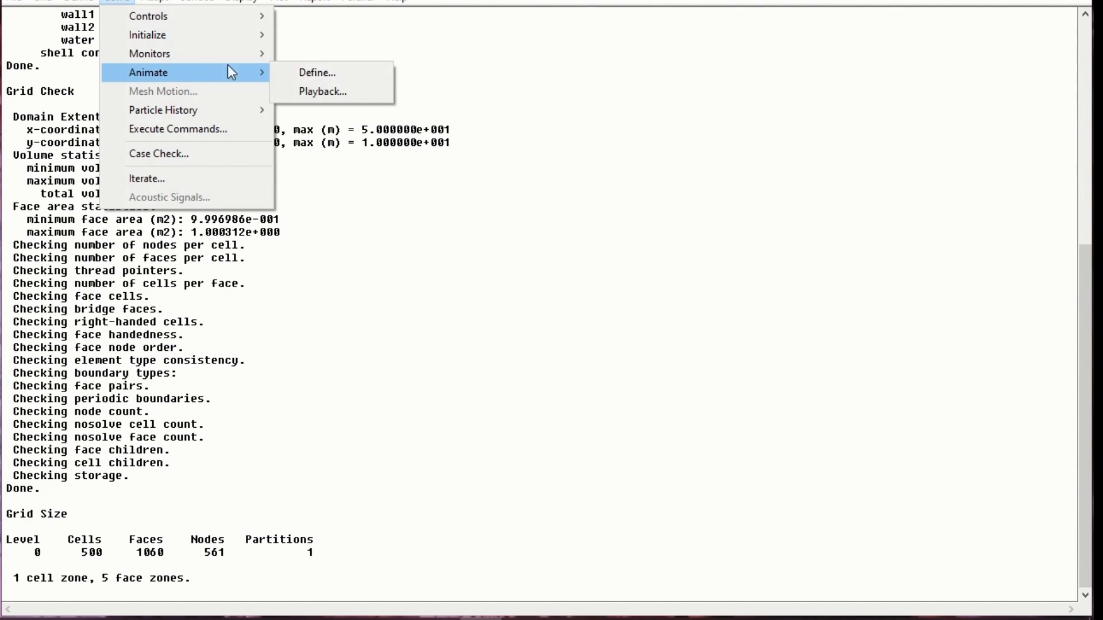
{"action": "left_click", "coordinate": [297, 75]}
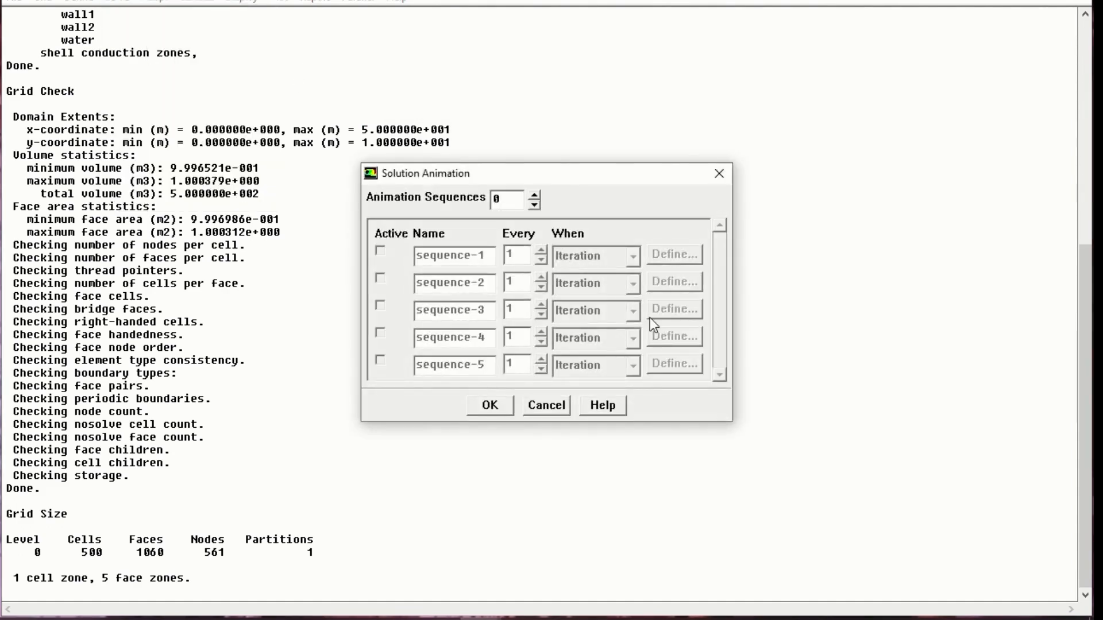
{"action": "left_click", "coordinate": [542, 406]}
Run the calculation for 100 iterations and return to the main console to see the iteration output
{"action": "left_click", "coordinate": [119, 3]}
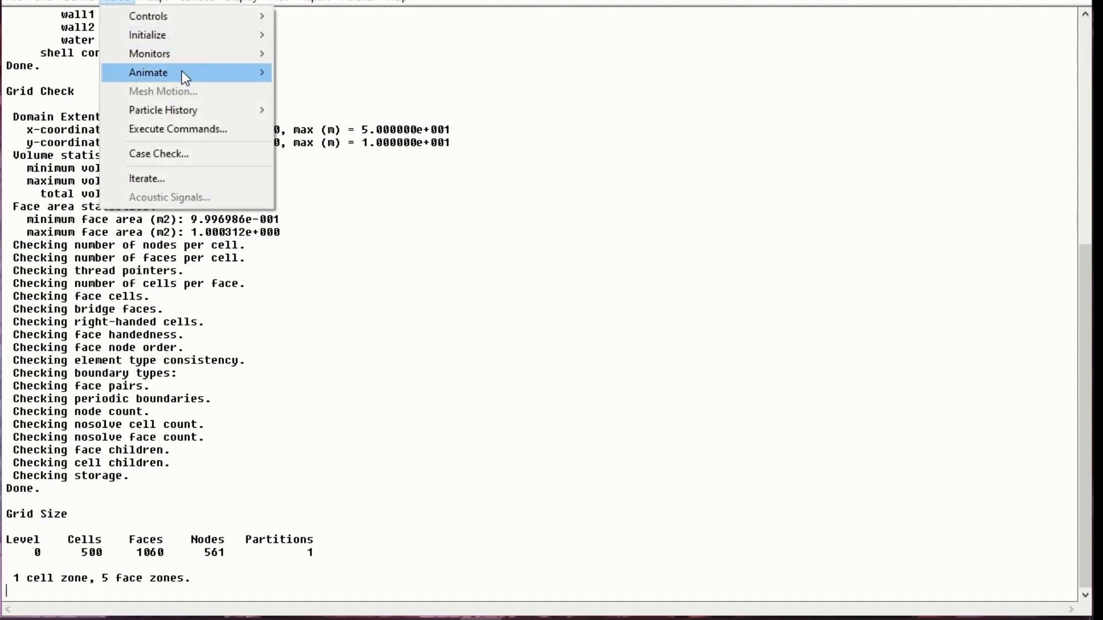
{"action": "left_click", "coordinate": [195, 179]}
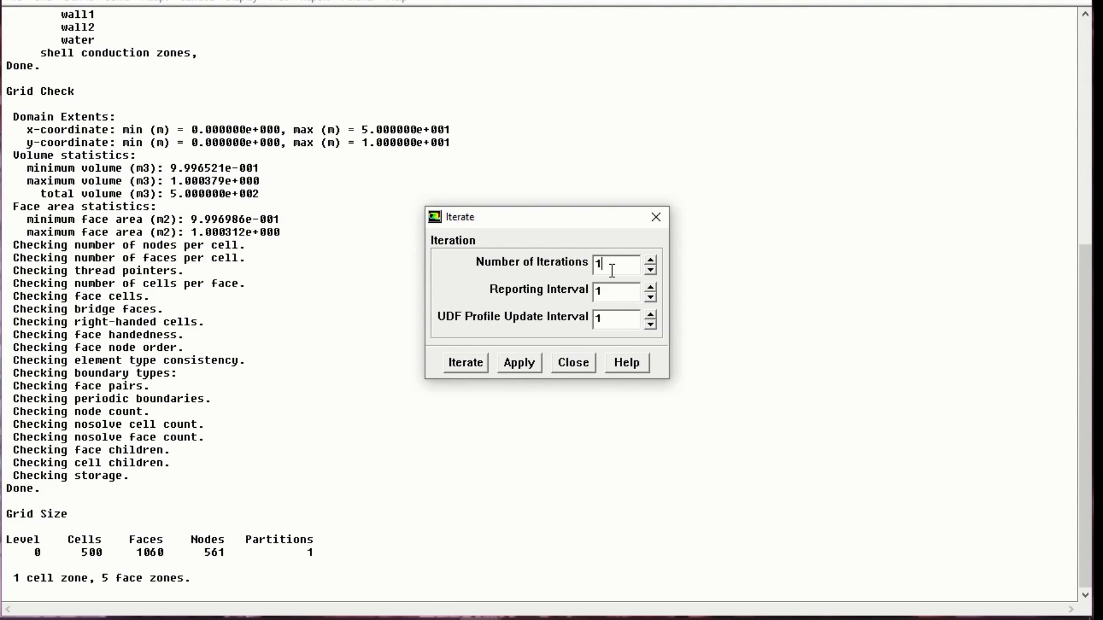
{"action": "type", "text": "00"}
{"action": "left_click", "coordinate": [469, 360]}
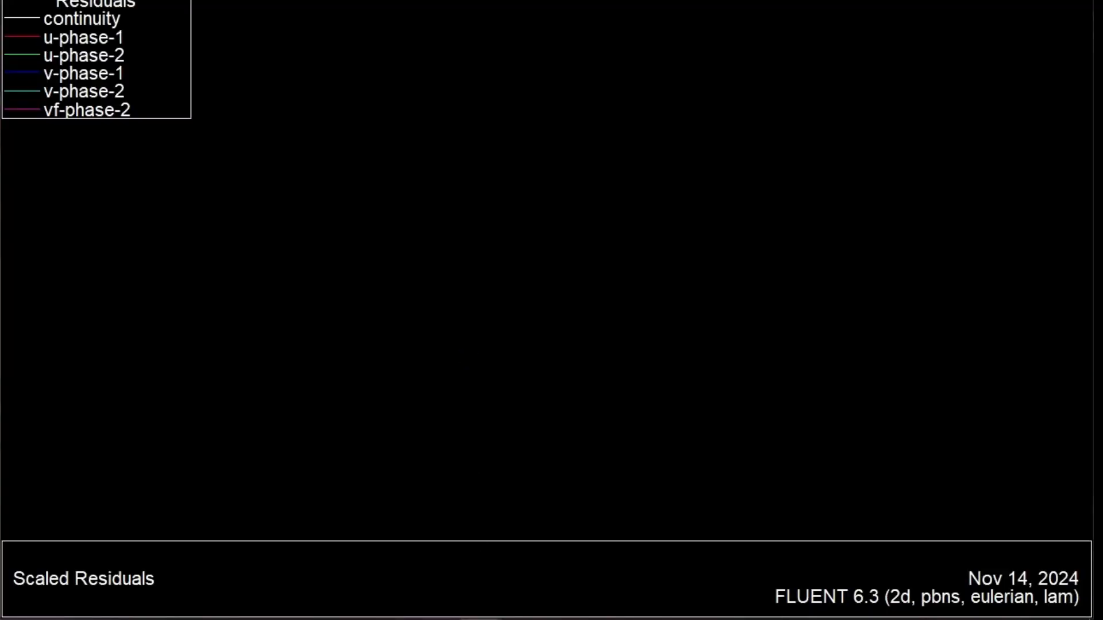
{"action": "mouse_move", "coordinate": [481, 618]}
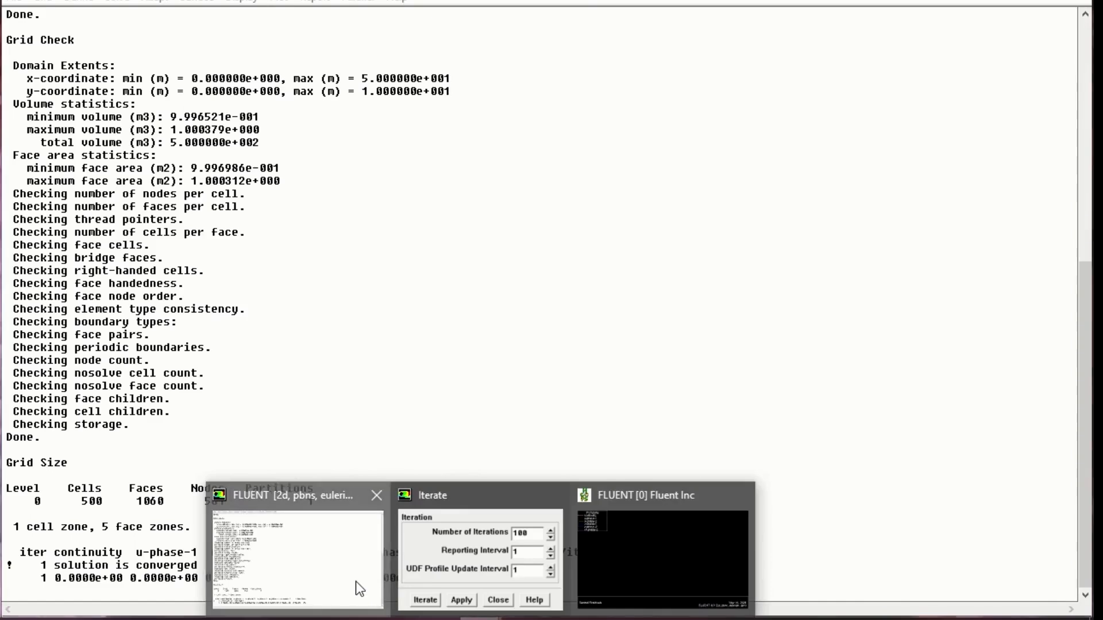
{"action": "left_click", "coordinate": [356, 582]}
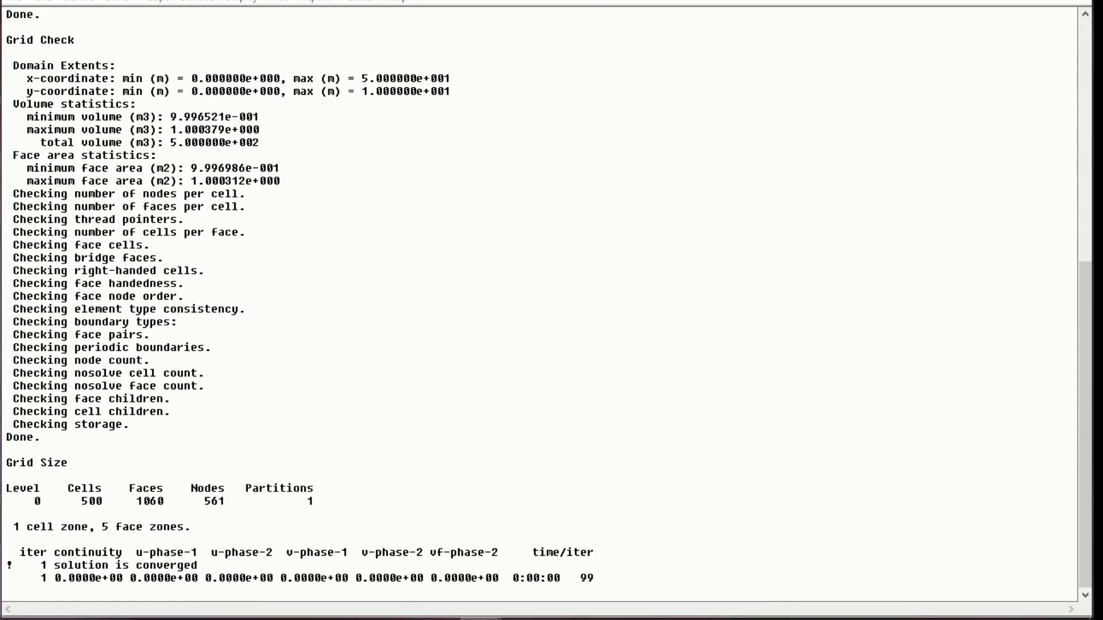
View the scaled residuals plot, close the iteration form and return to the main console
{"action": "mouse_move", "coordinate": [480, 618]}
{"action": "left_click", "coordinate": [604, 583]}
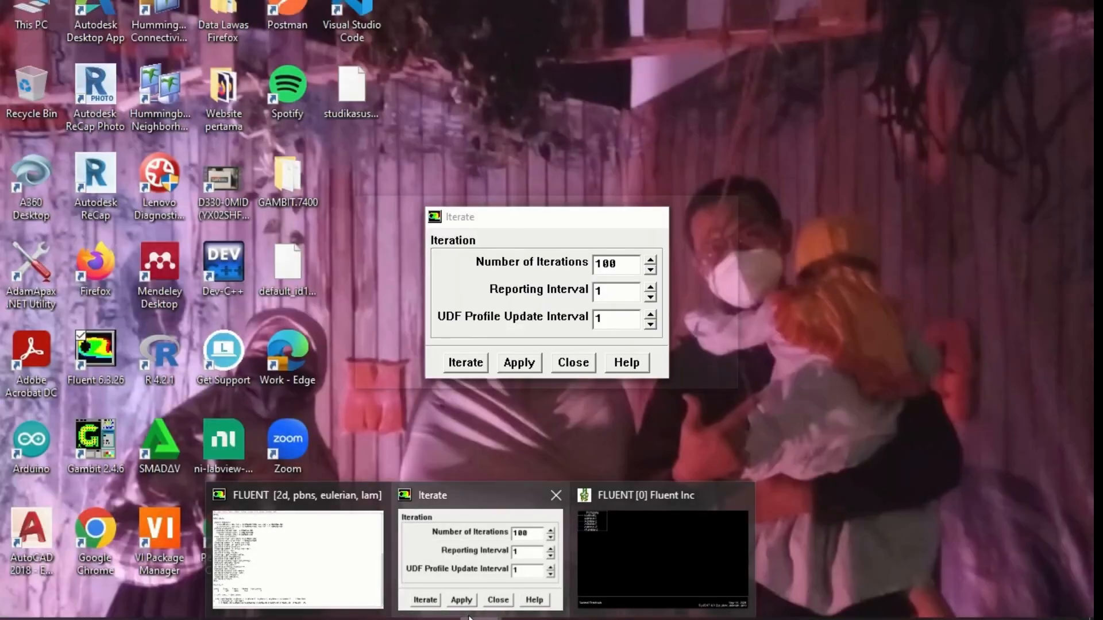
{"action": "left_click", "coordinate": [471, 617]}
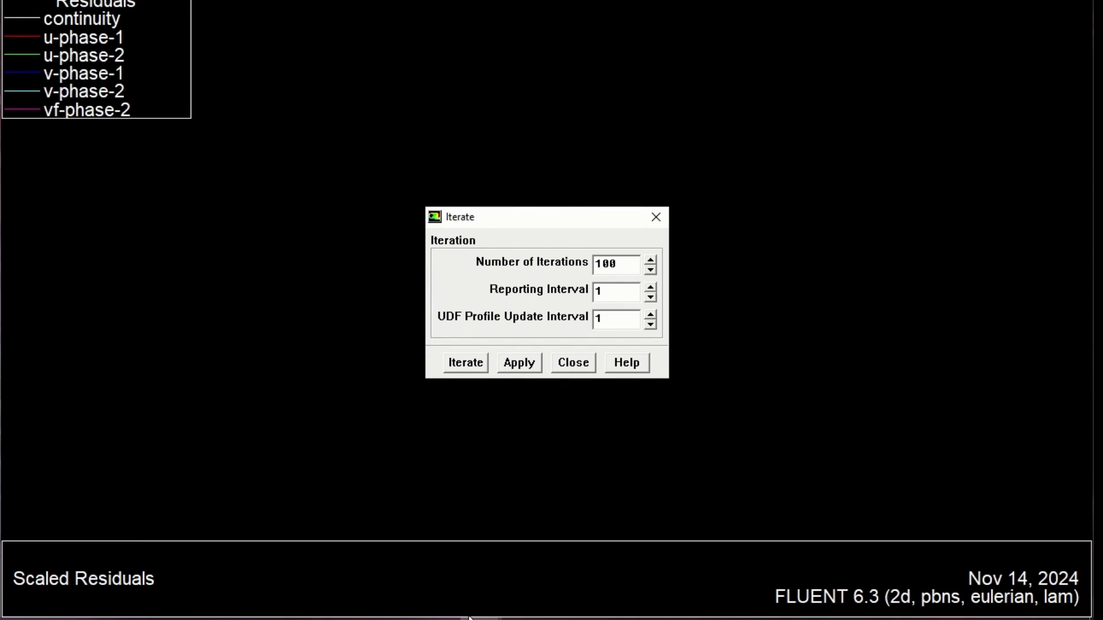
{"action": "left_click", "coordinate": [573, 362]}
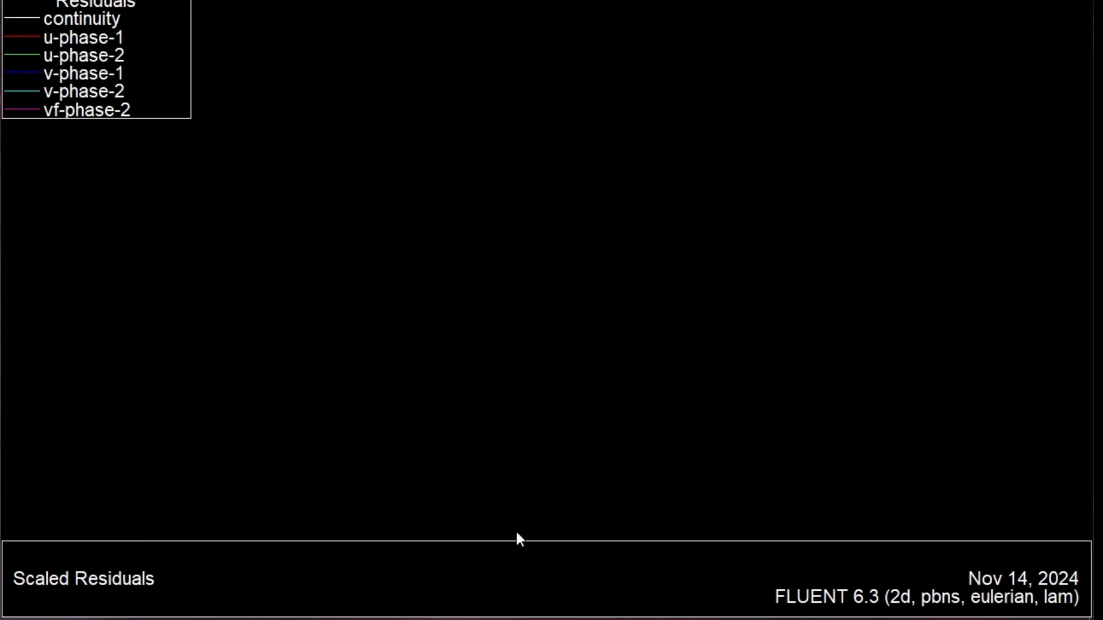
{"action": "mouse_move", "coordinate": [468, 617]}
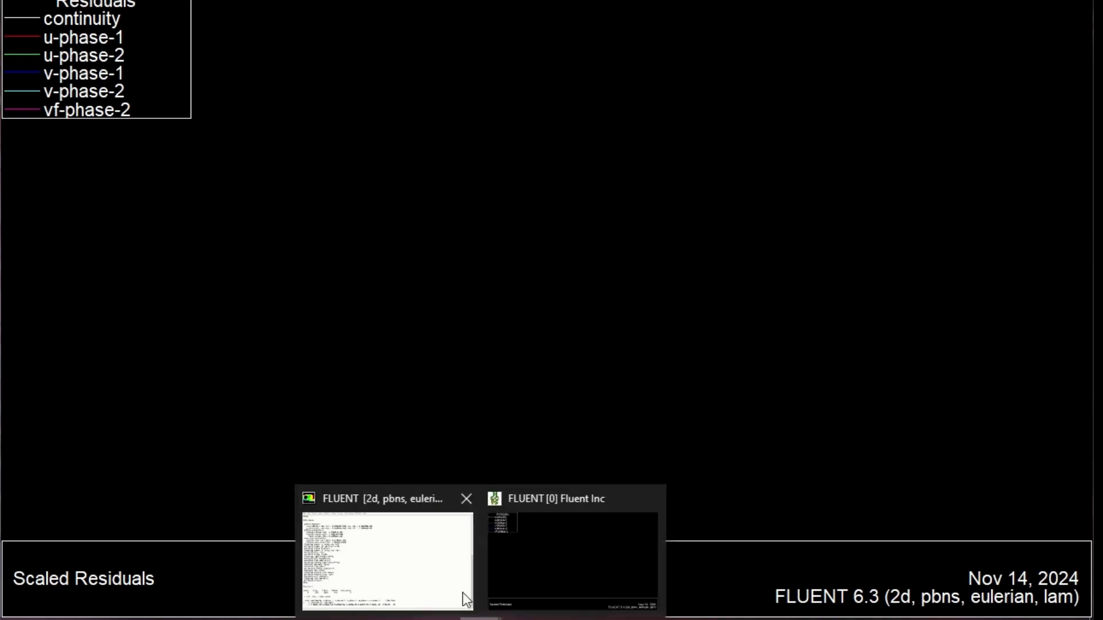
{"action": "left_click", "coordinate": [443, 567]}
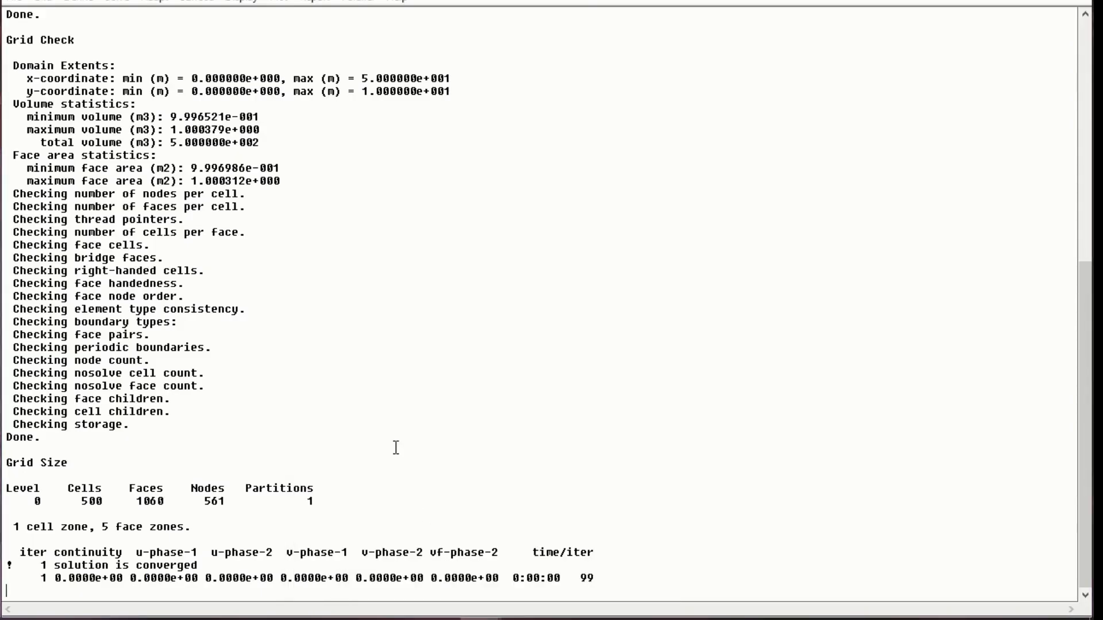
Review the solution controls and the operating conditions, cancelling both forms without changes
{"action": "left_click", "coordinate": [154, 3]}
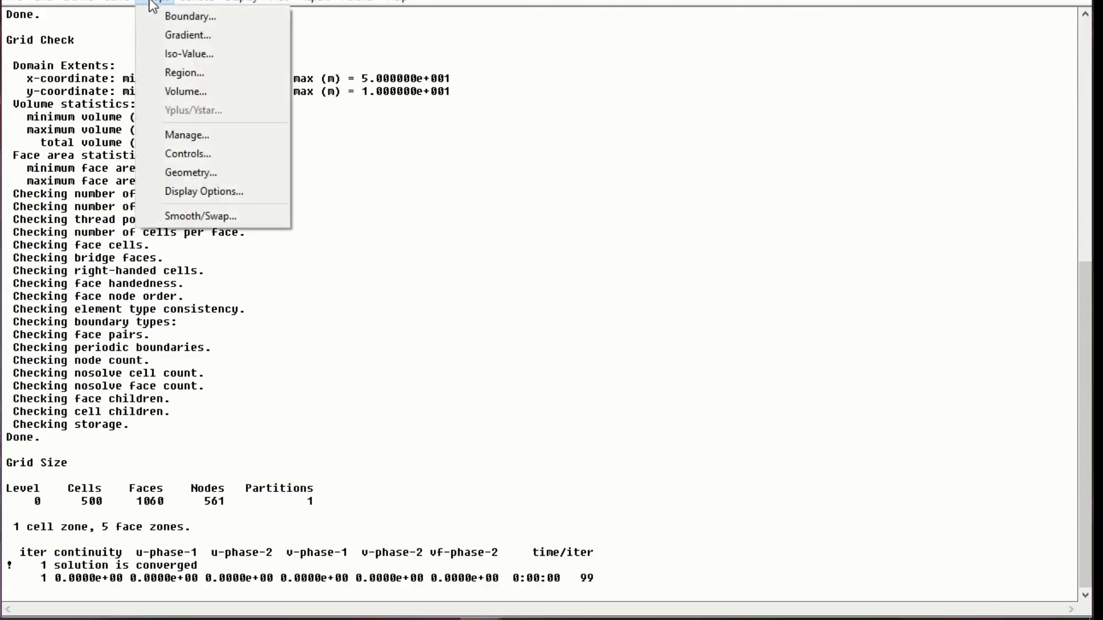
{"action": "mouse_move", "coordinate": [126, 4]}
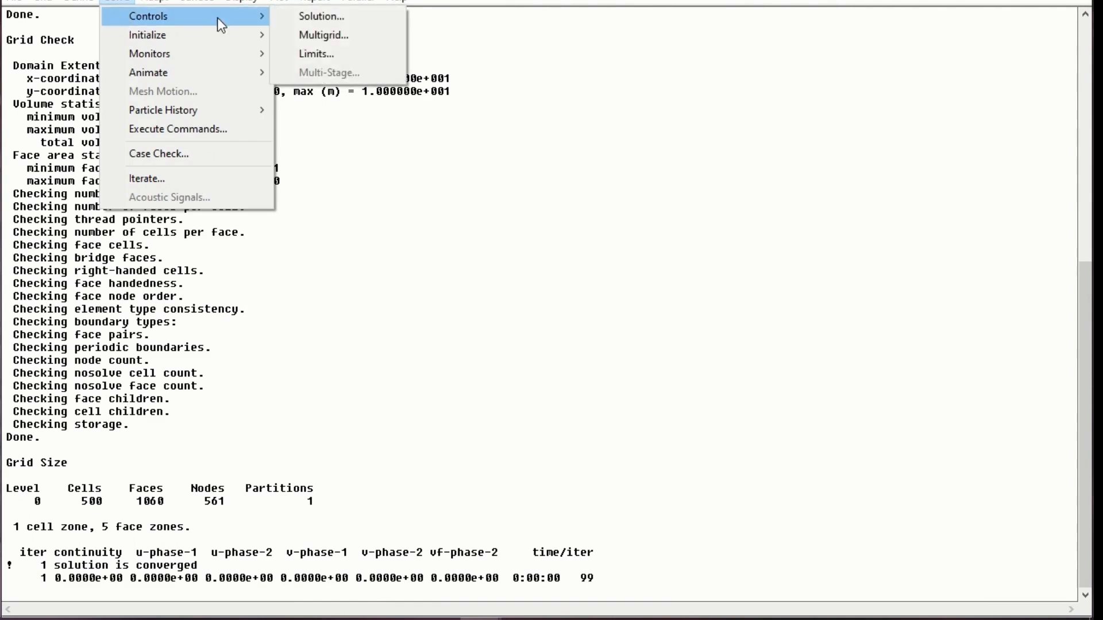
{"action": "left_click", "coordinate": [314, 16]}
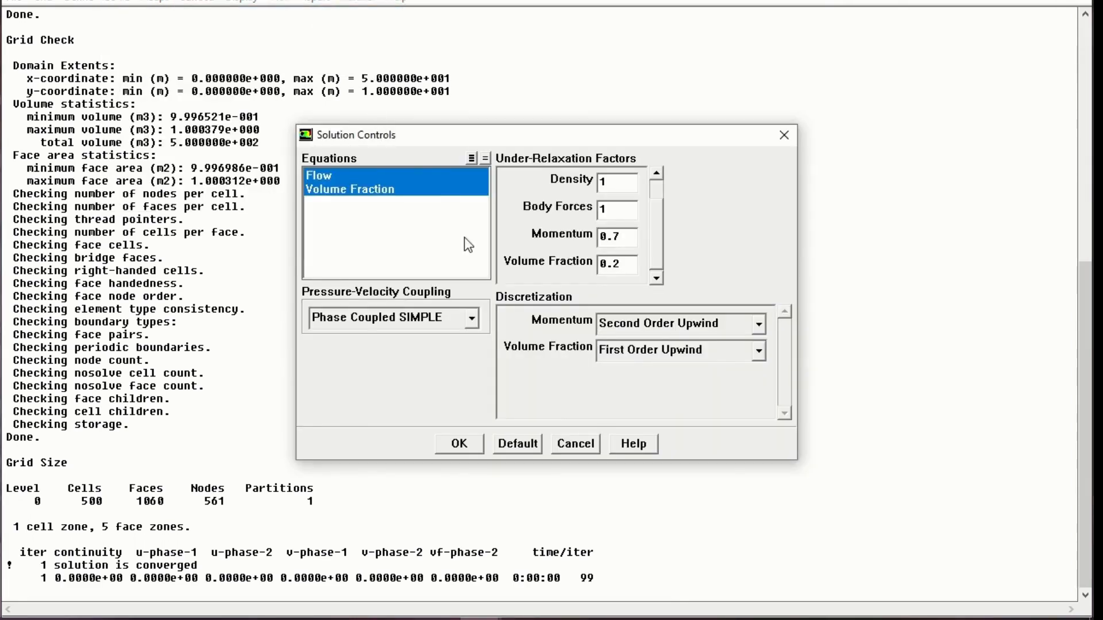
{"action": "left_click", "coordinate": [576, 445]}
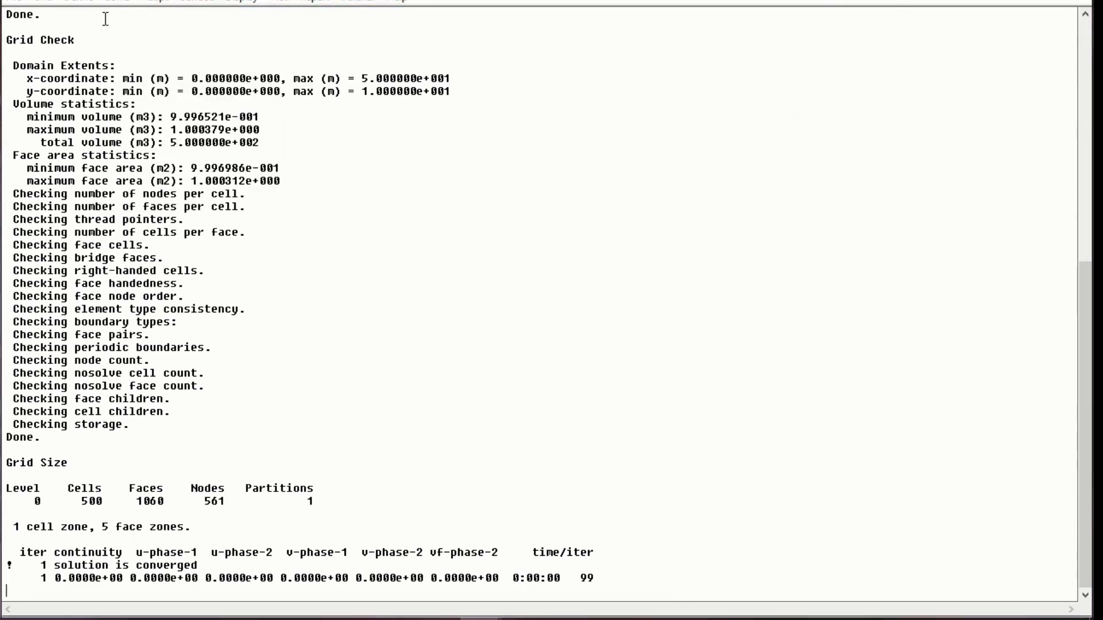
{"action": "left_click", "coordinate": [81, 2]}
{"action": "left_click", "coordinate": [120, 72]}
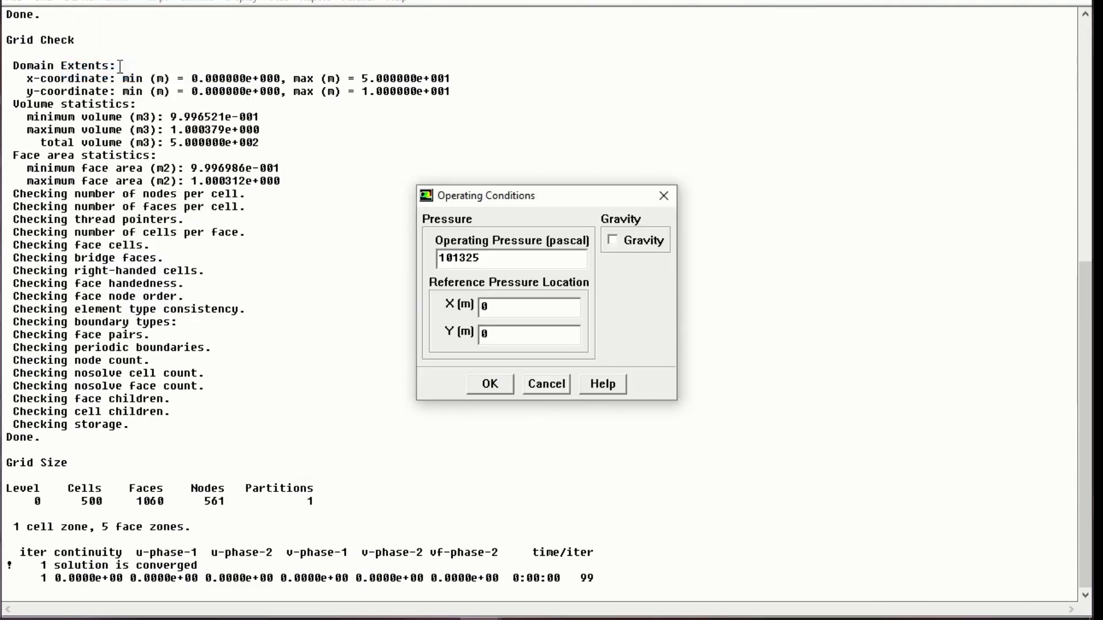
{"action": "left_click", "coordinate": [556, 389]}
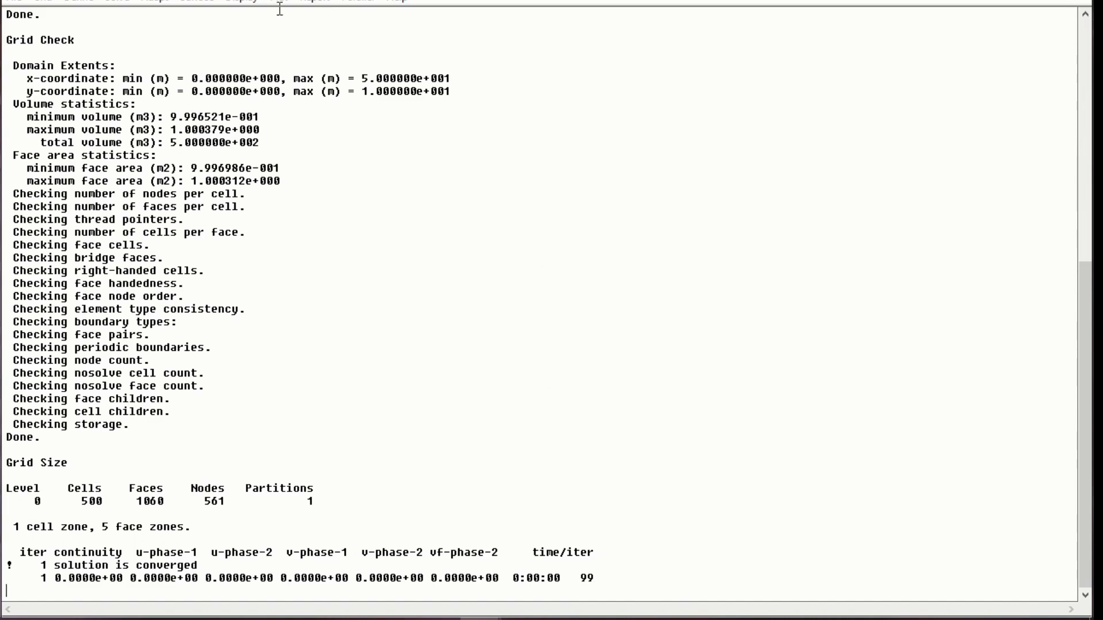
Quit the current Fluent session and close the leftover Gambit Startup window
{"action": "left_click", "coordinate": [156, 3]}
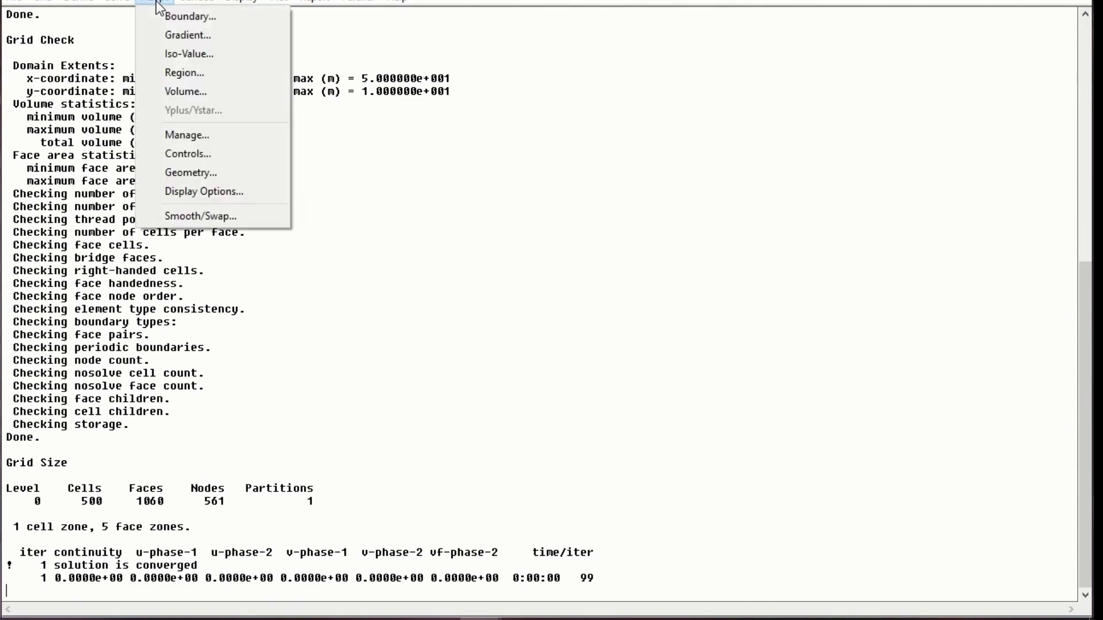
{"action": "mouse_move", "coordinate": [196, 2]}
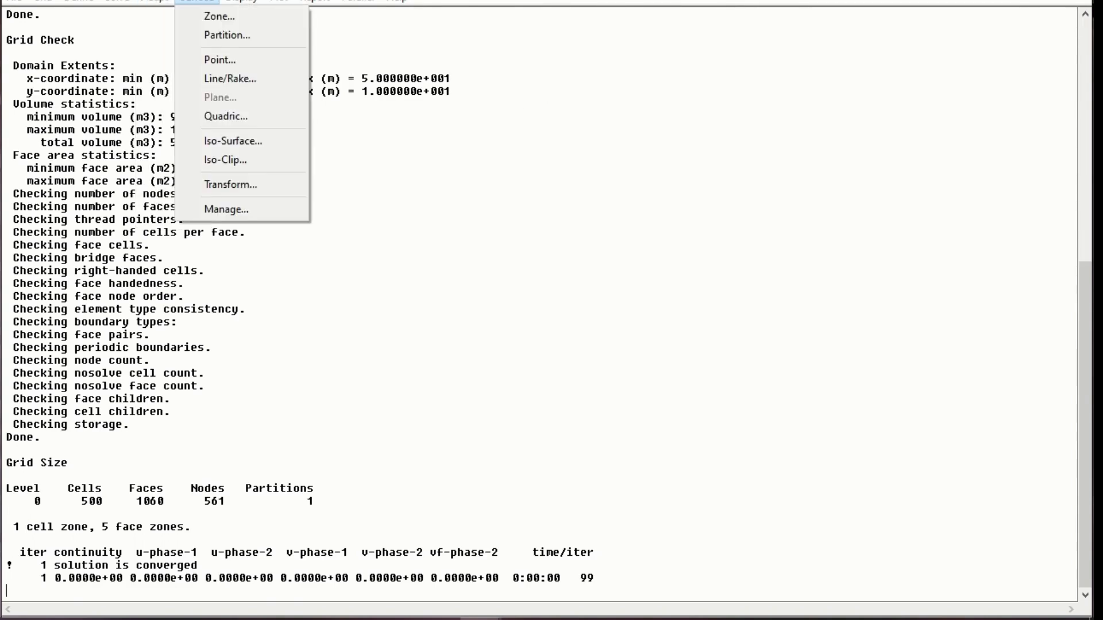
{"action": "left_click", "coordinate": [1075, 1]}
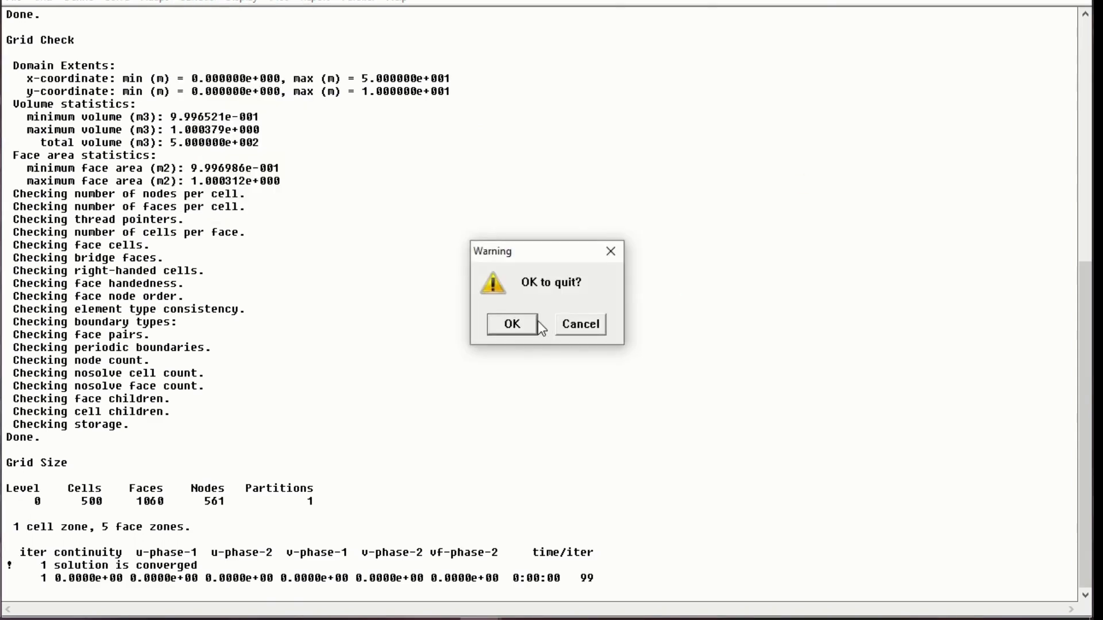
{"action": "left_click", "coordinate": [512, 325]}
{"action": "left_click", "coordinate": [513, 330]}
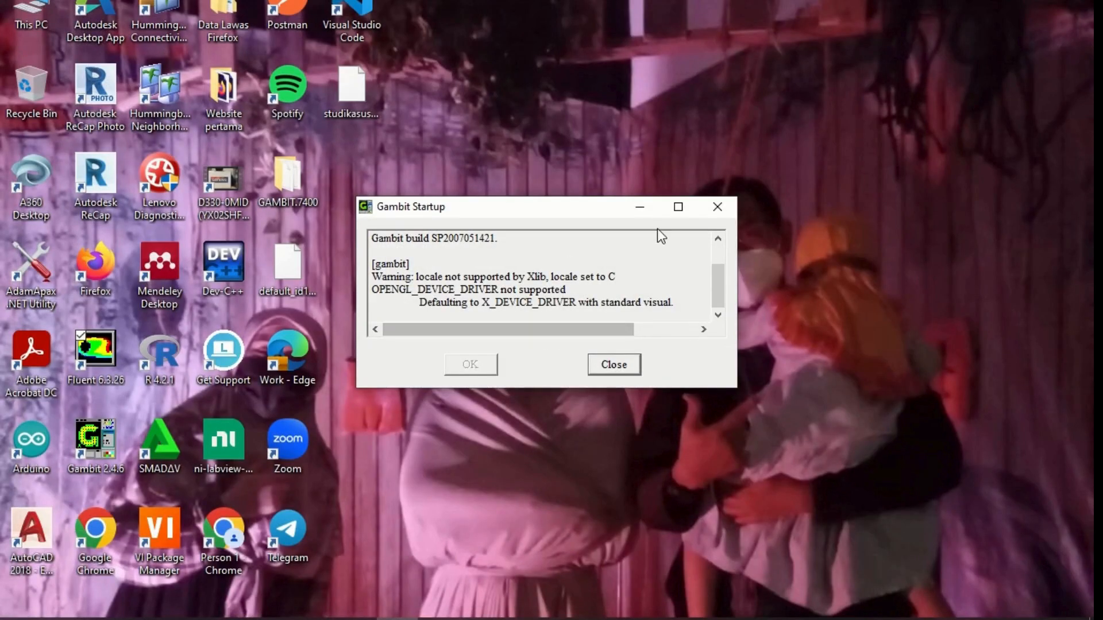
{"action": "left_click", "coordinate": [717, 208]}
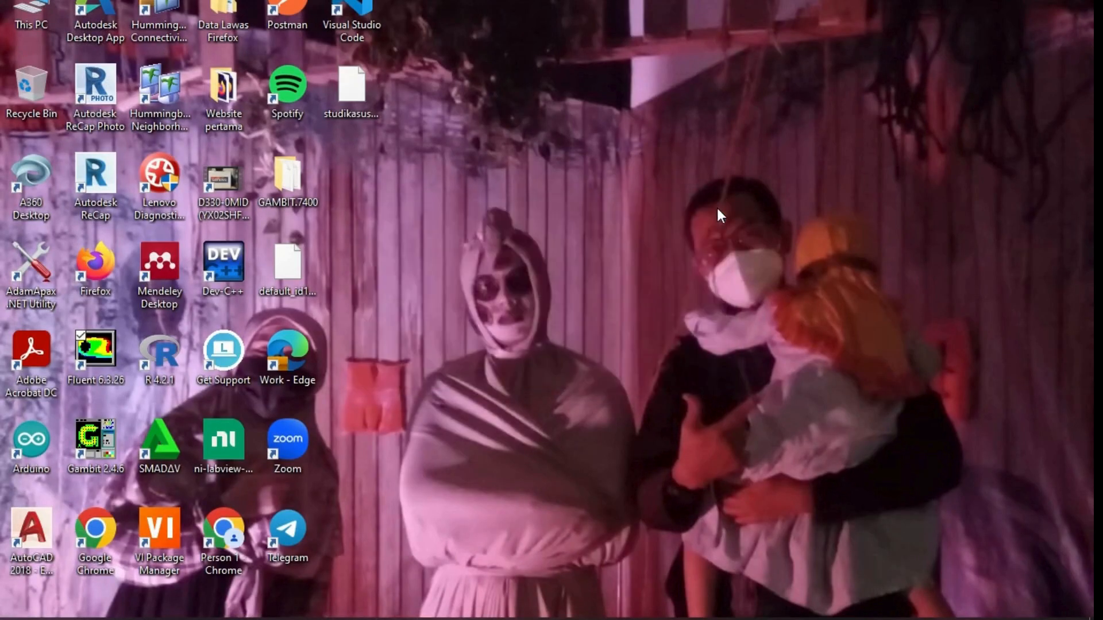
Launch Fluent 6.3.26 again with the 2d version in Full Simulation mode and maximize its window
{"action": "double_click", "coordinate": [90, 353]}
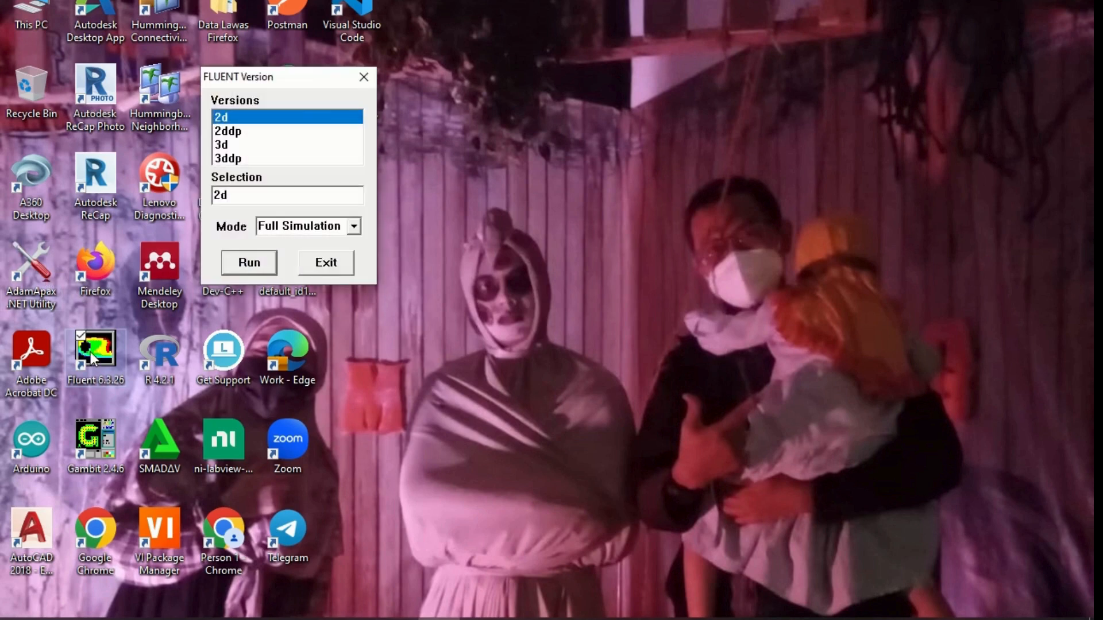
{"action": "left_click", "coordinate": [263, 275]}
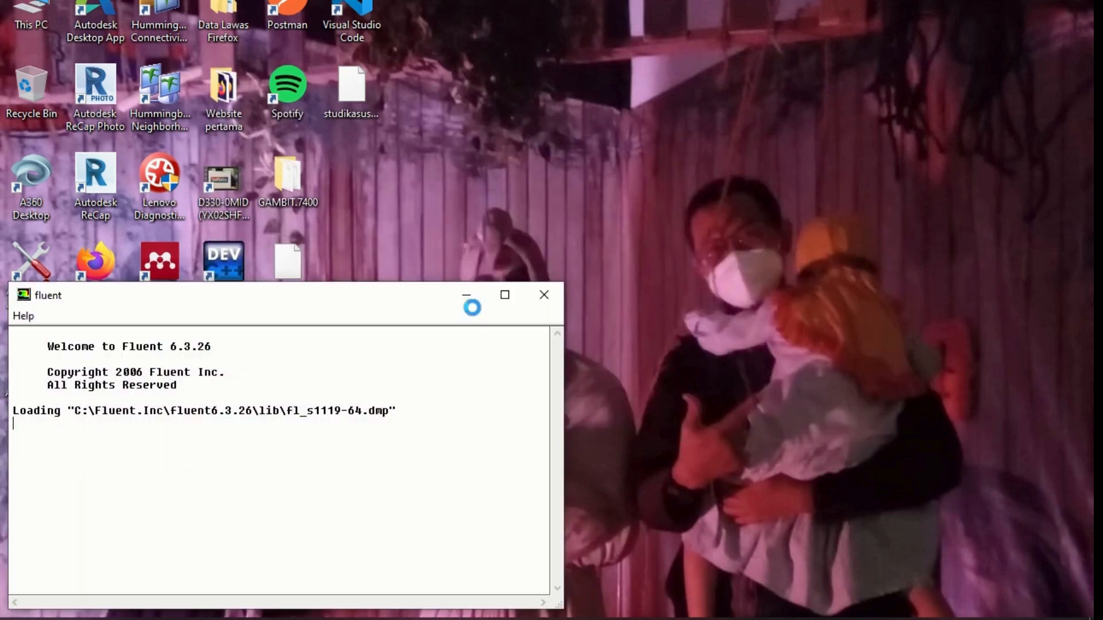
{"action": "left_click", "coordinate": [504, 296]}
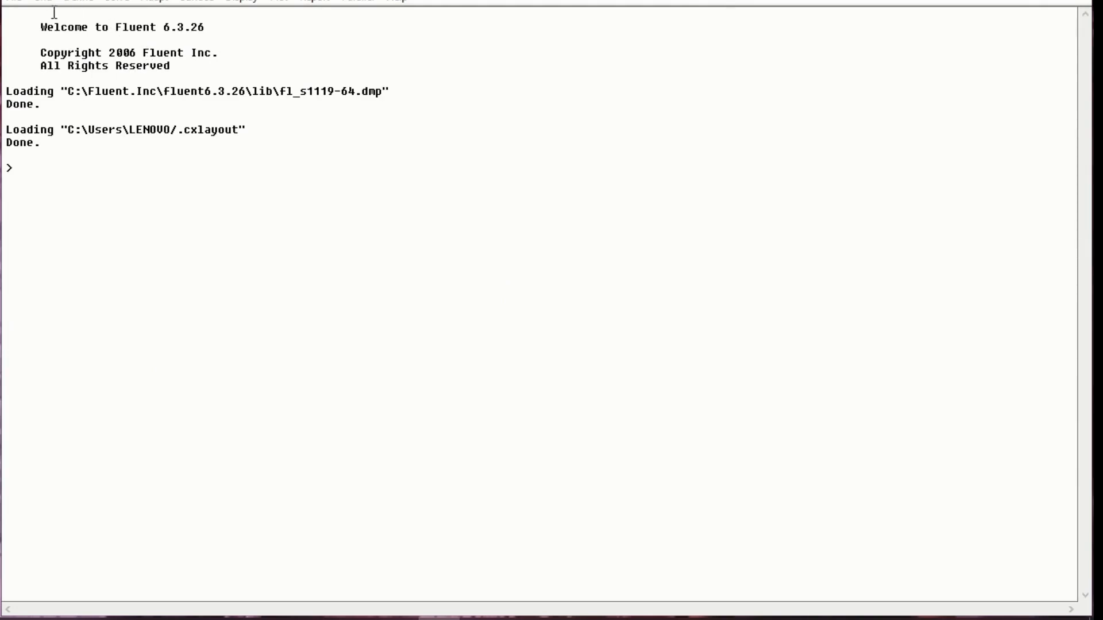
Read the studikasus2D_1 mesh file from the Desktop as the case
{"action": "left_click", "coordinate": [20, 4]}
{"action": "mouse_move", "coordinate": [25, 16]}
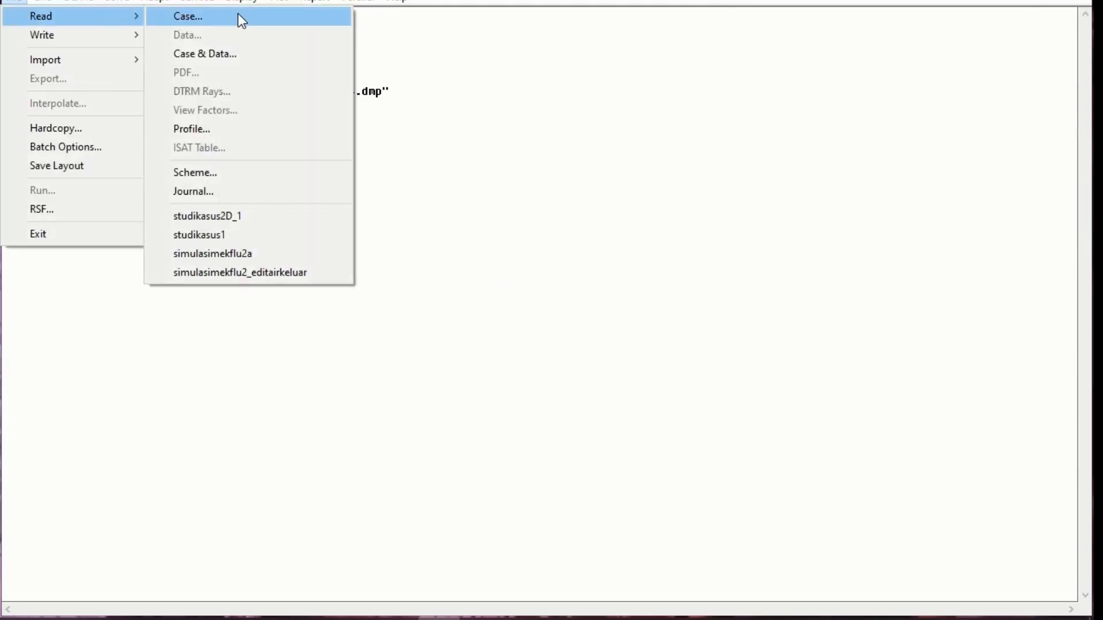
{"action": "left_click", "coordinate": [247, 17]}
{"action": "left_click", "coordinate": [737, 255]}
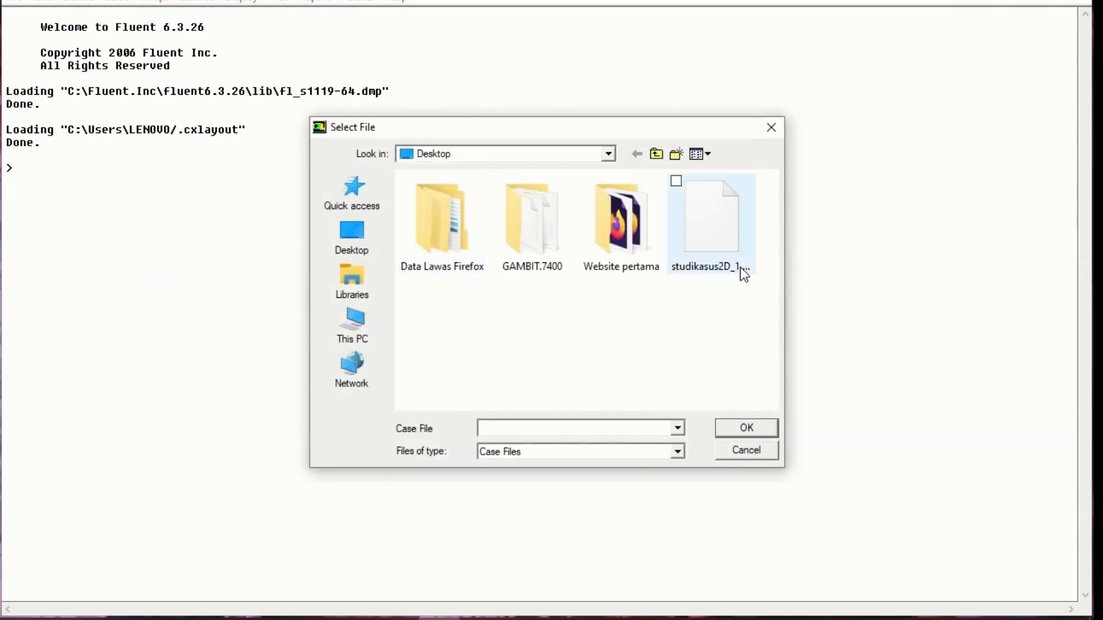
{"action": "double_click", "coordinate": [732, 242]}
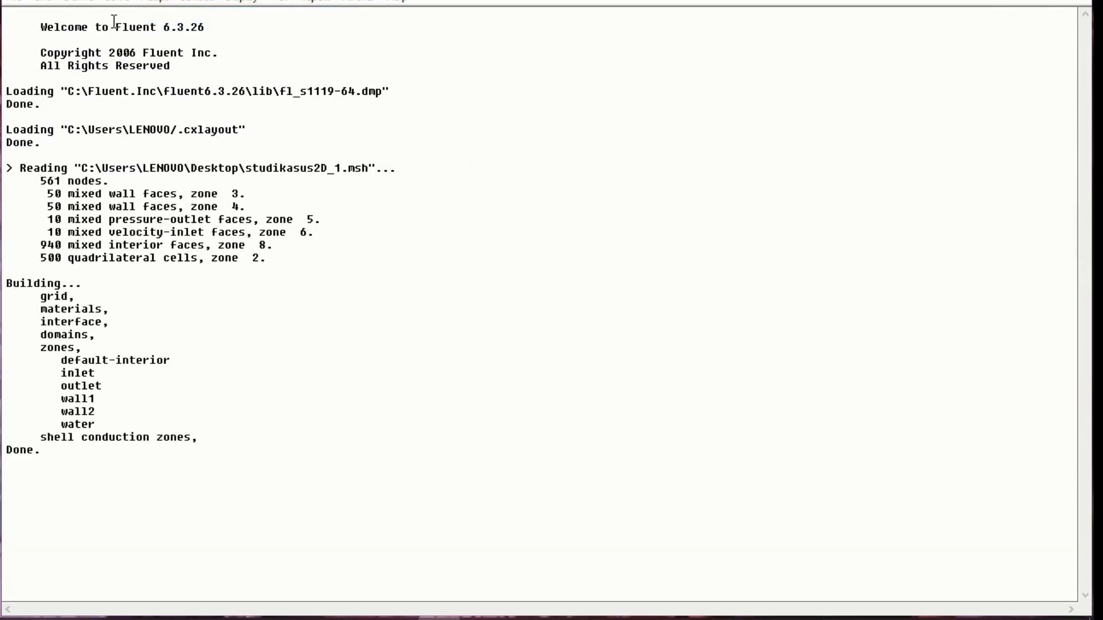
Run the grid check and print the grid size information
{"action": "left_click", "coordinate": [49, 3]}
{"action": "left_click", "coordinate": [53, 10]}
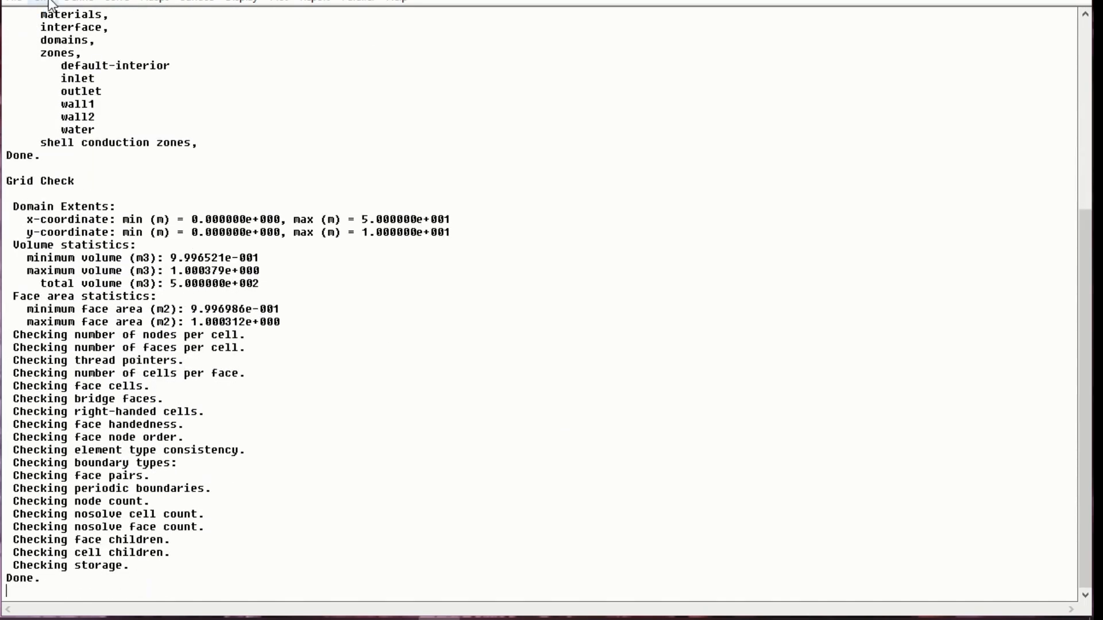
{"action": "left_click", "coordinate": [46, 3]}
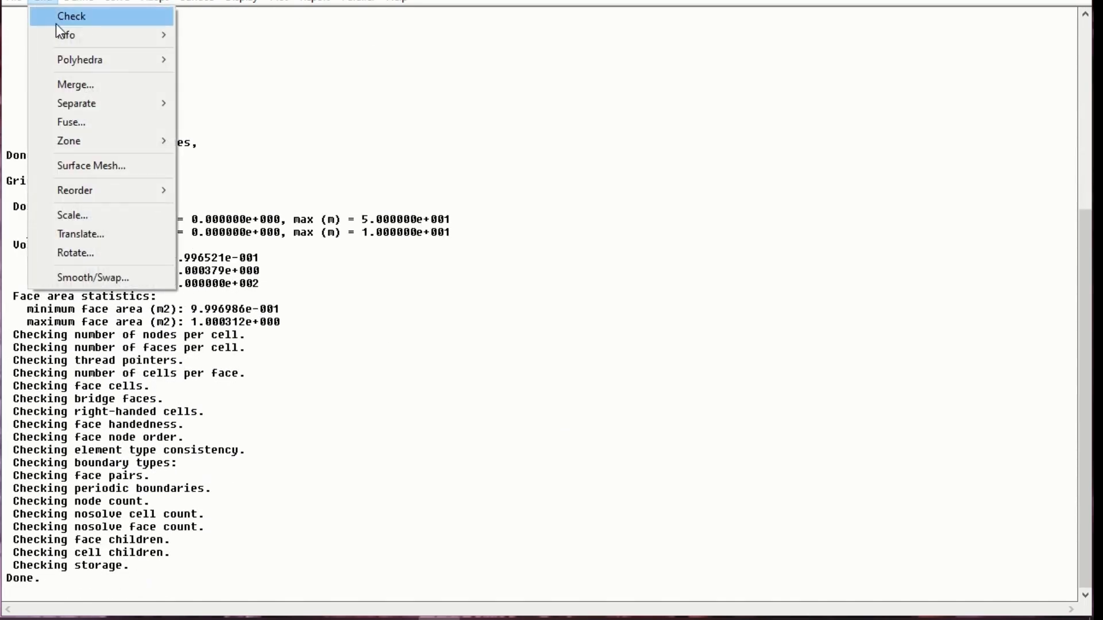
{"action": "mouse_move", "coordinate": [57, 29]}
{"action": "left_click", "coordinate": [209, 31]}
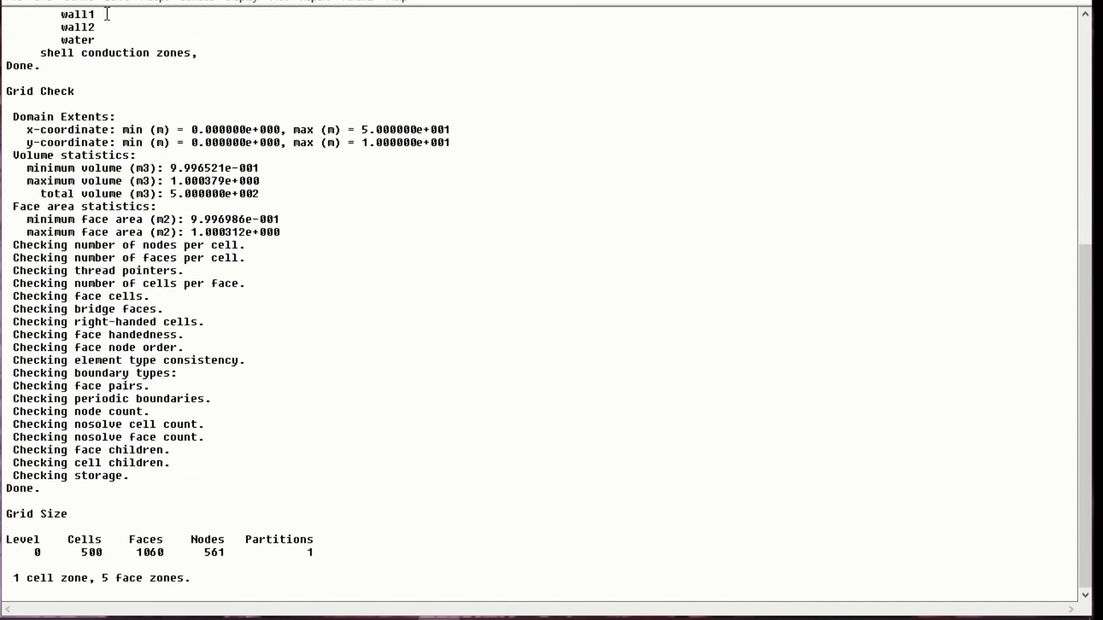
Accept the pressure-based, implicit, steady 2D solver with absolute velocity formulation and Green-Gauss cell-based gradients
{"action": "left_click", "coordinate": [79, 2]}
{"action": "mouse_move", "coordinate": [177, 14]}
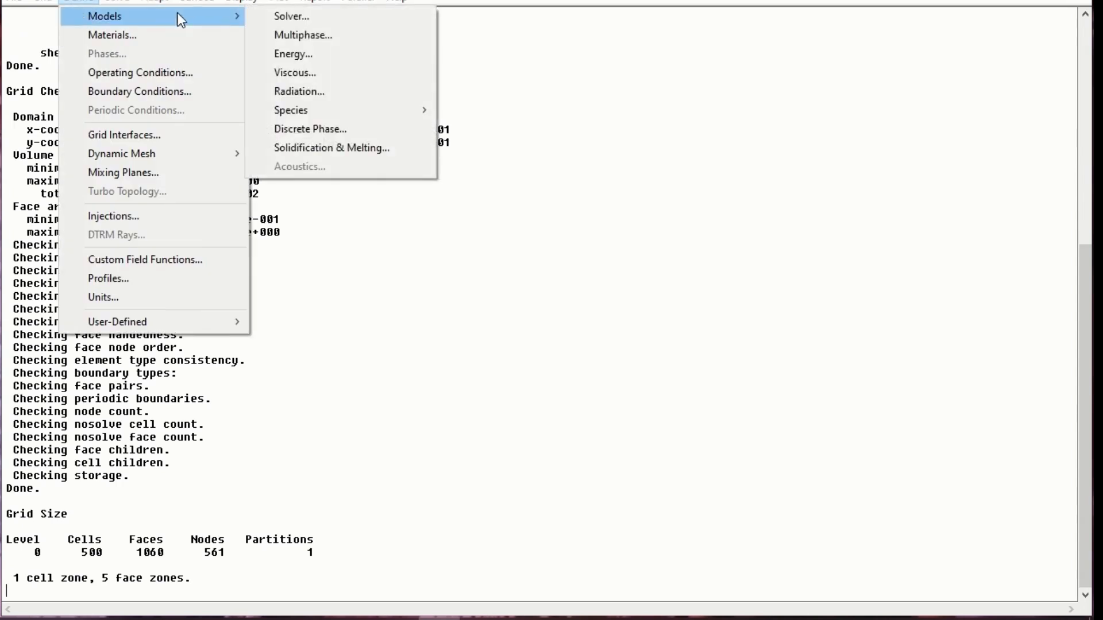
{"action": "left_click", "coordinate": [317, 24]}
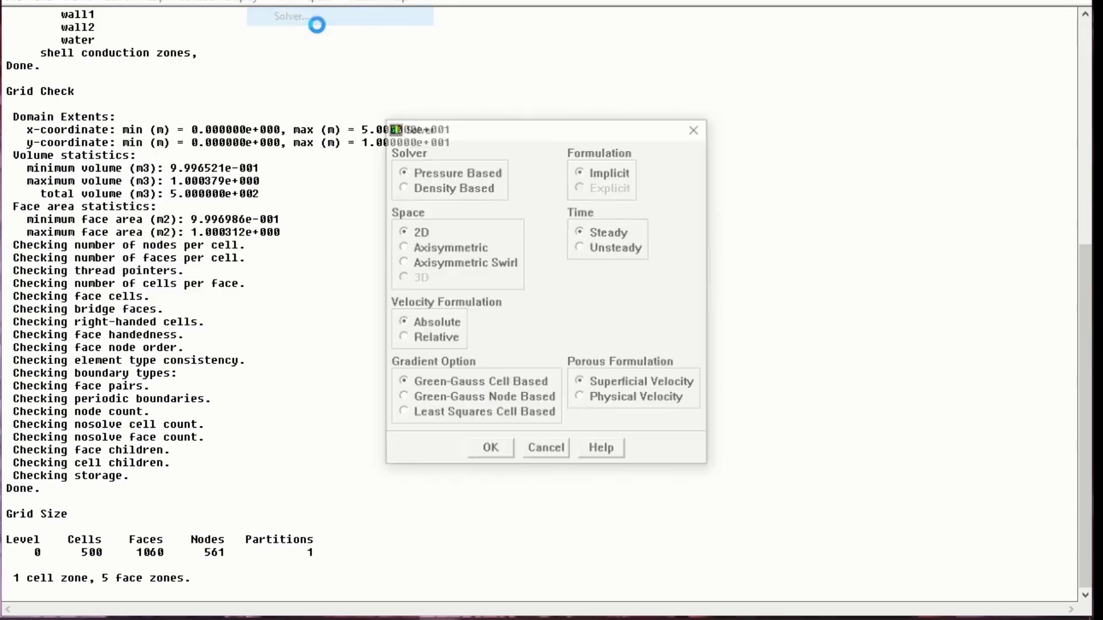
{"action": "left_click", "coordinate": [490, 451]}
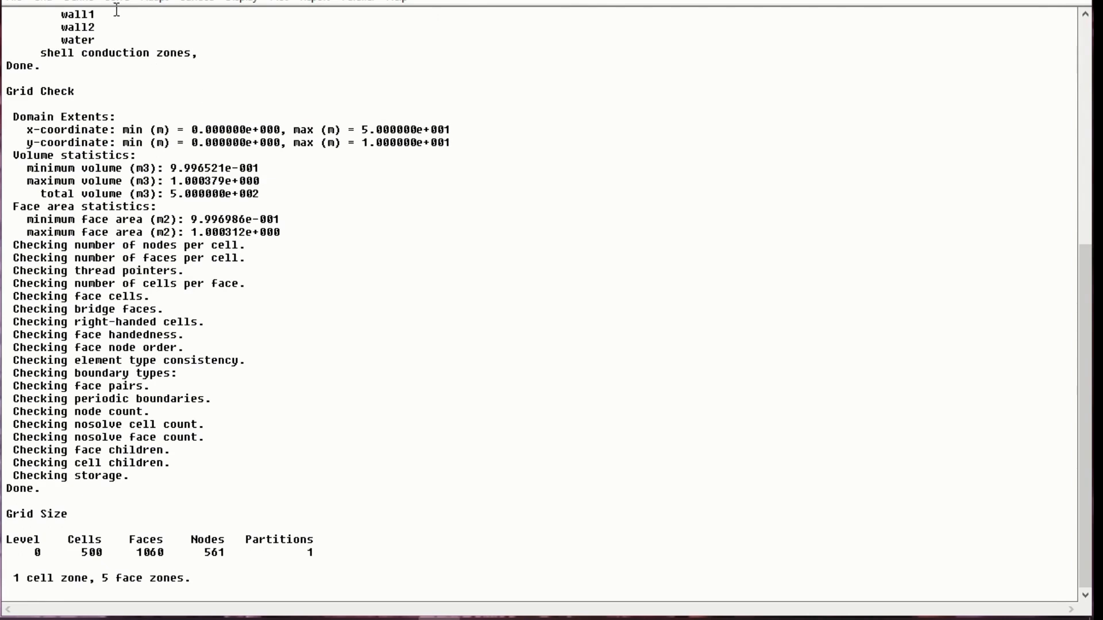
Enable the energy equation and accept the energy model
{"action": "left_click", "coordinate": [117, 2]}
{"action": "mouse_move", "coordinate": [92, 4]}
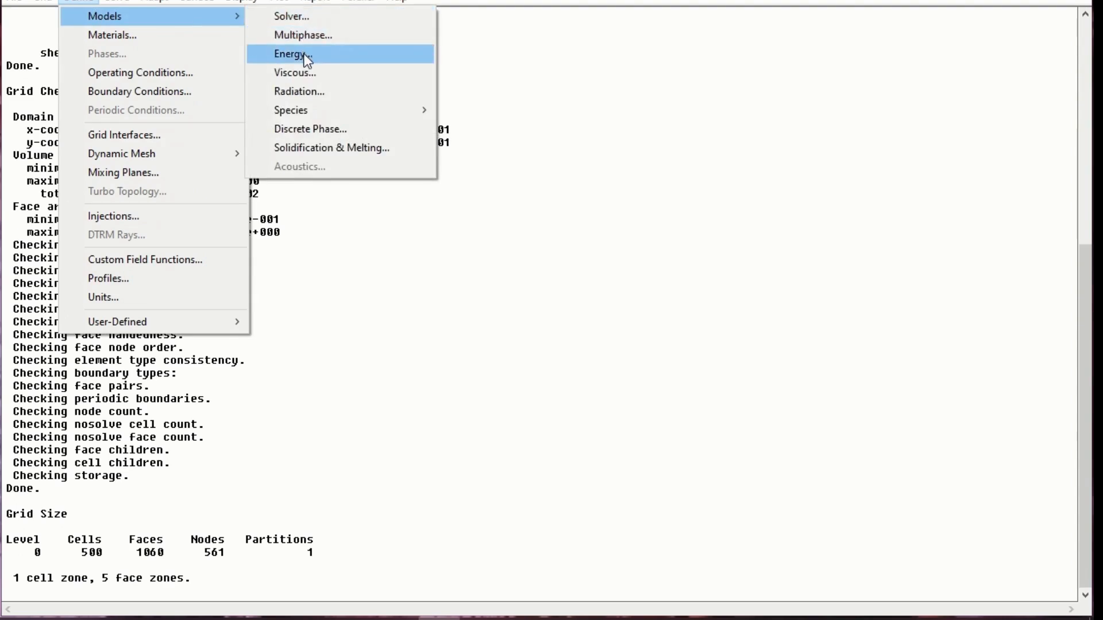
{"action": "left_click", "coordinate": [308, 55]}
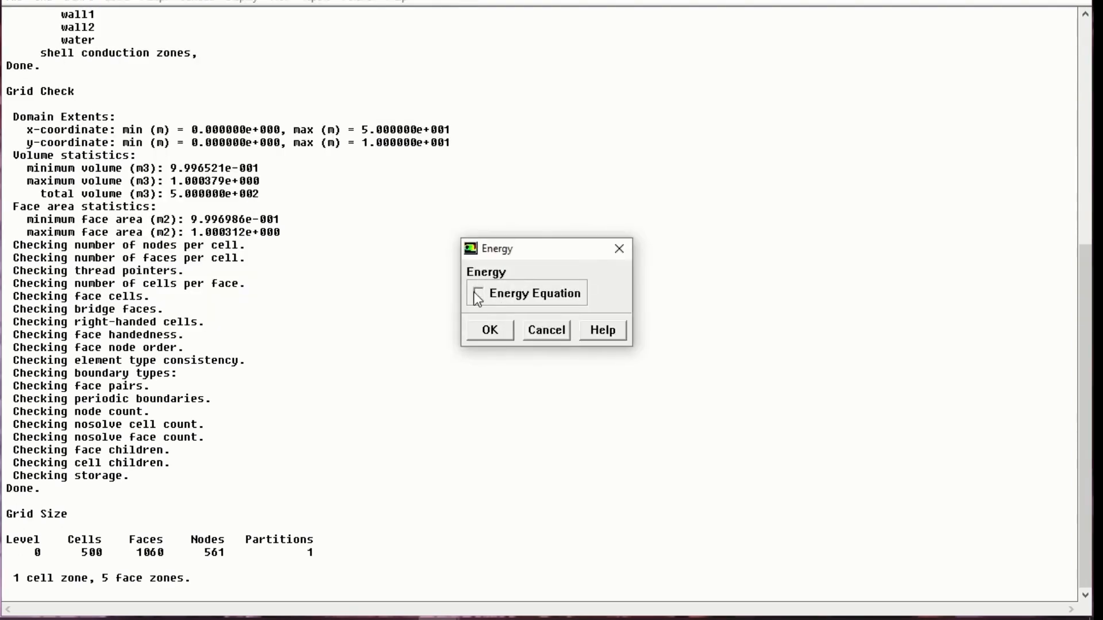
{"action": "left_click", "coordinate": [491, 330]}
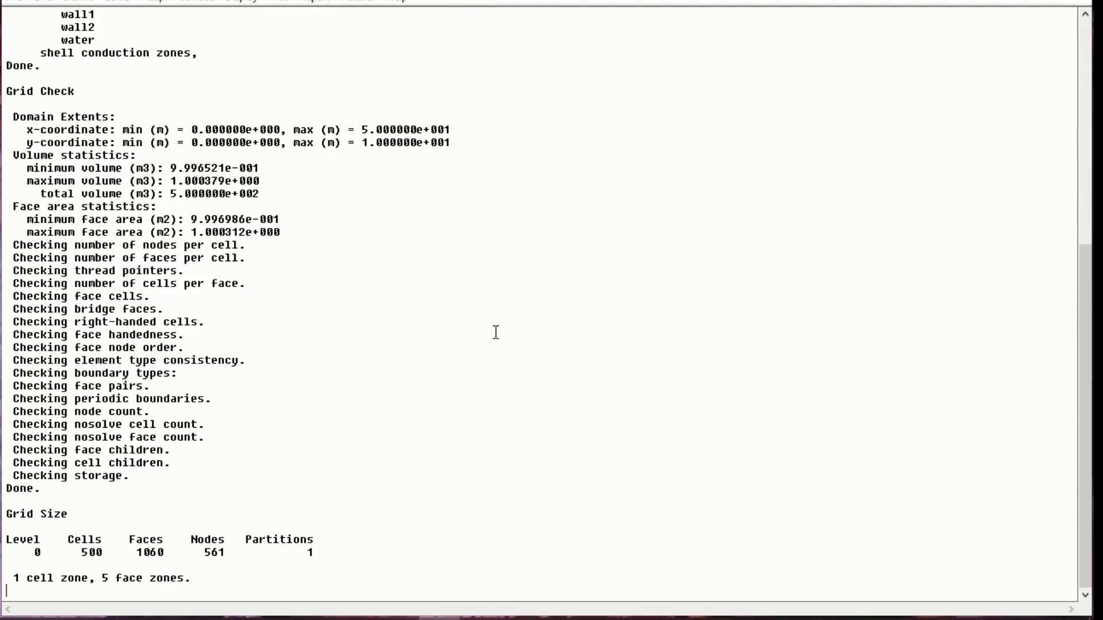
Set the viscous model to standard k-epsilon (2 eqn) with Standard Wall Functions, keeping the default constants
{"action": "left_click", "coordinate": [91, 3]}
{"action": "mouse_move", "coordinate": [224, 22]}
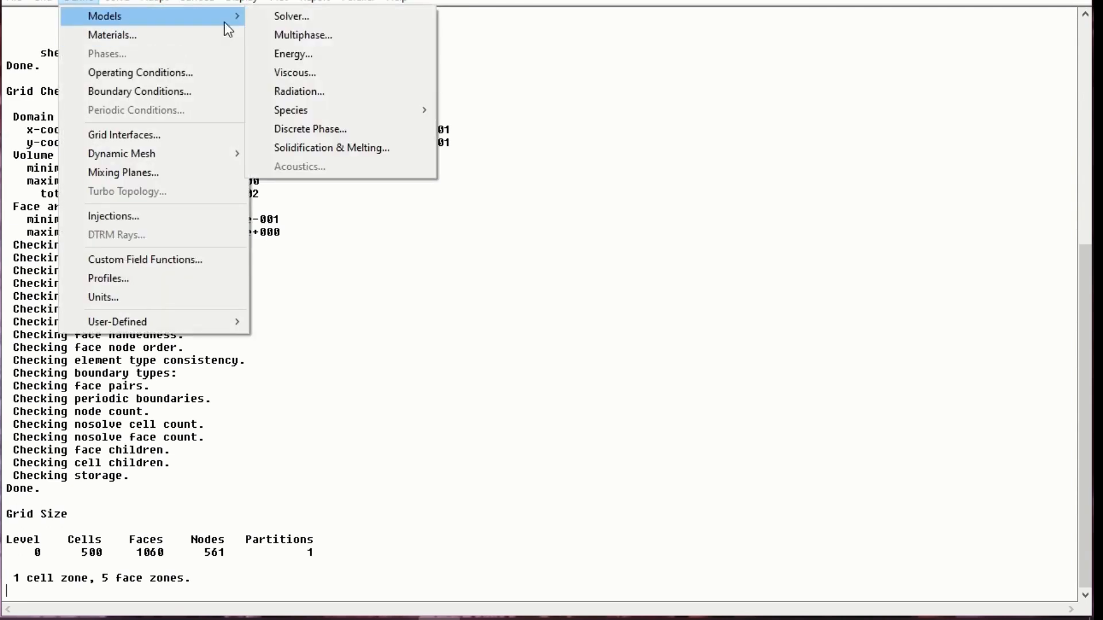
{"action": "left_click", "coordinate": [313, 72]}
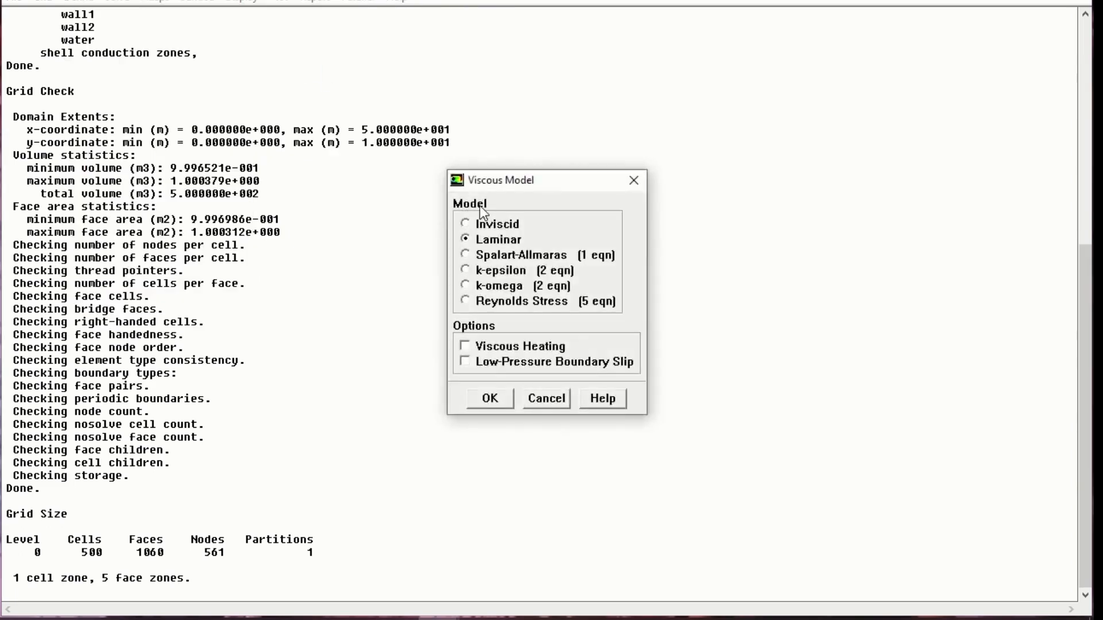
{"action": "left_click", "coordinate": [533, 272]}
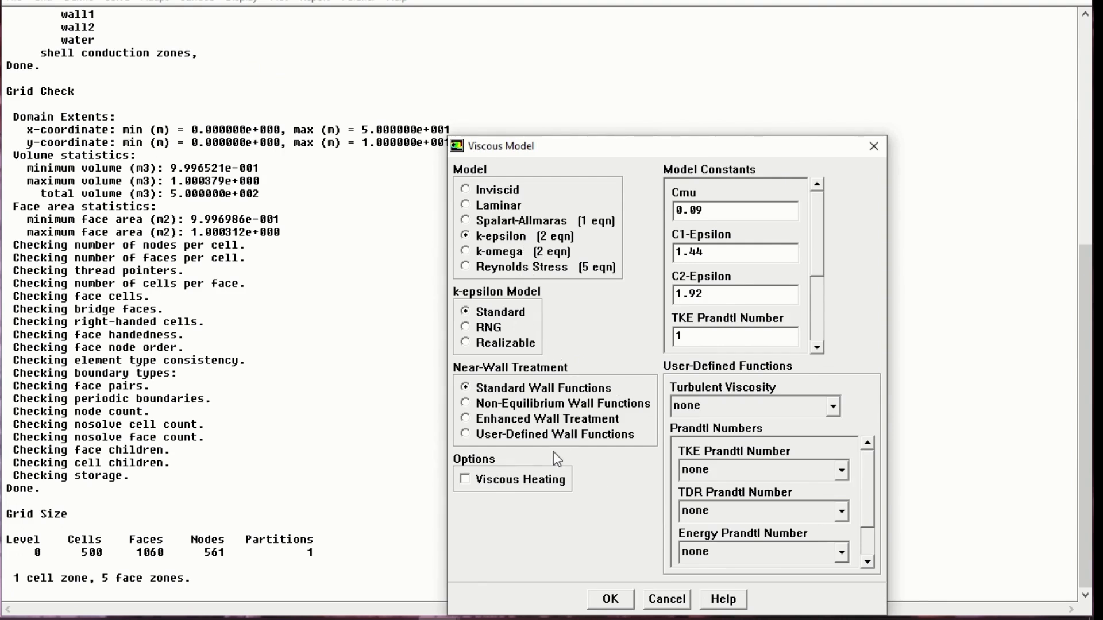
{"action": "left_click", "coordinate": [613, 598]}
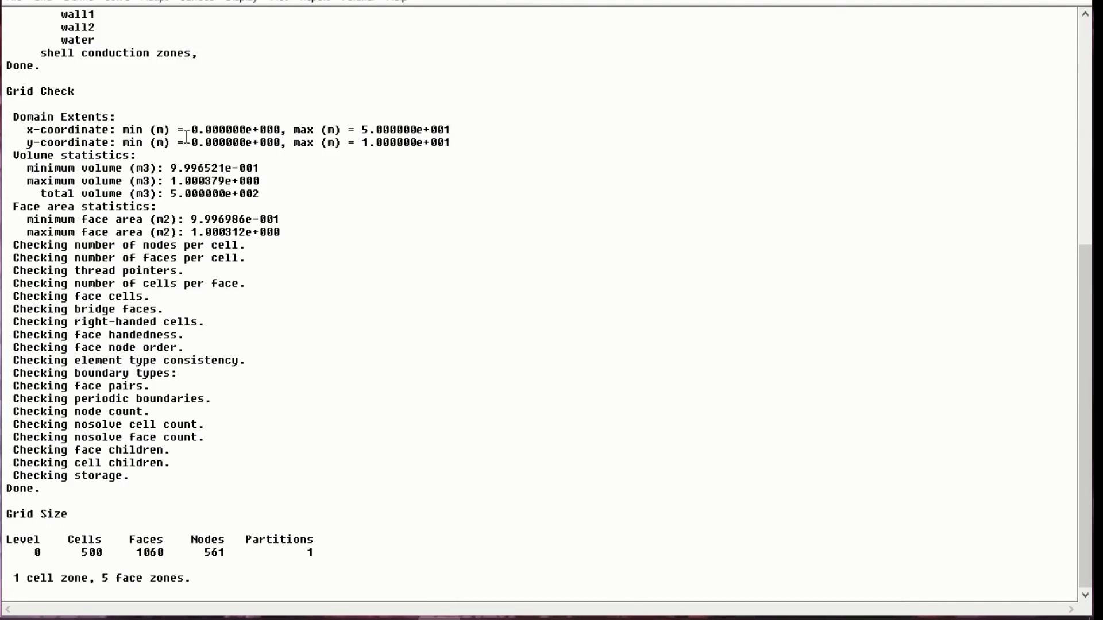
Copy water-liquid (h2o<l>) from the Fluent database into the case's fluid materials, keeping its default constant properties
{"action": "left_click", "coordinate": [78, 2]}
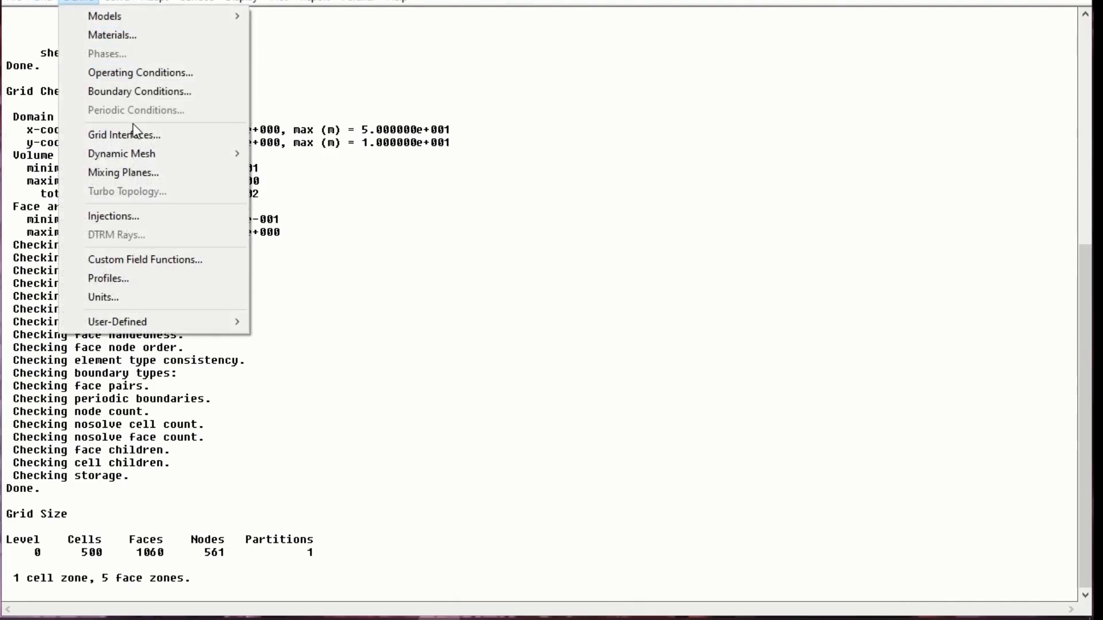
{"action": "mouse_move", "coordinate": [129, 17]}
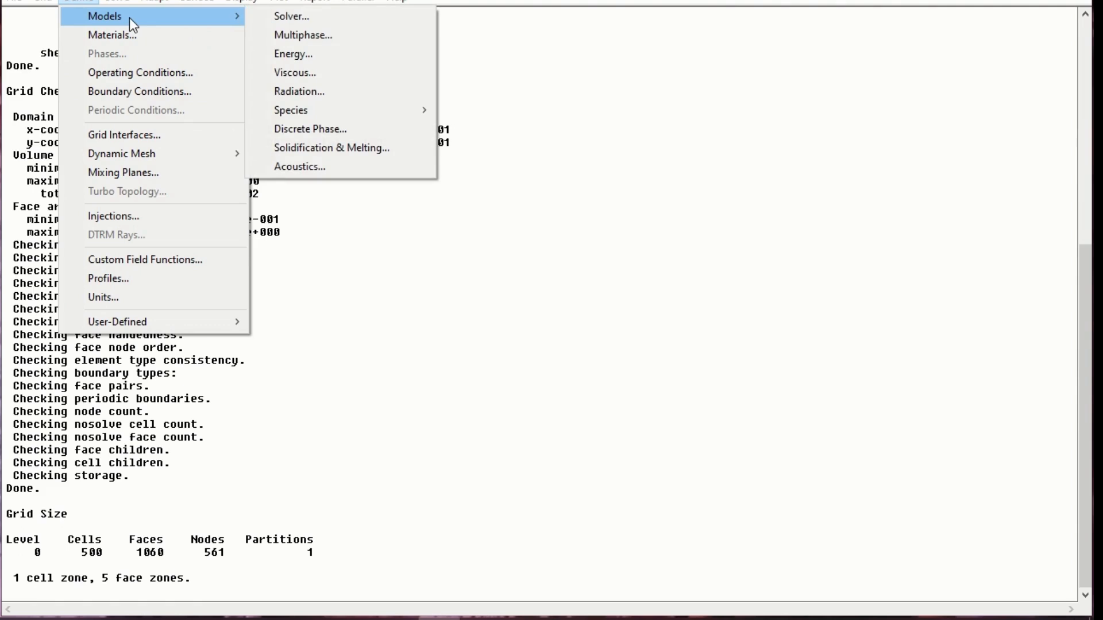
{"action": "mouse_move", "coordinate": [371, 115]}
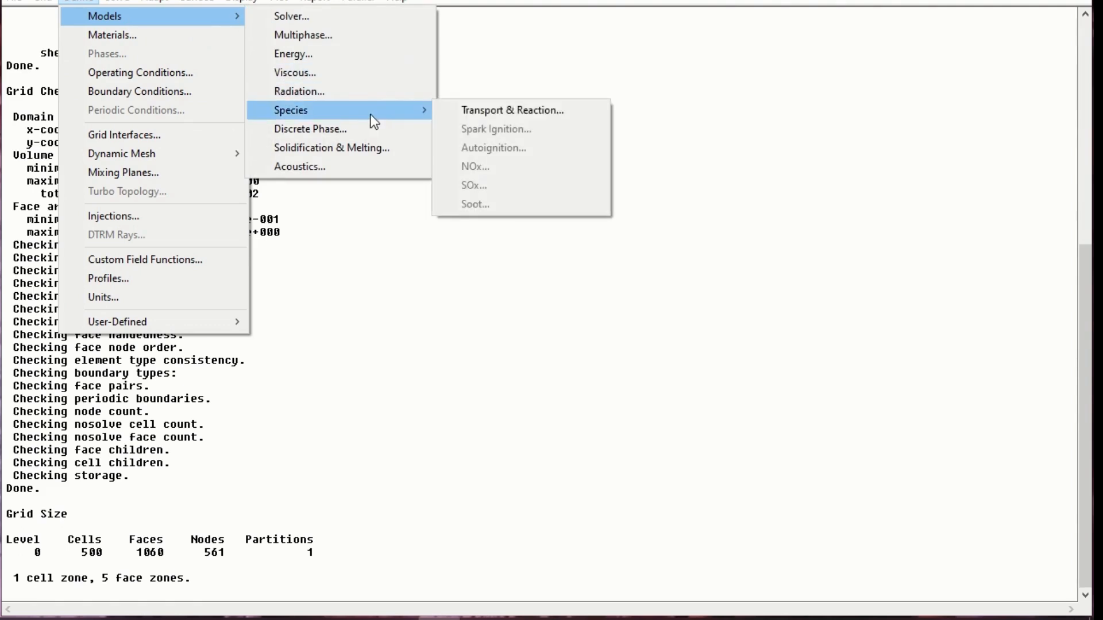
{"action": "left_click", "coordinate": [199, 36]}
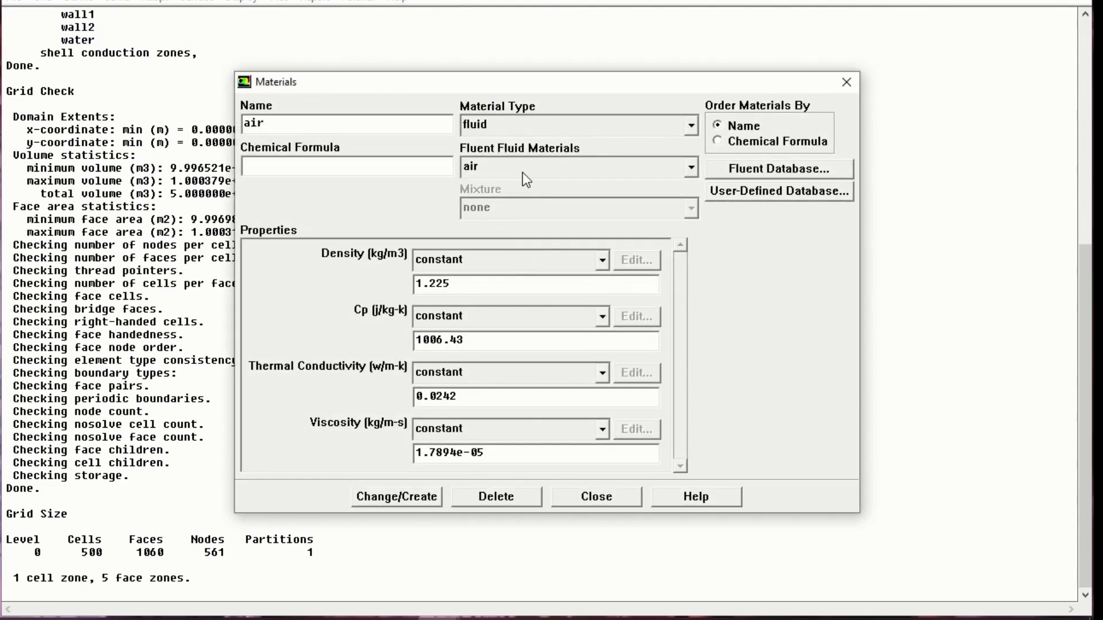
{"action": "left_click", "coordinate": [732, 171]}
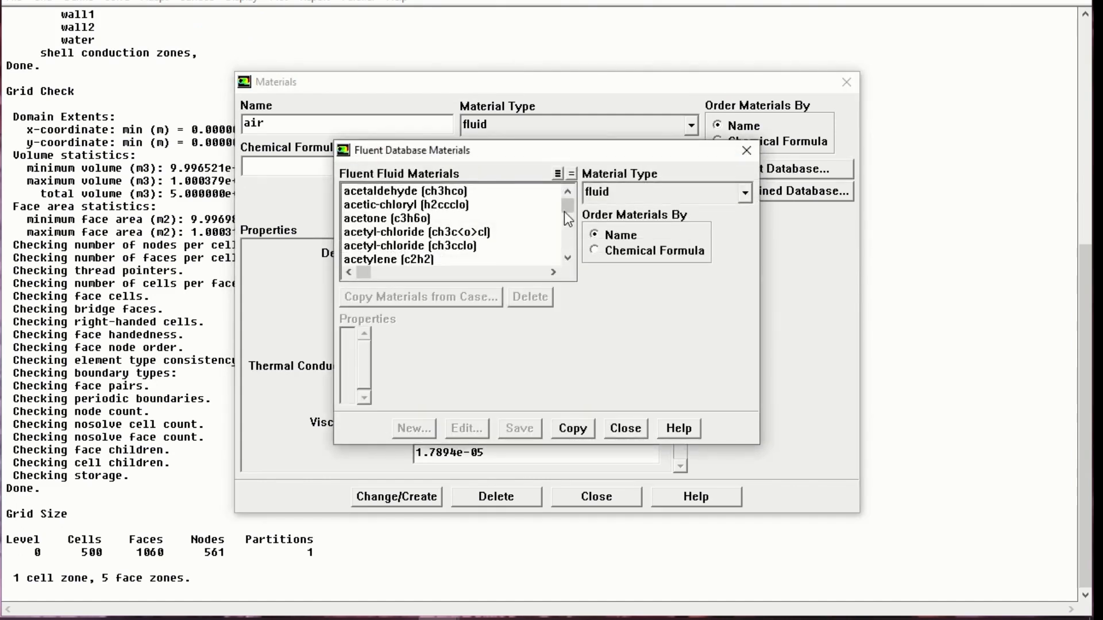
{"action": "left_click_drag", "start_coordinate": [567, 207], "coordinate": [567, 274]}
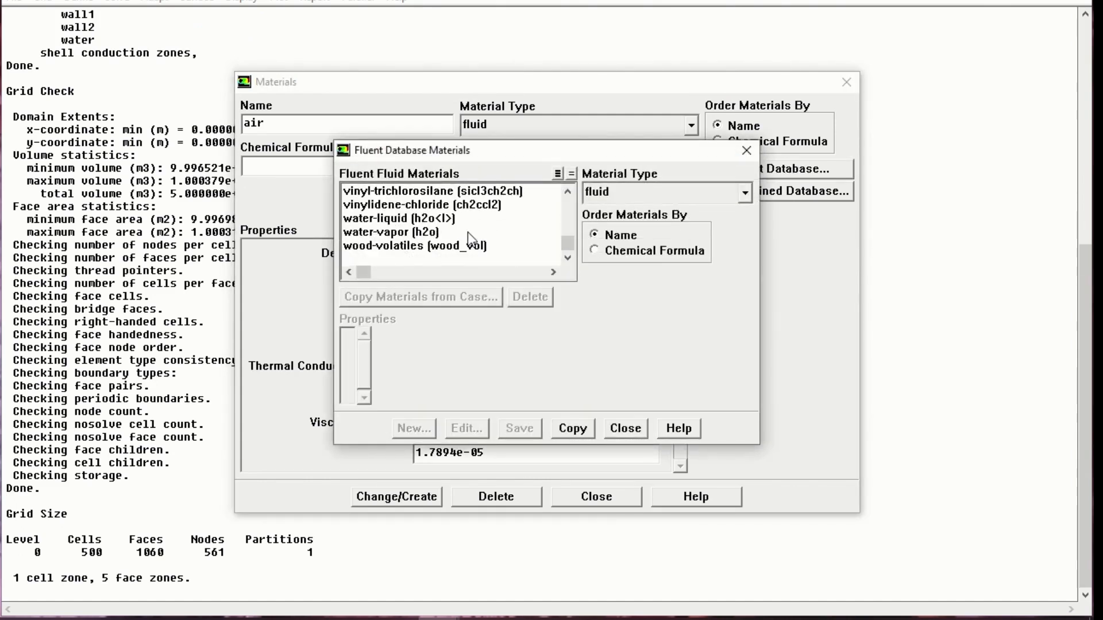
{"action": "left_click", "coordinate": [448, 219]}
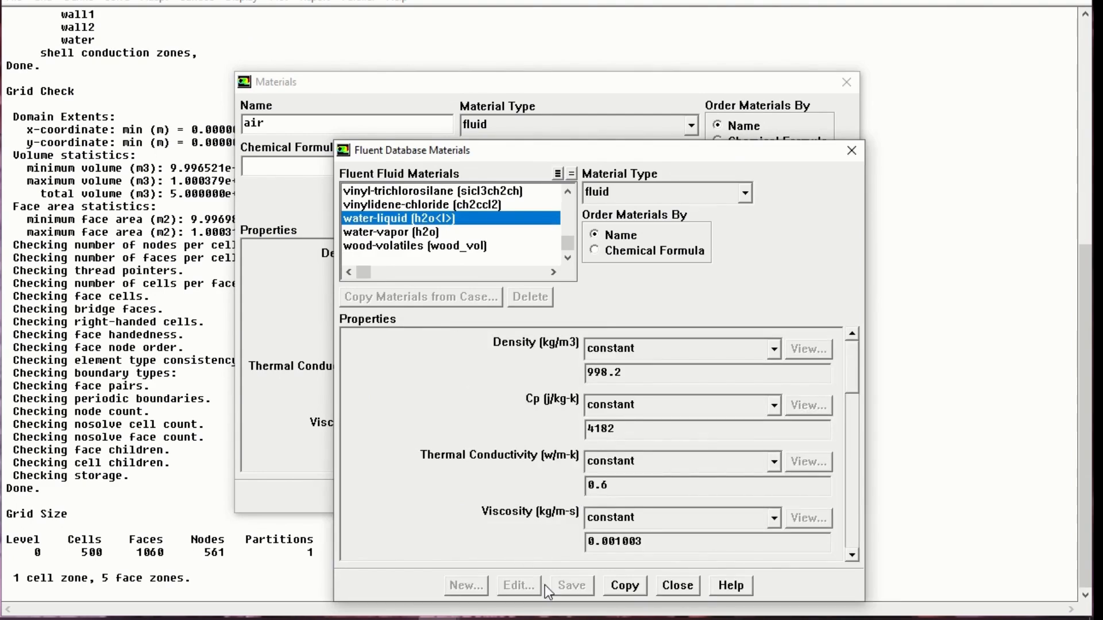
{"action": "left_click", "coordinate": [621, 586]}
{"action": "left_click", "coordinate": [675, 587]}
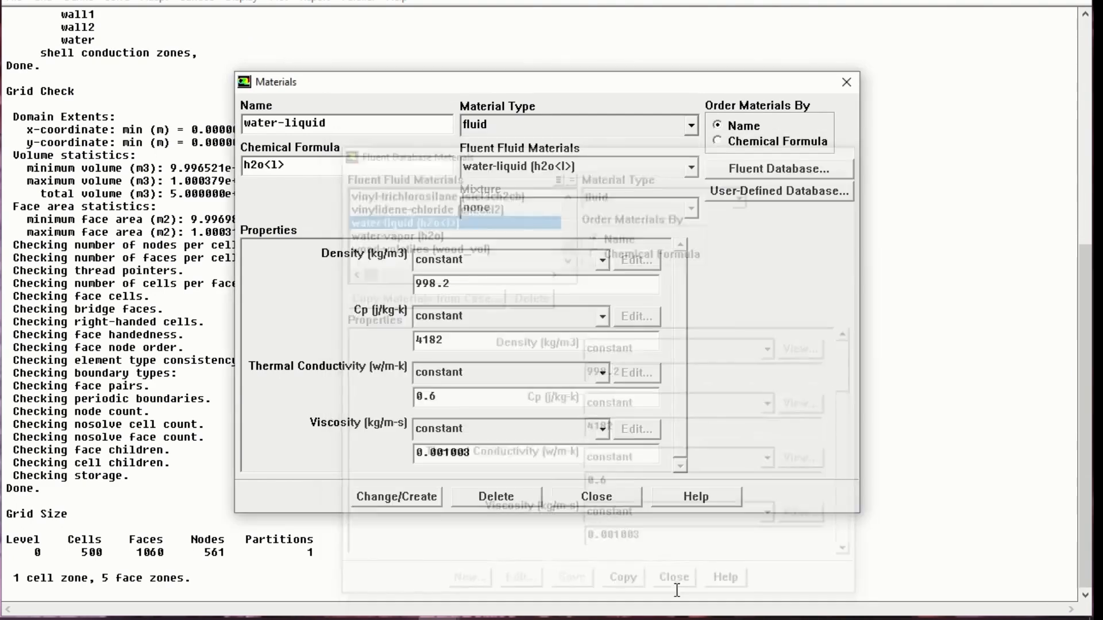
{"action": "left_click", "coordinate": [592, 499]}
Accept the operating conditions with 101325 pascal operating pressure, reference pressure location at X 0, Y 0, and gravity off
{"action": "left_click_drag", "start_coordinate": [89, 7], "coordinate": [88, 2]}
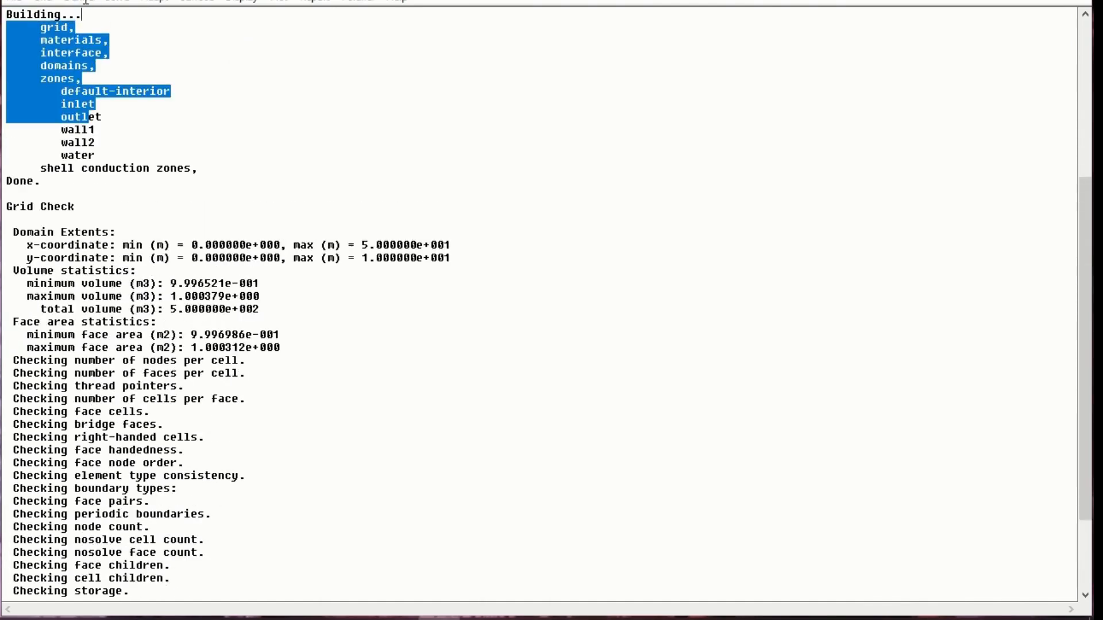
{"action": "left_click", "coordinate": [86, 1]}
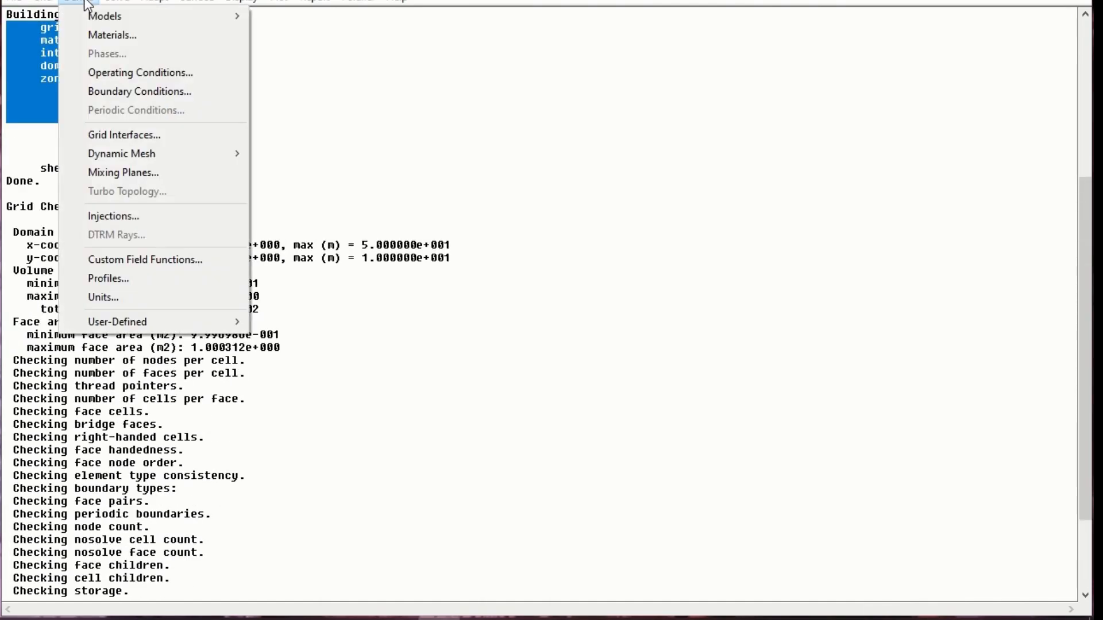
{"action": "left_click", "coordinate": [130, 70]}
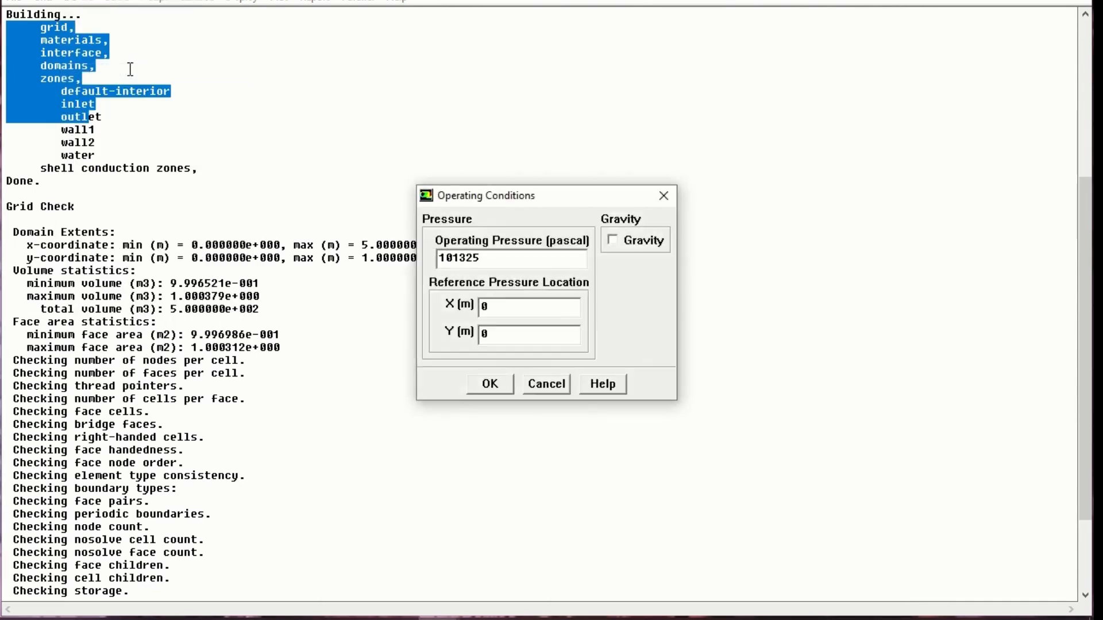
{"action": "left_click", "coordinate": [492, 385]}
Review the boundary types assigned to the default-interior, outlet and wall1 zones without changing them
{"action": "left_click", "coordinate": [80, 2]}
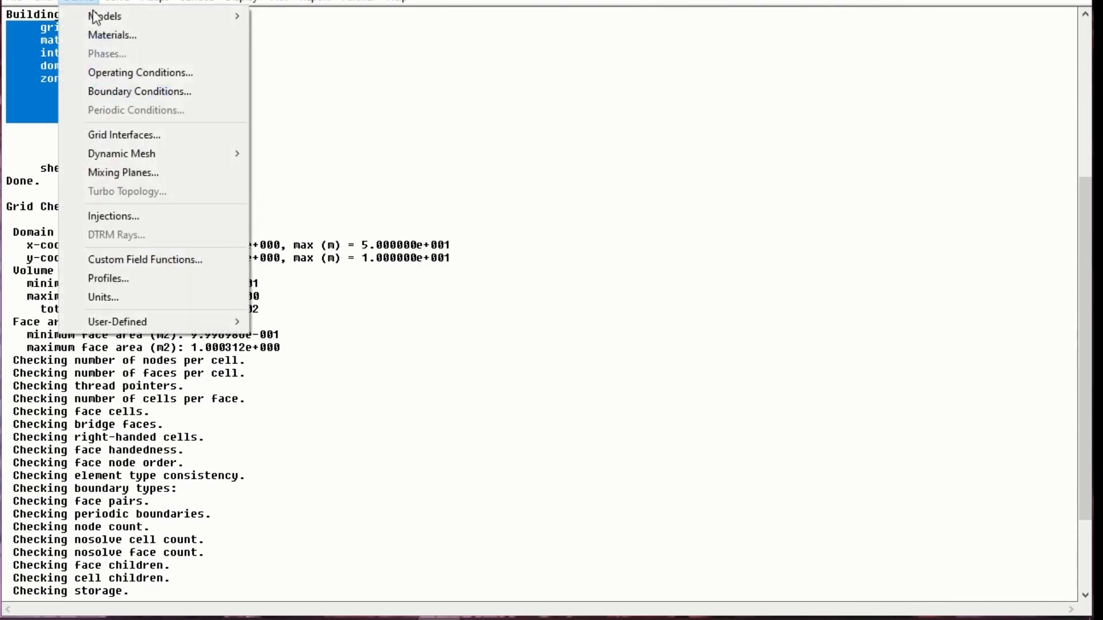
{"action": "left_click", "coordinate": [140, 92]}
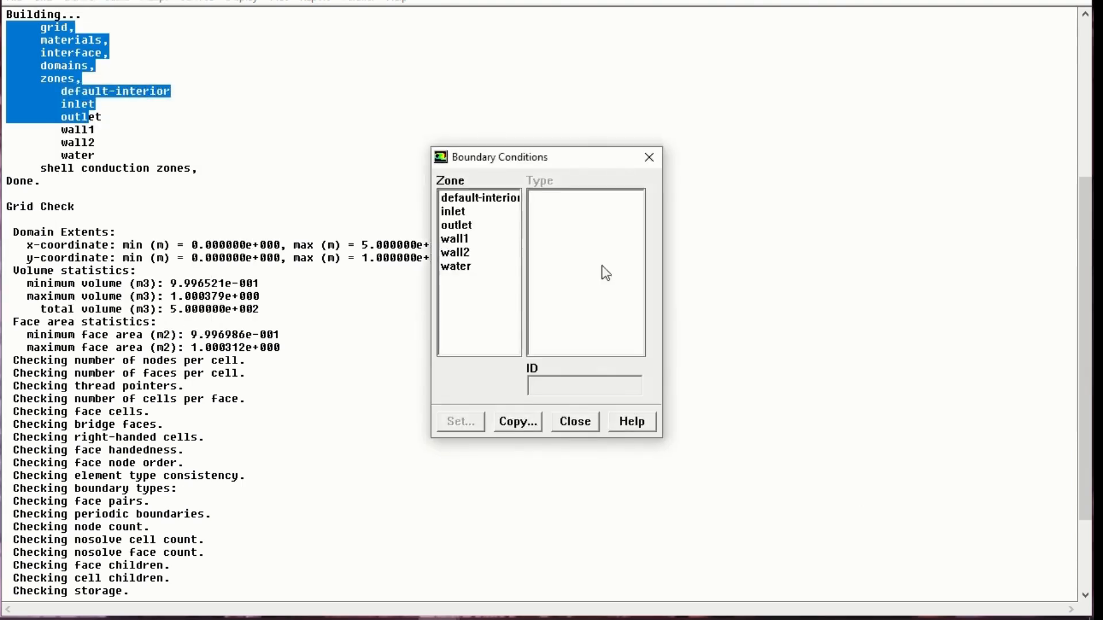
{"action": "left_click", "coordinate": [470, 225]}
{"action": "left_click", "coordinate": [476, 198]}
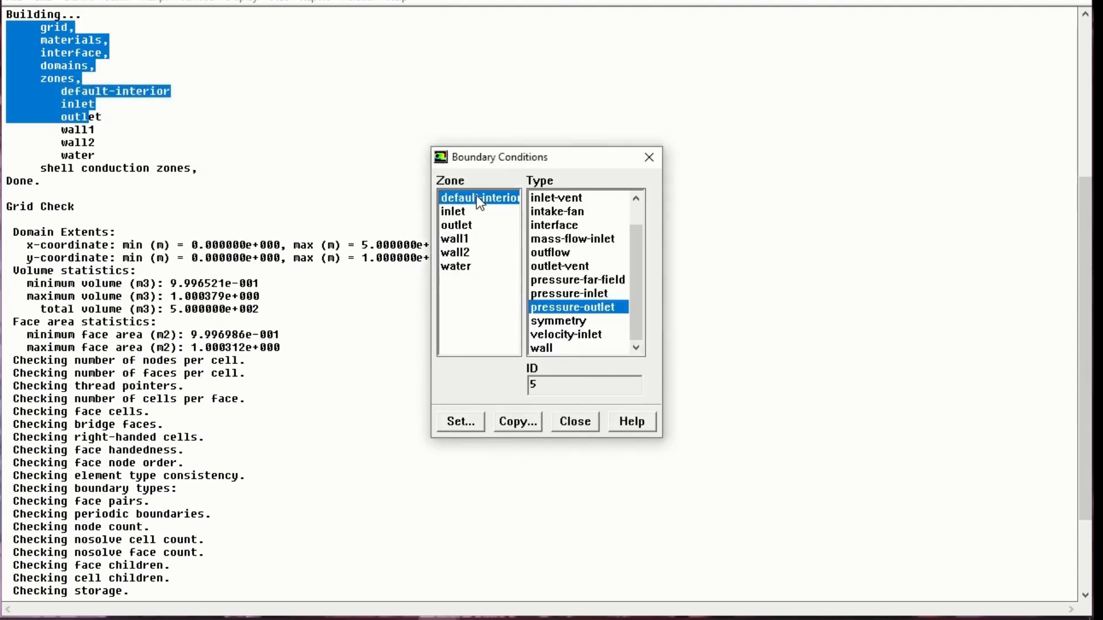
{"action": "left_click", "coordinate": [476, 226]}
{"action": "left_click", "coordinate": [477, 240]}
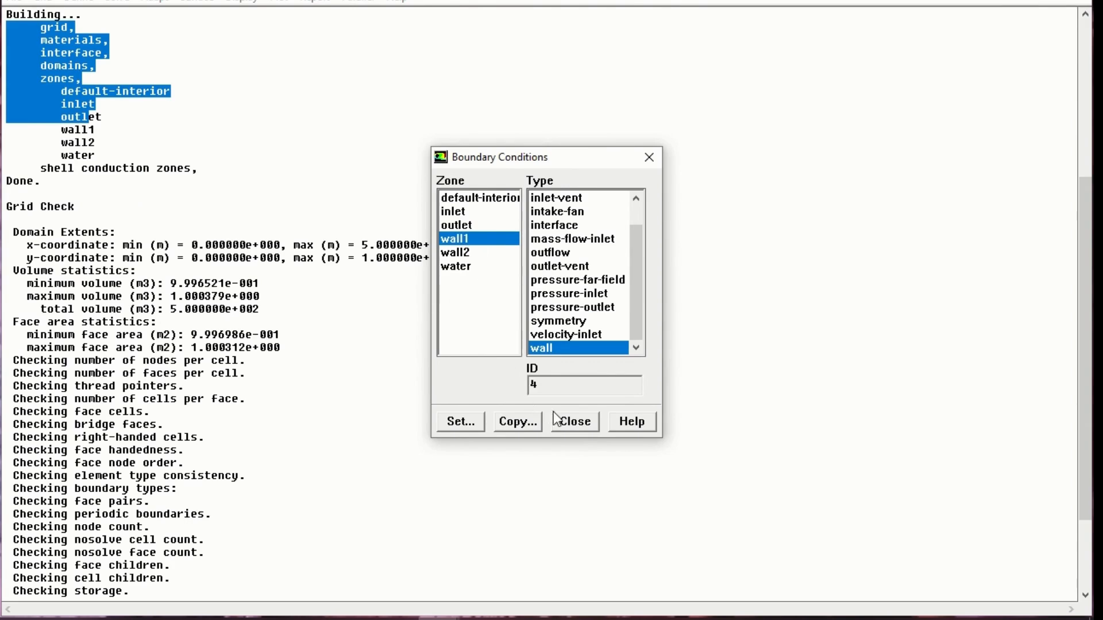
{"action": "left_click", "coordinate": [569, 421]}
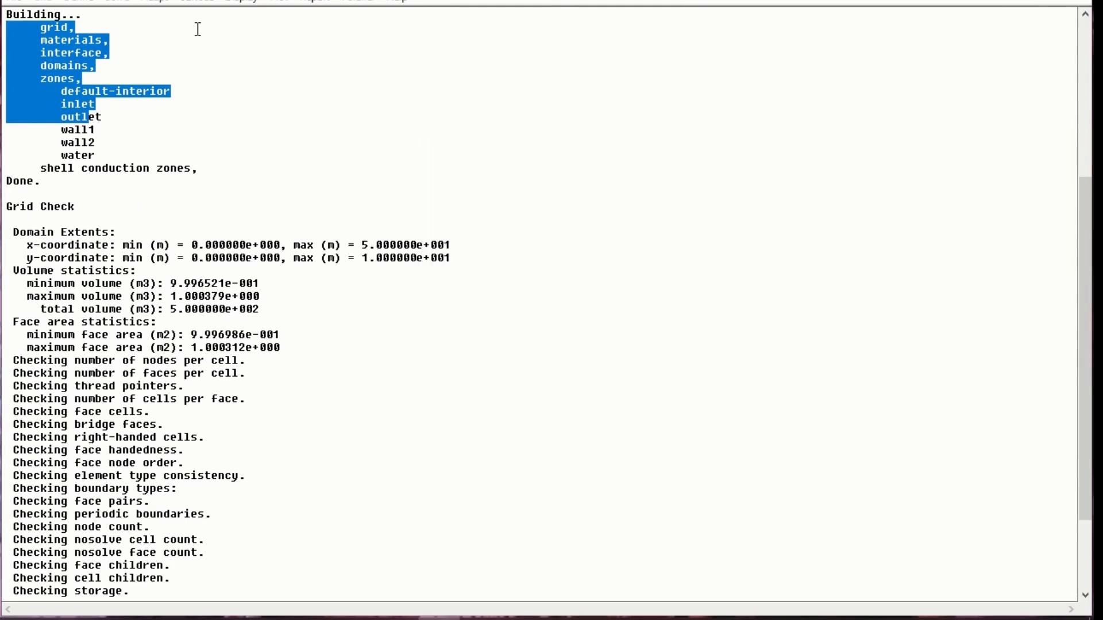
Check the grid interface settings and close them without creating an interface
{"action": "left_click", "coordinate": [78, 3]}
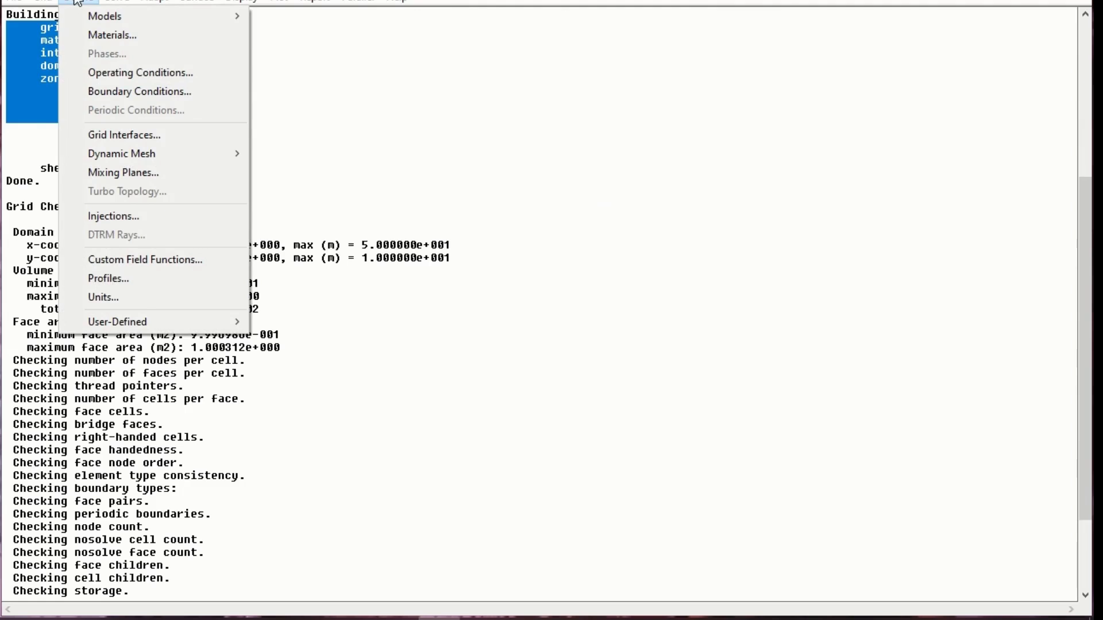
{"action": "left_click", "coordinate": [123, 134]}
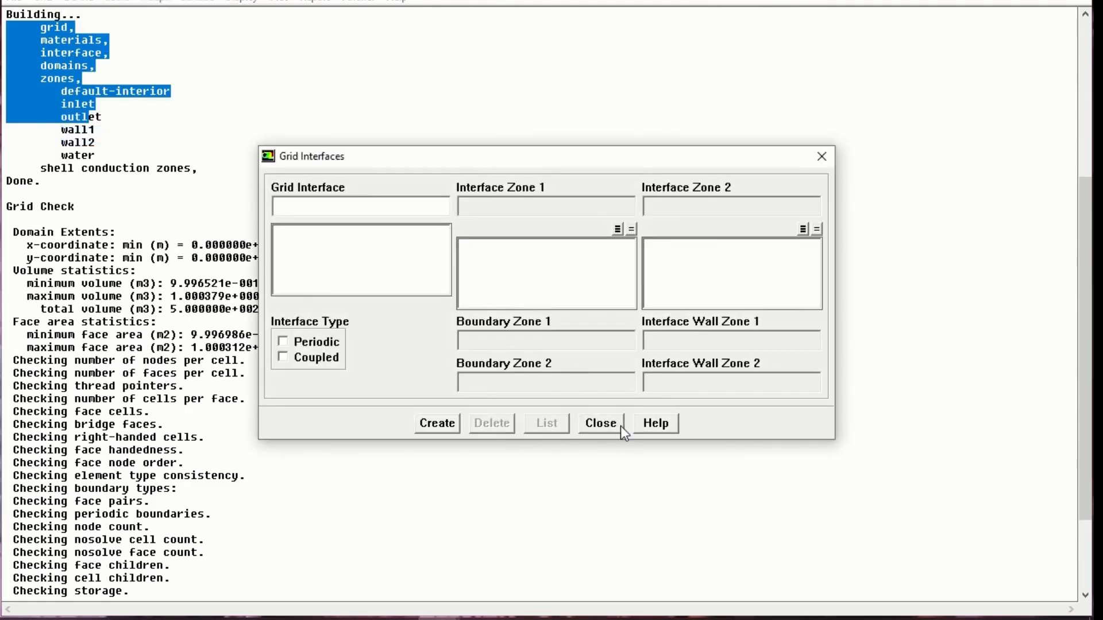
{"action": "left_click", "coordinate": [601, 423]}
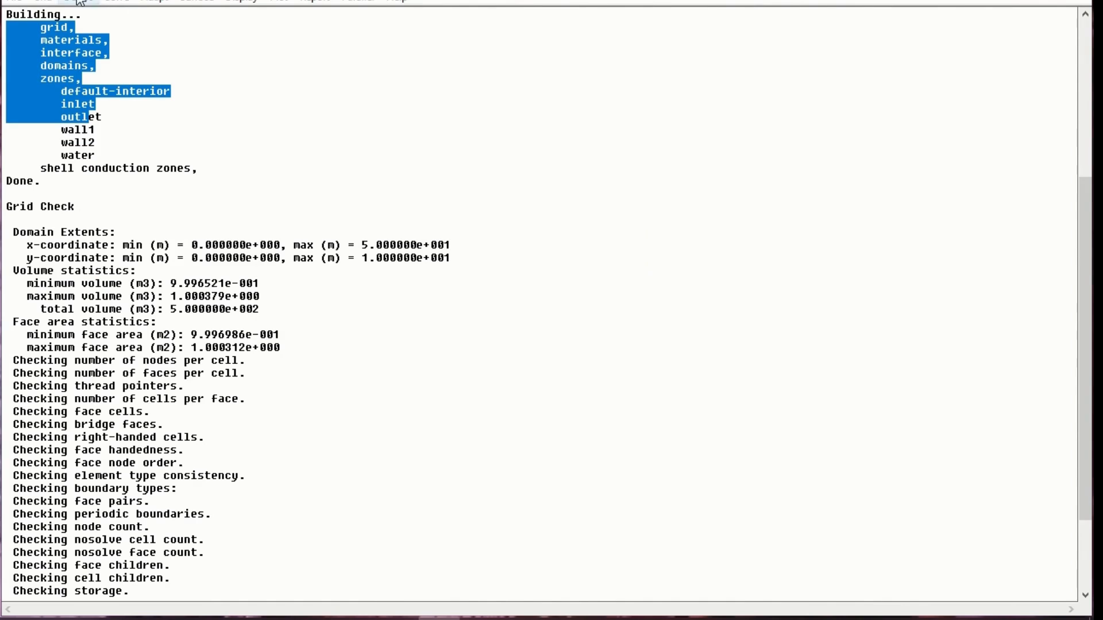
{"action": "left_click", "coordinate": [81, 3]}
{"action": "mouse_move", "coordinate": [149, 154]}
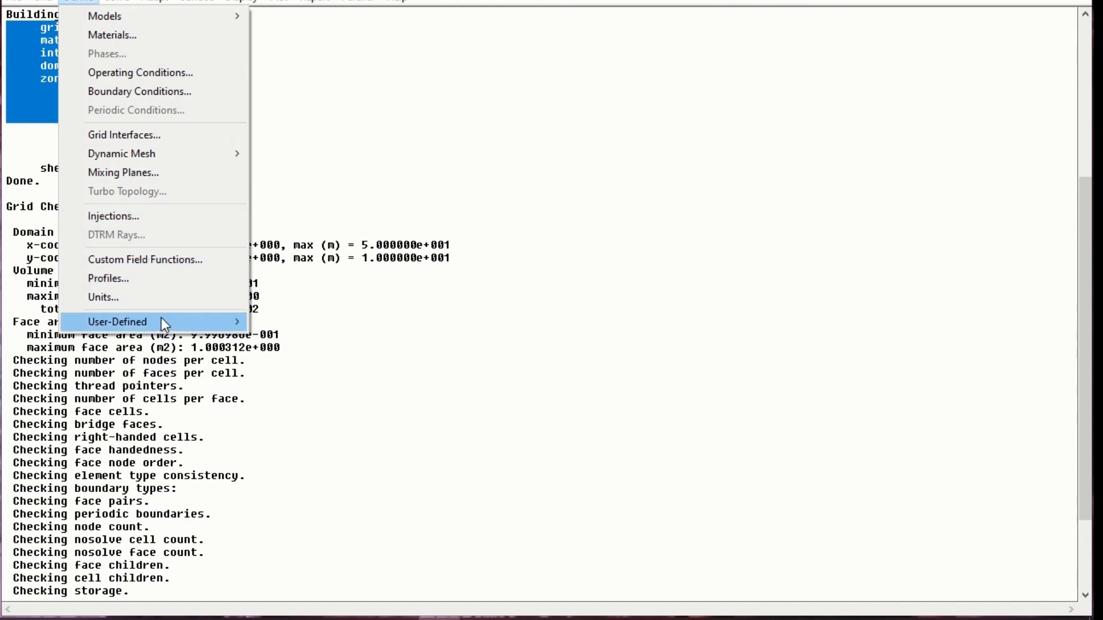
{"action": "mouse_move", "coordinate": [164, 324]}
Set momentum, turbulent kinetic energy and turbulent dissipation rate discretization to Second Order Upwind, keeping Standard pressure and SIMPLE coupling
{"action": "mouse_move", "coordinate": [118, 2]}
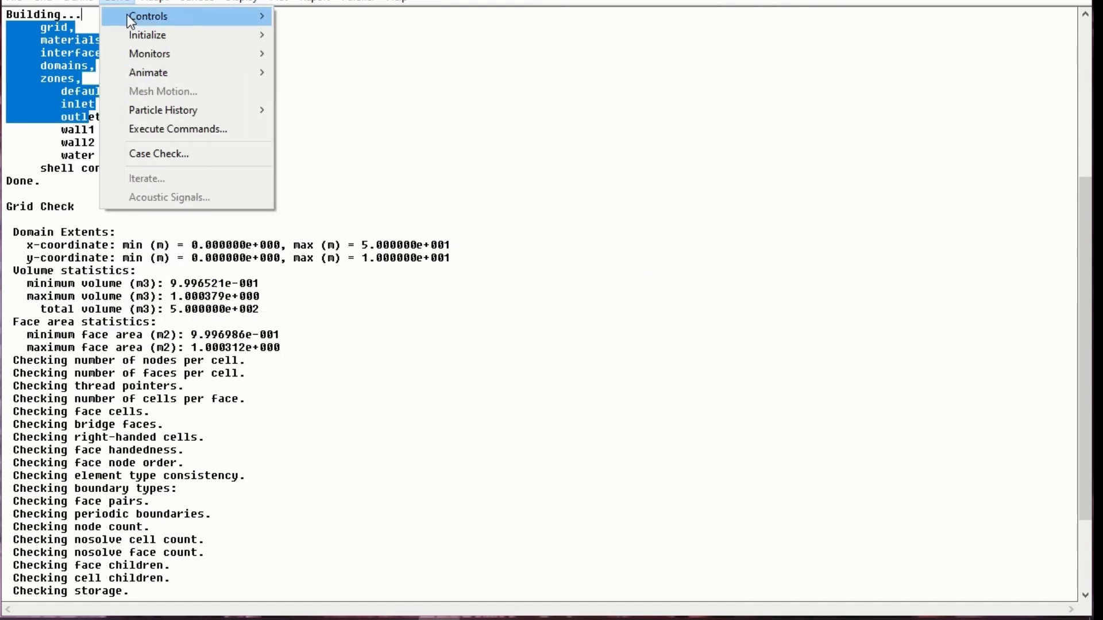
{"action": "mouse_move", "coordinate": [251, 15]}
{"action": "left_click", "coordinate": [321, 16]}
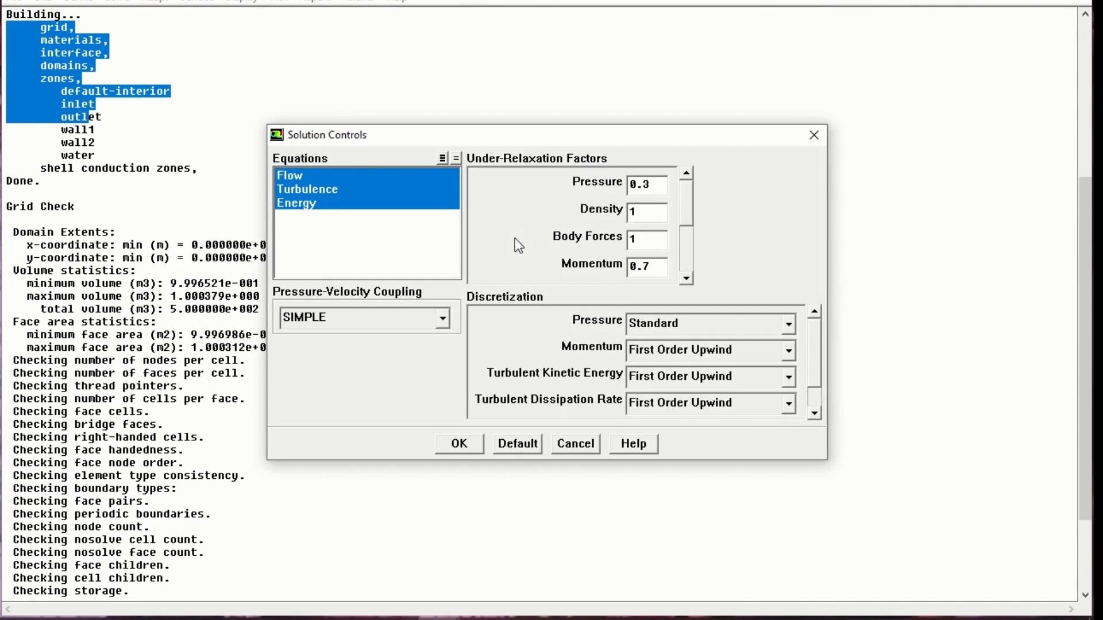
{"action": "left_click", "coordinate": [691, 351]}
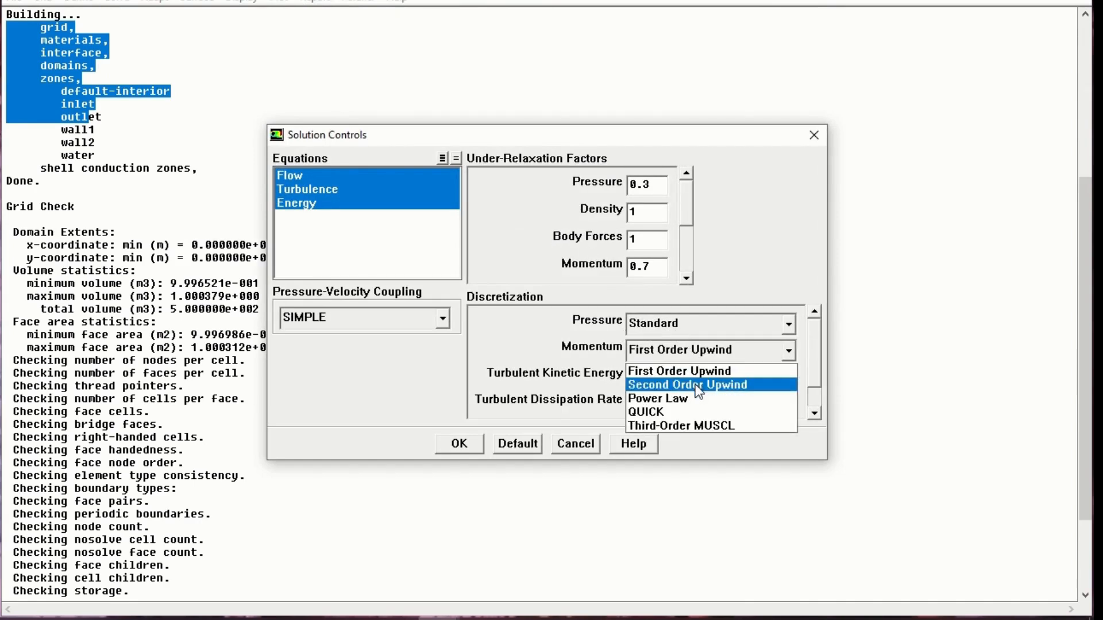
{"action": "left_click", "coordinate": [696, 379]}
{"action": "left_click", "coordinate": [695, 376]}
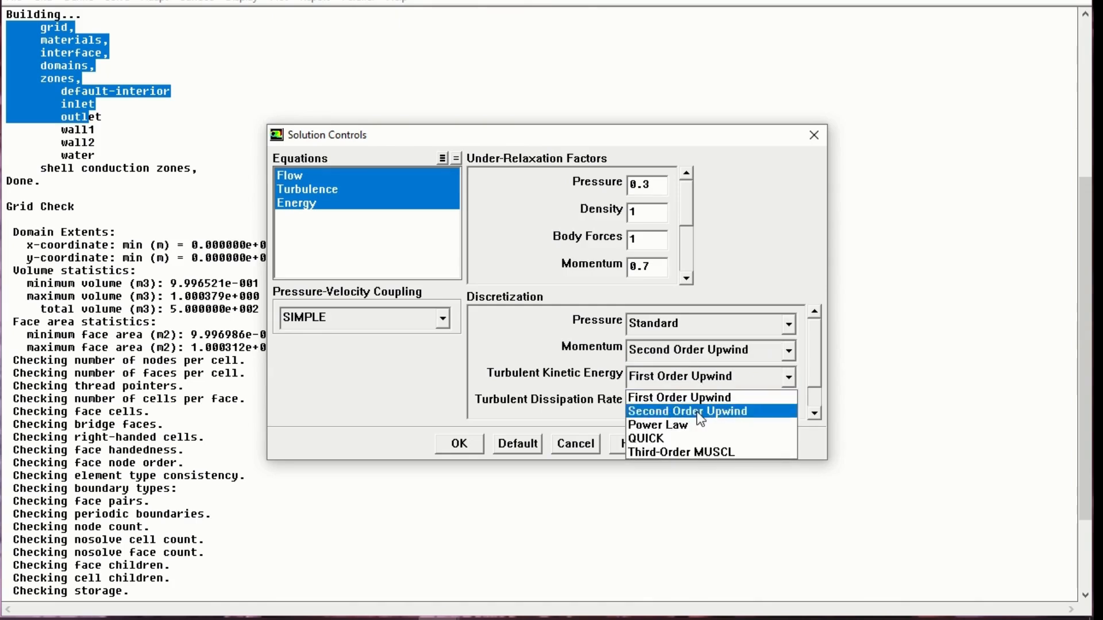
{"action": "left_click", "coordinate": [696, 412]}
{"action": "left_click", "coordinate": [697, 409]}
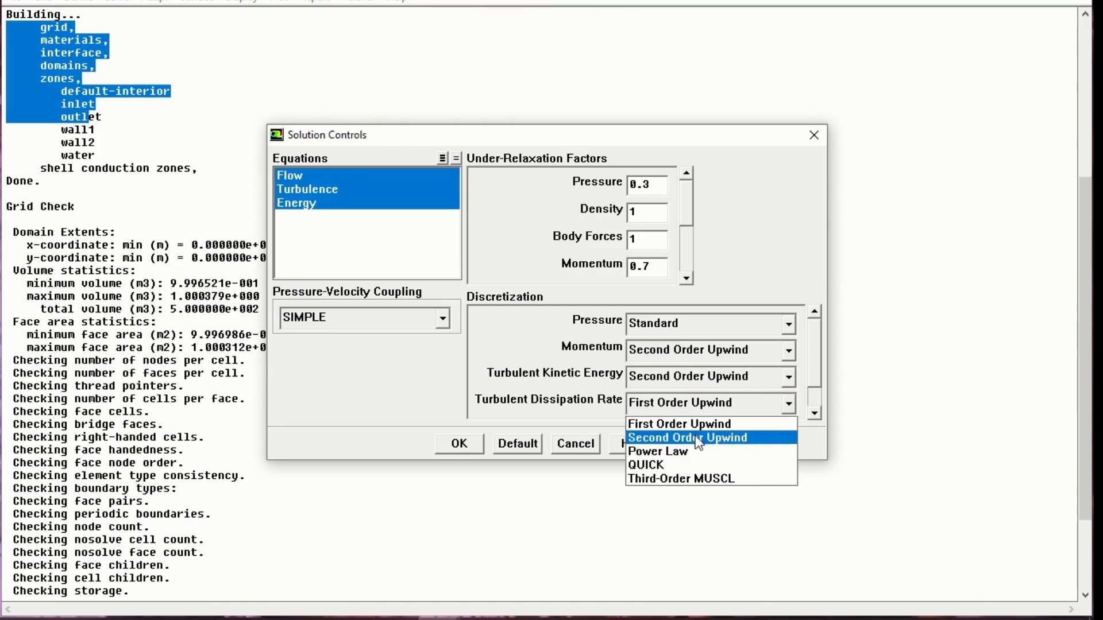
{"action": "left_click", "coordinate": [699, 439]}
{"action": "left_click", "coordinate": [710, 325]}
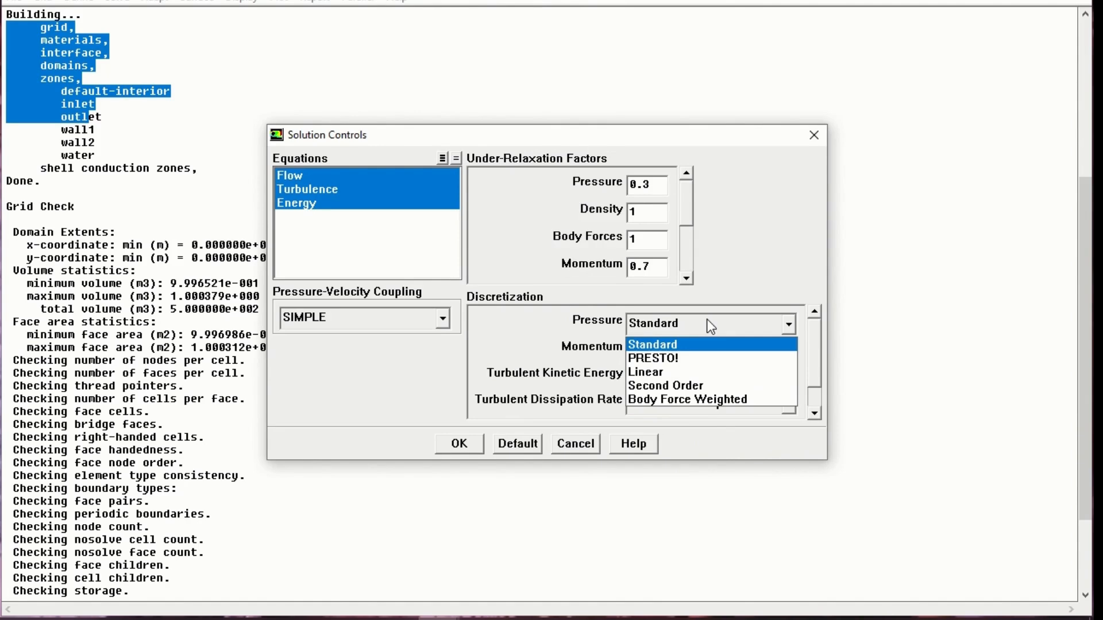
{"action": "left_click", "coordinate": [711, 327]}
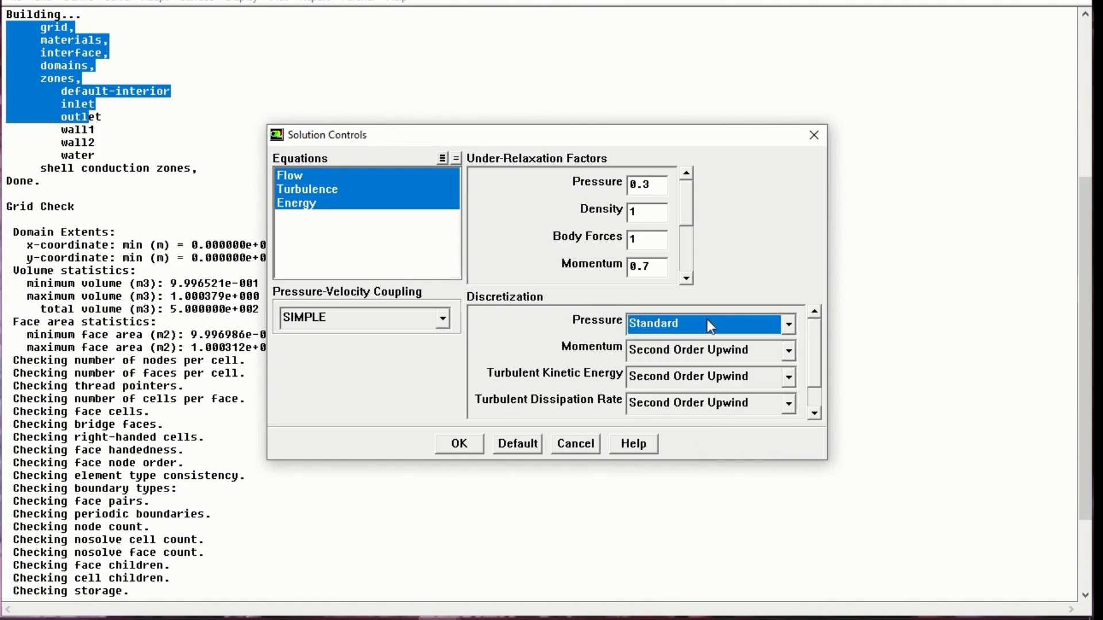
{"action": "left_click", "coordinate": [476, 443]}
Accept the default multigrid controls with V-Cycle for pressure, Flexible for momentum and the Gauss-Seidel smoother
{"action": "left_click", "coordinate": [122, 3]}
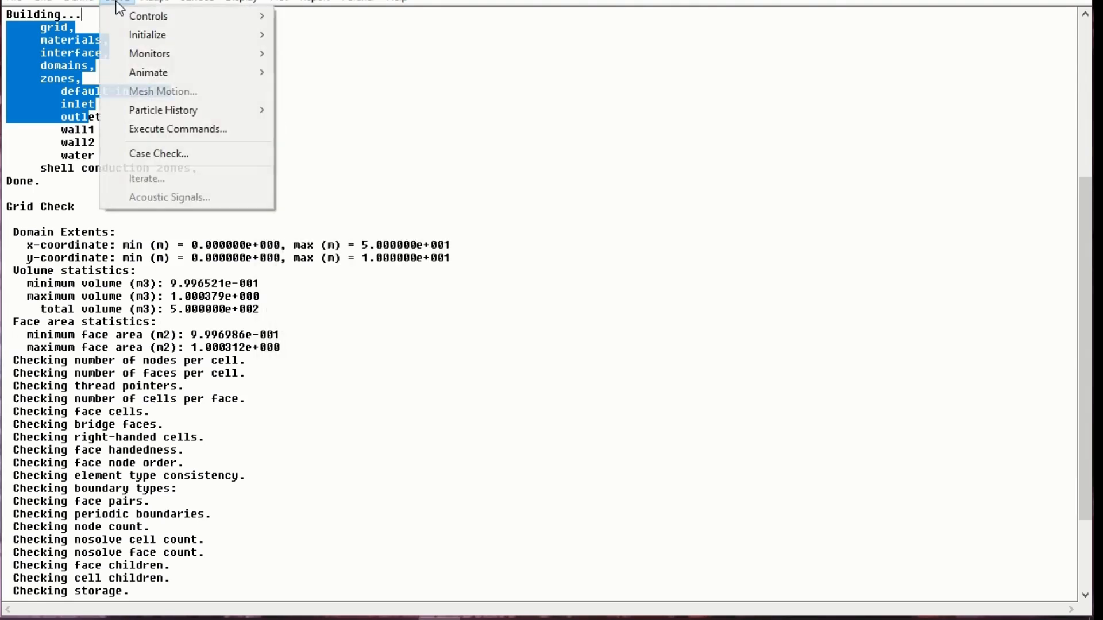
{"action": "mouse_move", "coordinate": [126, 20]}
{"action": "left_click", "coordinate": [290, 34]}
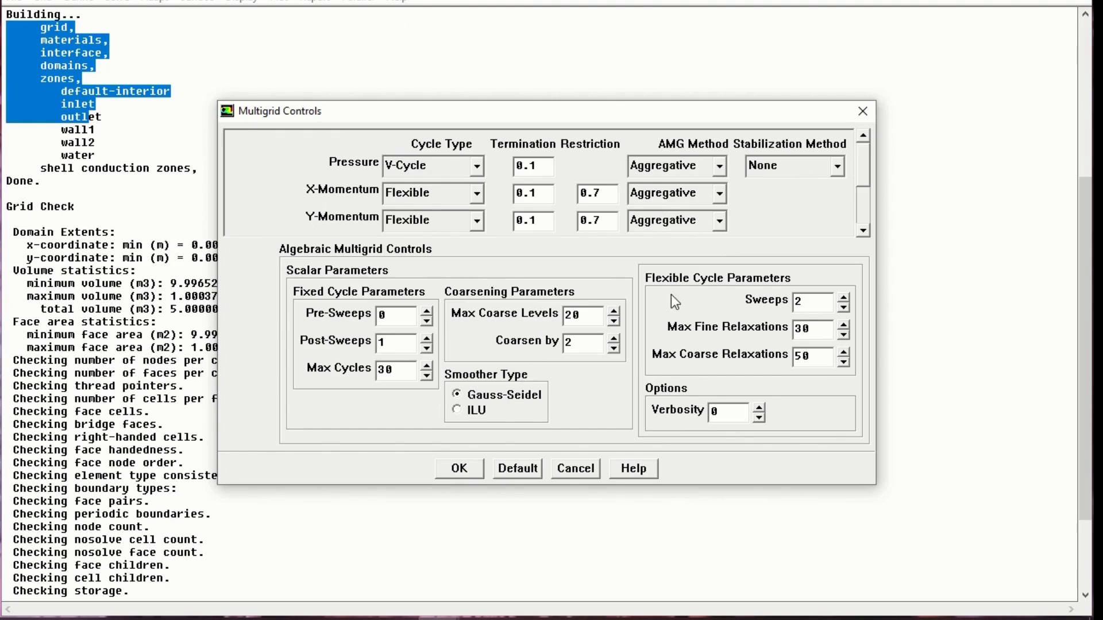
{"action": "left_click", "coordinate": [469, 472]}
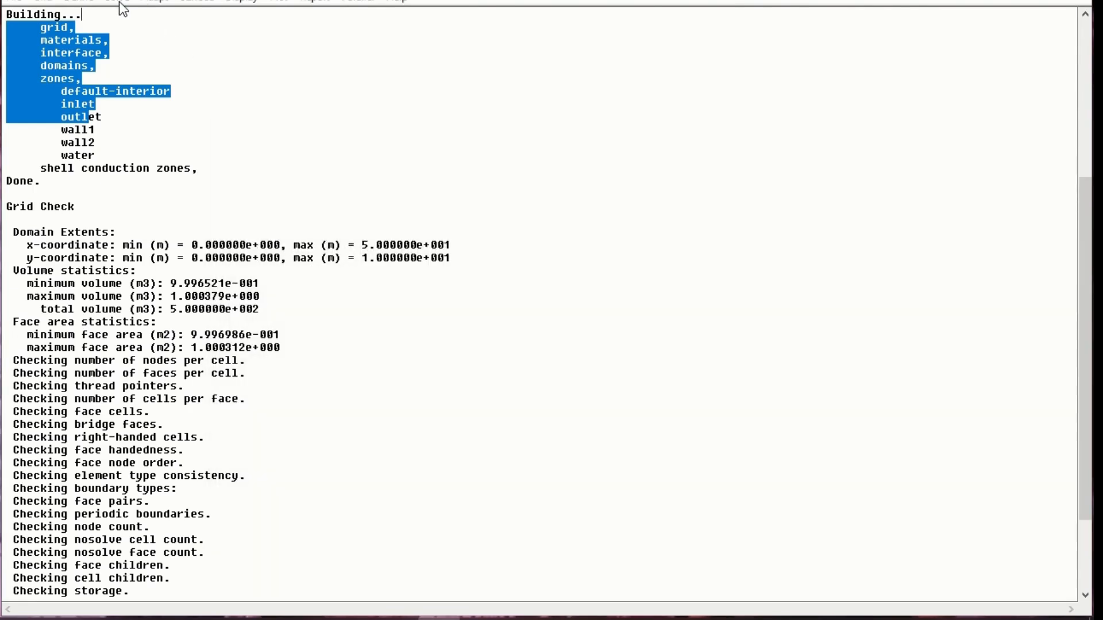
Accept the default solution limits for absolute pressure, static temperature and turbulence quantities
{"action": "left_click", "coordinate": [122, 4]}
{"action": "mouse_move", "coordinate": [192, 16]}
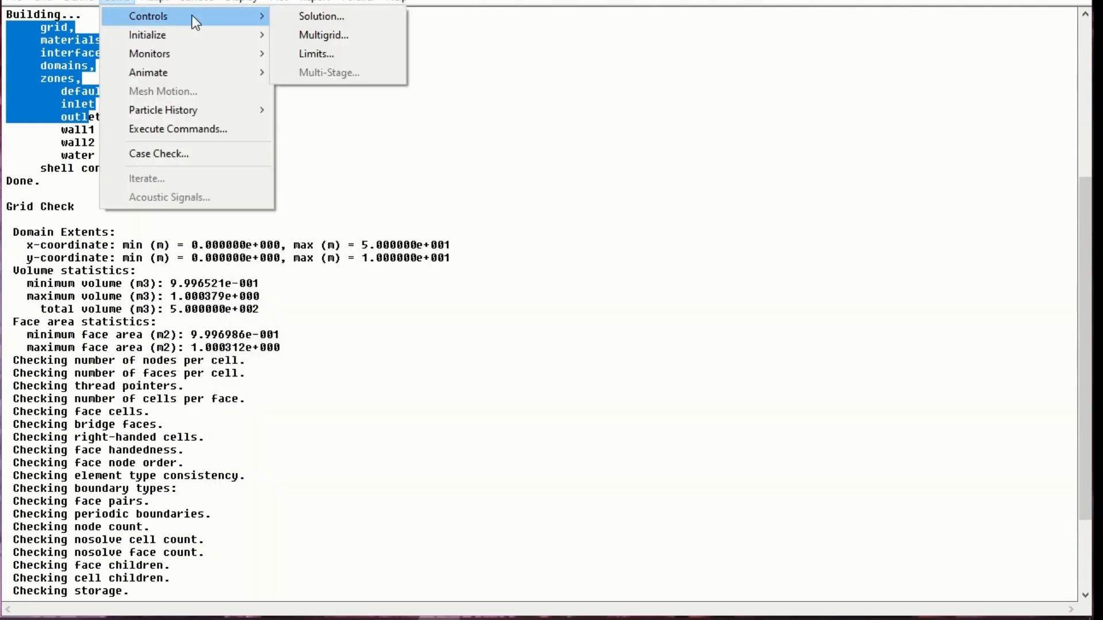
{"action": "left_click", "coordinate": [338, 52]}
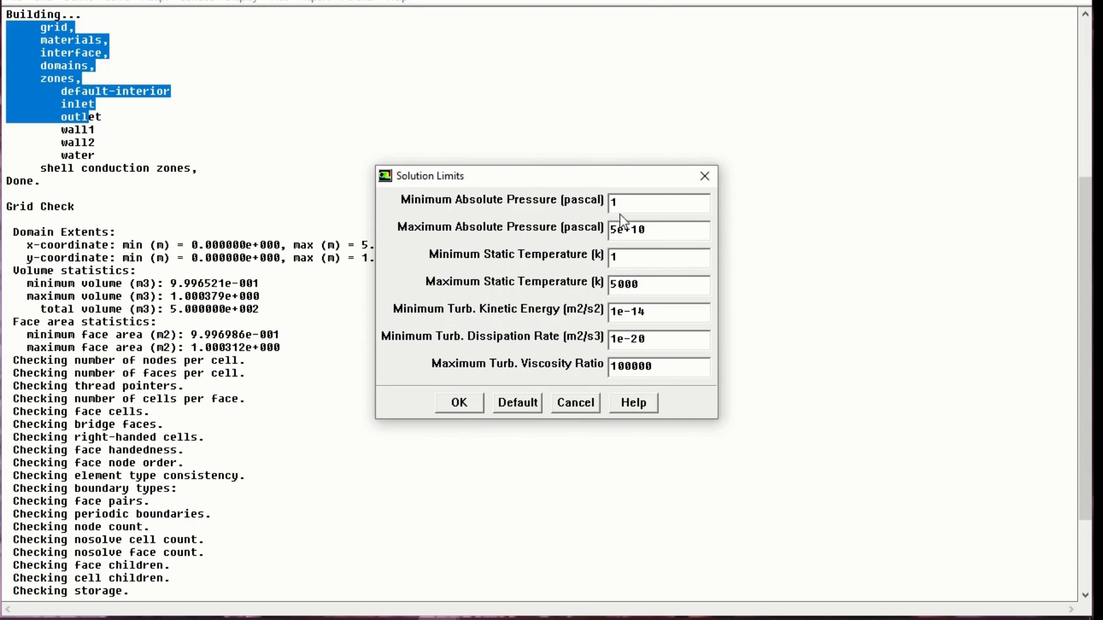
{"action": "left_click", "coordinate": [458, 404]}
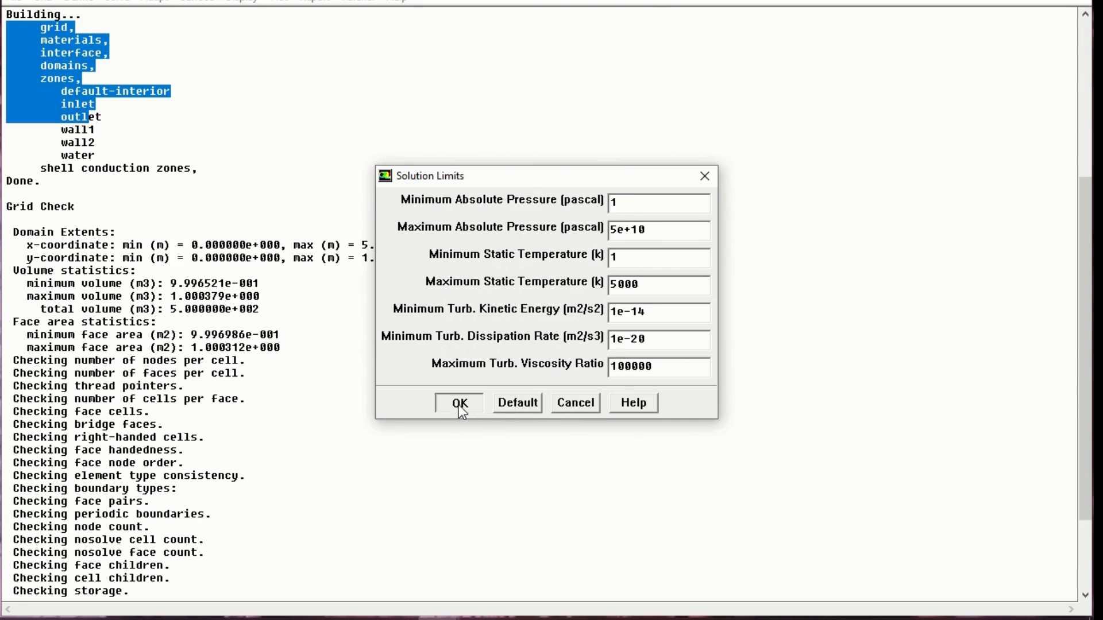
Initialize the solution computed from all-zones with X Velocity 5 m/s and Y Velocity 5 m/s, relative to cell zone
{"action": "left_click", "coordinate": [117, 2]}
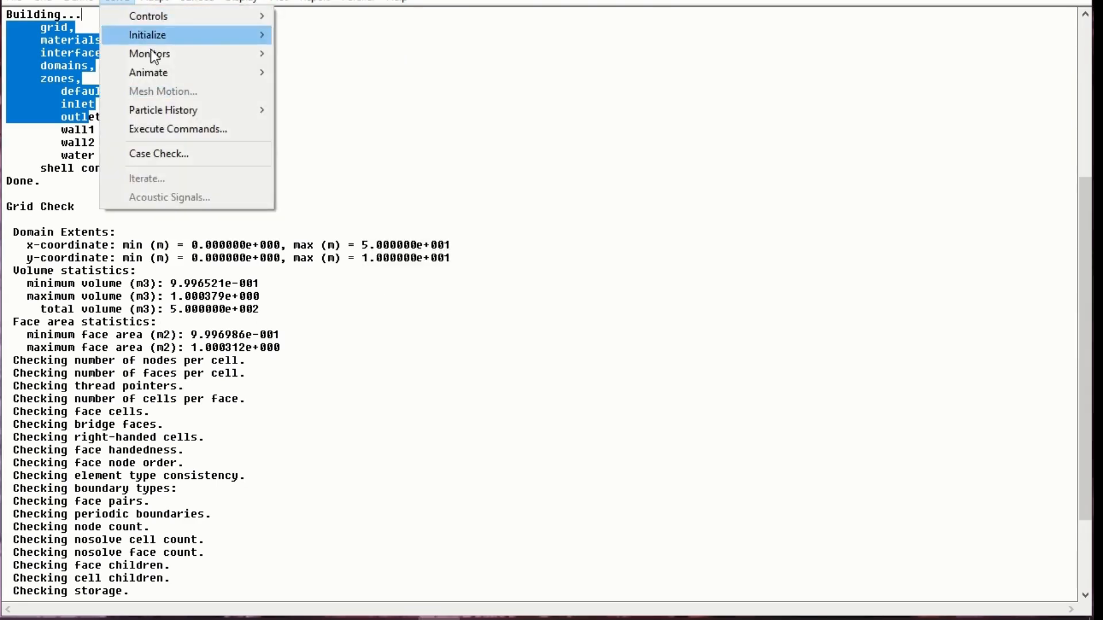
{"action": "mouse_move", "coordinate": [157, 53]}
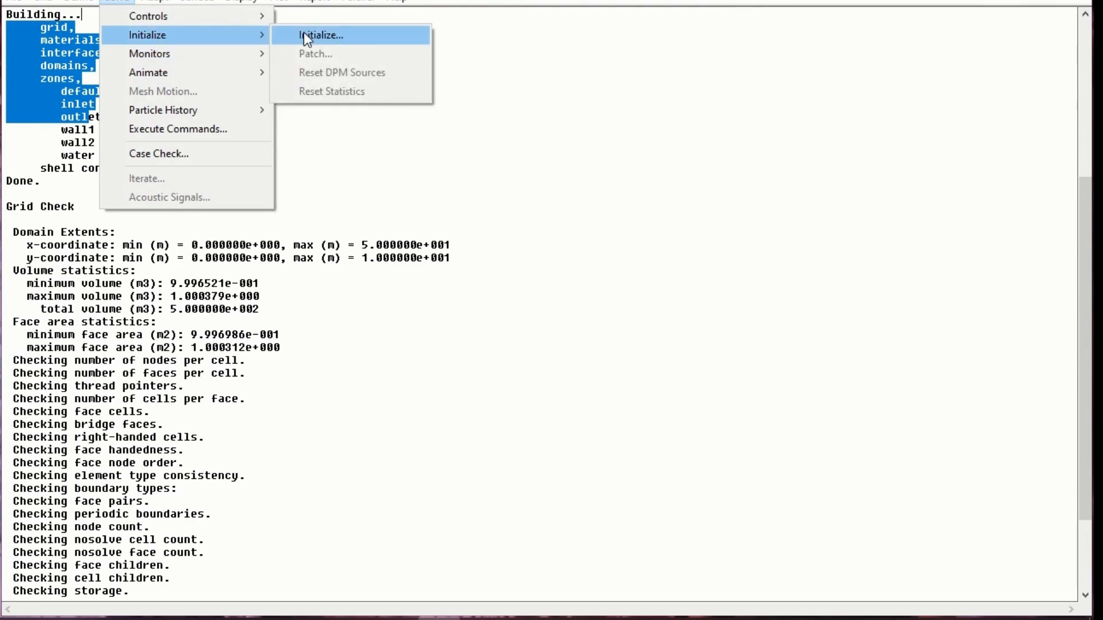
{"action": "left_click", "coordinate": [313, 35]}
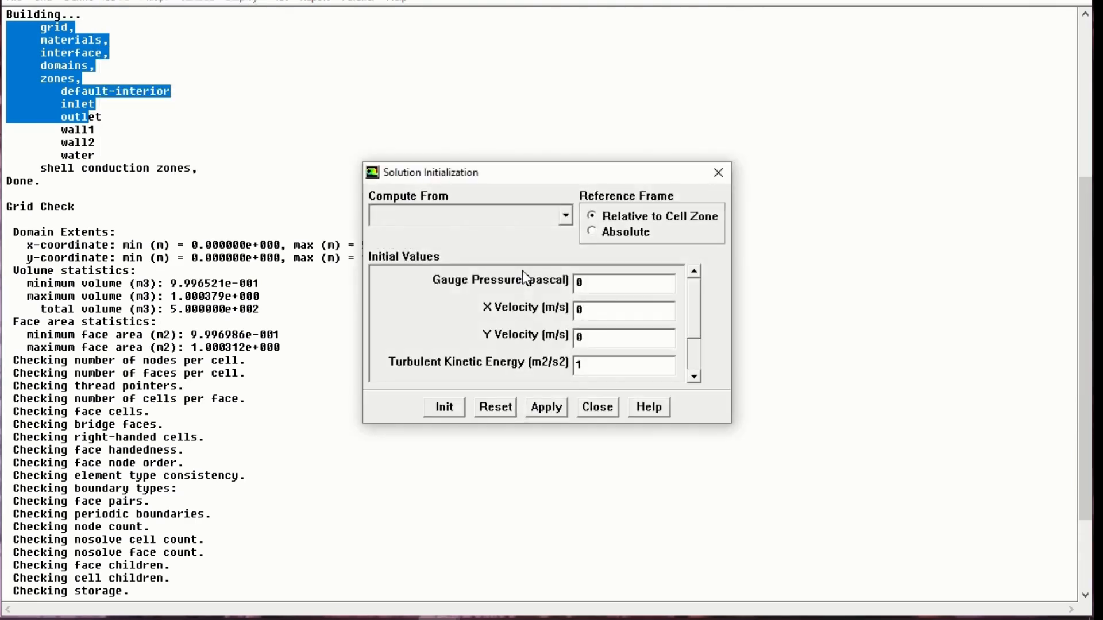
{"action": "left_click", "coordinate": [521, 217]}
{"action": "left_click", "coordinate": [519, 238]}
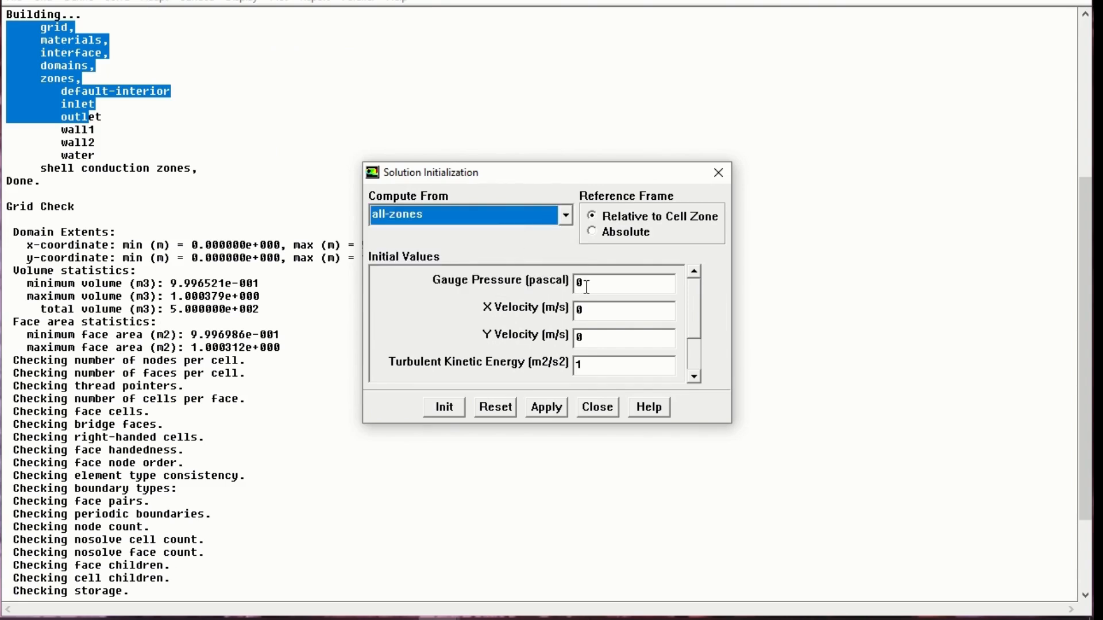
{"action": "double_click", "coordinate": [617, 313]}
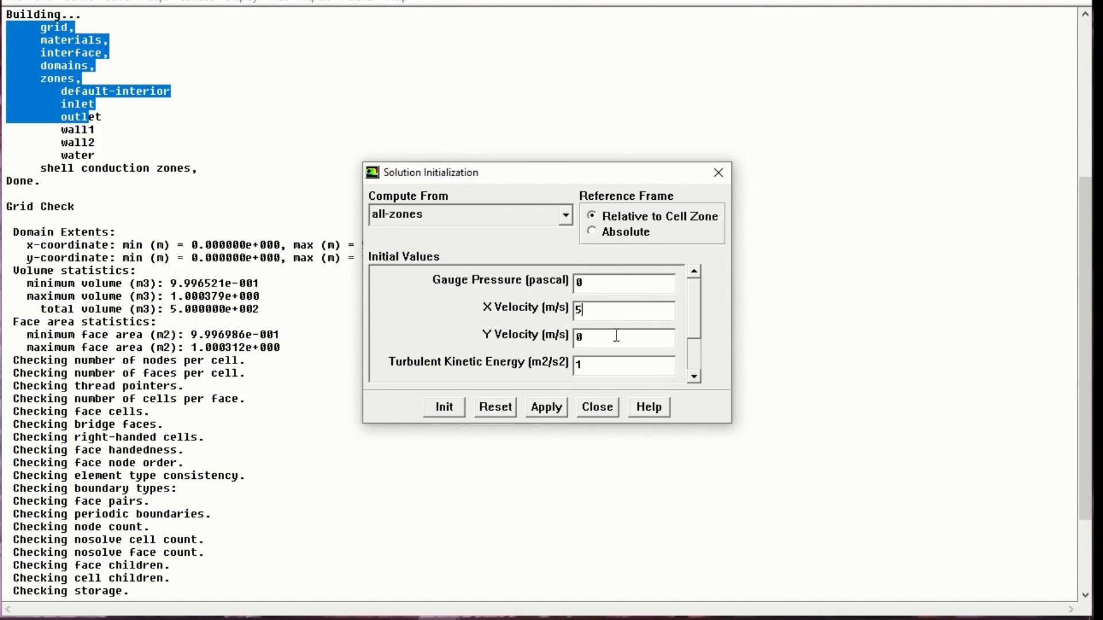
{"action": "type", "text": "5"}
{"action": "left_click", "coordinate": [695, 374]}
{"action": "left_click", "coordinate": [694, 374]}
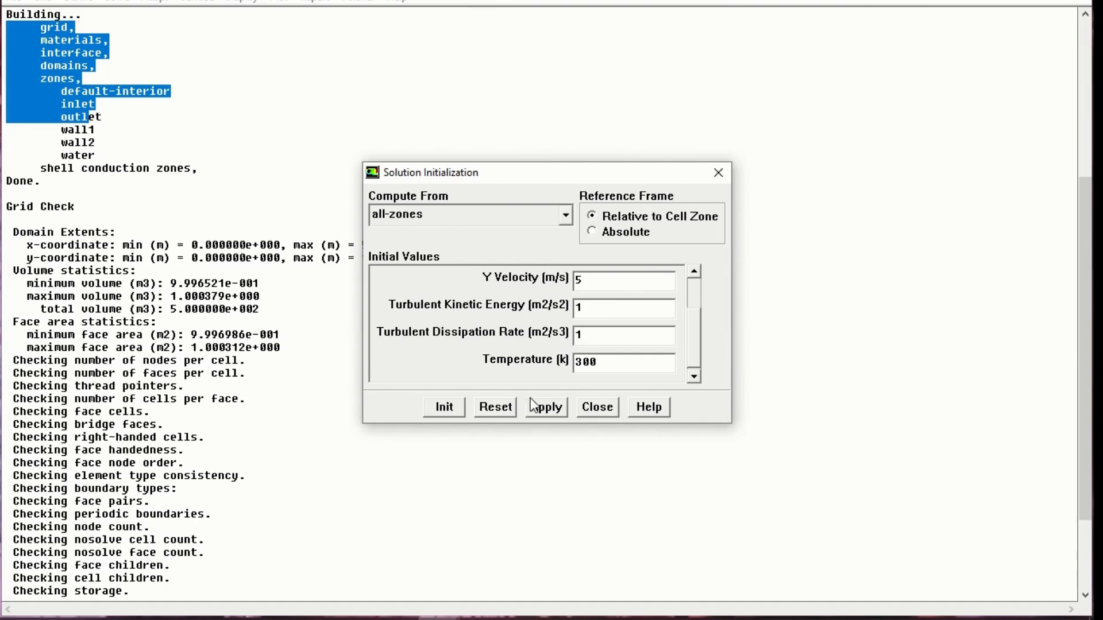
{"action": "left_click", "coordinate": [458, 412]}
{"action": "left_click", "coordinate": [596, 408]}
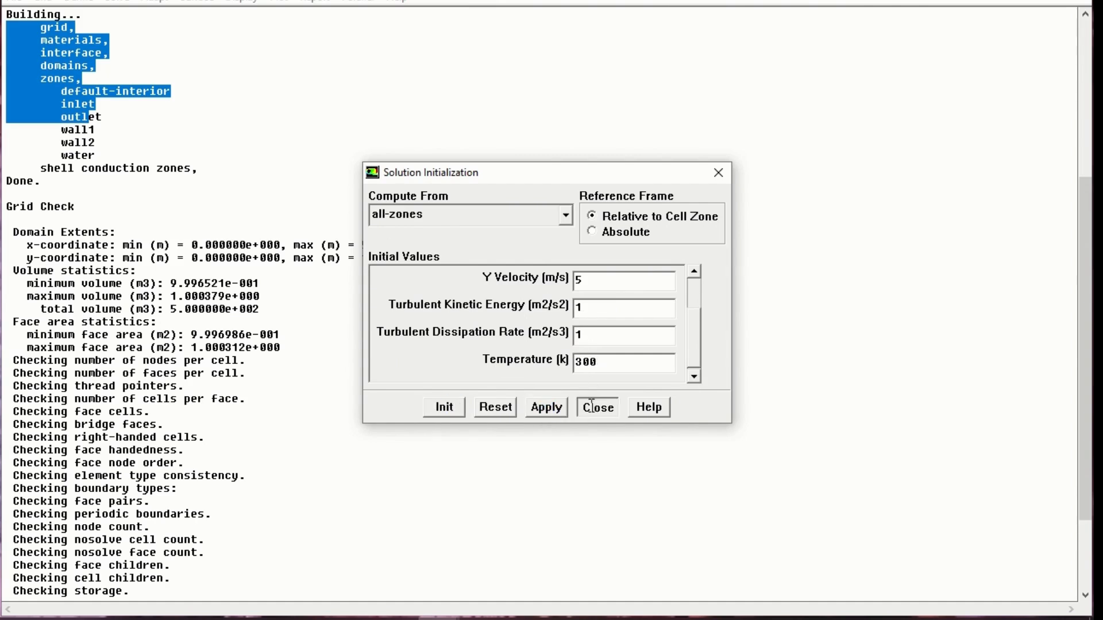
Check the Patch options for the initialized solution and close them without patching the water zone
{"action": "left_click", "coordinate": [133, 5]}
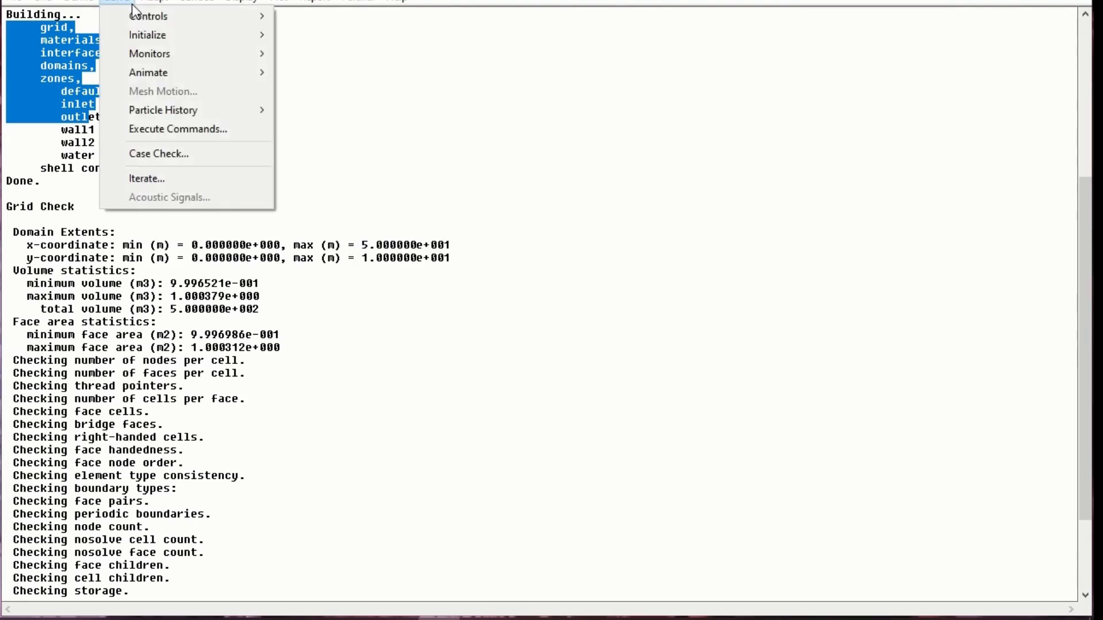
{"action": "mouse_move", "coordinate": [154, 57]}
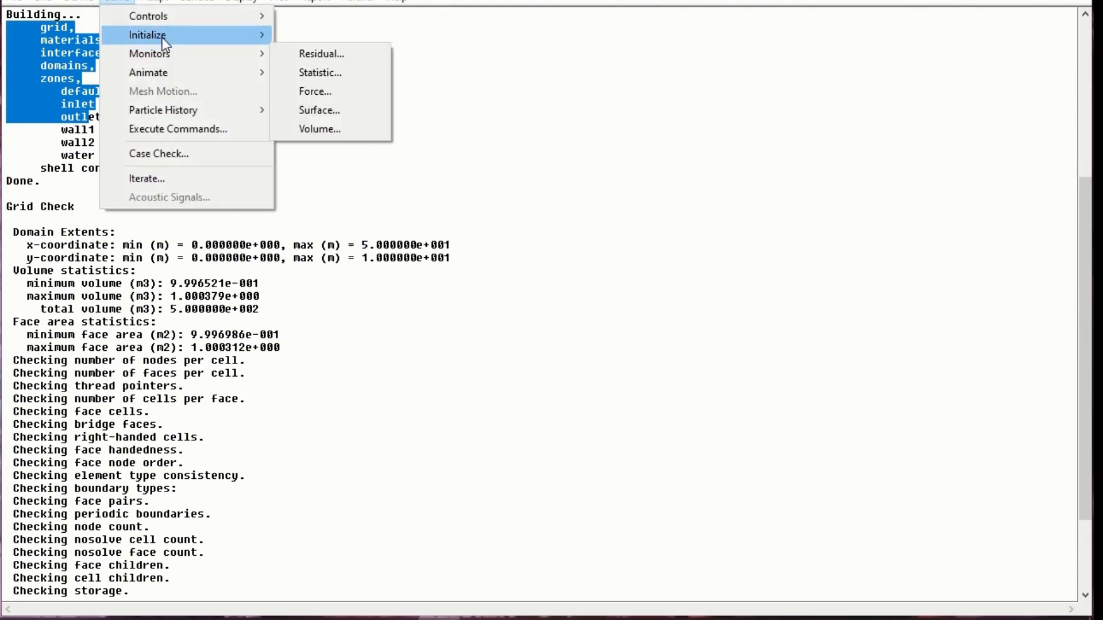
{"action": "mouse_move", "coordinate": [163, 34]}
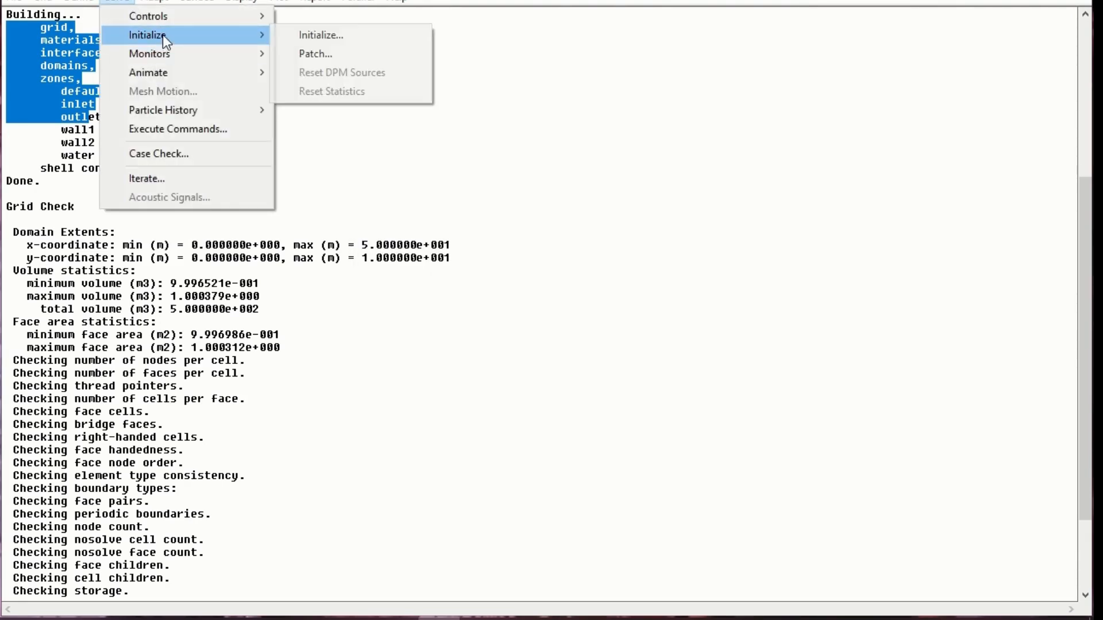
{"action": "left_click", "coordinate": [295, 54]}
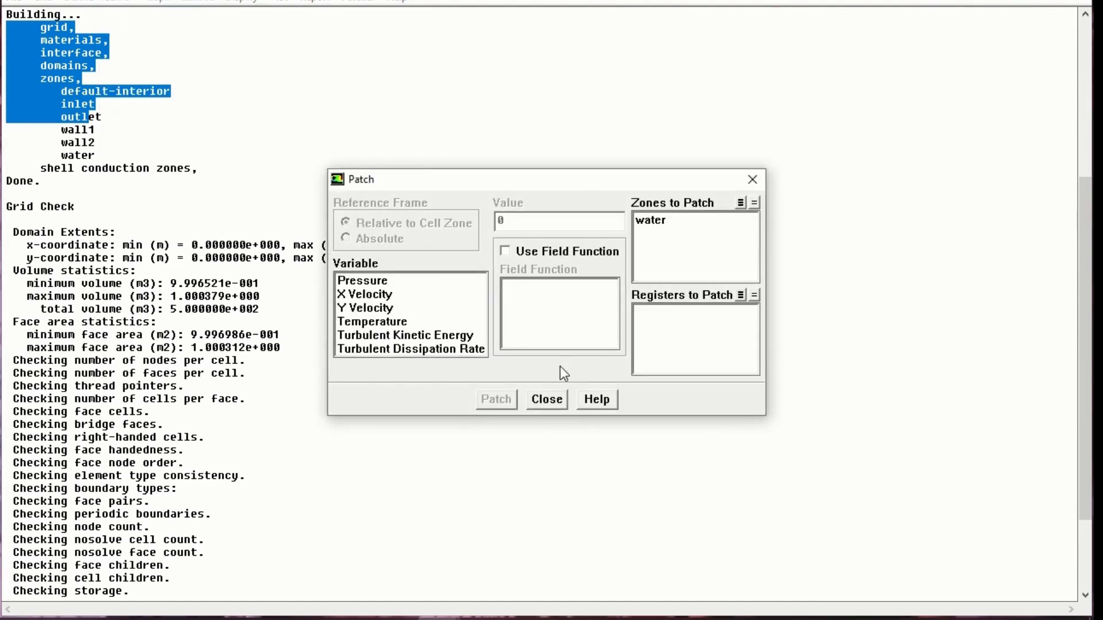
{"action": "left_click", "coordinate": [547, 399]}
Accept the default residual monitors with Print enabled, Scale normalization and the absolute convergence criterion
{"action": "left_click", "coordinate": [118, 3]}
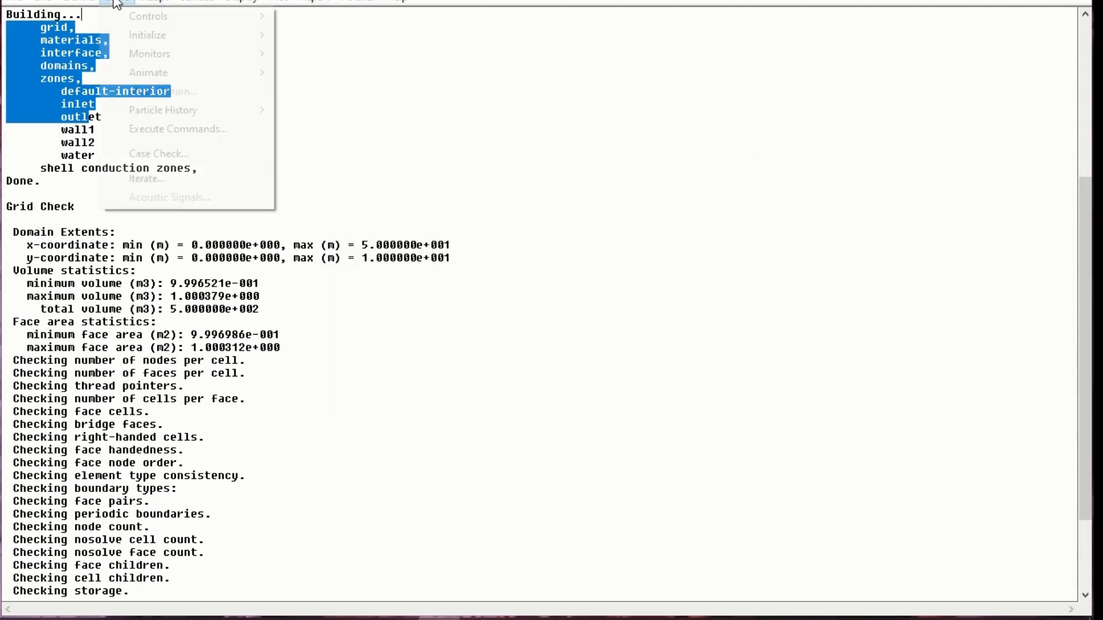
{"action": "mouse_move", "coordinate": [164, 59]}
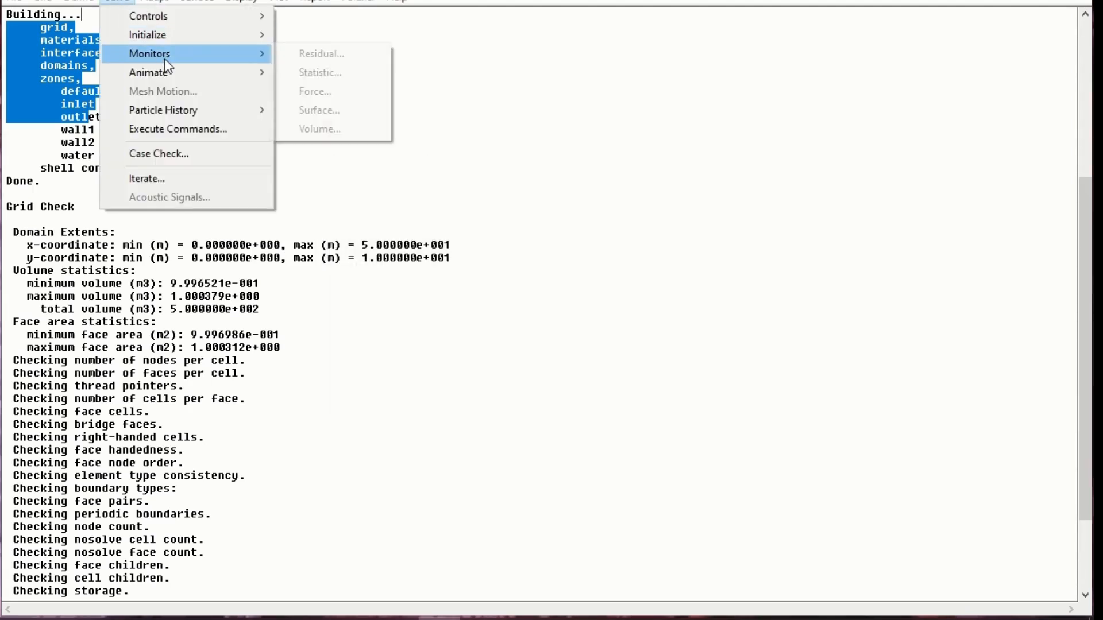
{"action": "left_click", "coordinate": [315, 54]}
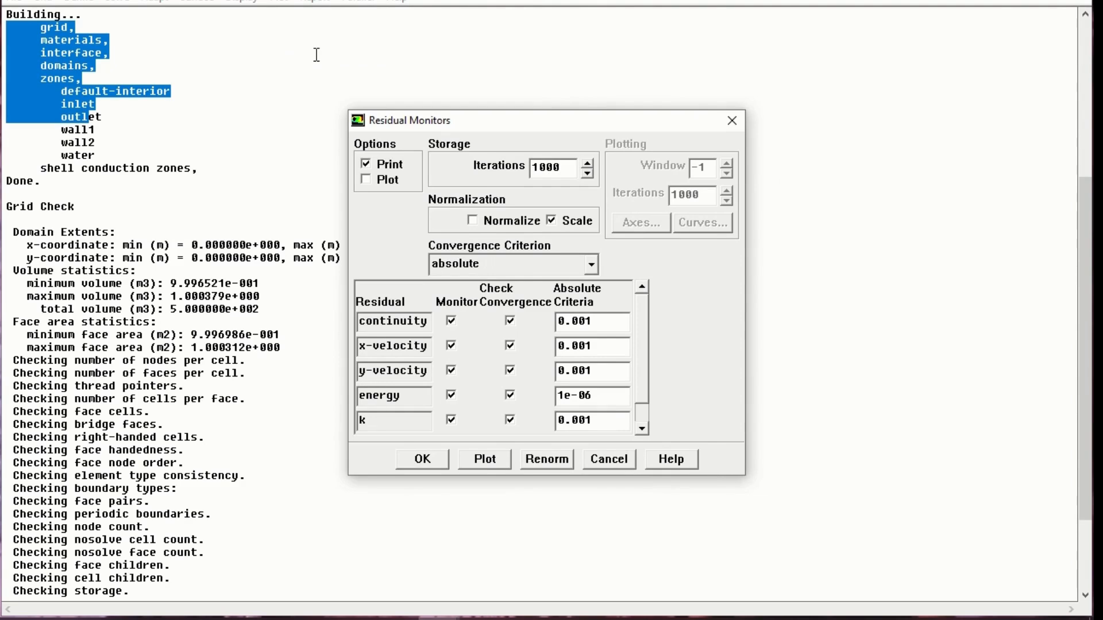
{"action": "left_click", "coordinate": [432, 460]}
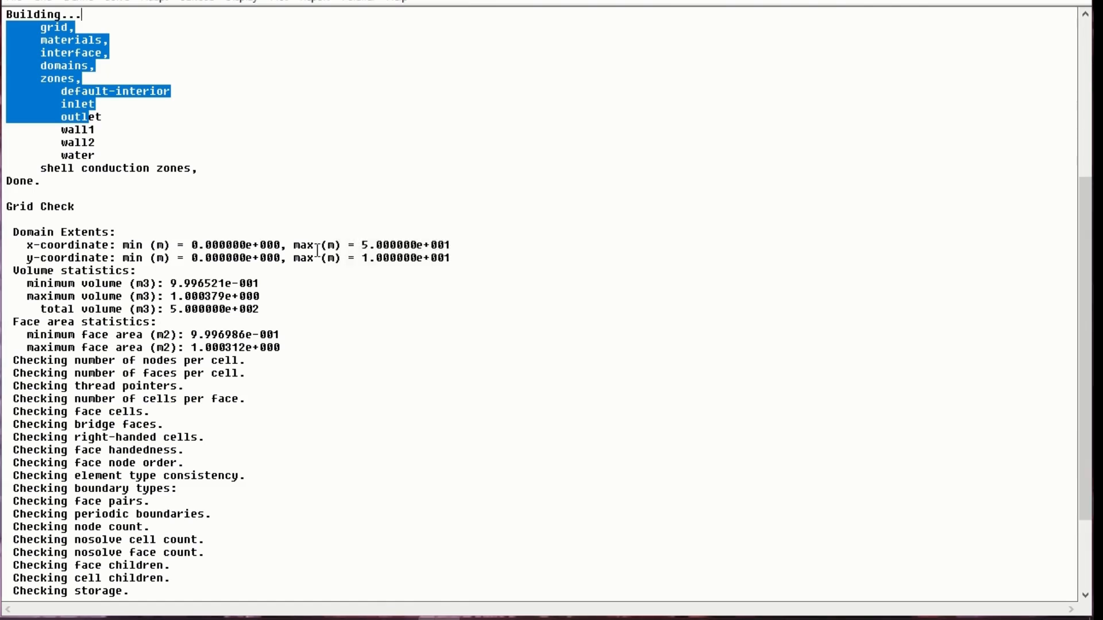
Check the statistic monitor options and cancel without enabling any
{"action": "left_click", "coordinate": [118, 4]}
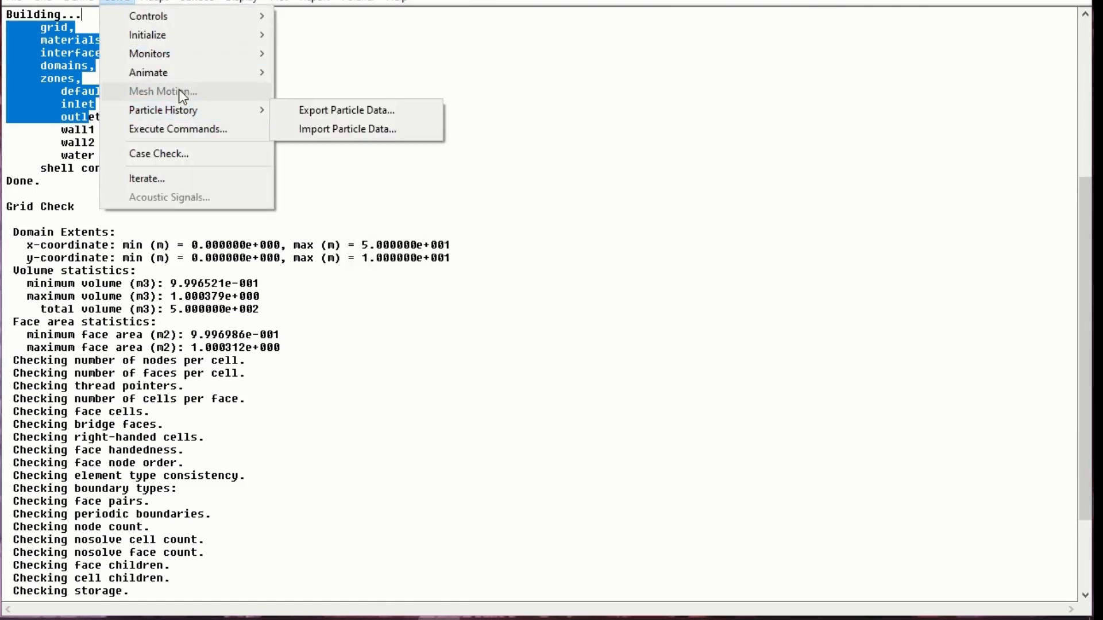
{"action": "mouse_move", "coordinate": [184, 59]}
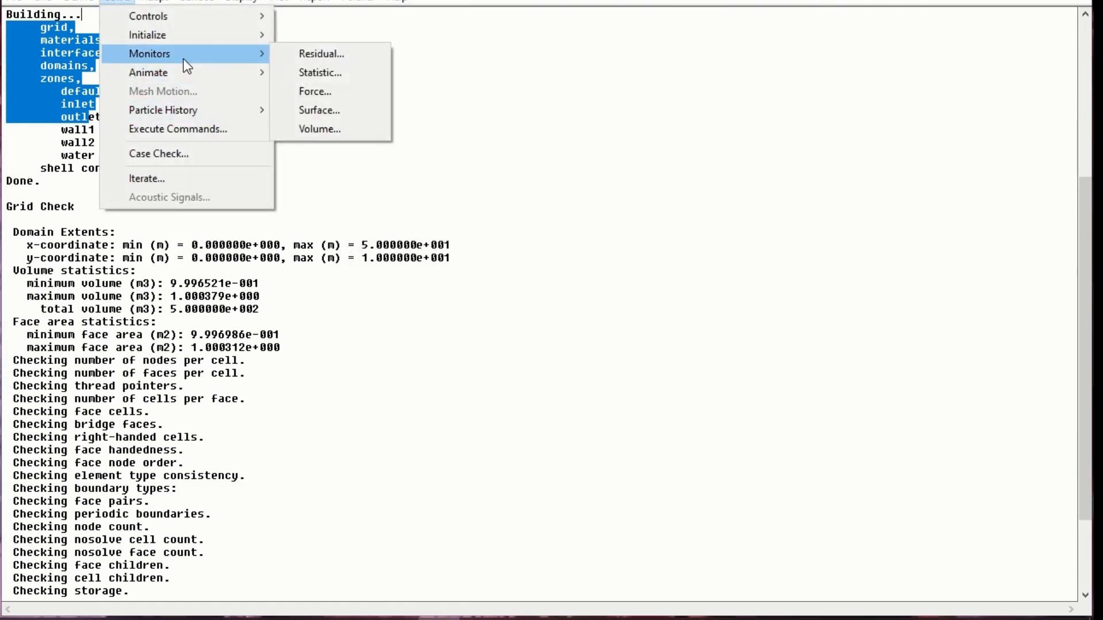
{"action": "left_click", "coordinate": [306, 77]}
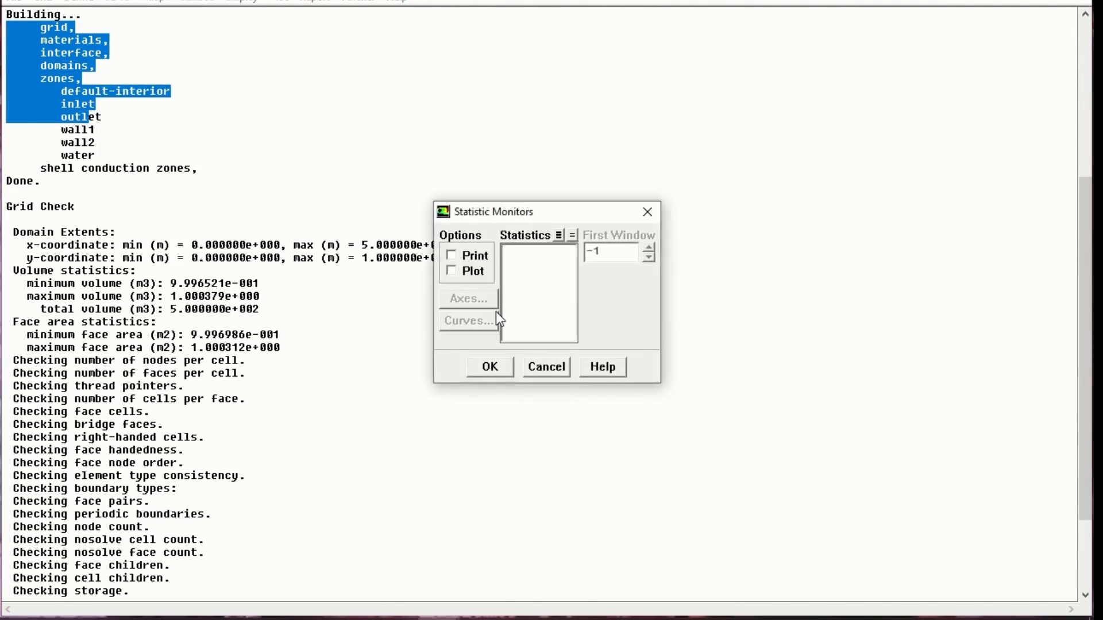
{"action": "left_click", "coordinate": [547, 368]}
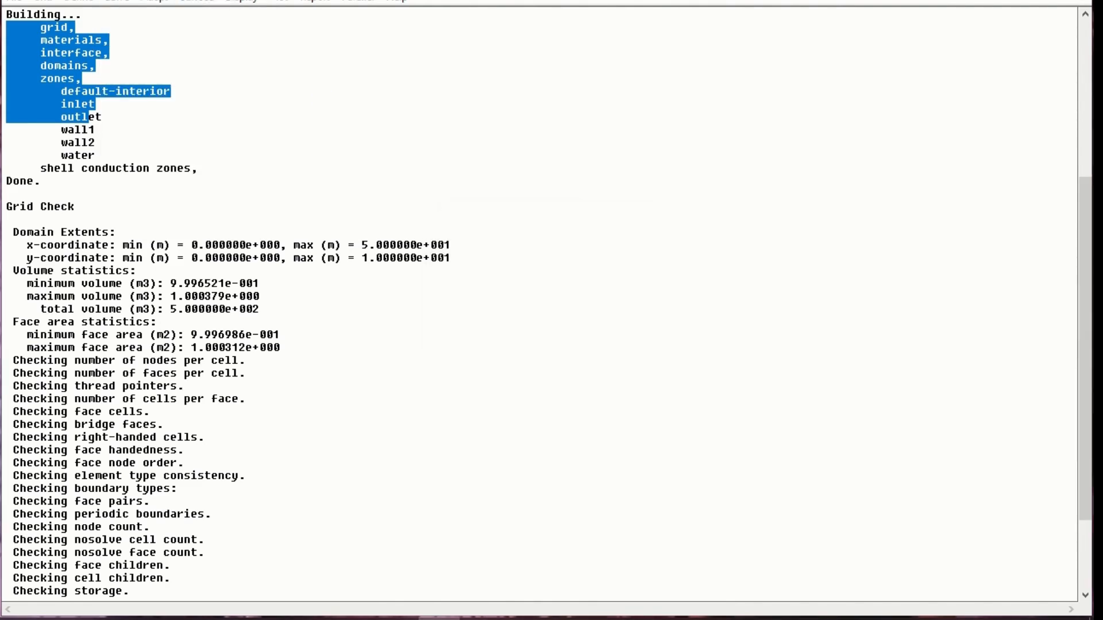
Review the force monitor coefficients, keep Drag along X with the file name cd-history, and apply the settings
{"action": "left_click", "coordinate": [114, 2]}
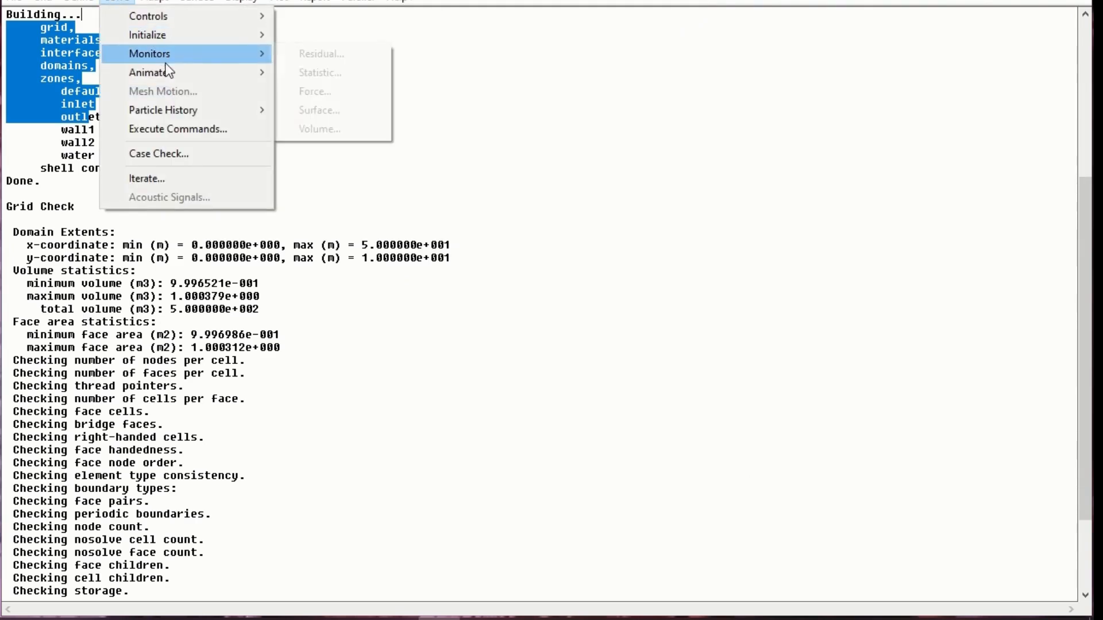
{"action": "mouse_move", "coordinate": [170, 74]}
{"action": "mouse_move", "coordinate": [174, 52]}
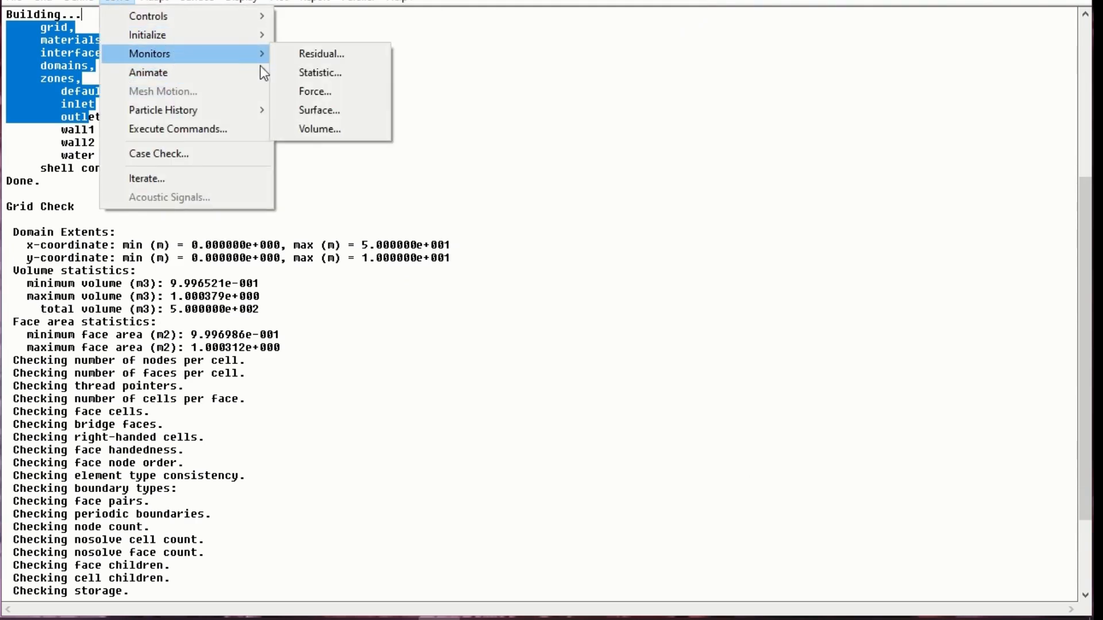
{"action": "left_click", "coordinate": [306, 90]}
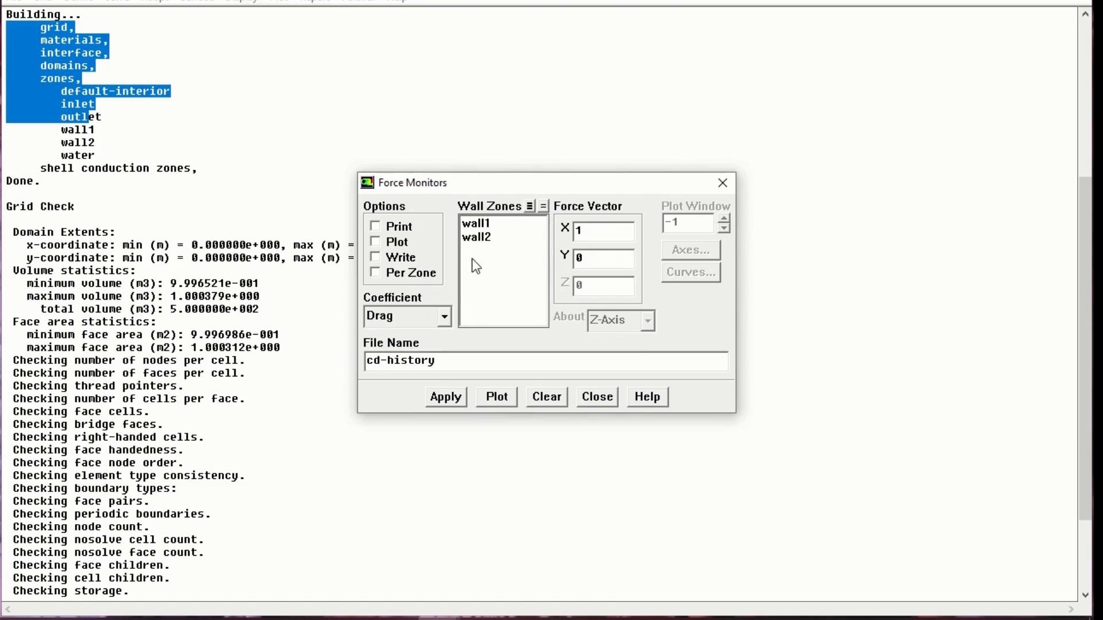
{"action": "left_click", "coordinate": [443, 315]}
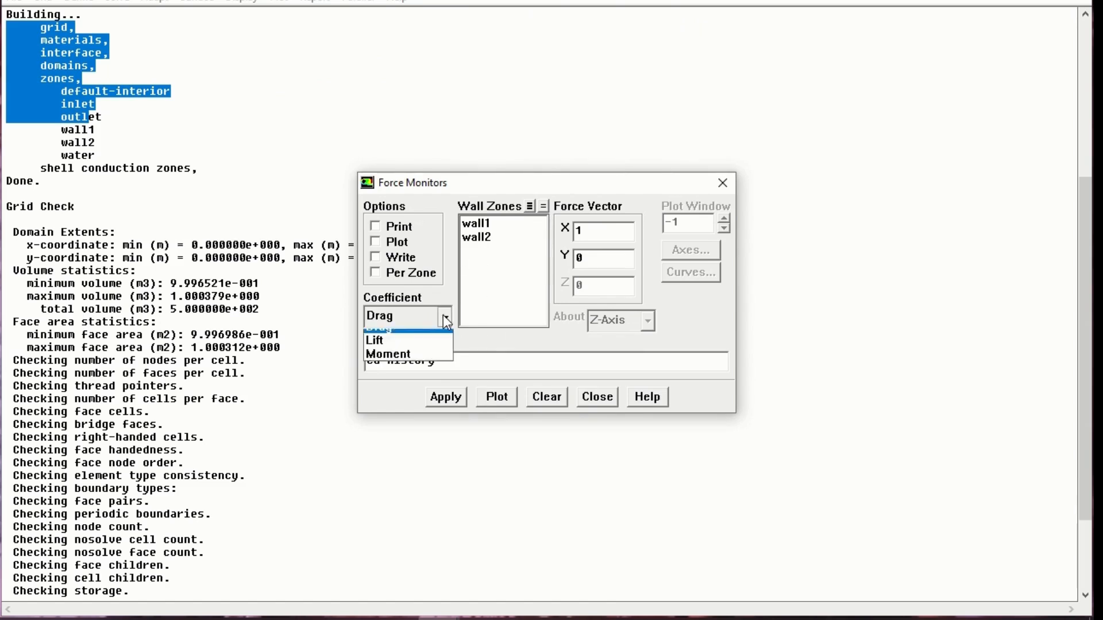
{"action": "left_click", "coordinate": [446, 321]}
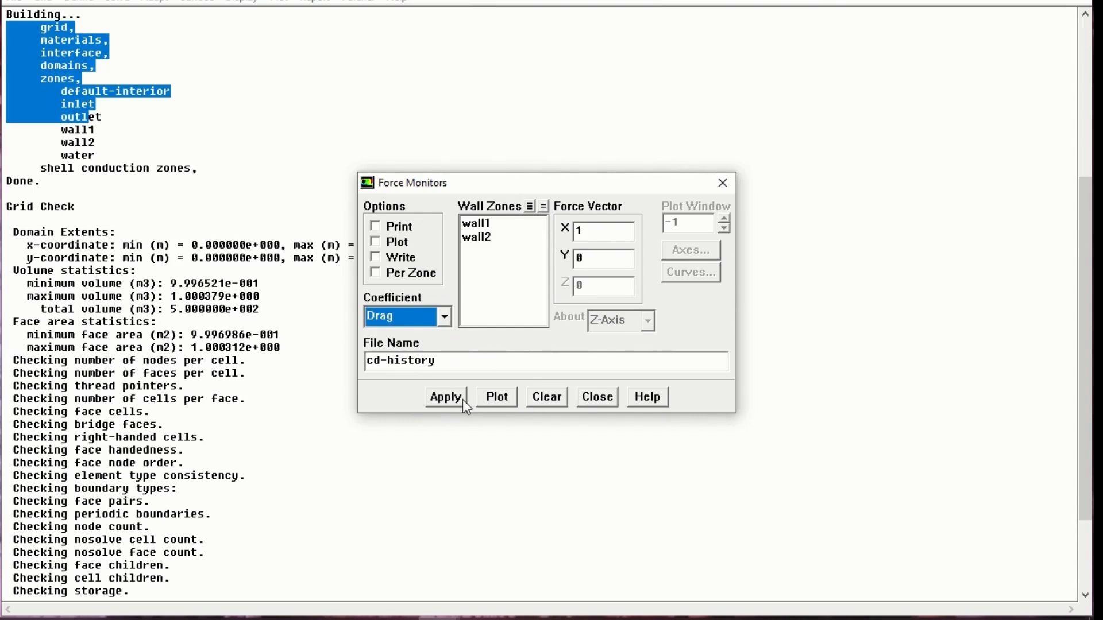
{"action": "left_click", "coordinate": [425, 315]}
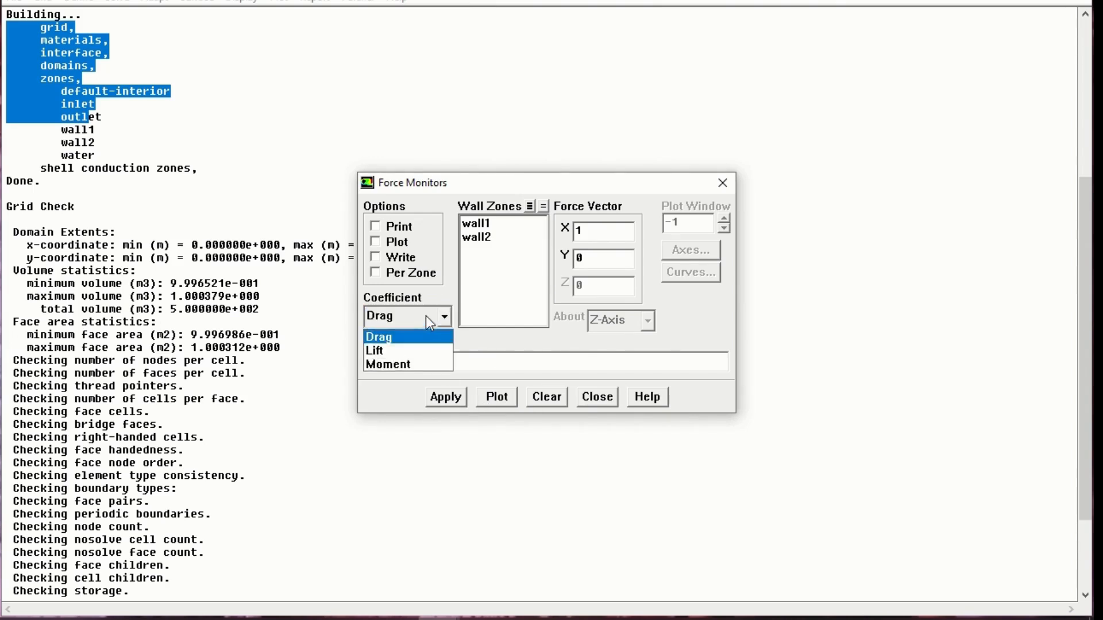
{"action": "left_click", "coordinate": [425, 316]}
{"action": "left_click", "coordinate": [445, 396]}
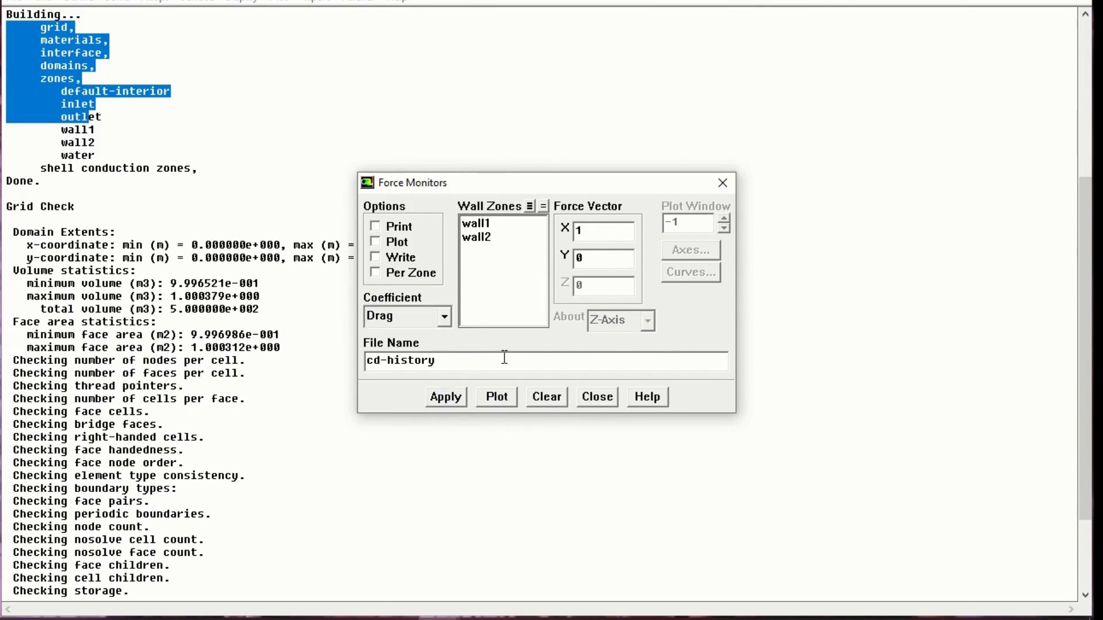
{"action": "left_click", "coordinate": [597, 397]}
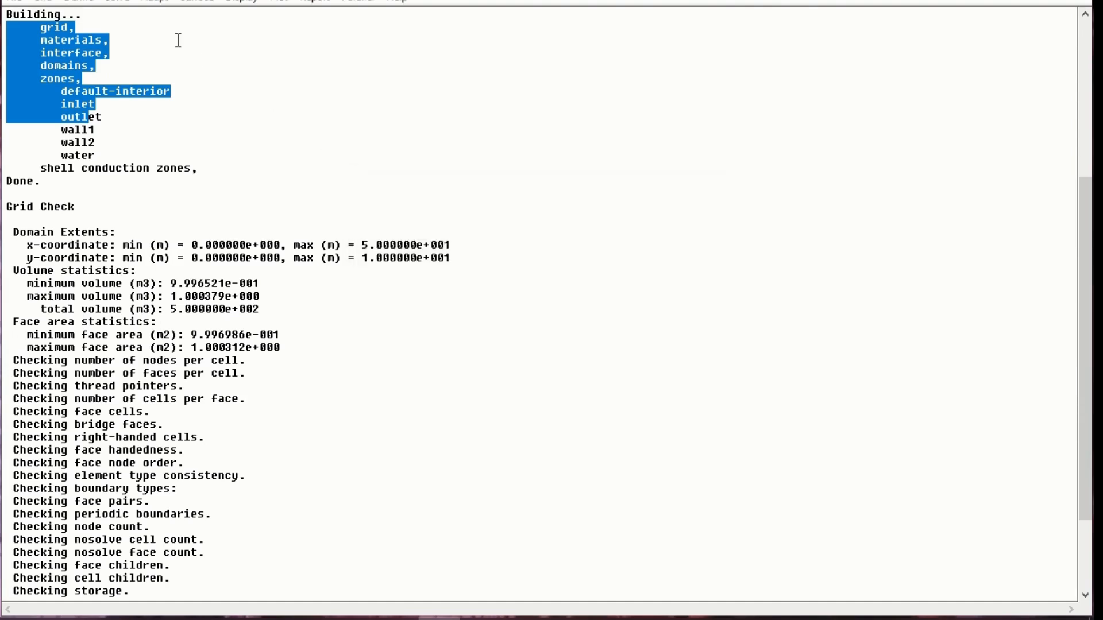
Run the solver for 100 iterations with a reporting interval of 1
{"action": "left_click", "coordinate": [116, 2]}
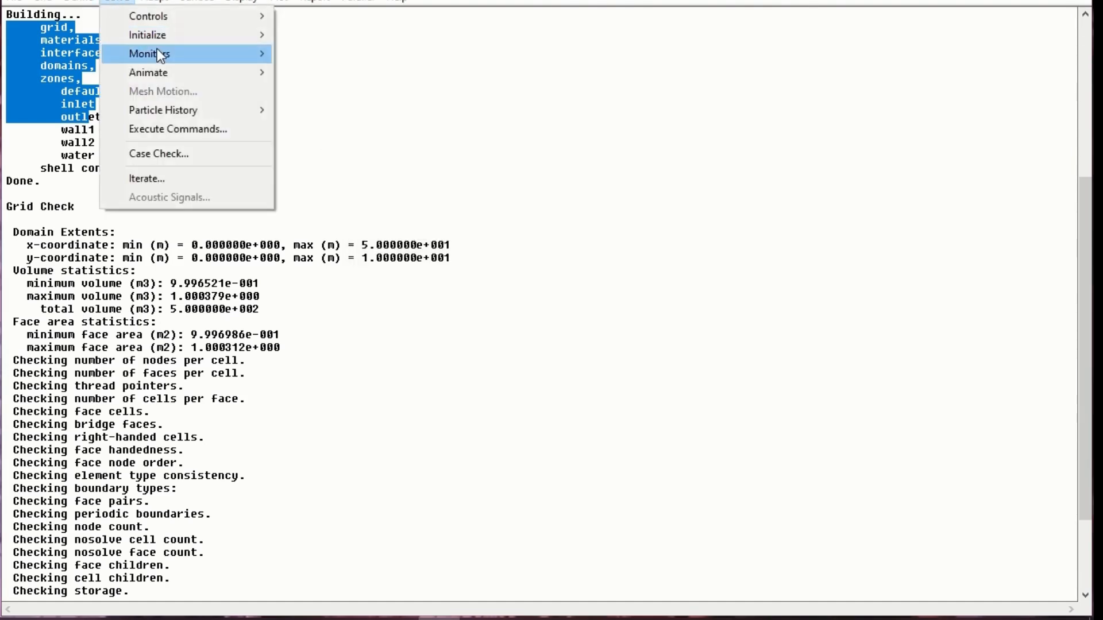
{"action": "mouse_move", "coordinate": [176, 116]}
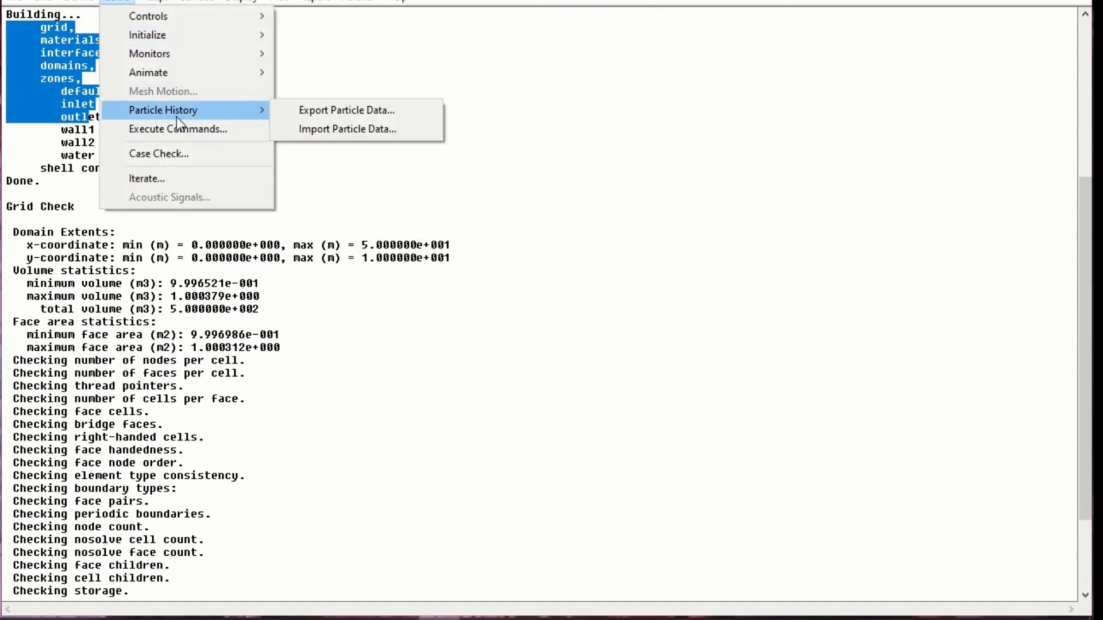
{"action": "left_click", "coordinate": [181, 179]}
{"action": "left_click", "coordinate": [630, 270]}
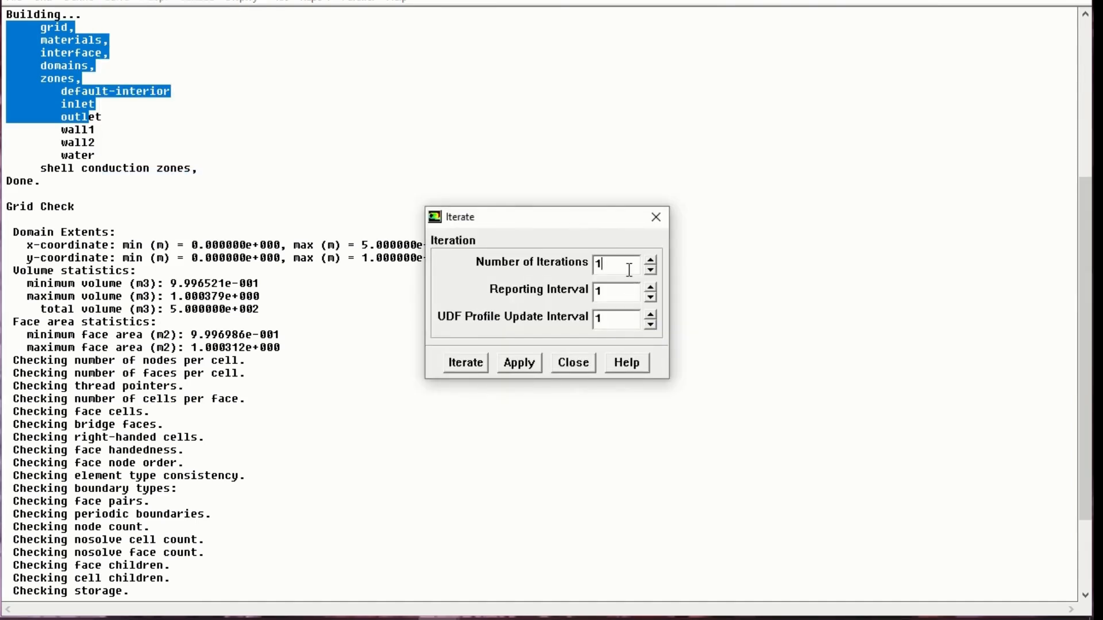
{"action": "type", "text": "00"}
{"action": "left_click", "coordinate": [470, 363]}
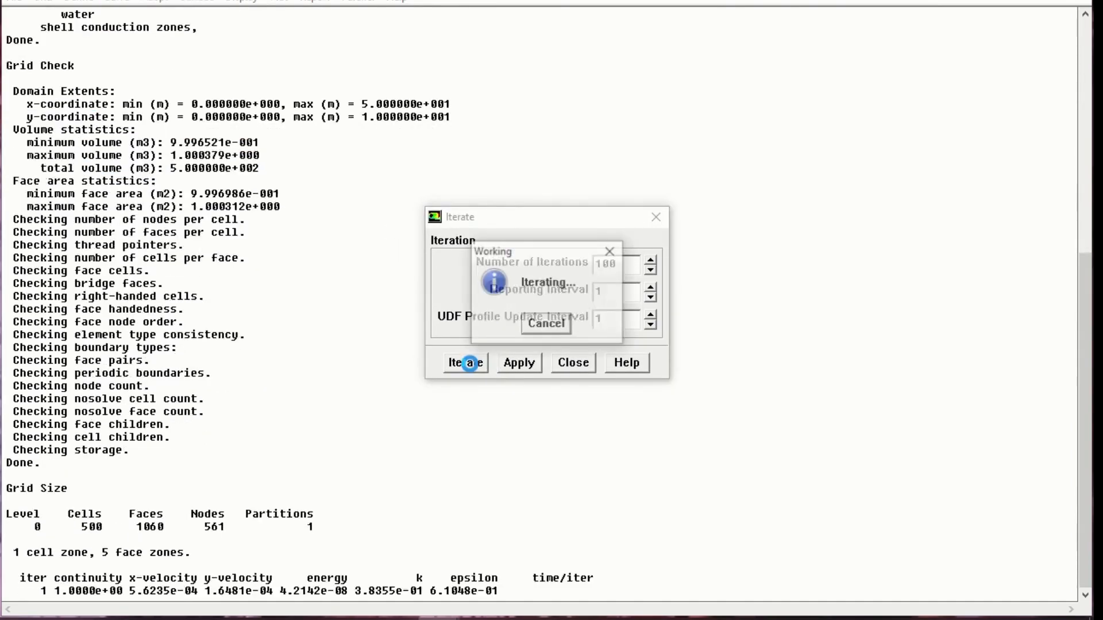
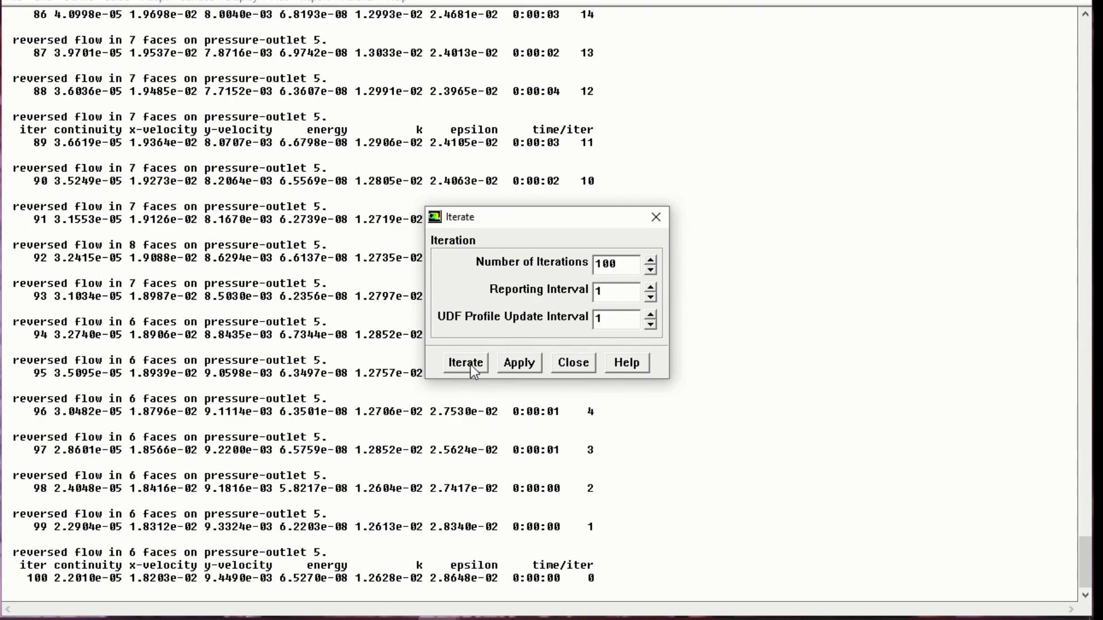
{"action": "left_click", "coordinate": [574, 364]}
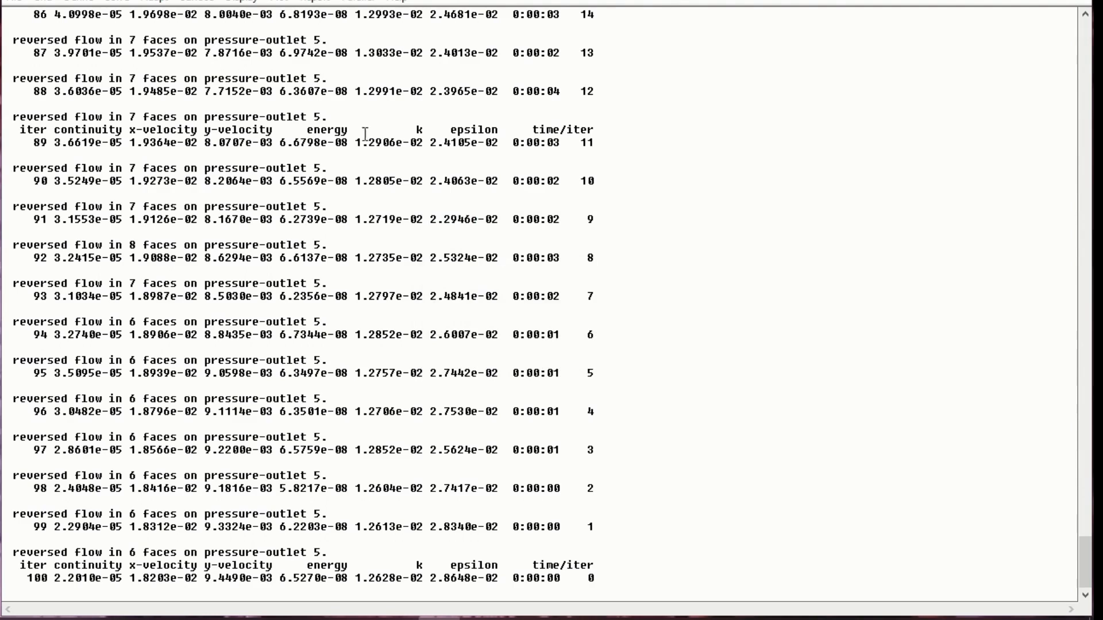
Display filled contours of dynamic pressure for the solved flow, using 20 levels with the global and automatic range
{"action": "left_click", "coordinate": [278, 3]}
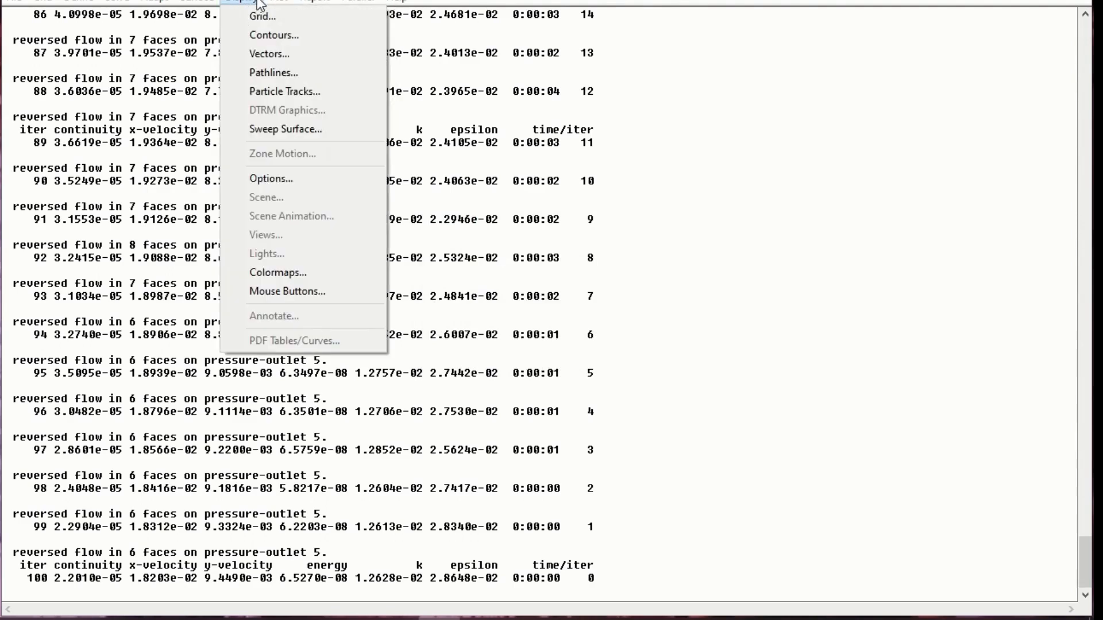
{"action": "left_click", "coordinate": [267, 35]}
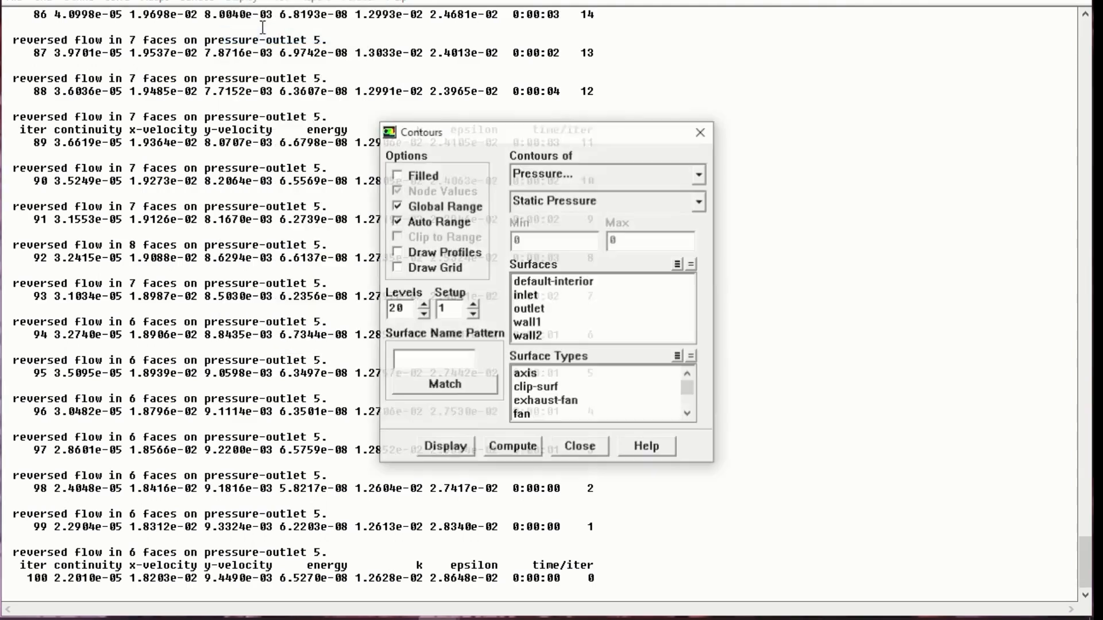
{"action": "left_click", "coordinate": [433, 182]}
{"action": "left_click", "coordinate": [554, 203]}
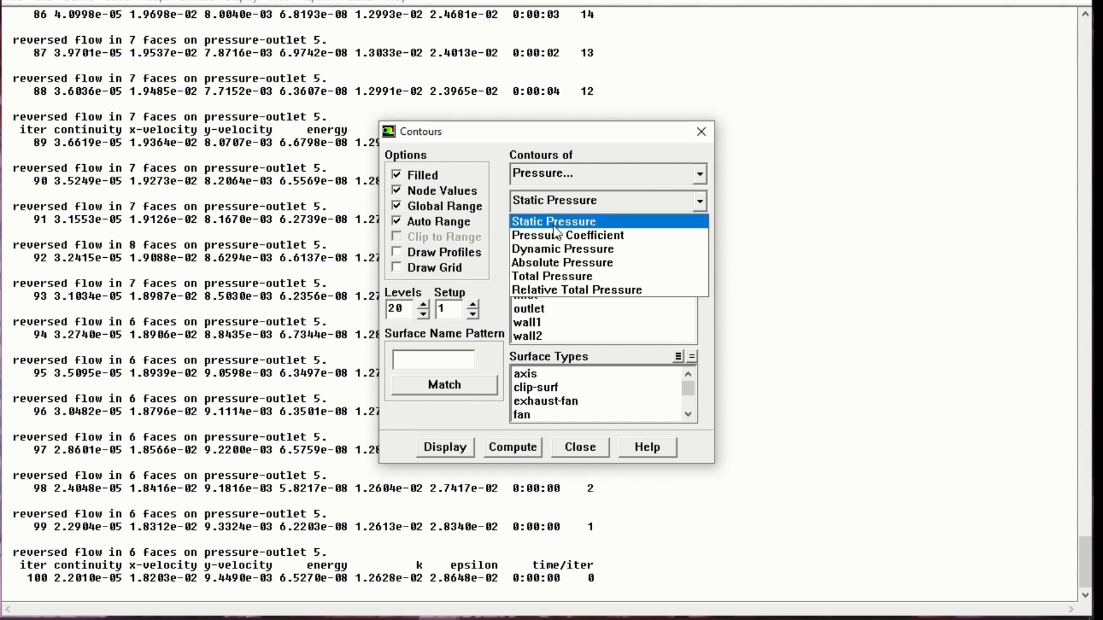
{"action": "left_click", "coordinate": [554, 245]}
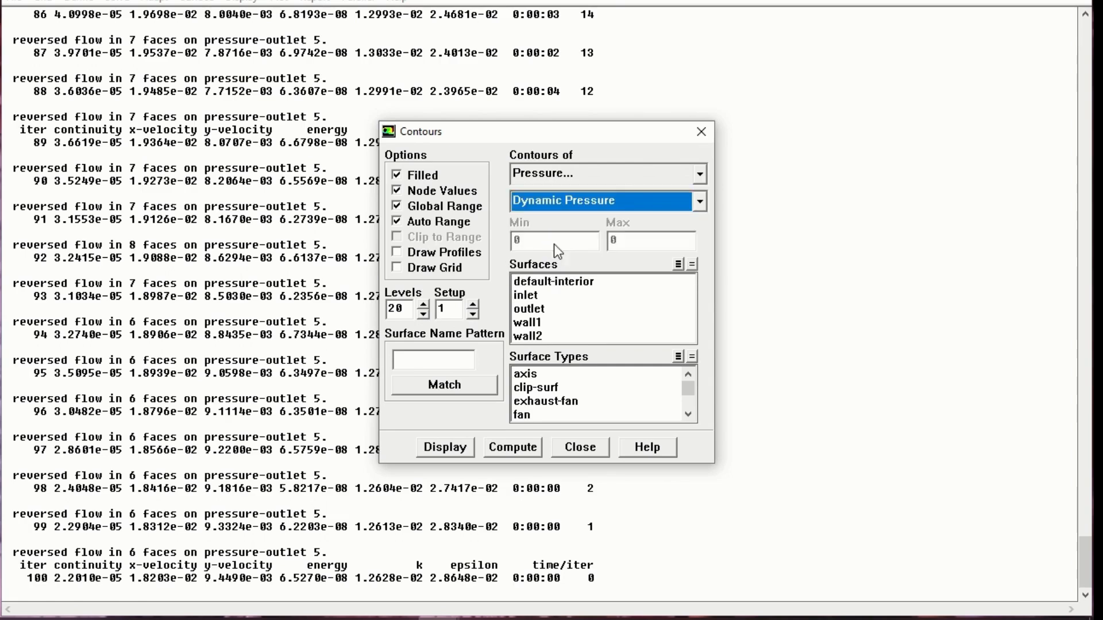
{"action": "left_click", "coordinate": [466, 449]}
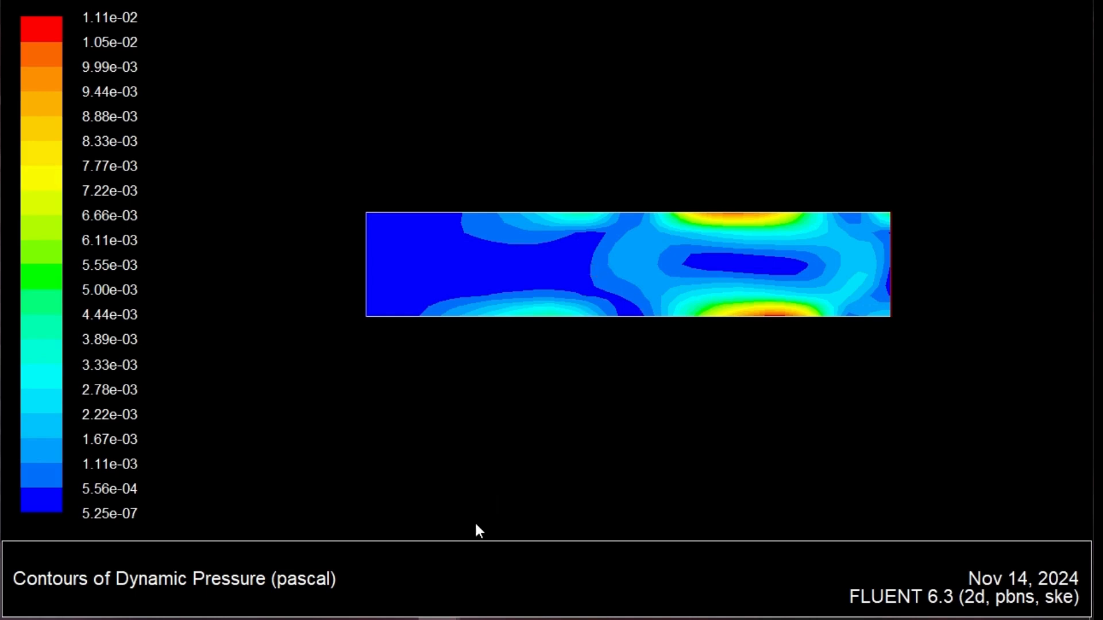
Display filled contours of static pressure and close the contour settings to view the plot
{"action": "mouse_move", "coordinate": [438, 619]}
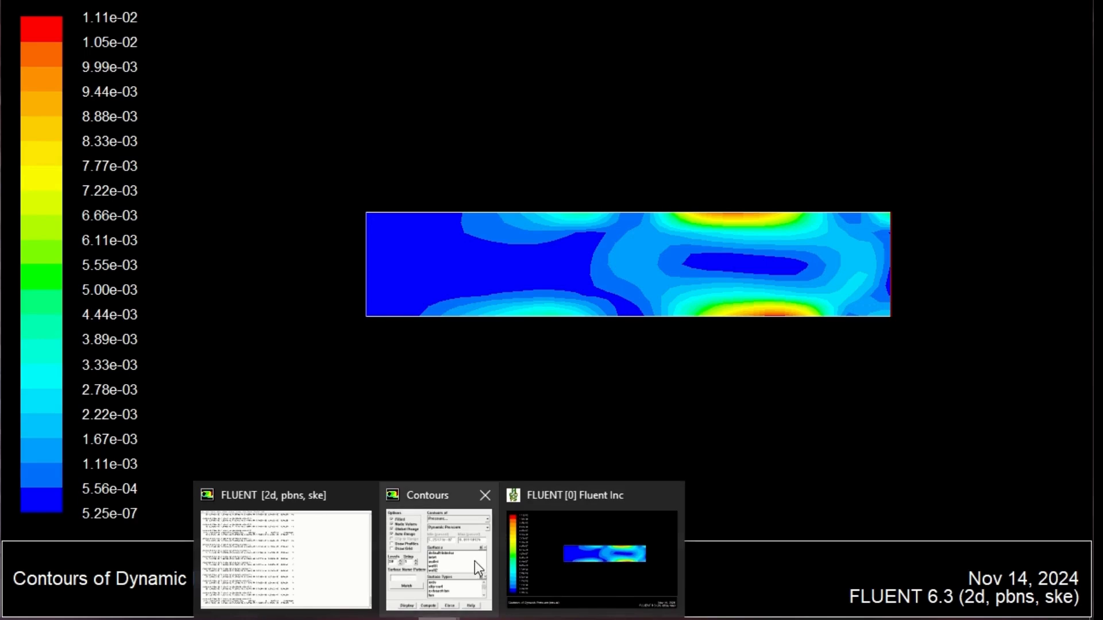
{"action": "left_click", "coordinate": [474, 561]}
{"action": "left_click", "coordinate": [632, 200]}
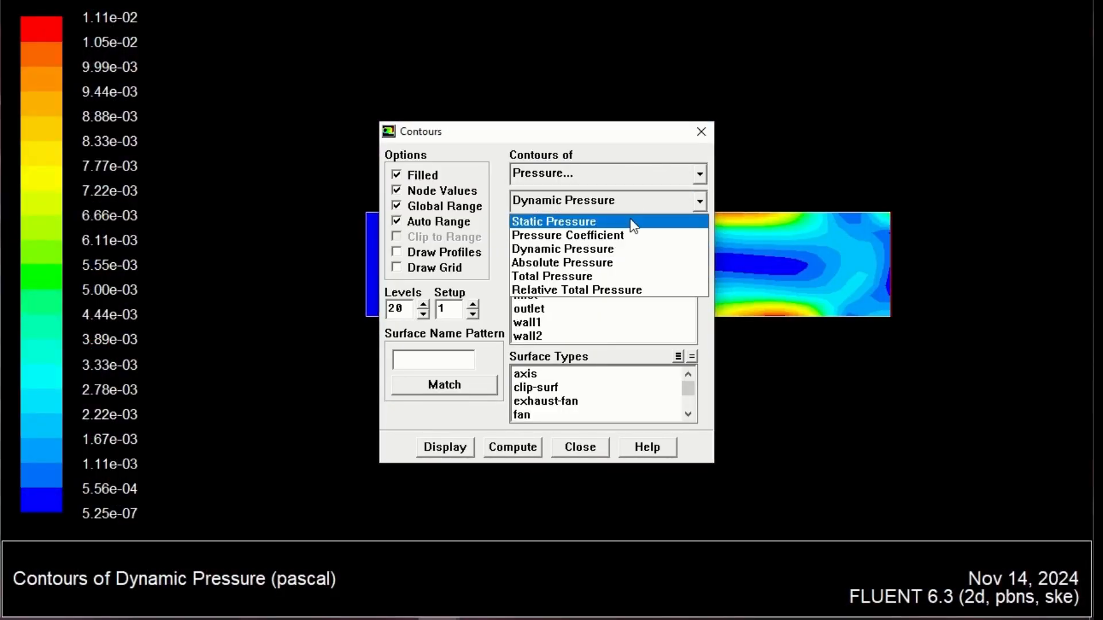
{"action": "left_click", "coordinate": [630, 221]}
{"action": "left_click", "coordinate": [455, 447]}
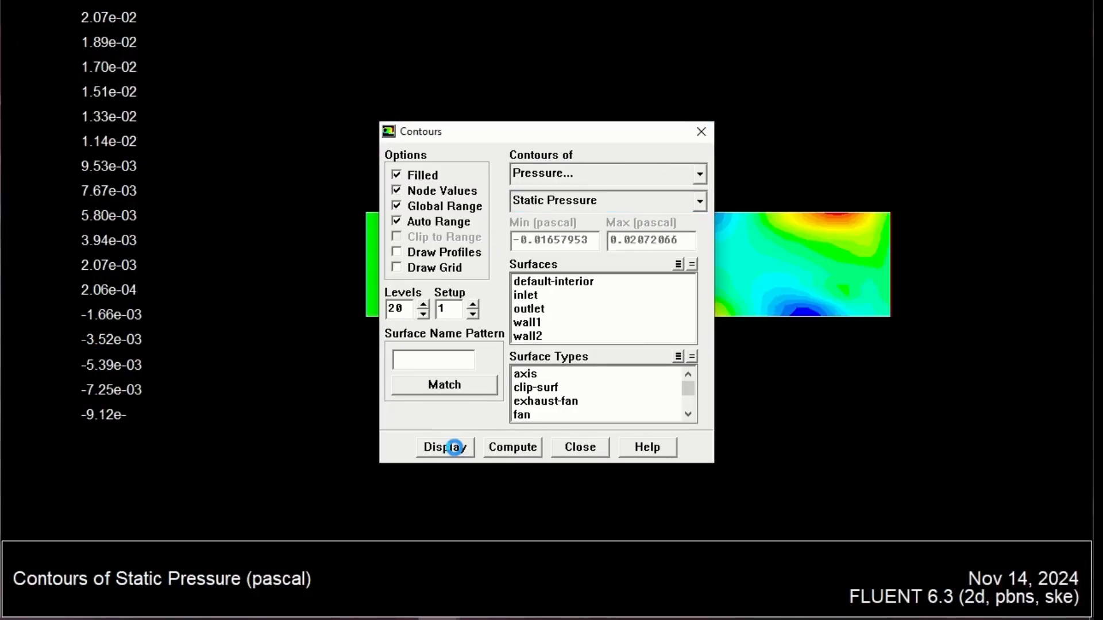
{"action": "left_click", "coordinate": [587, 450]}
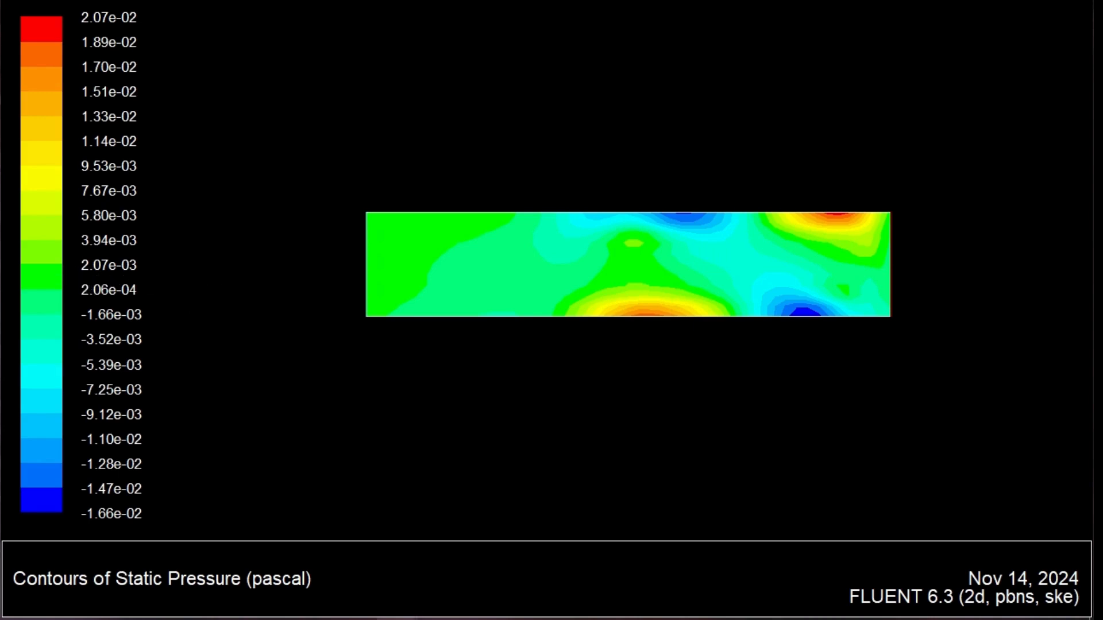
Reopen the contour settings, display filled contours of velocity magnitude, and bring the plot into view
{"action": "mouse_move", "coordinate": [438, 619]}
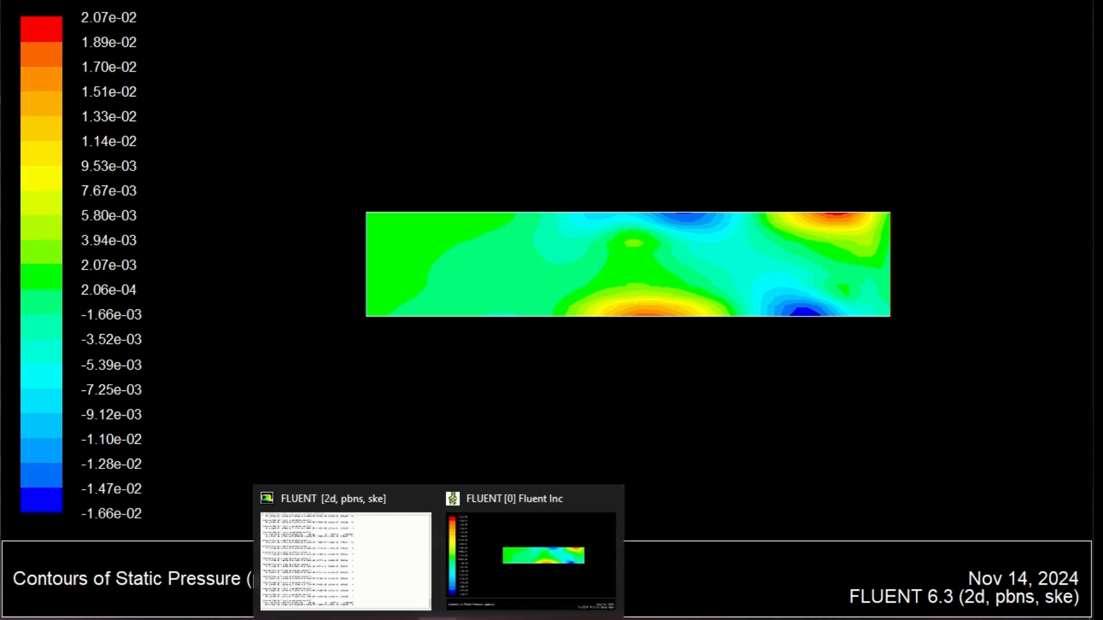
{"action": "left_click", "coordinate": [425, 556]}
{"action": "left_click", "coordinate": [240, 2]}
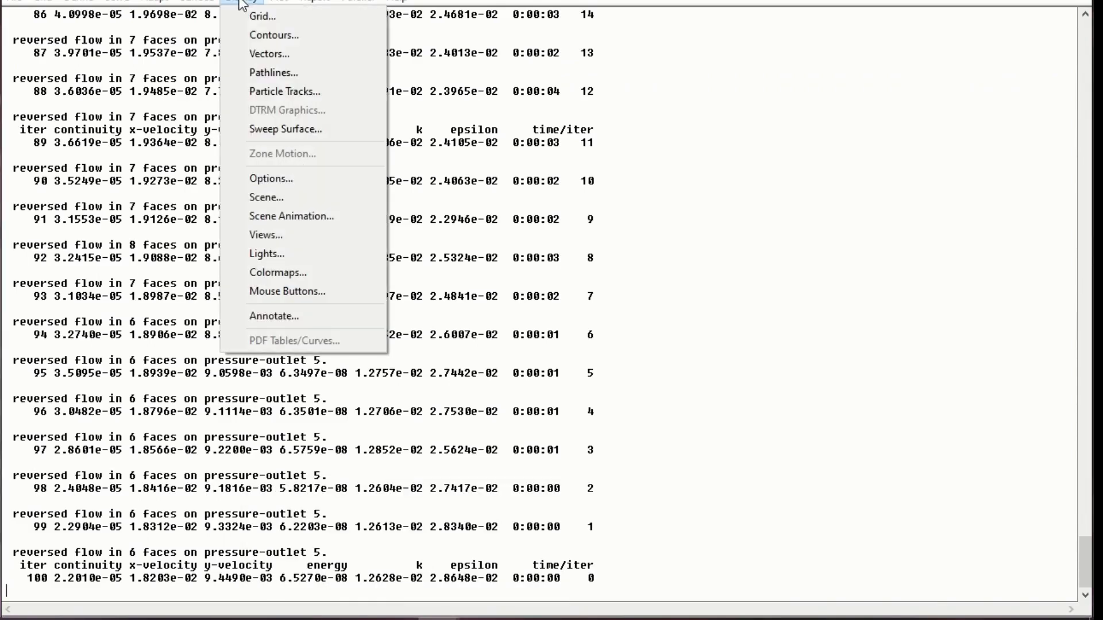
{"action": "left_click", "coordinate": [327, 35]}
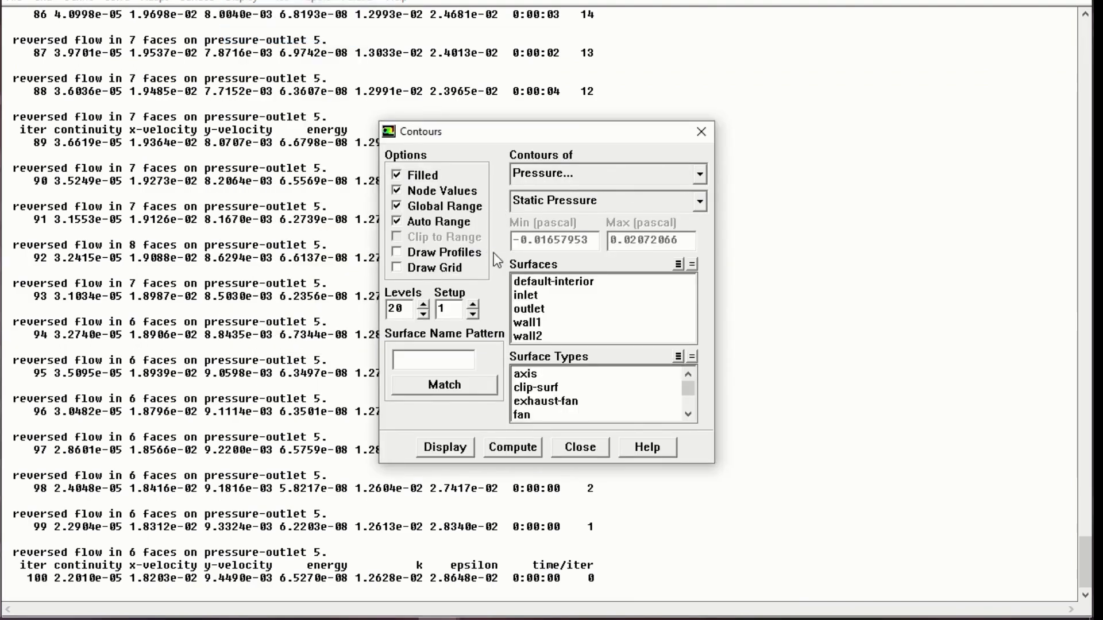
{"action": "left_click", "coordinate": [552, 178]}
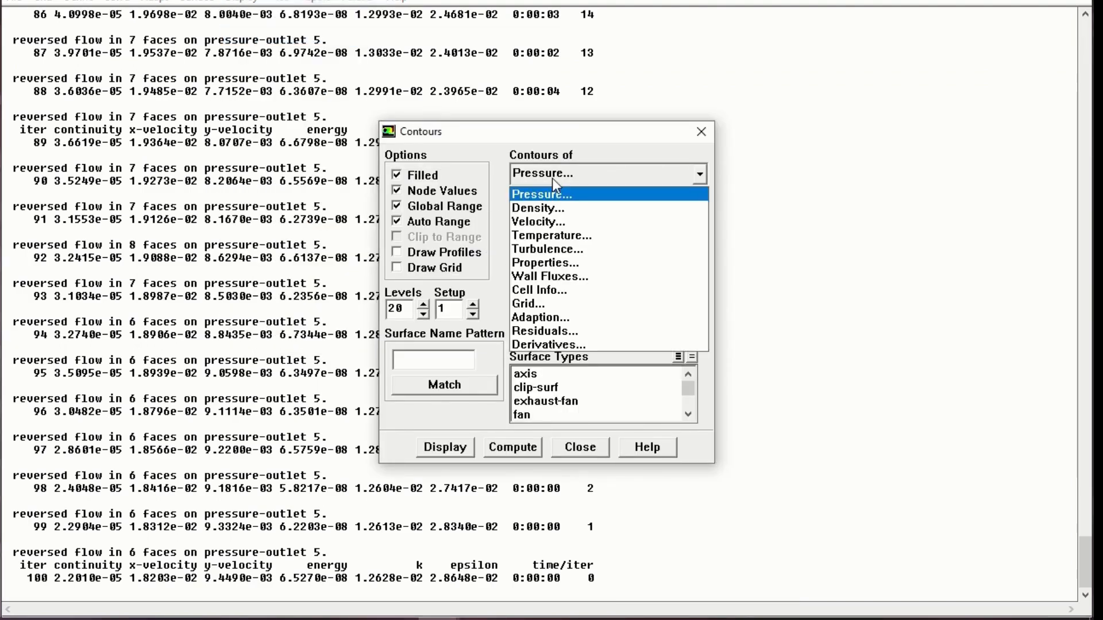
{"action": "left_click", "coordinate": [552, 222]}
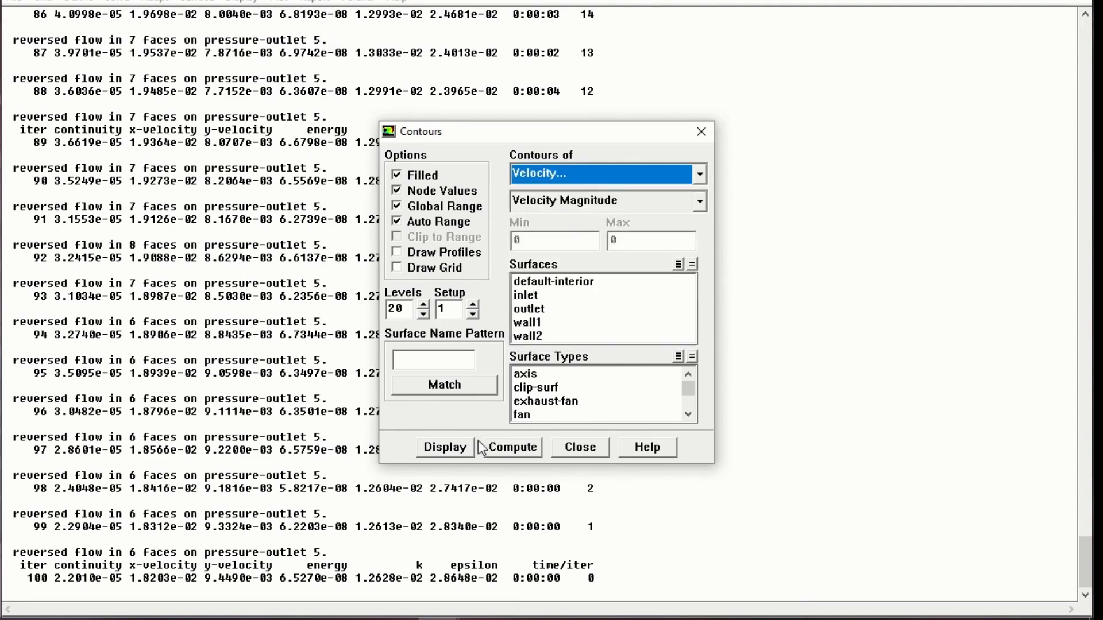
{"action": "left_click", "coordinate": [464, 447]}
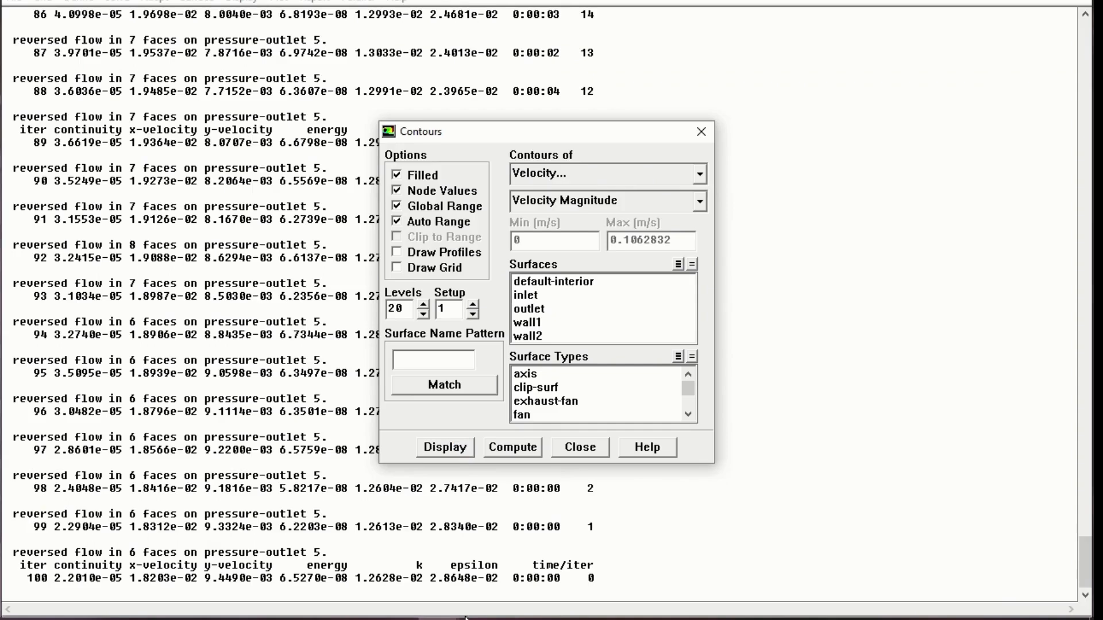
{"action": "mouse_move", "coordinate": [467, 615]}
{"action": "left_click", "coordinate": [502, 585]}
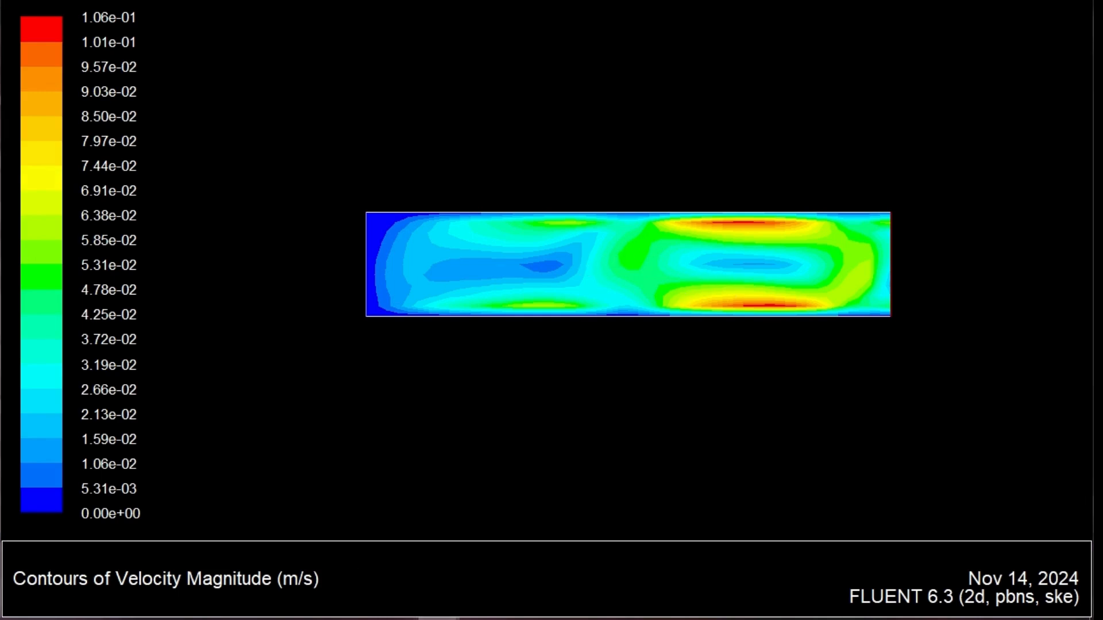
Display filled contours of total temperature, close the contour settings, and bring the plot into view
{"action": "mouse_move", "coordinate": [438, 619]}
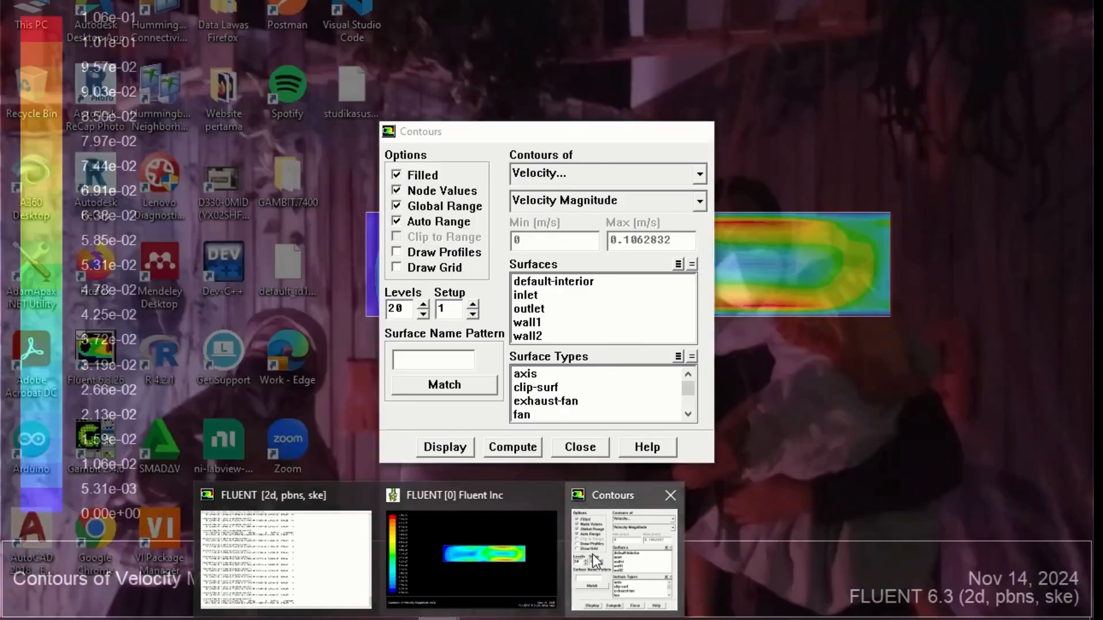
{"action": "left_click", "coordinate": [592, 554]}
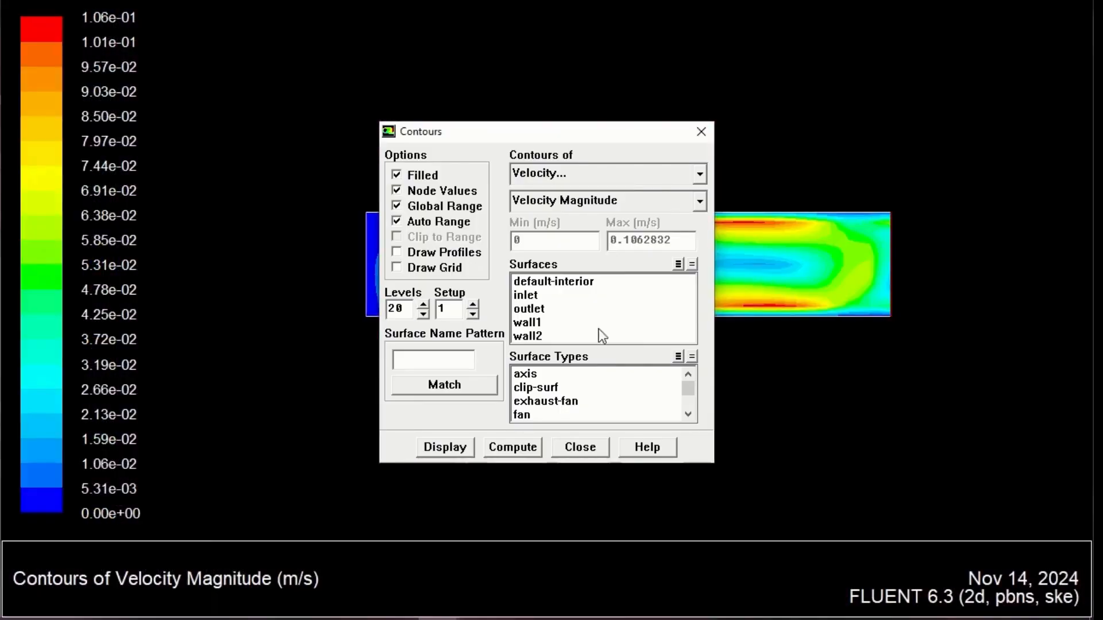
{"action": "left_click", "coordinate": [597, 180]}
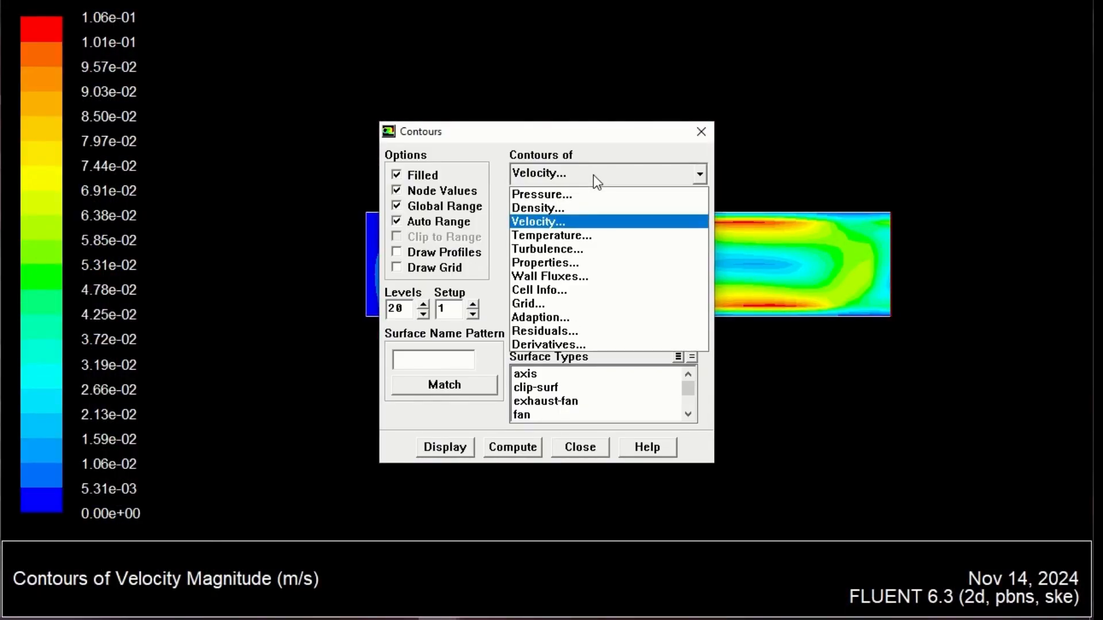
{"action": "left_click", "coordinate": [591, 236]}
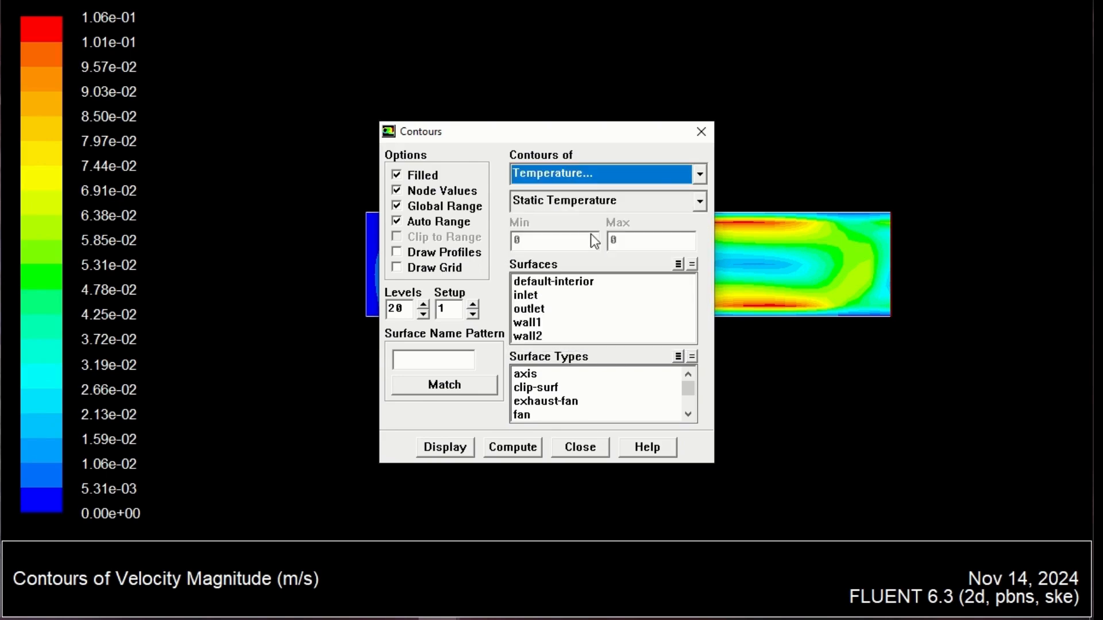
{"action": "left_click", "coordinate": [588, 202]}
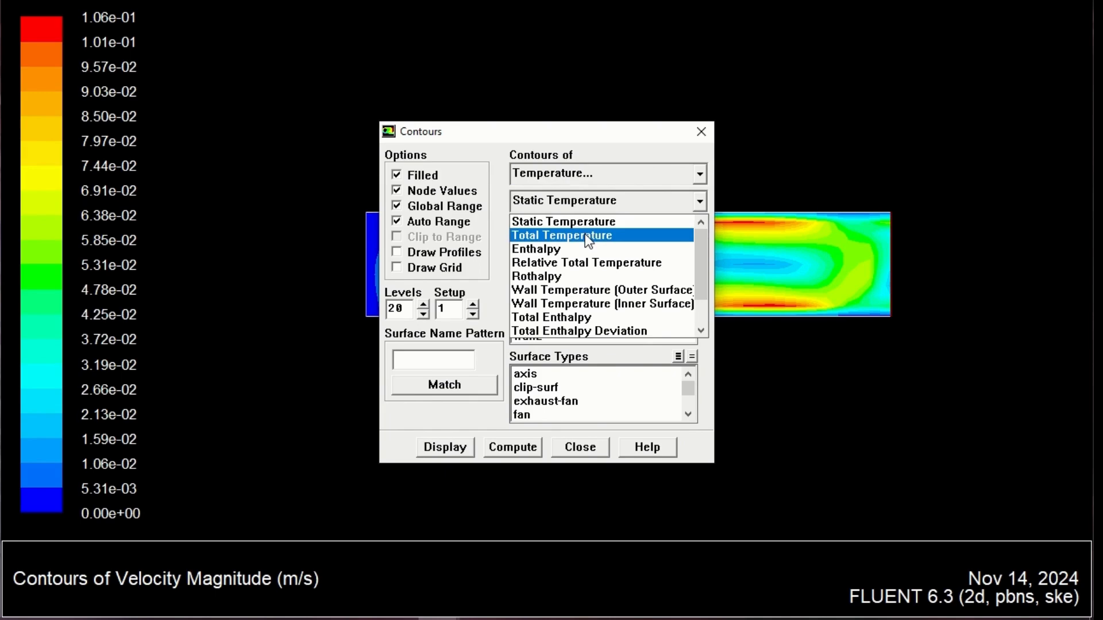
{"action": "left_click", "coordinate": [588, 237]}
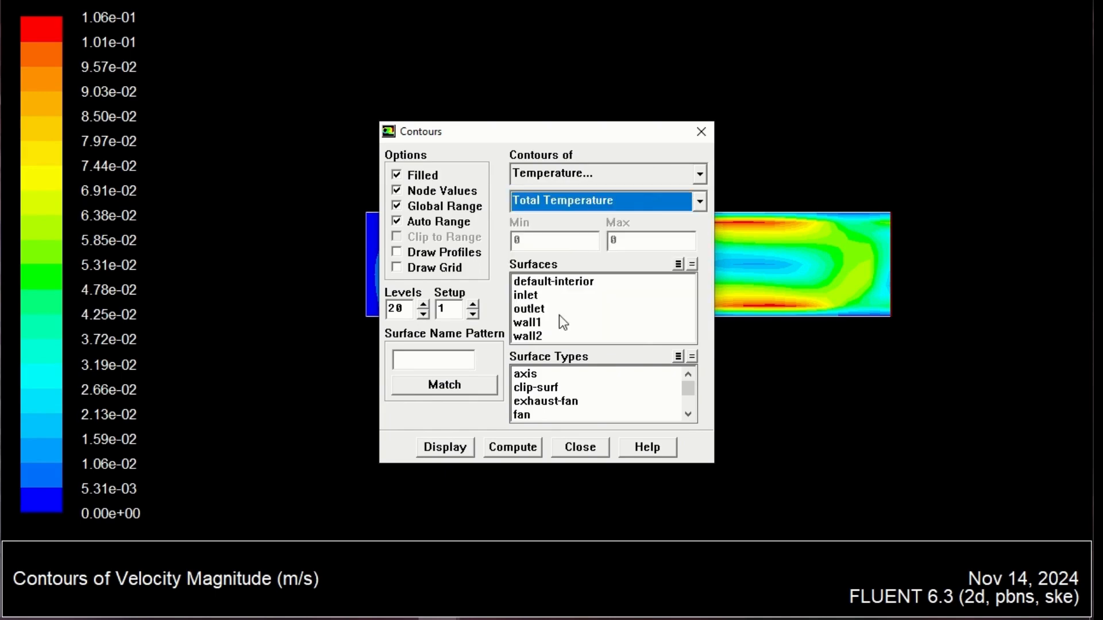
{"action": "left_click", "coordinate": [470, 447]}
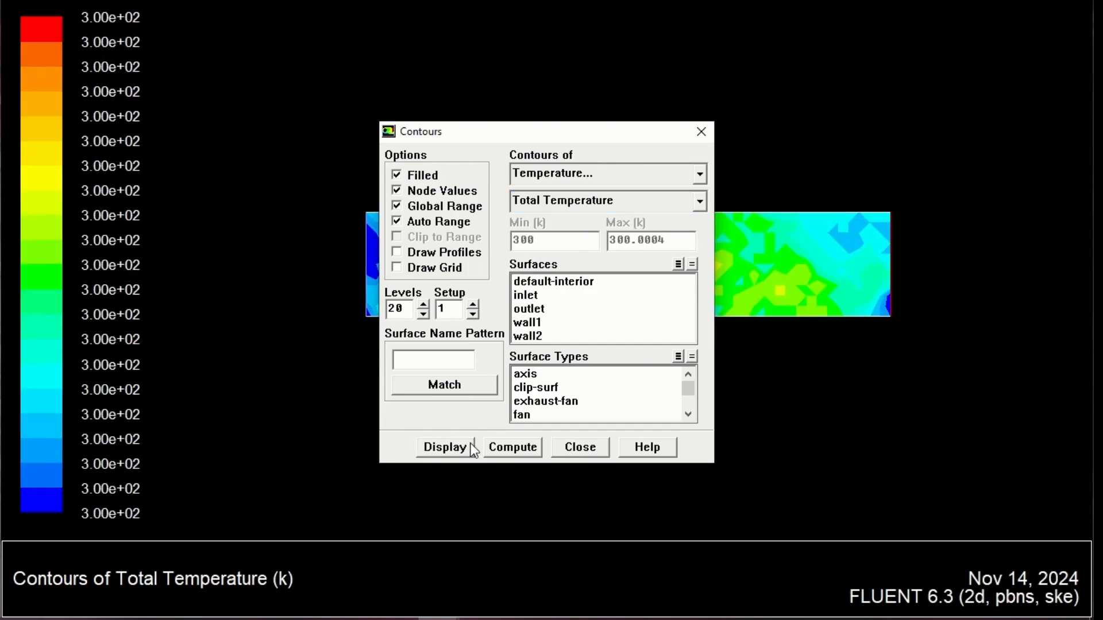
{"action": "left_click", "coordinate": [582, 457]}
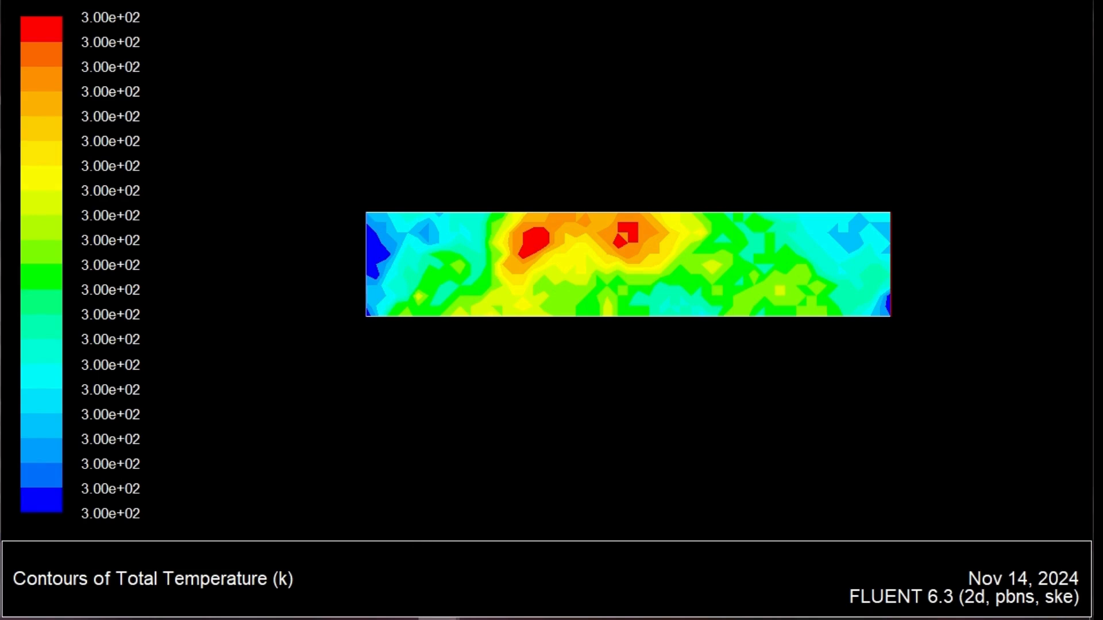
{"action": "mouse_move", "coordinate": [436, 617]}
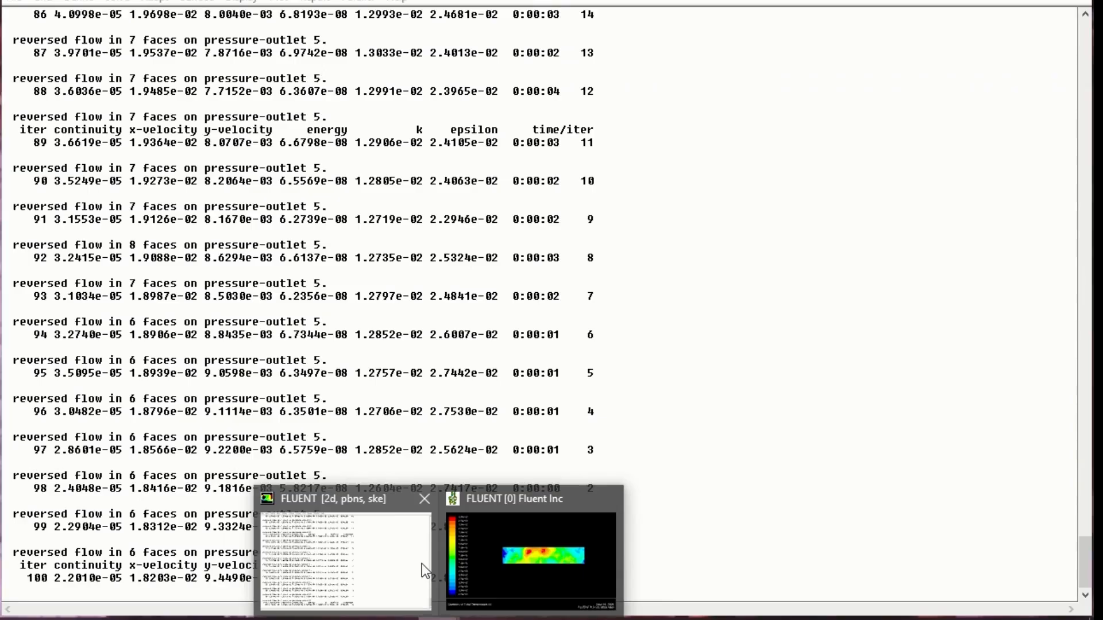
{"action": "left_click", "coordinate": [421, 563]}
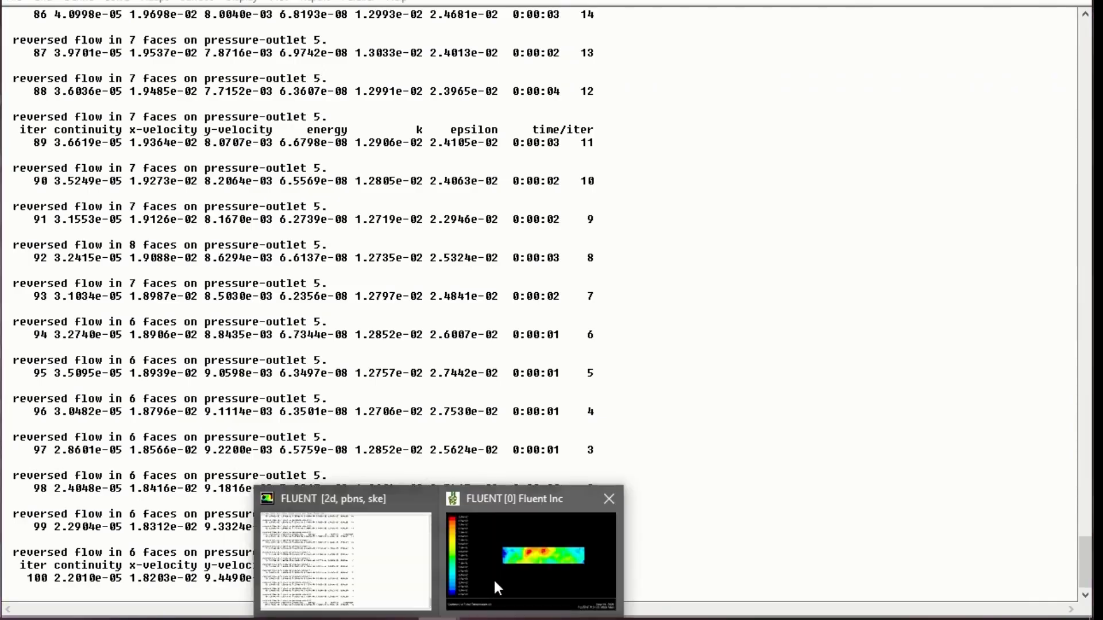
{"action": "left_click", "coordinate": [493, 578]}
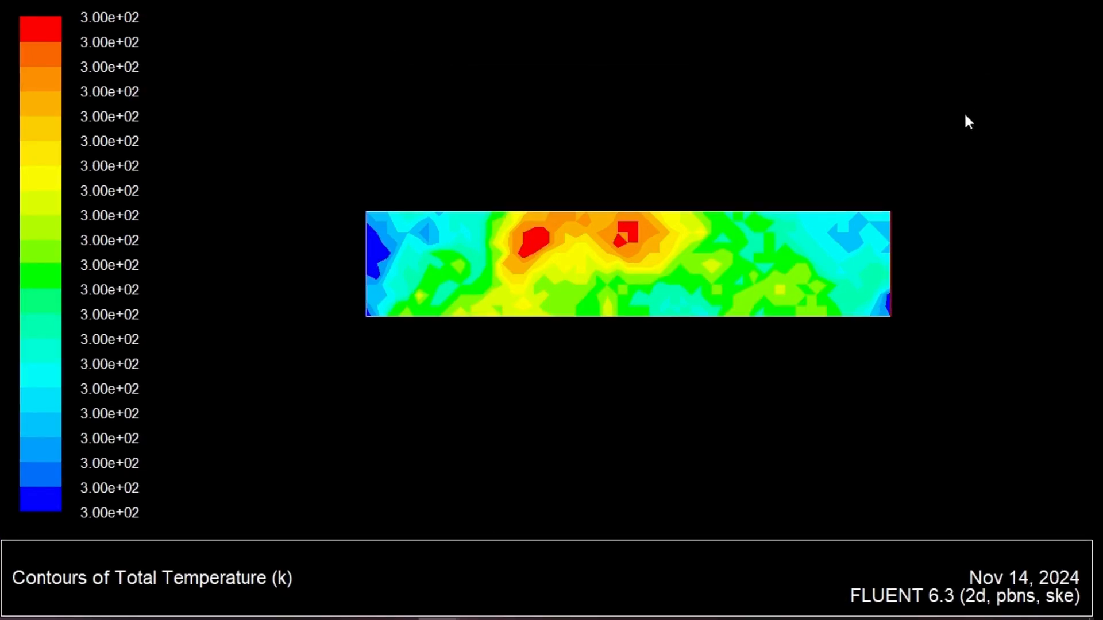
Reopen the contour settings, display filled contours of turbulent kinetic energy (k), and bring the plot into view
{"action": "key", "text": "alt+Tab"}
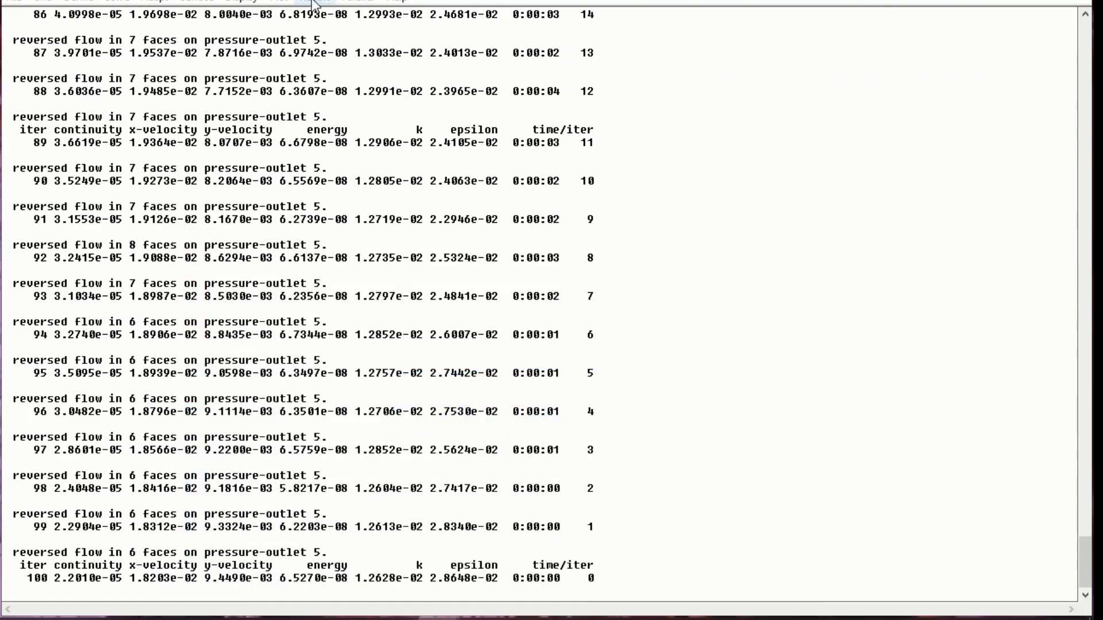
{"action": "left_click", "coordinate": [241, 2]}
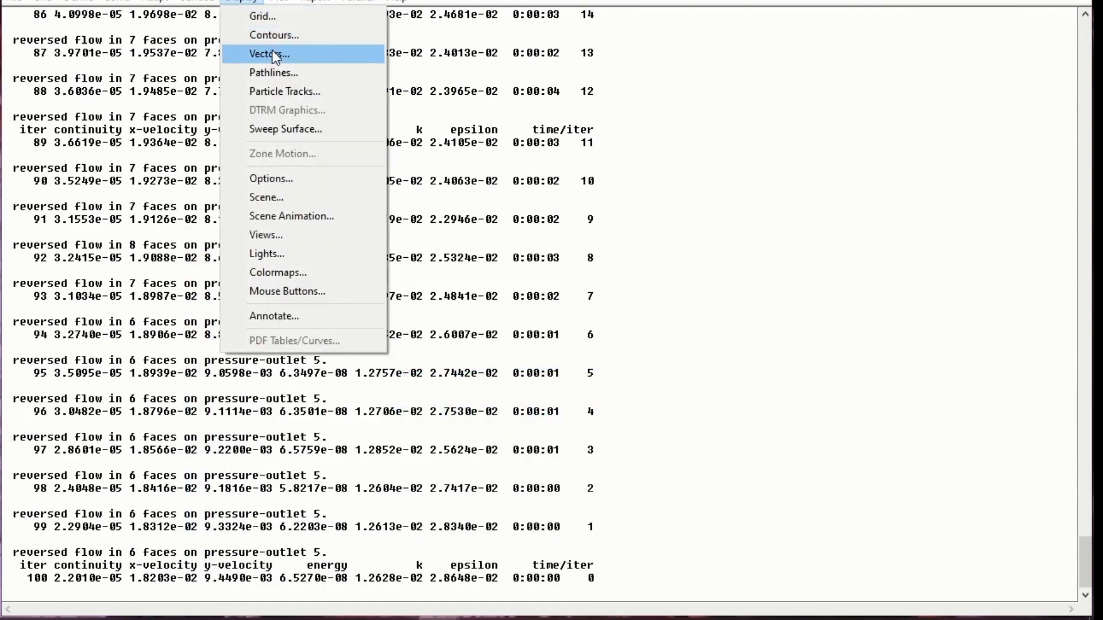
{"action": "left_click", "coordinate": [274, 35]}
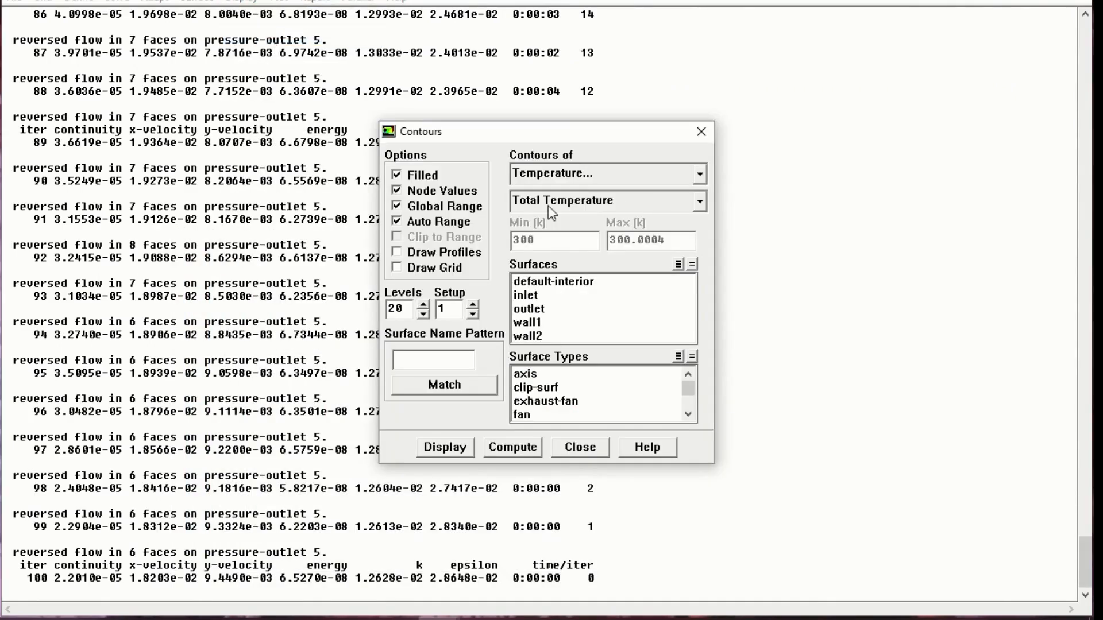
{"action": "left_click", "coordinate": [579, 181]}
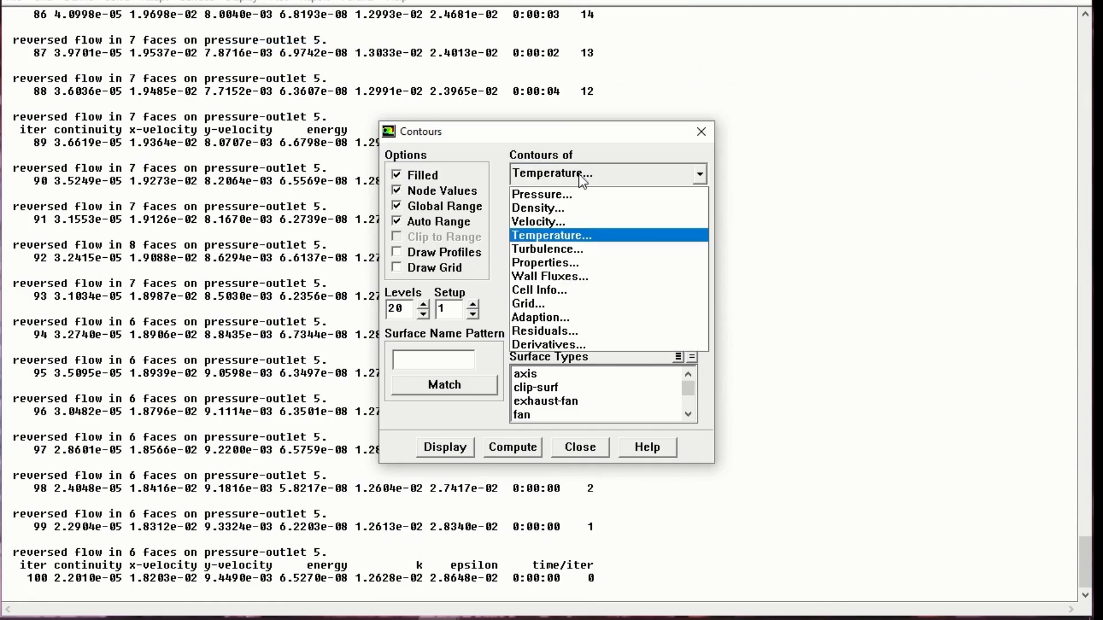
{"action": "left_click", "coordinate": [579, 248]}
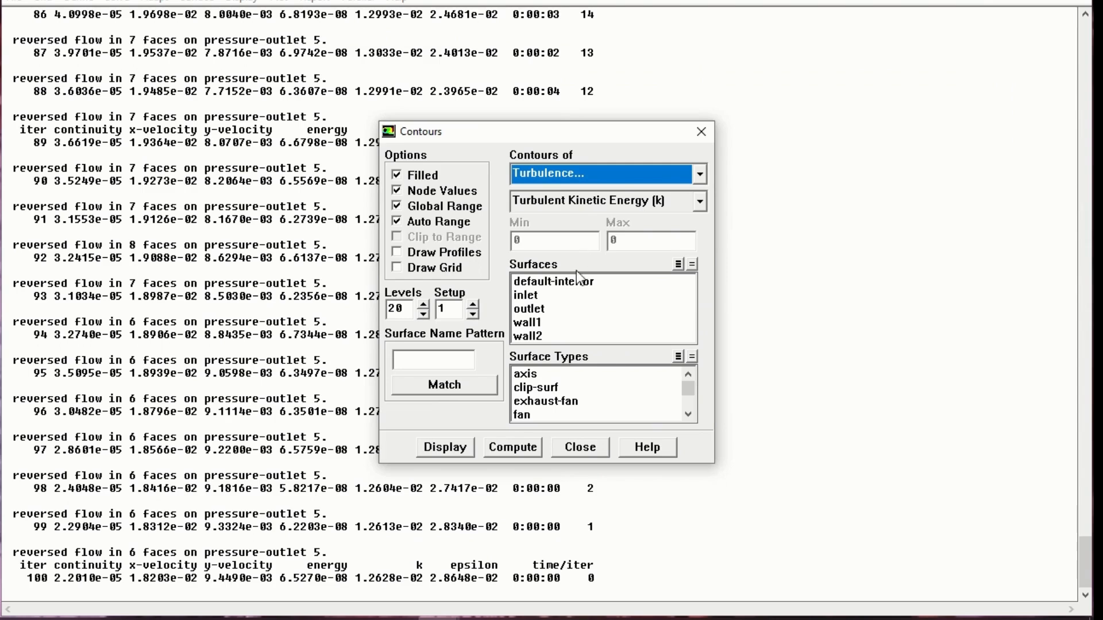
{"action": "left_click", "coordinate": [463, 450]}
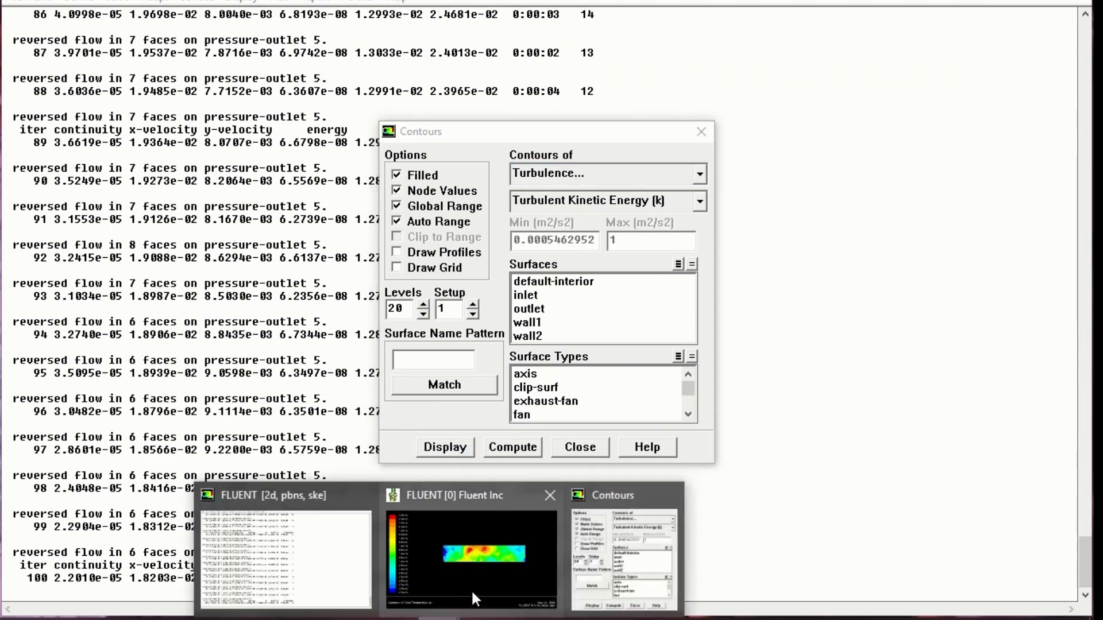
{"action": "left_click", "coordinate": [471, 589]}
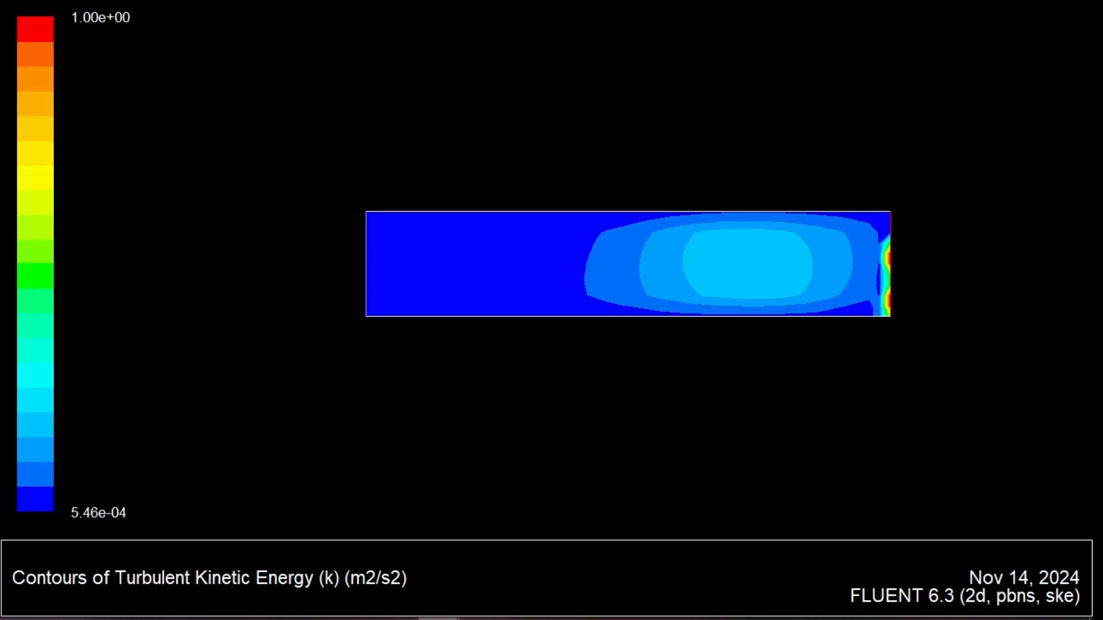
{"action": "mouse_move", "coordinate": [438, 616]}
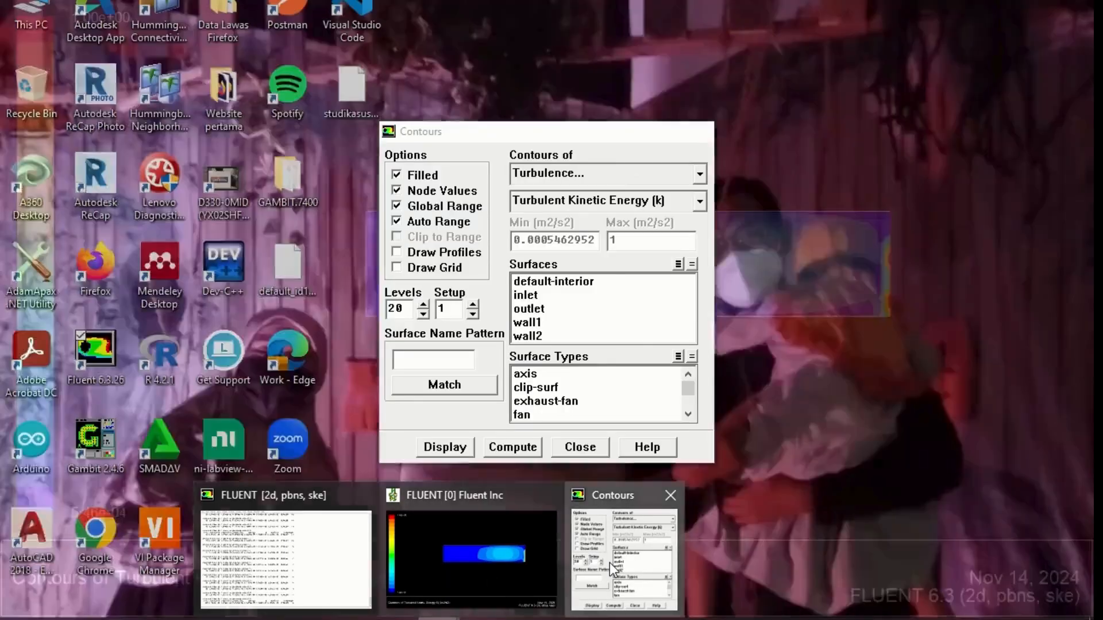
Display filled contours of turbulent viscosity and move the contour settings clear of the plot
{"action": "left_click", "coordinate": [609, 563]}
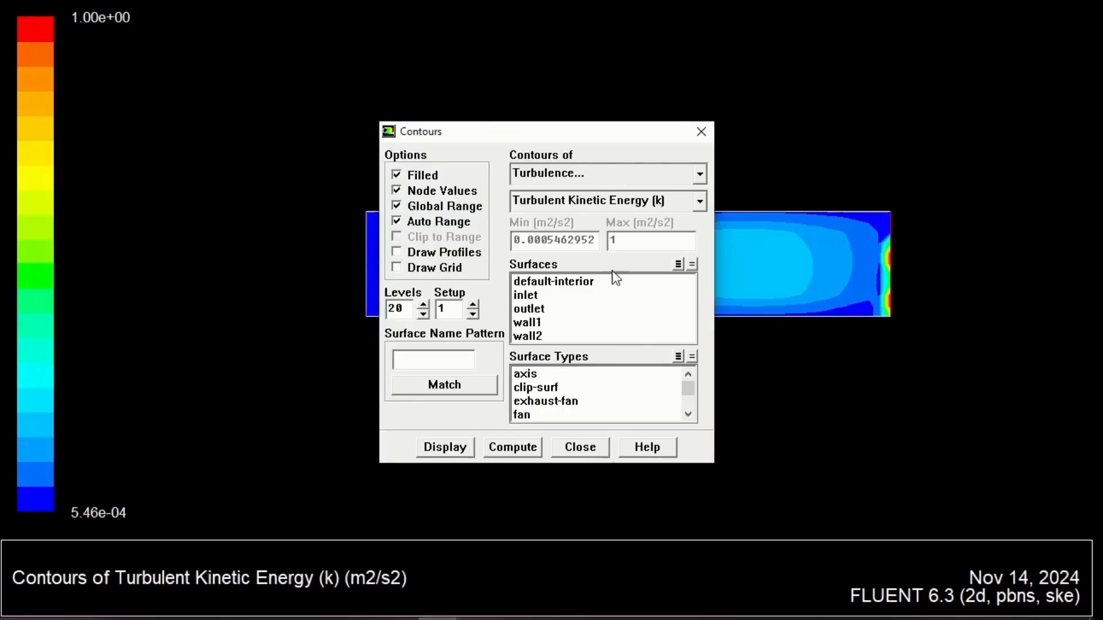
{"action": "left_click", "coordinate": [617, 172]}
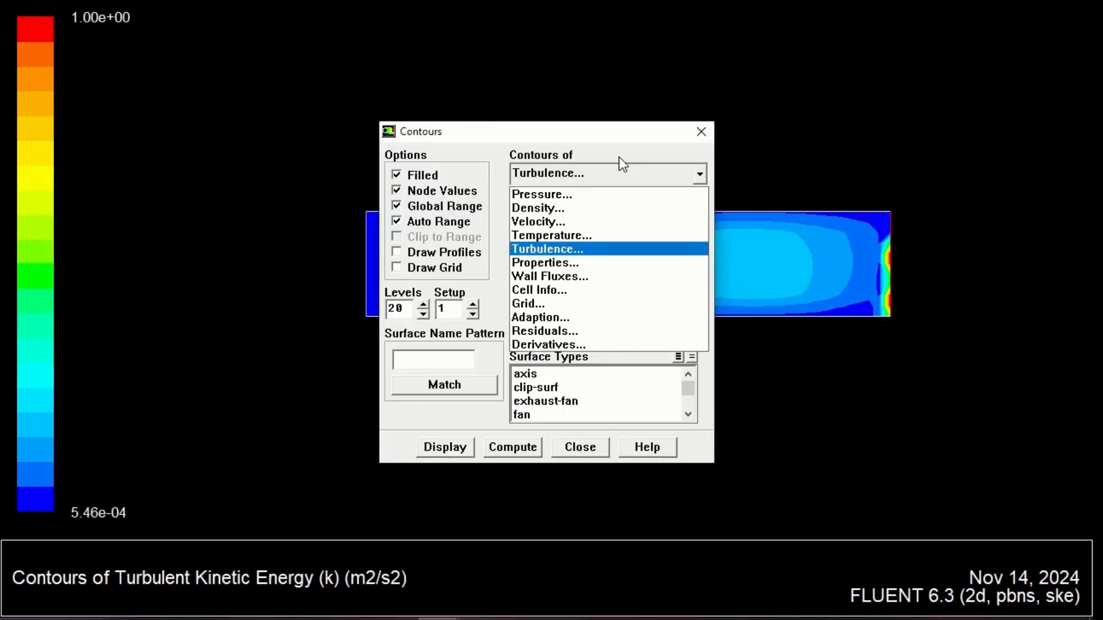
{"action": "left_click", "coordinate": [621, 166]}
{"action": "left_click", "coordinate": [623, 202]}
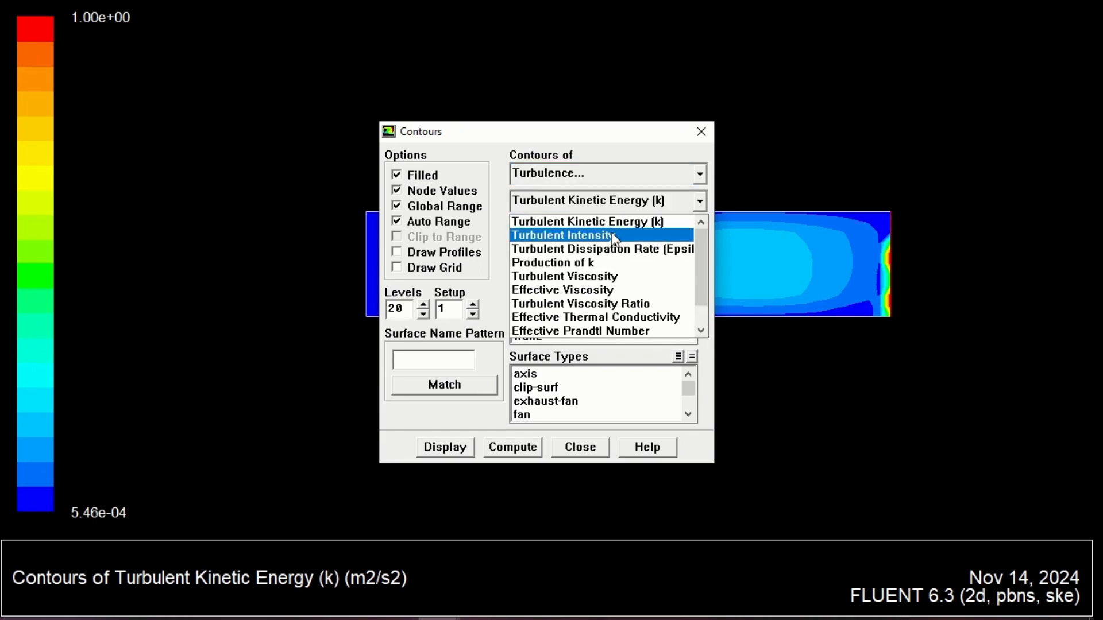
{"action": "left_click", "coordinate": [606, 276]}
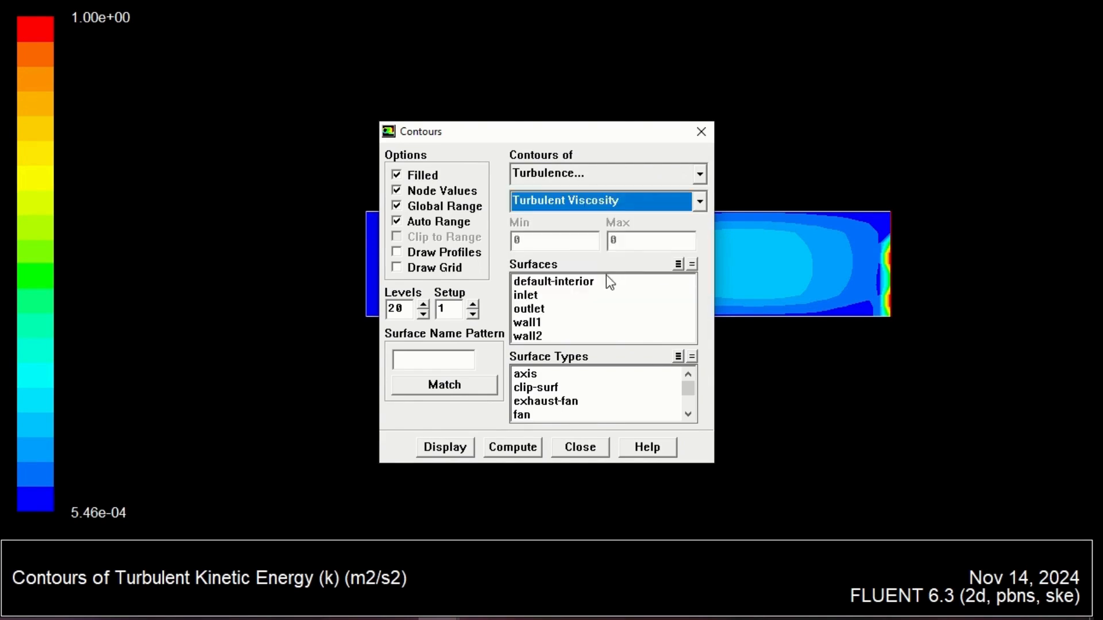
{"action": "left_click", "coordinate": [456, 444]}
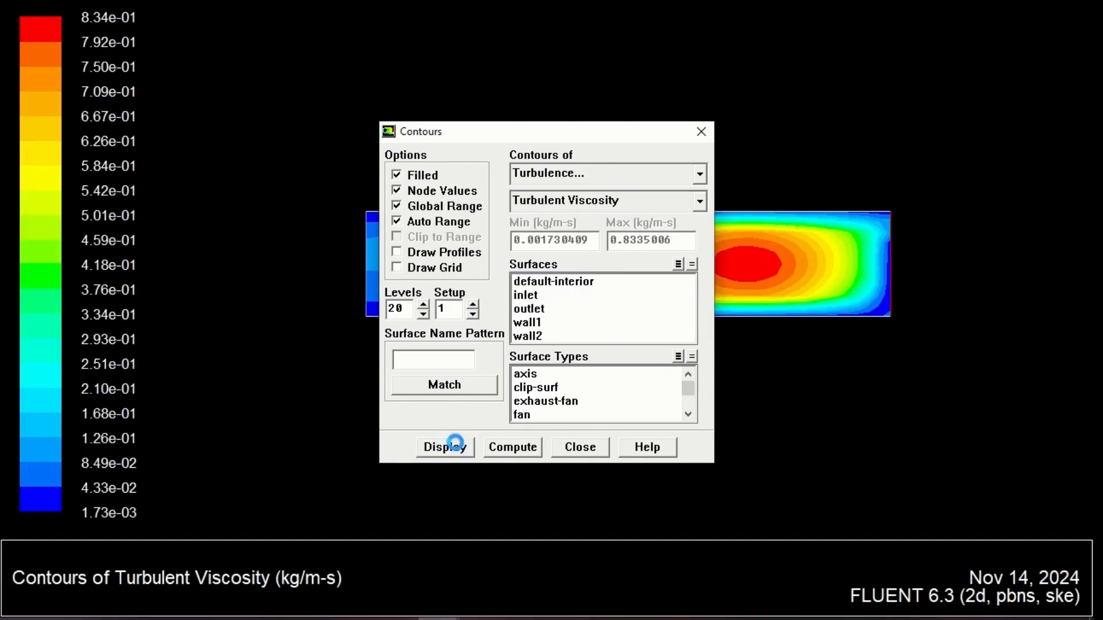
{"action": "left_click_drag", "start_coordinate": [580, 129], "coordinate": [615, 374]}
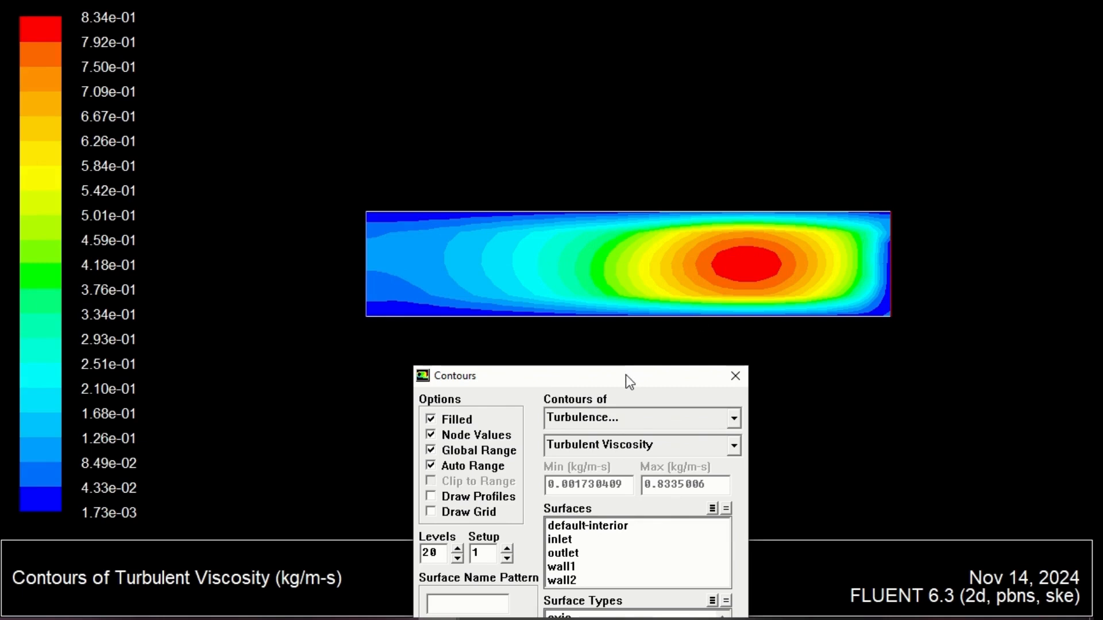
Display filled contours of effective thermal conductivity under Turbulence, and close the contour settings to view the plot
{"action": "left_click", "coordinate": [626, 428]}
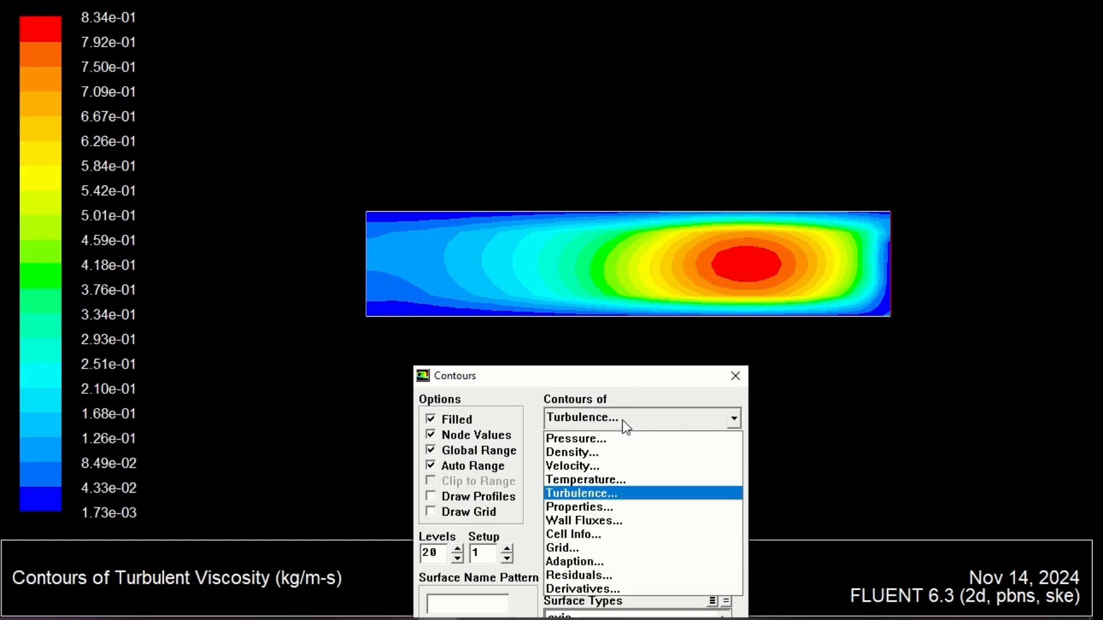
{"action": "left_click", "coordinate": [626, 428]}
{"action": "left_click", "coordinate": [622, 448]}
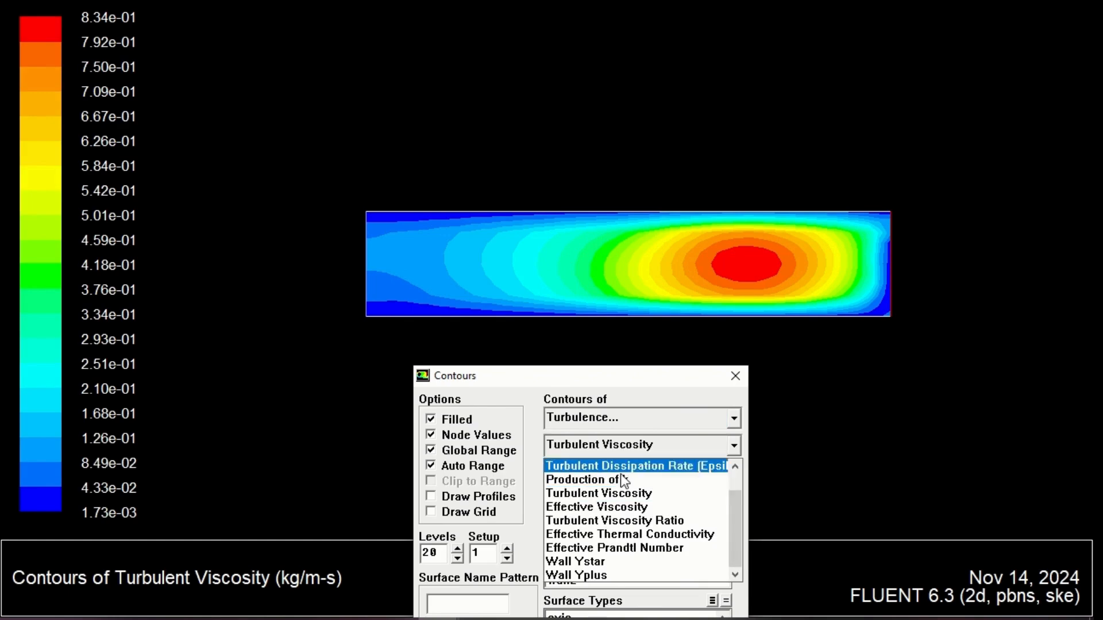
{"action": "left_click", "coordinate": [617, 534]}
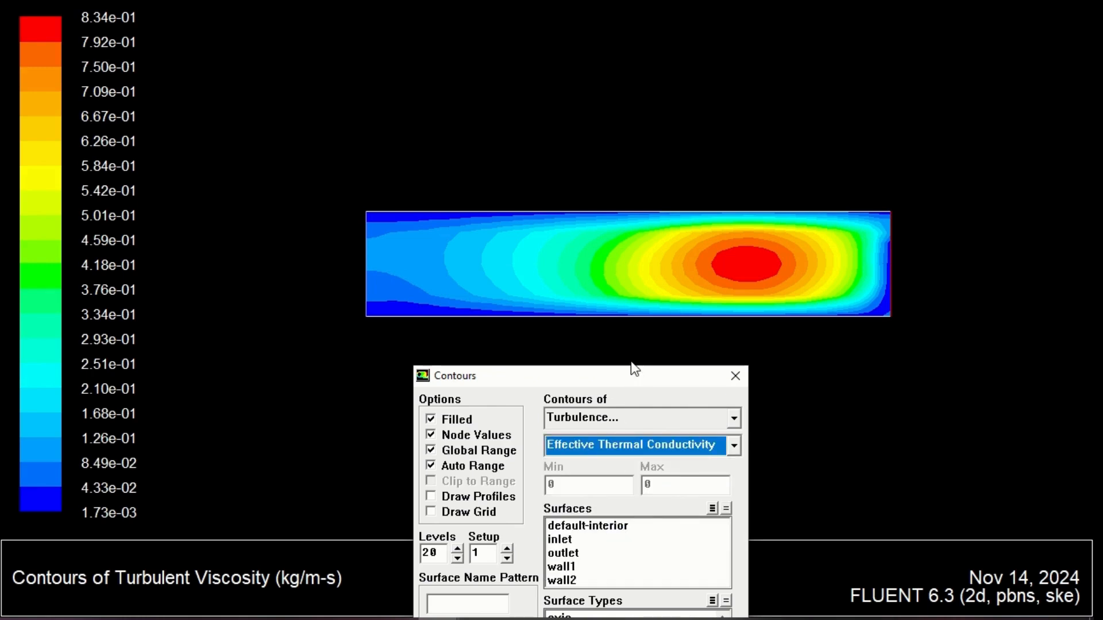
{"action": "left_click_drag", "start_coordinate": [631, 373], "coordinate": [639, 224]}
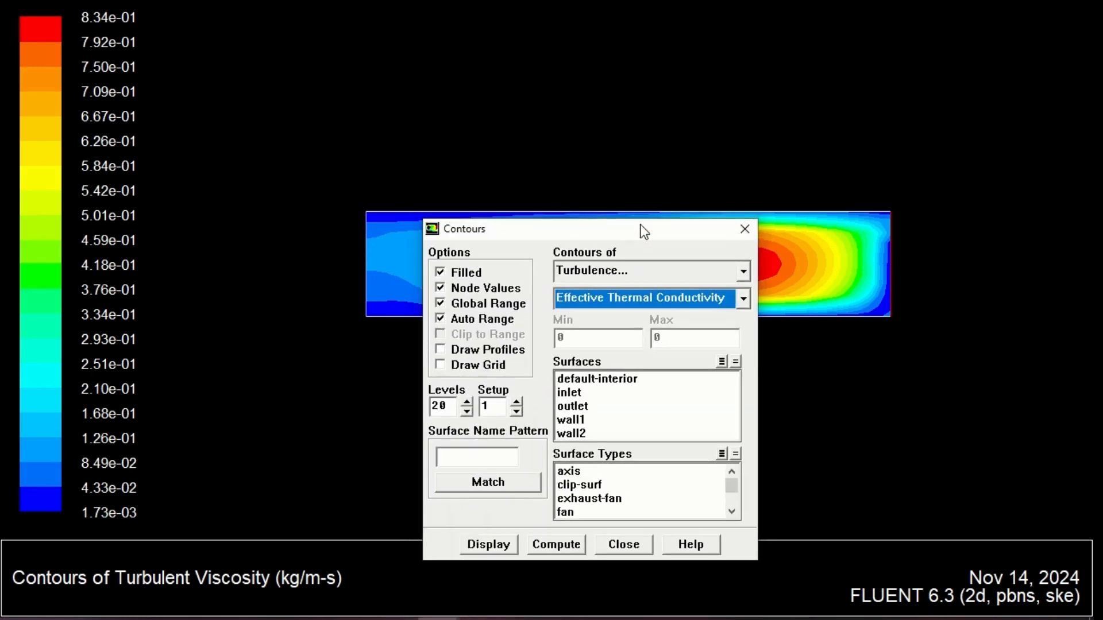
{"action": "left_click", "coordinate": [489, 549]}
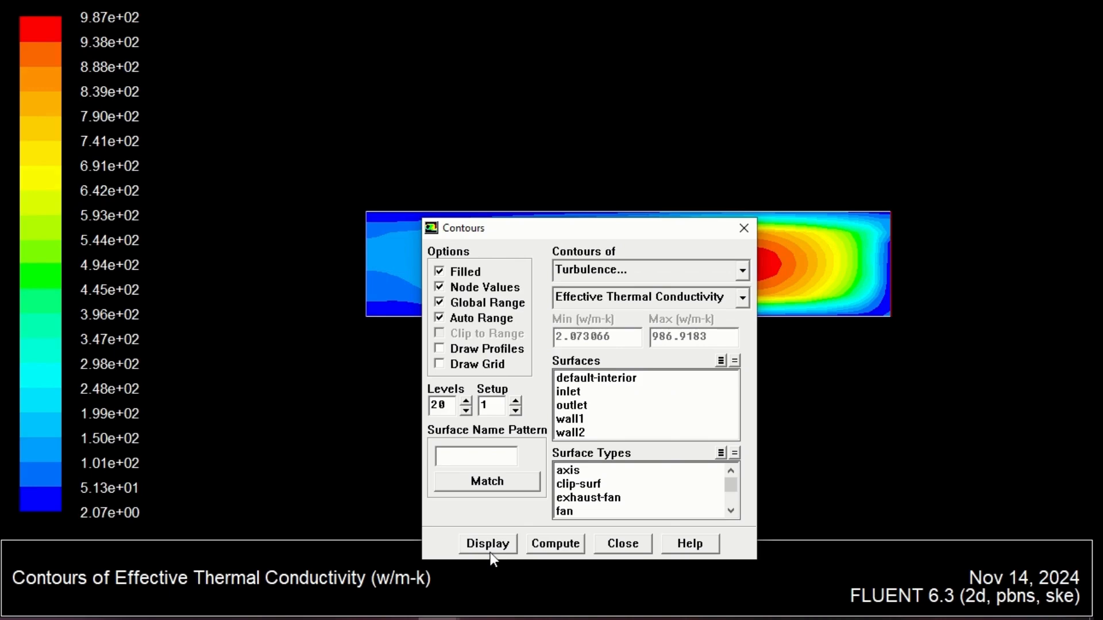
{"action": "left_click_drag", "start_coordinate": [619, 231], "coordinate": [430, 132]}
{"action": "left_click", "coordinate": [435, 164]}
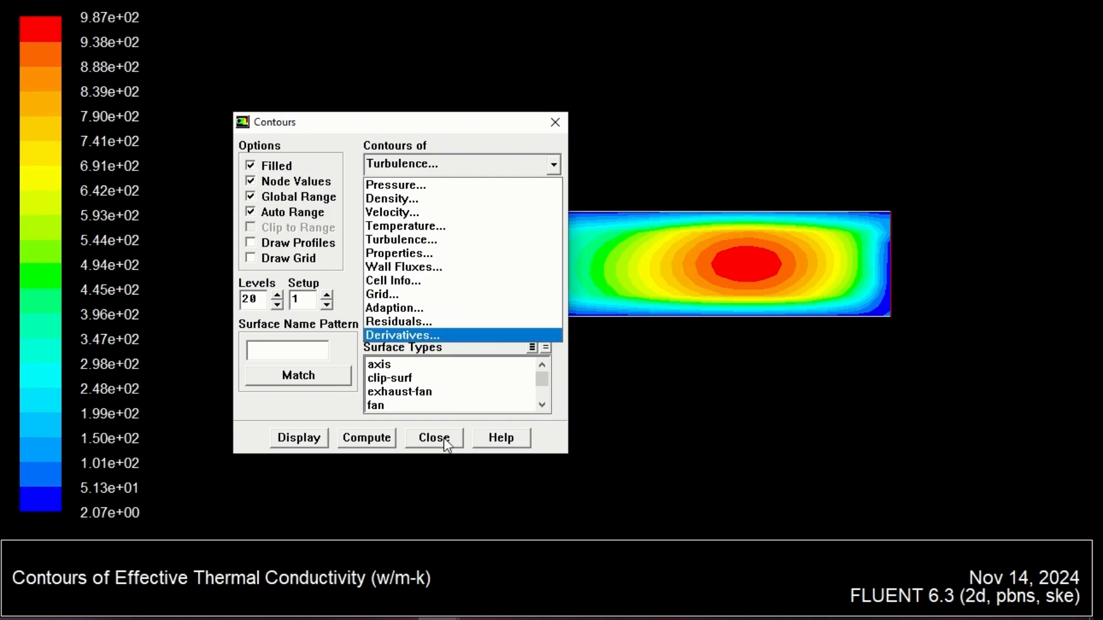
{"action": "left_click", "coordinate": [493, 145]}
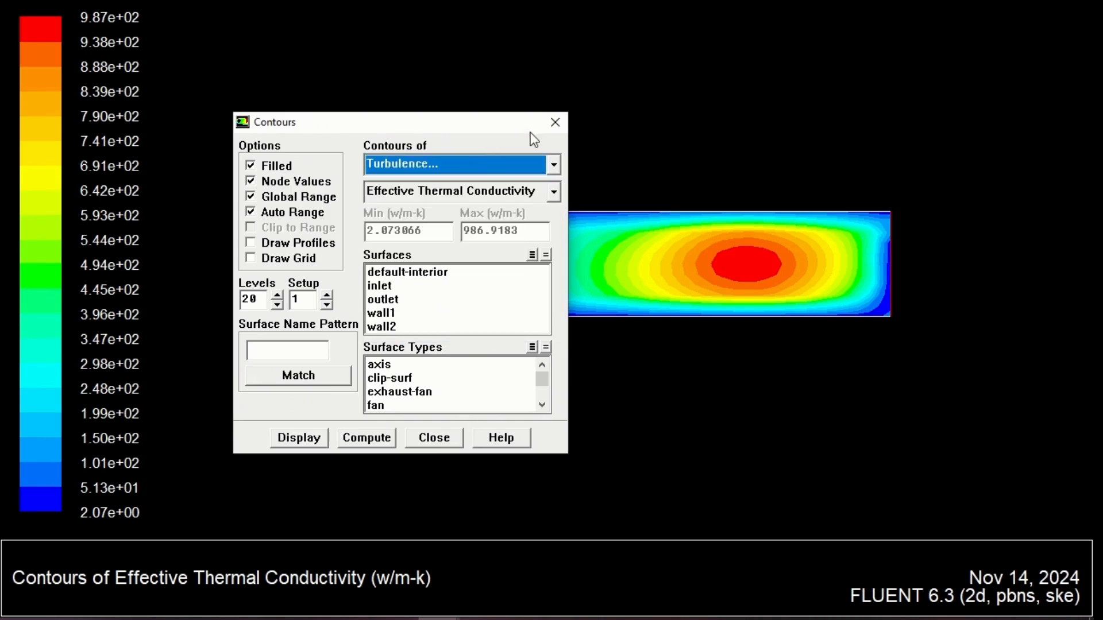
{"action": "left_click", "coordinate": [555, 121]}
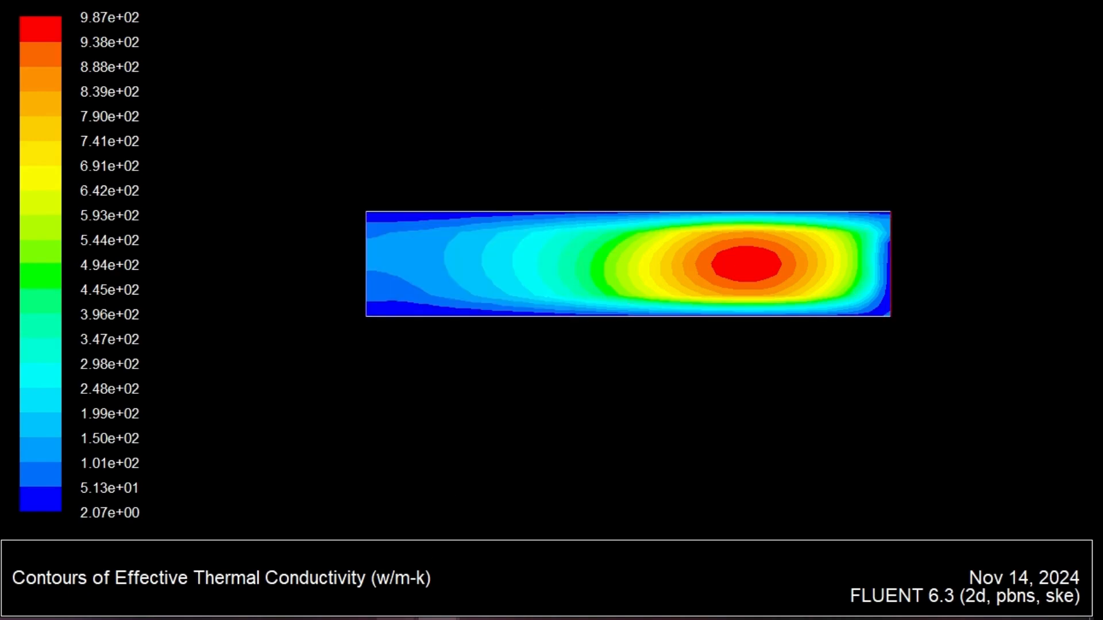
Open the solution XY plot settings, choose dynamic pressure for the Y axis, and enable writing to file
{"action": "mouse_move", "coordinate": [438, 618]}
{"action": "left_click", "coordinate": [393, 584]}
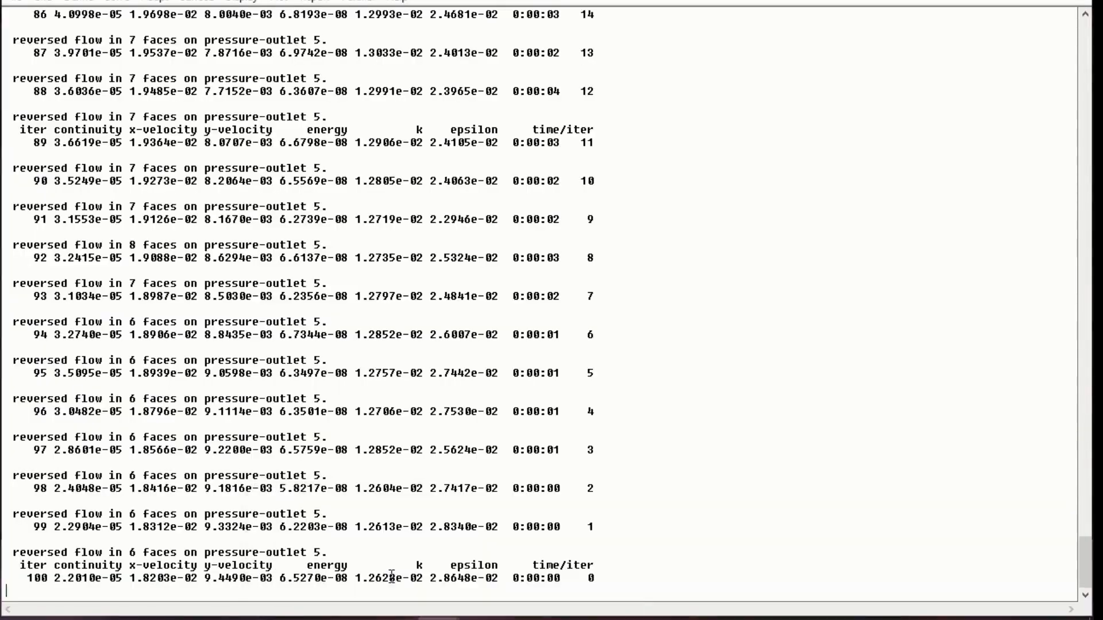
{"action": "left_click", "coordinate": [280, 3]}
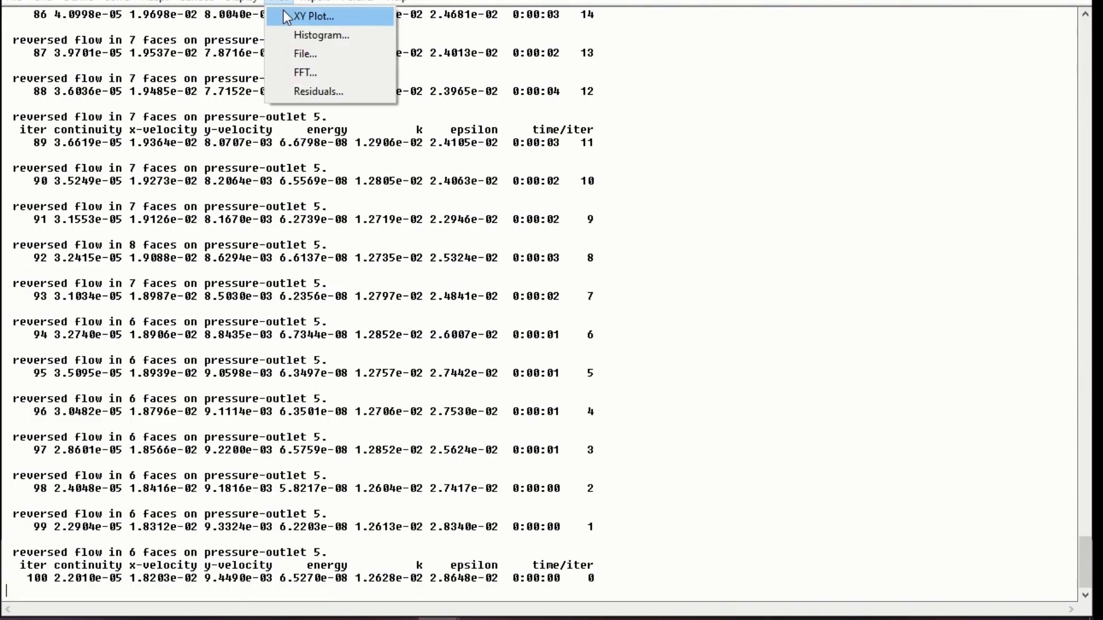
{"action": "left_click", "coordinate": [293, 16]}
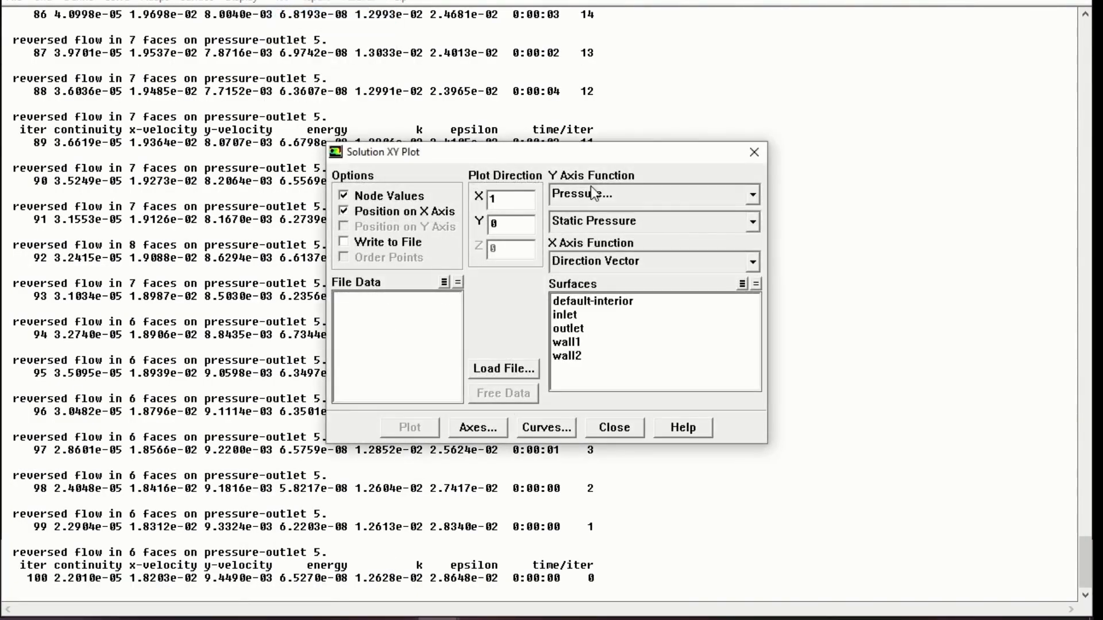
{"action": "left_click", "coordinate": [613, 228]}
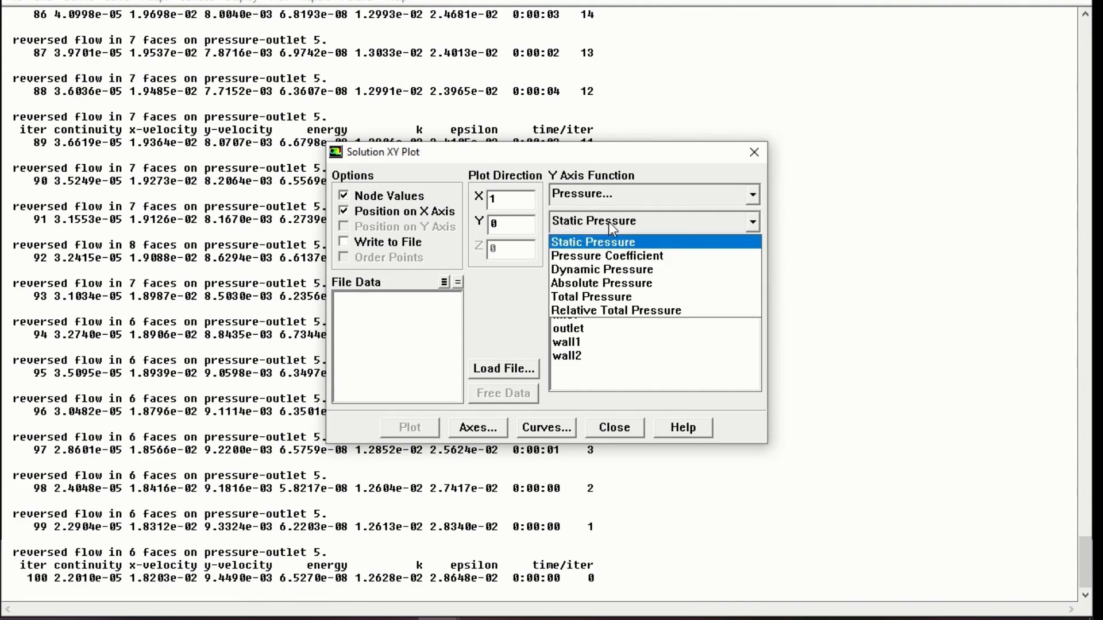
{"action": "left_click", "coordinate": [613, 271]}
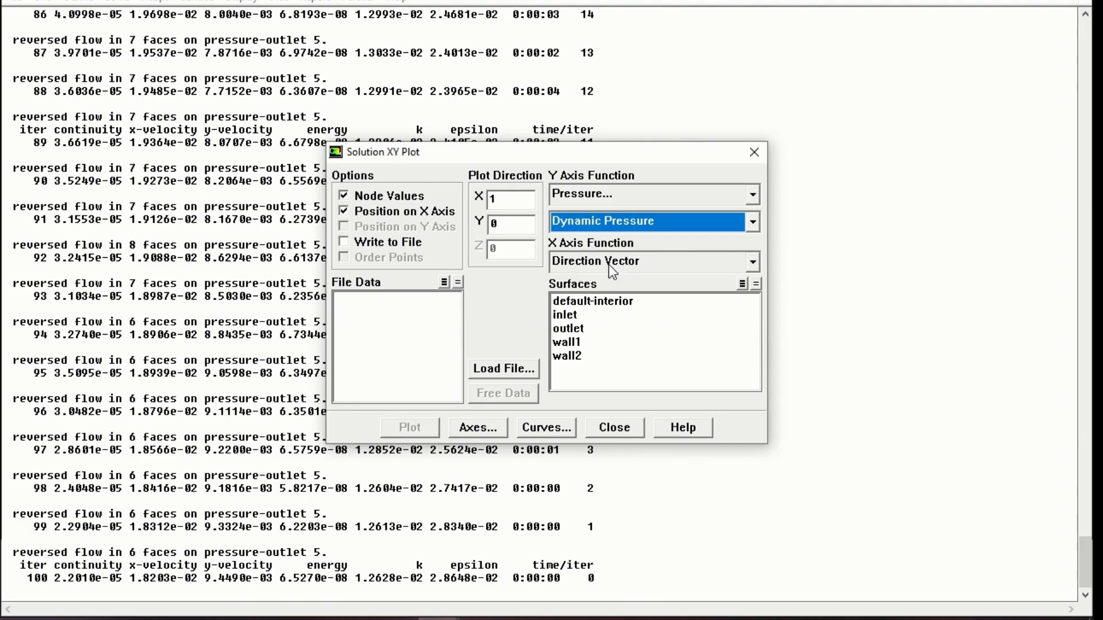
{"action": "left_click", "coordinate": [419, 244]}
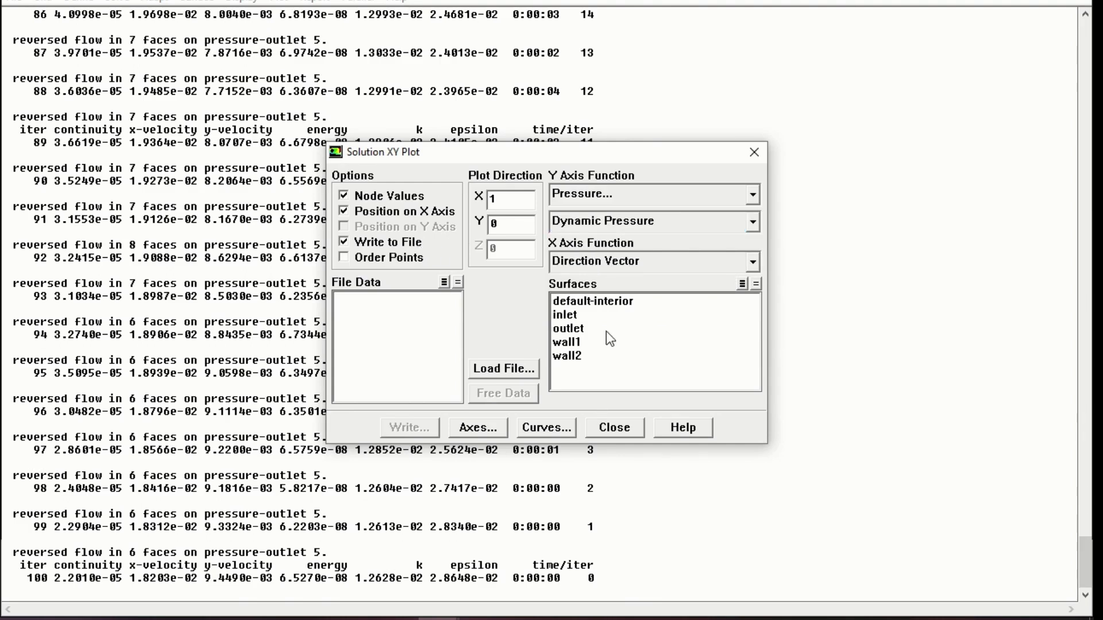
Select default-interior, inlet, outlet, wall1 and wall2, and write the dynamic pressure data to an XY file named coba
{"action": "left_click", "coordinate": [612, 301]}
{"action": "left_click", "coordinate": [611, 315]}
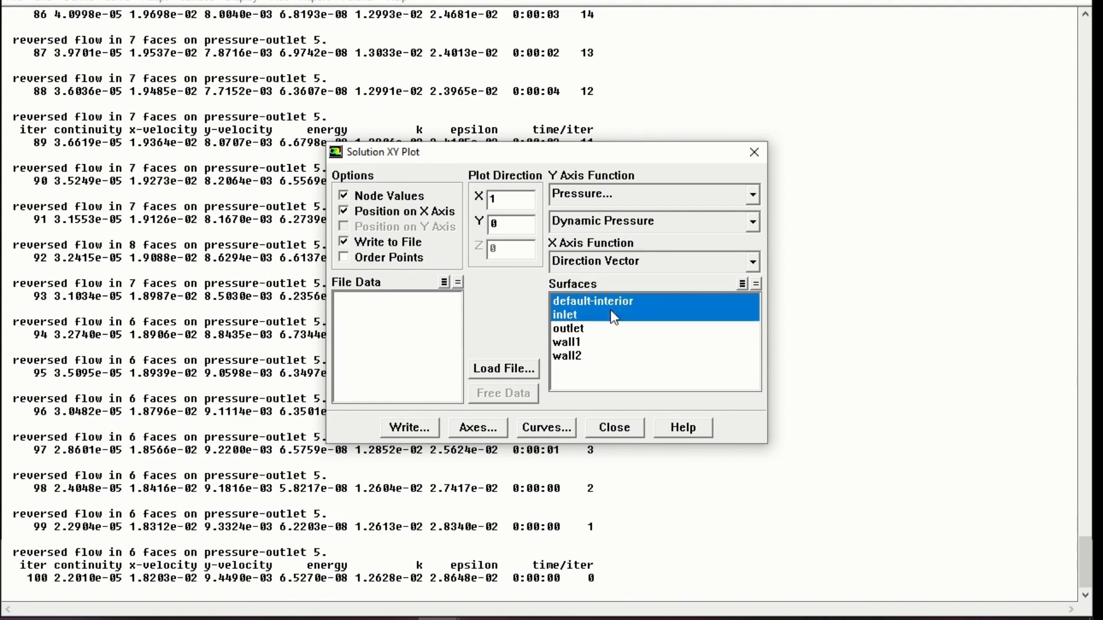
{"action": "left_click", "coordinate": [610, 319]}
{"action": "left_click", "coordinate": [609, 319]}
{"action": "left_click", "coordinate": [608, 331]}
{"action": "left_click", "coordinate": [604, 343]}
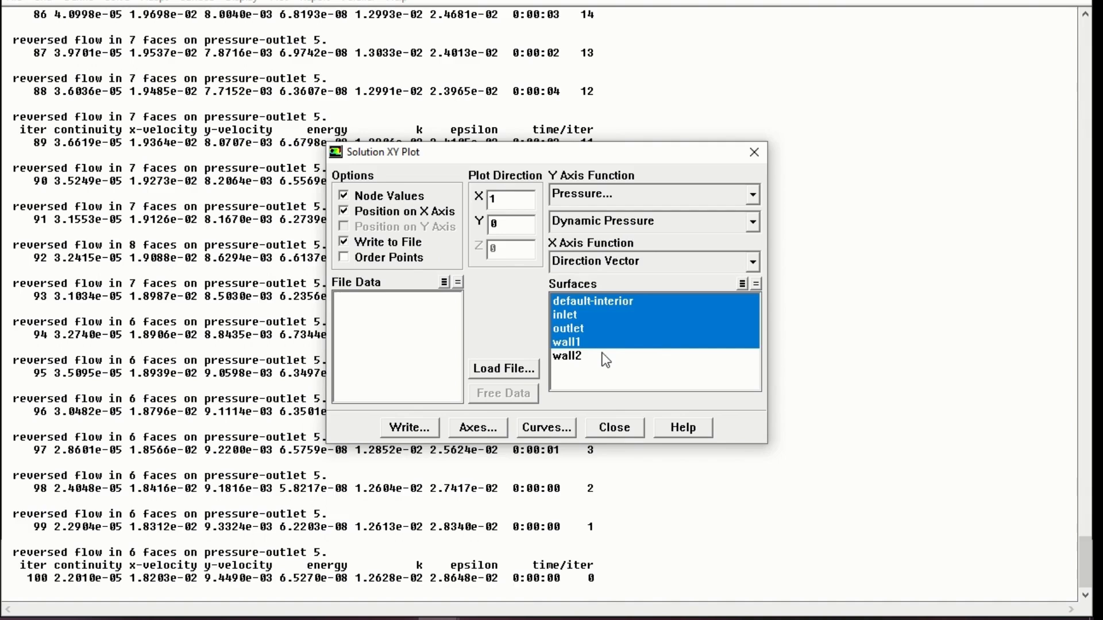
{"action": "left_click", "coordinate": [606, 357]}
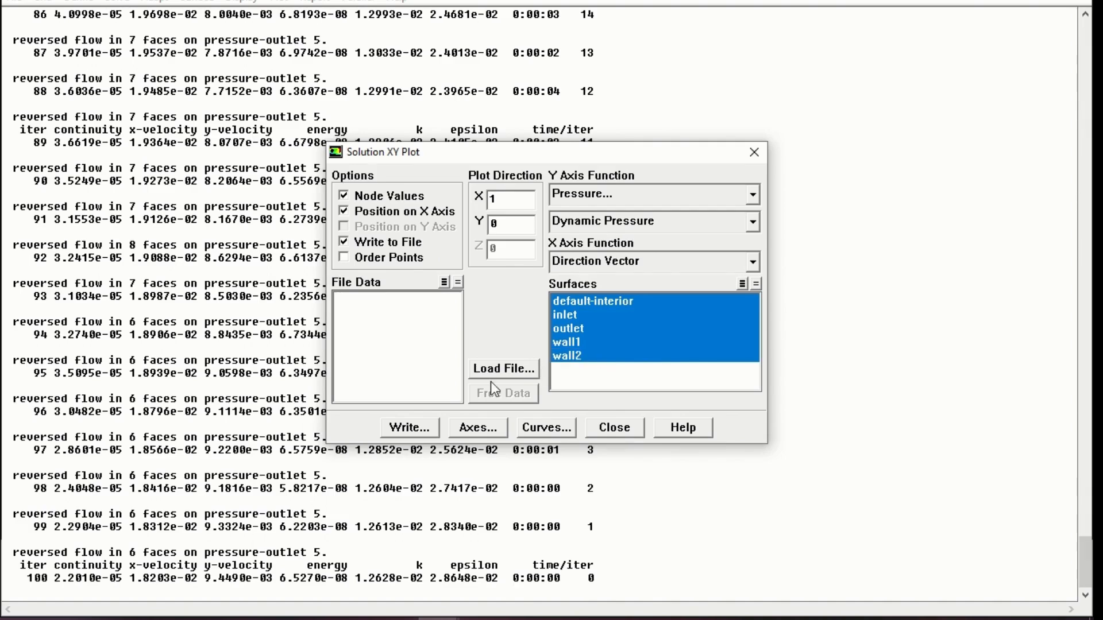
{"action": "left_click", "coordinate": [422, 430]}
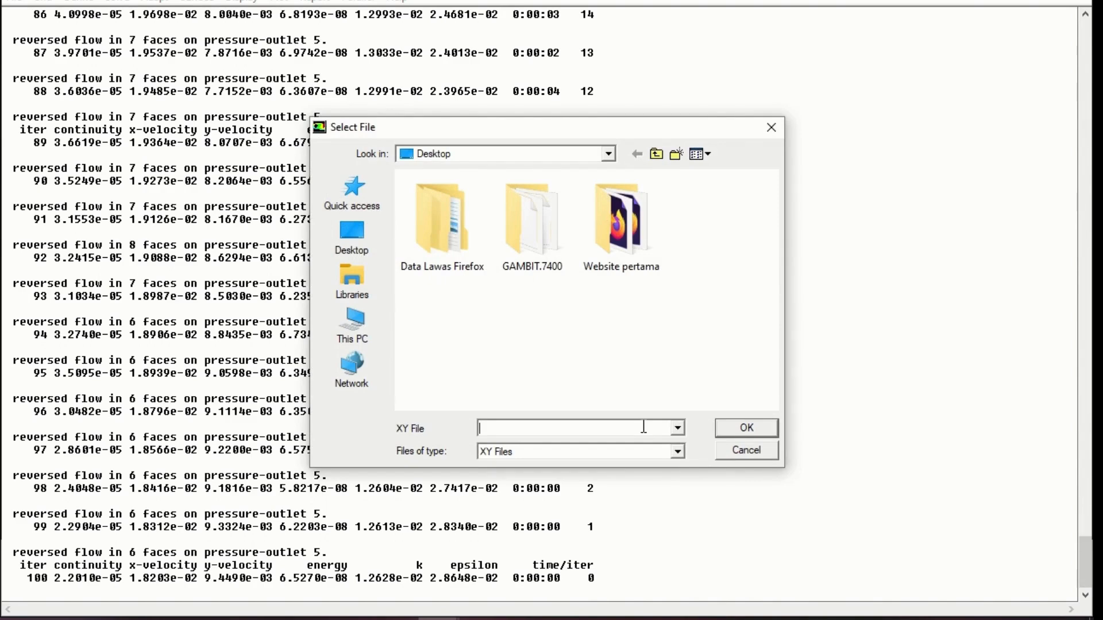
{"action": "type", "text": "coba"}
{"action": "left_click", "coordinate": [764, 427]}
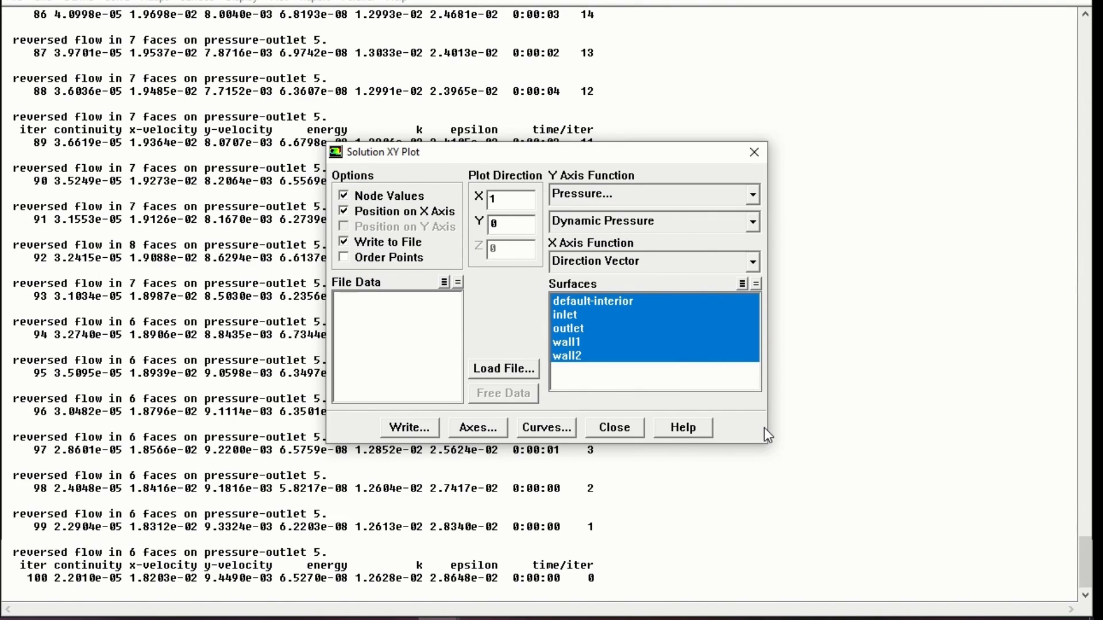
Change the Y axis function to velocity magnitude and write the data to an XY file named cobavelocity
{"action": "left_click", "coordinate": [588, 222]}
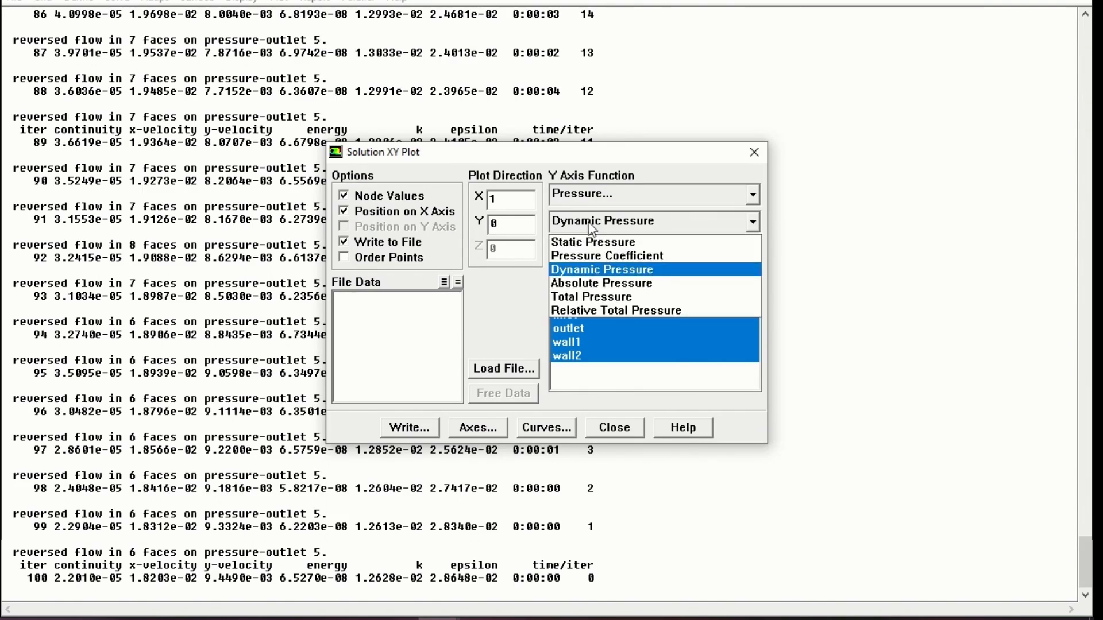
{"action": "left_click", "coordinate": [599, 202]}
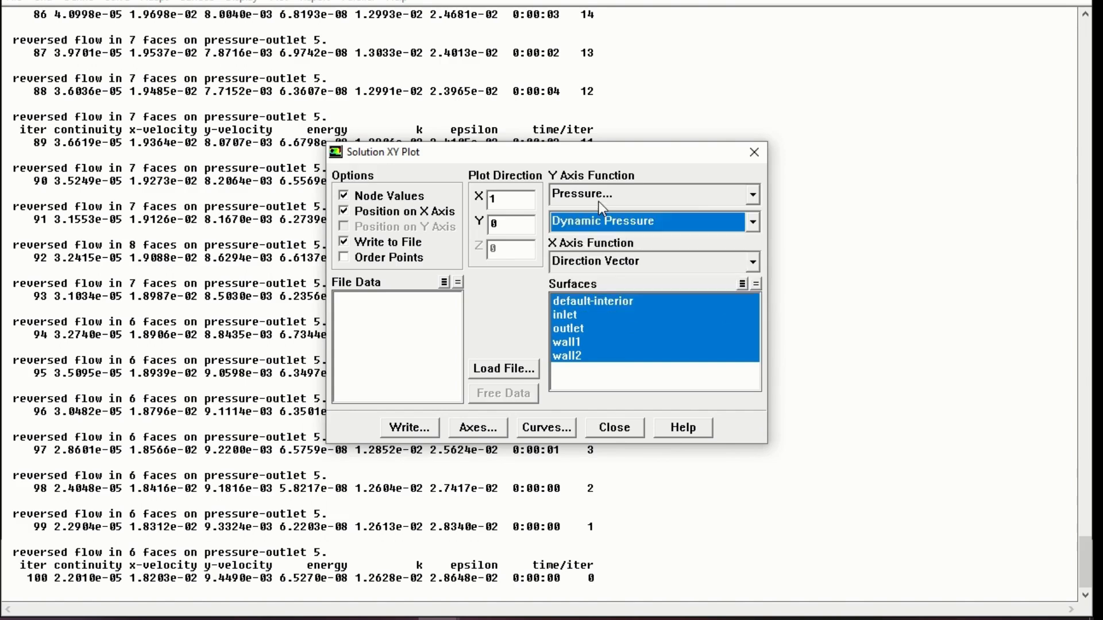
{"action": "left_click", "coordinate": [599, 202]}
{"action": "left_click", "coordinate": [599, 199]}
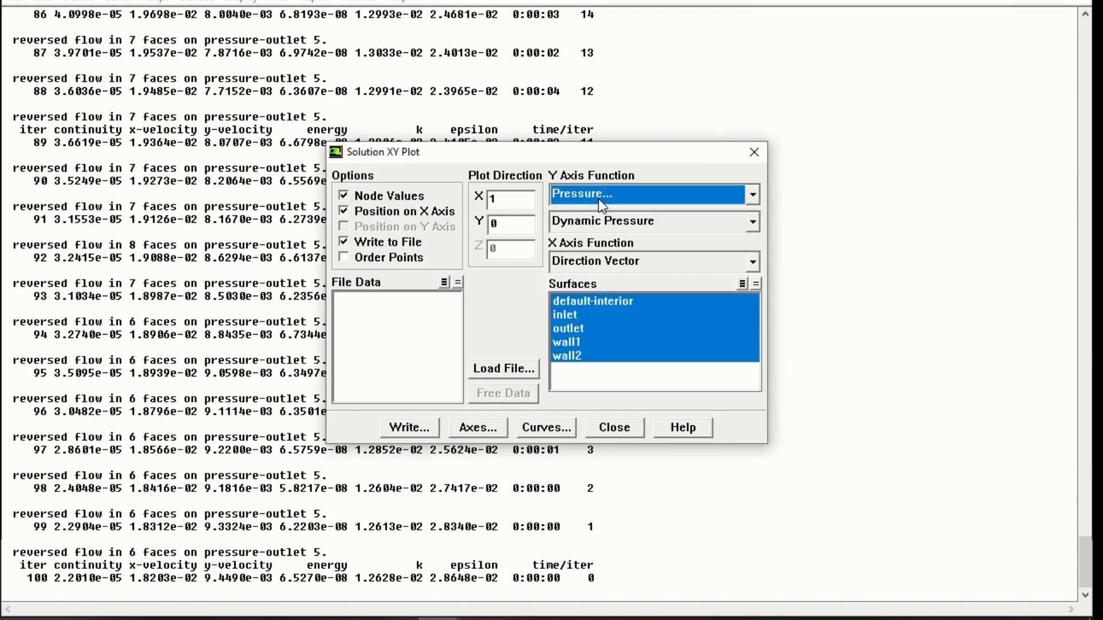
{"action": "left_click", "coordinate": [598, 199]}
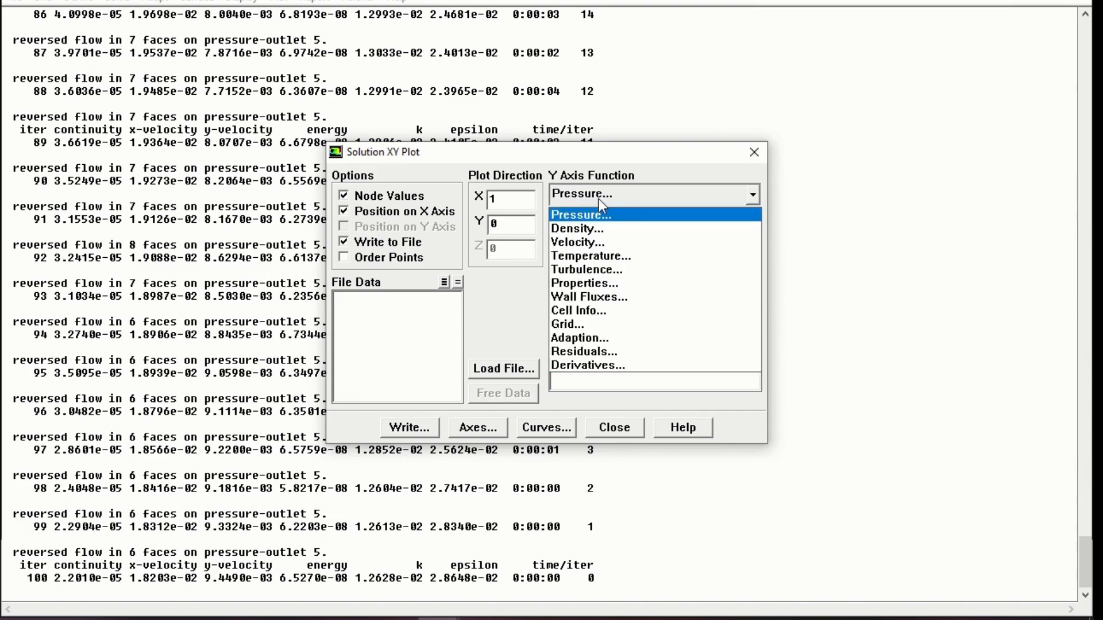
{"action": "left_click", "coordinate": [599, 242]}
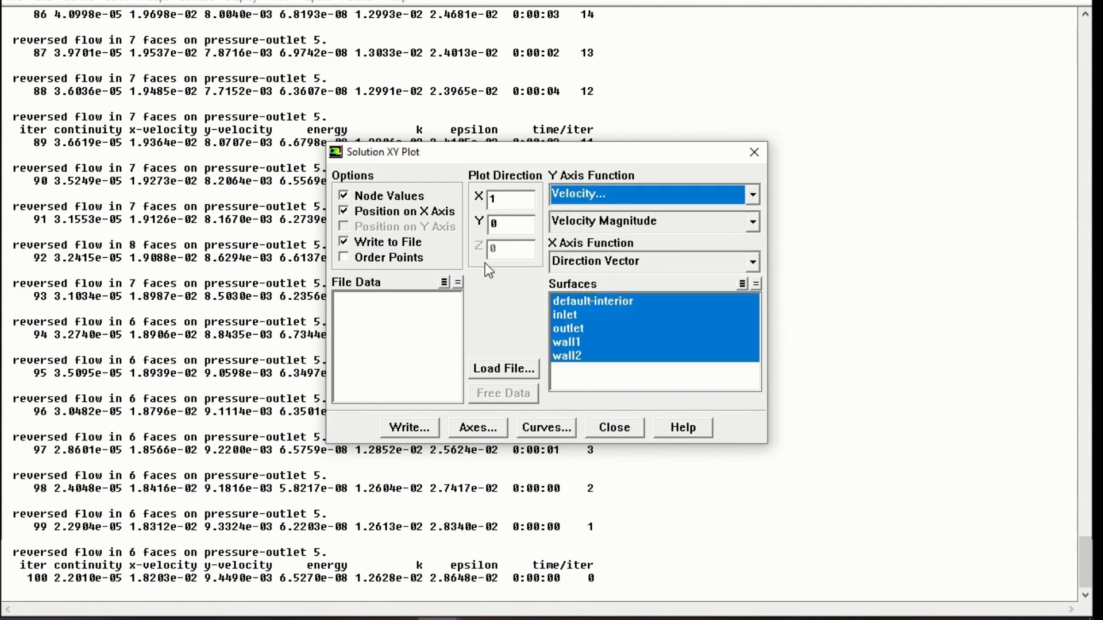
{"action": "left_click", "coordinate": [417, 432]}
{"action": "type", "text": "co"}
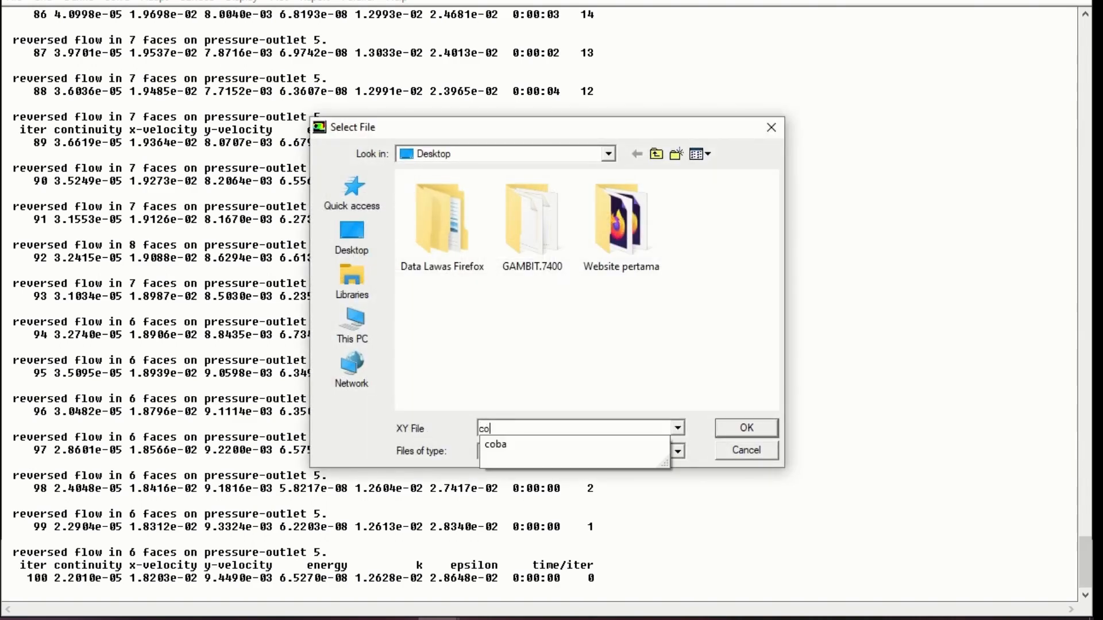
{"action": "type", "text": "ba"}
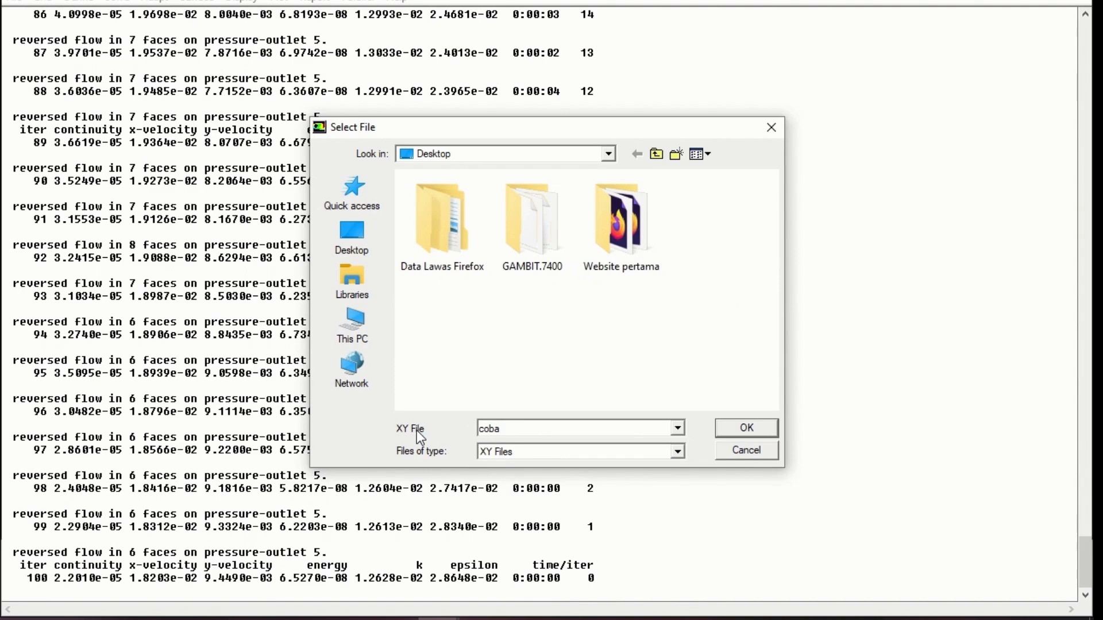
{"action": "type", "text": "velocity"}
{"action": "key", "text": "Return"}
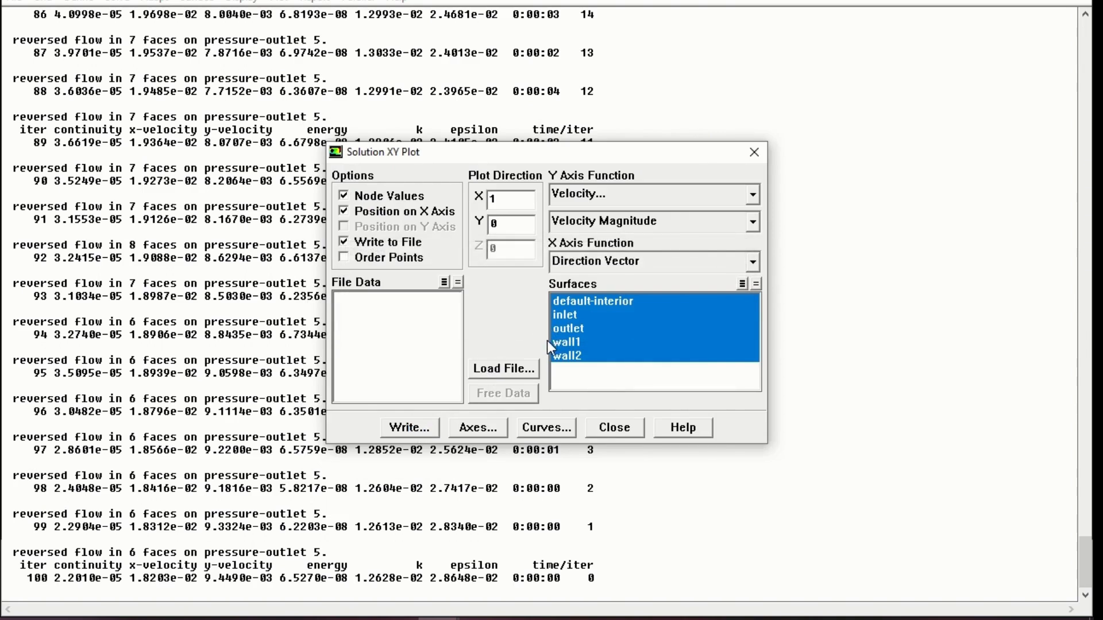
Change the XY plot's Y axis function to static temperature, check the contour plot, and close the XY plot settings
{"action": "left_click", "coordinate": [626, 201]}
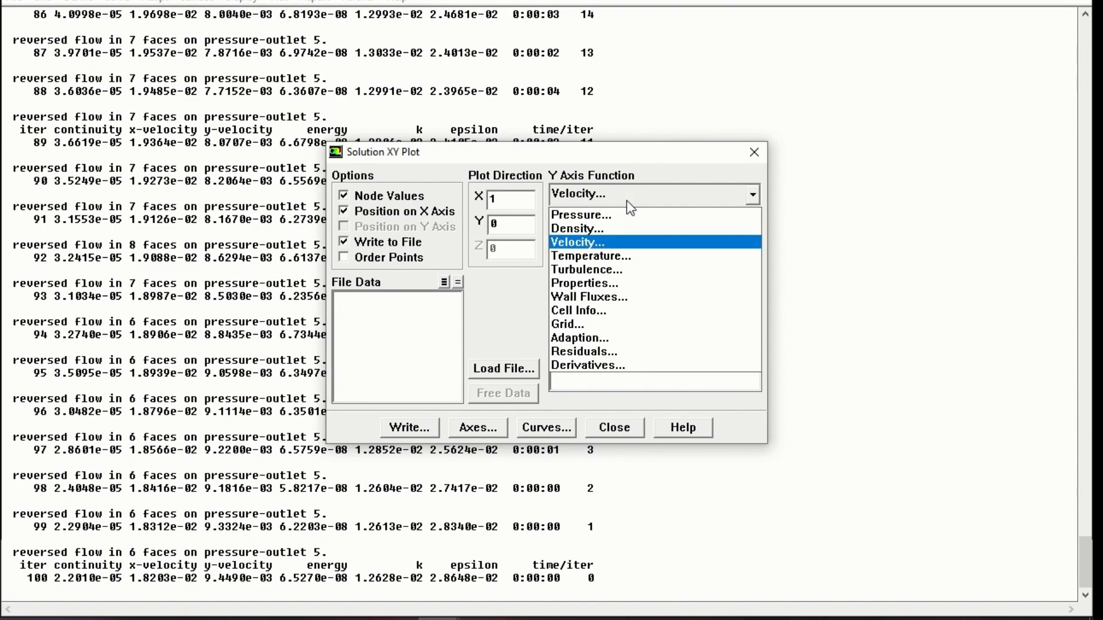
{"action": "left_click", "coordinate": [628, 256]}
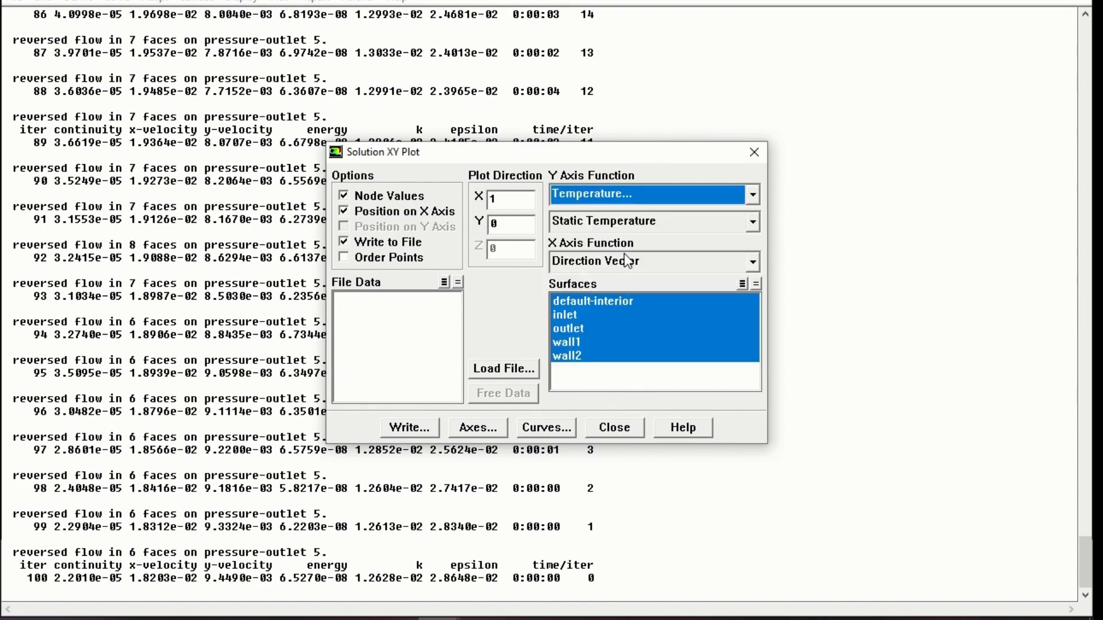
{"action": "left_click", "coordinate": [437, 619]}
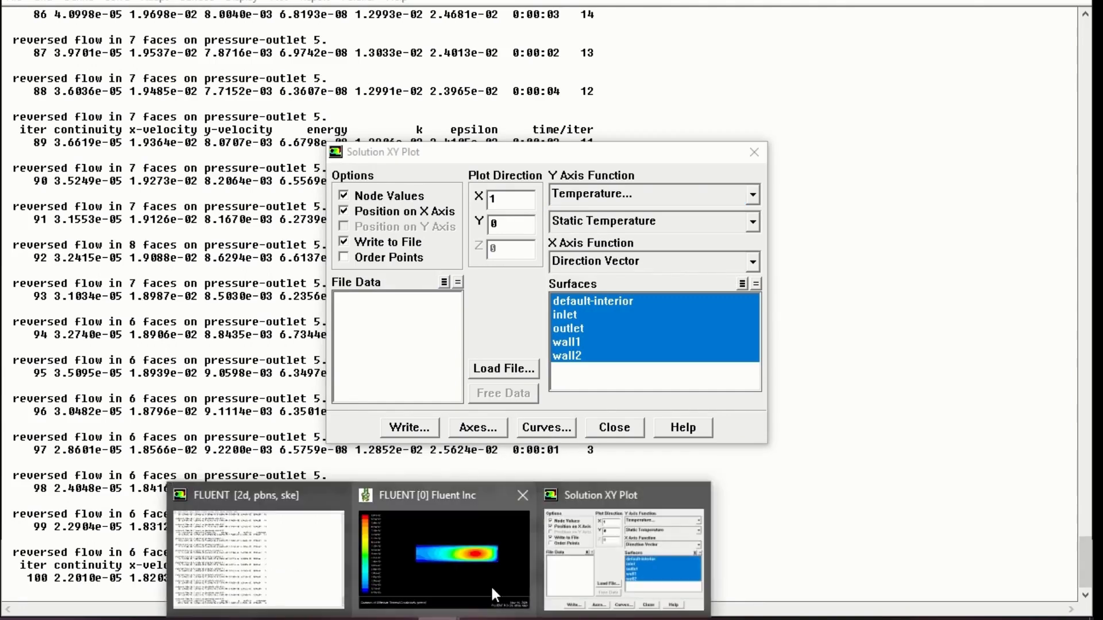
{"action": "left_click", "coordinate": [492, 589]}
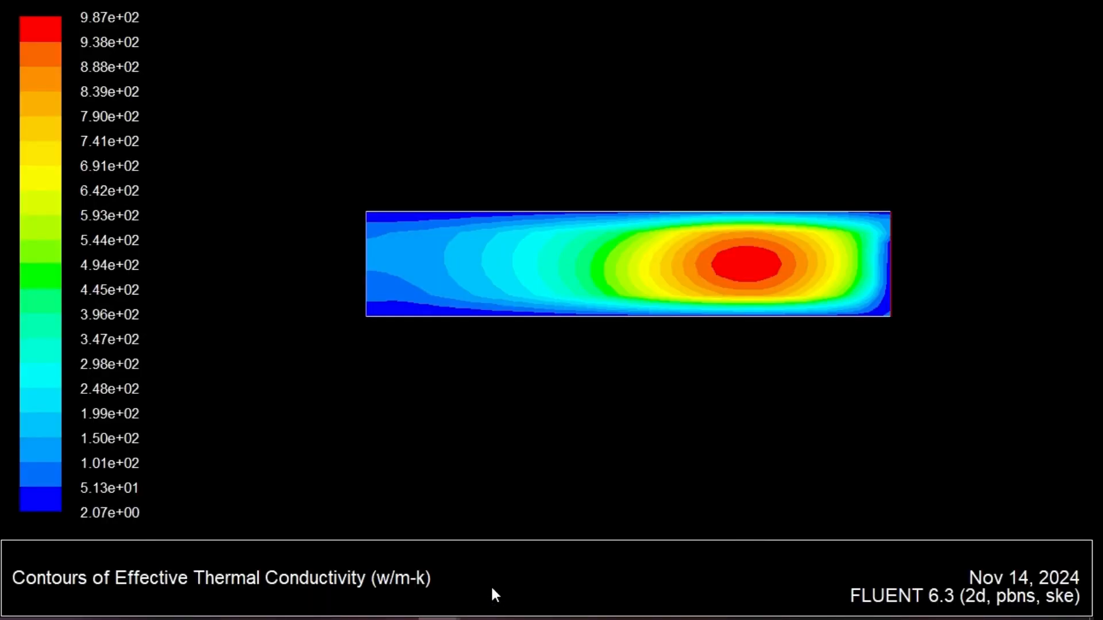
{"action": "left_click", "coordinate": [437, 618]}
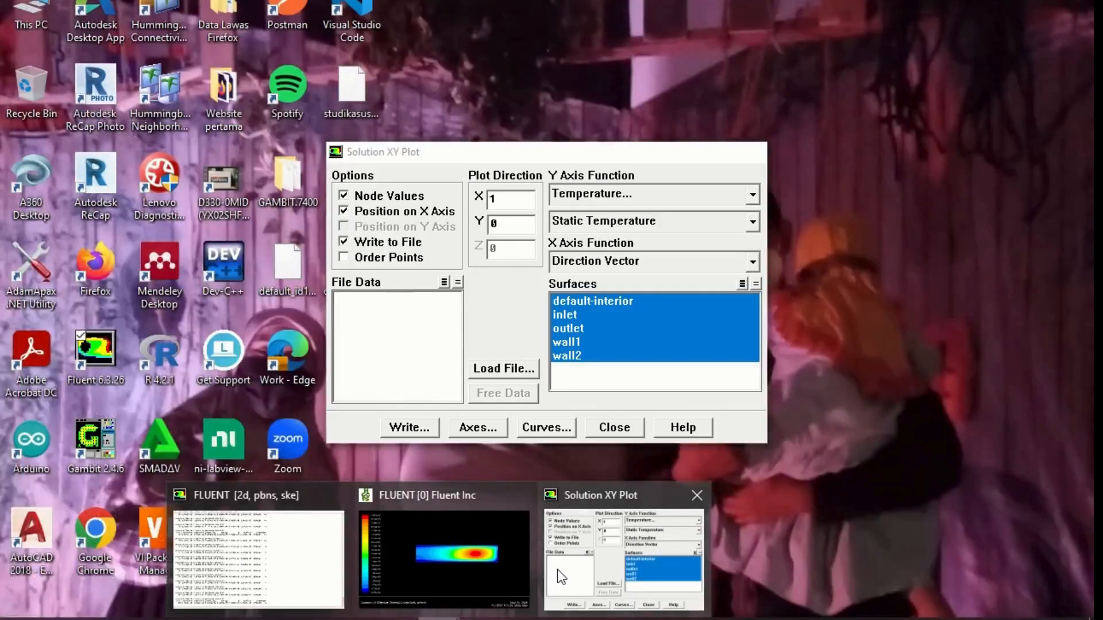
{"action": "left_click", "coordinate": [557, 570]}
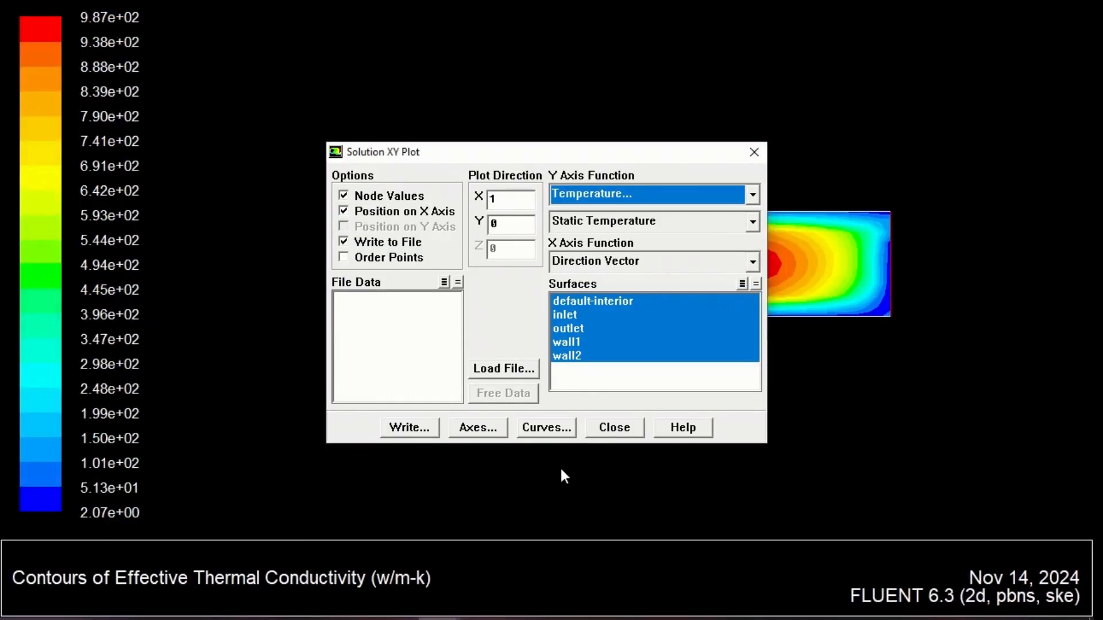
{"action": "left_click", "coordinate": [610, 436]}
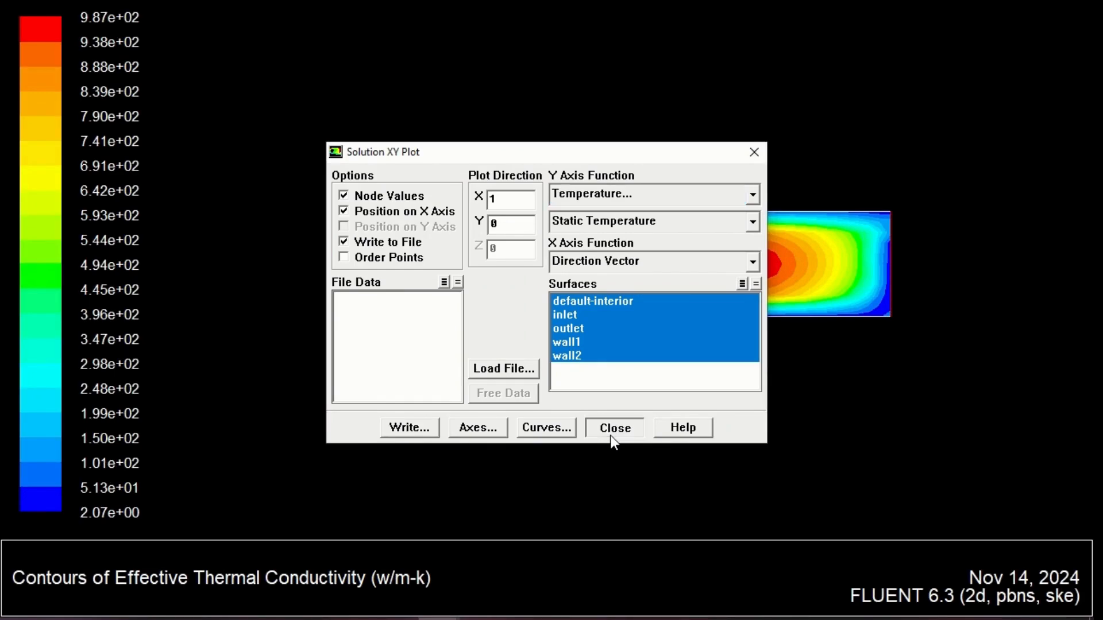
Open the histogram settings and select all zones: default-interior, inlet, outlet, wall1, wall2 and water
{"action": "mouse_move", "coordinate": [438, 618]}
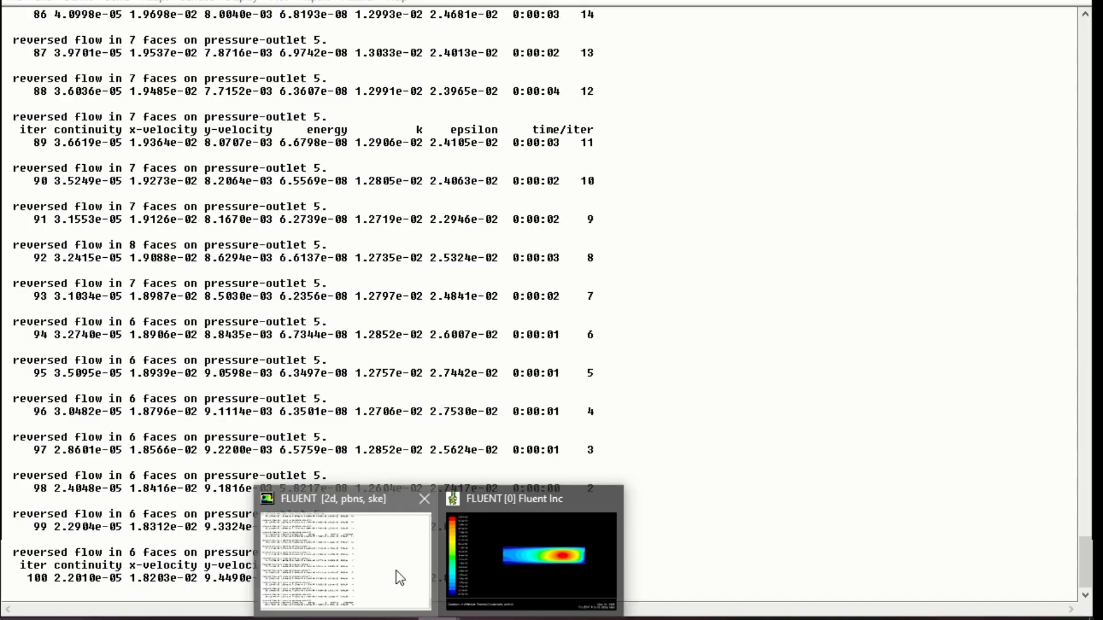
{"action": "left_click", "coordinate": [395, 571]}
{"action": "left_click", "coordinate": [287, 3]}
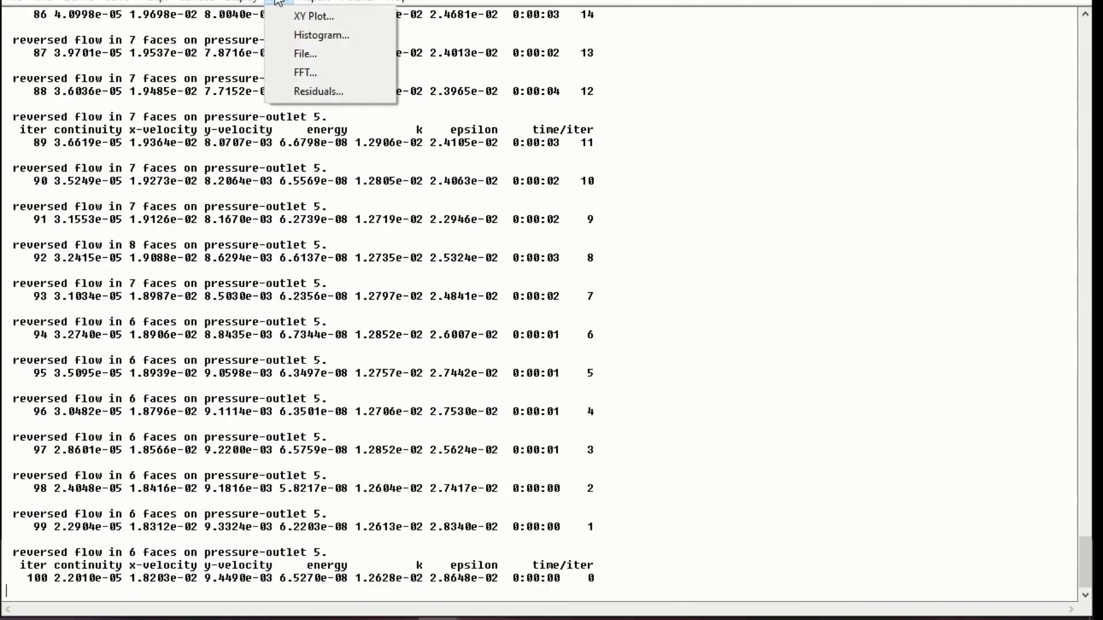
{"action": "left_click", "coordinate": [298, 35]}
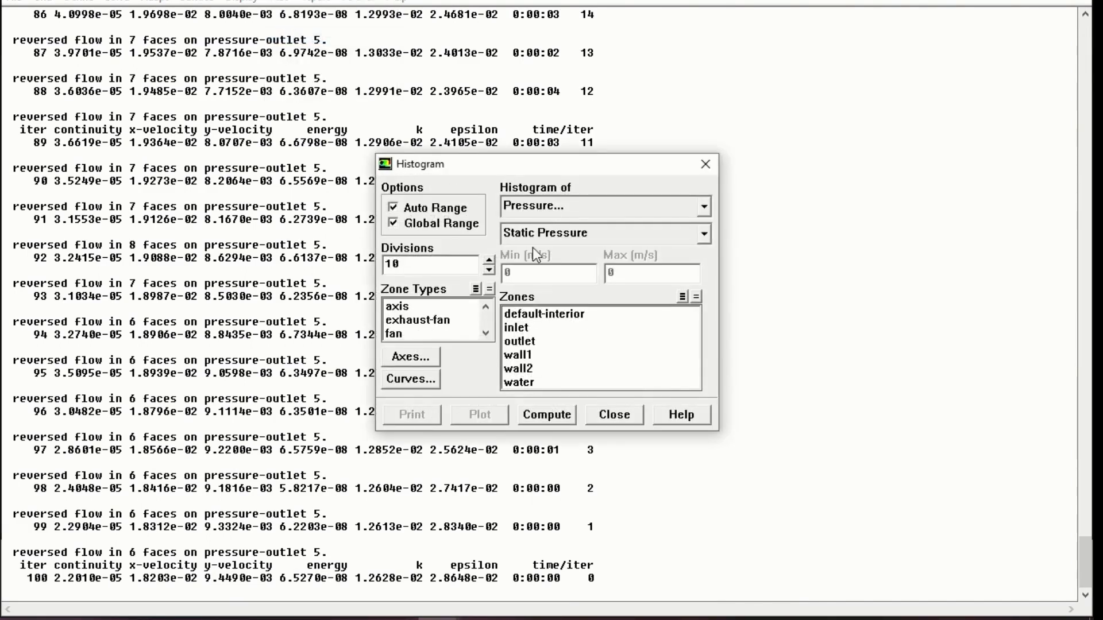
{"action": "left_click", "coordinate": [567, 314]}
{"action": "key", "text": "shift+Down"}
{"action": "key", "text": "shift+Down"}
{"action": "key", "text": "shift+Down"}
{"action": "key", "text": "shift+Down"}
{"action": "key", "text": "shift+Down"}
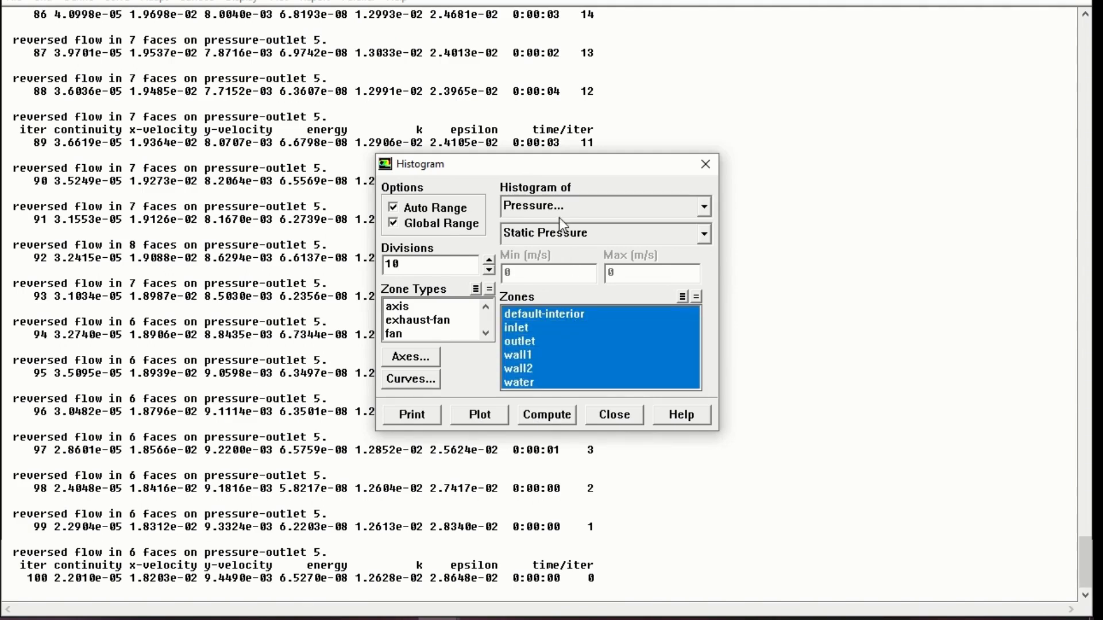
Plot a histogram of dynamic pressure with 10 divisions for the selected zones and view it in the graphics window
{"action": "left_click", "coordinate": [564, 236]}
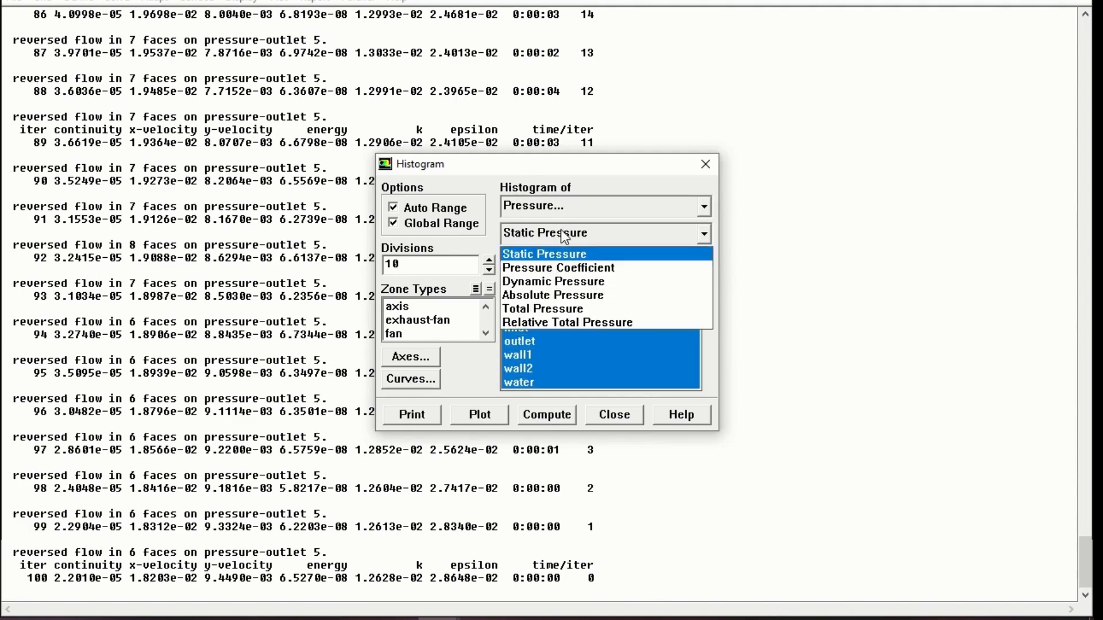
{"action": "left_click", "coordinate": [563, 281]}
{"action": "left_click", "coordinate": [476, 423]}
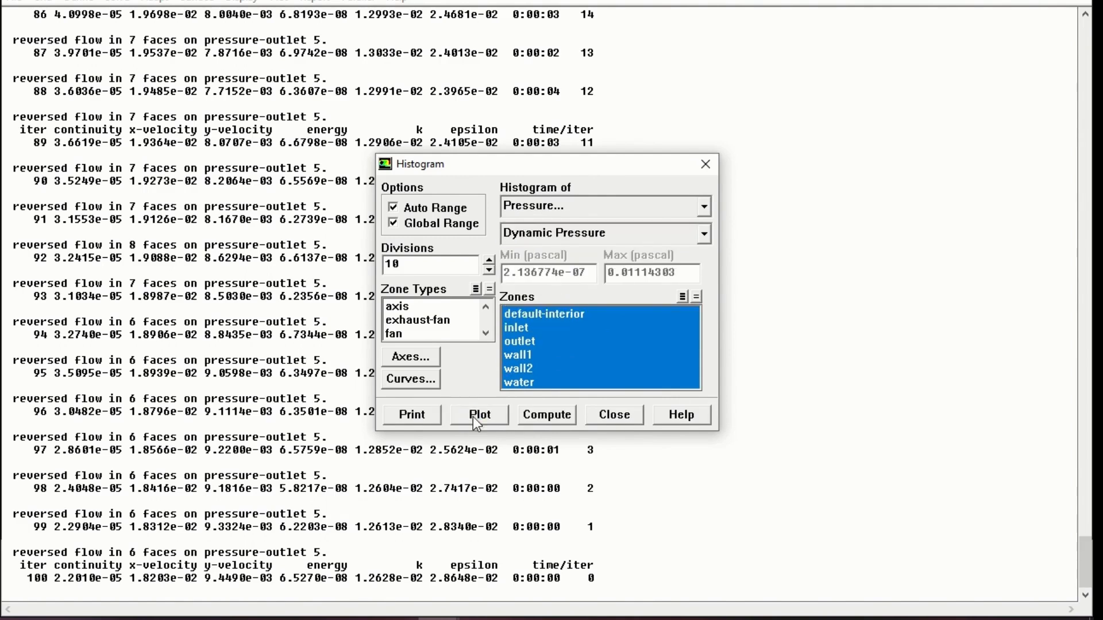
{"action": "mouse_move", "coordinate": [438, 618]}
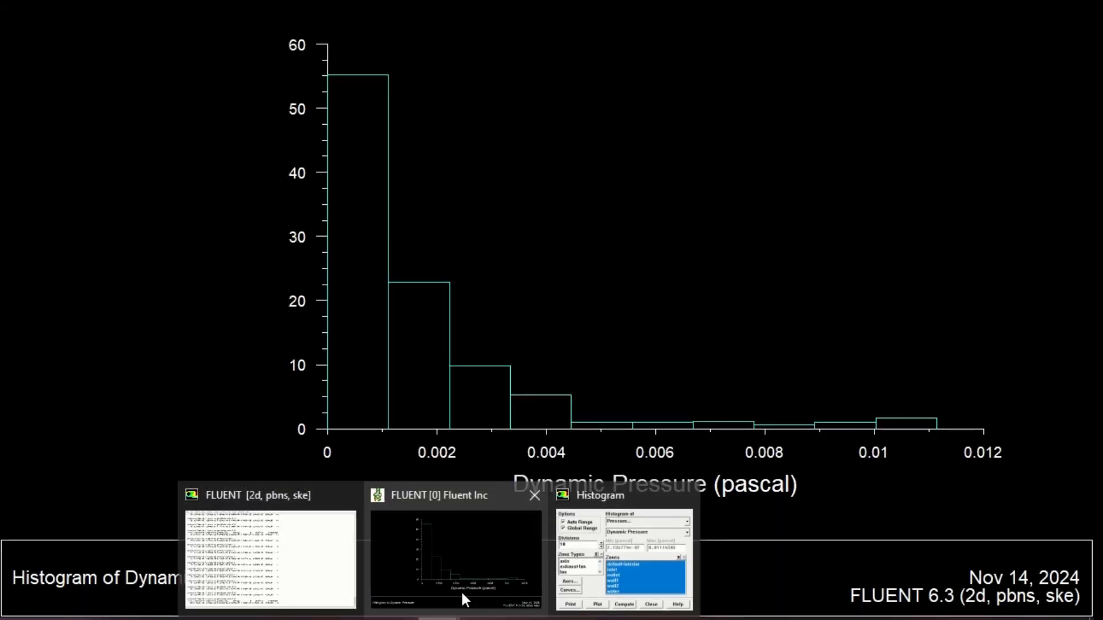
{"action": "left_click", "coordinate": [464, 600]}
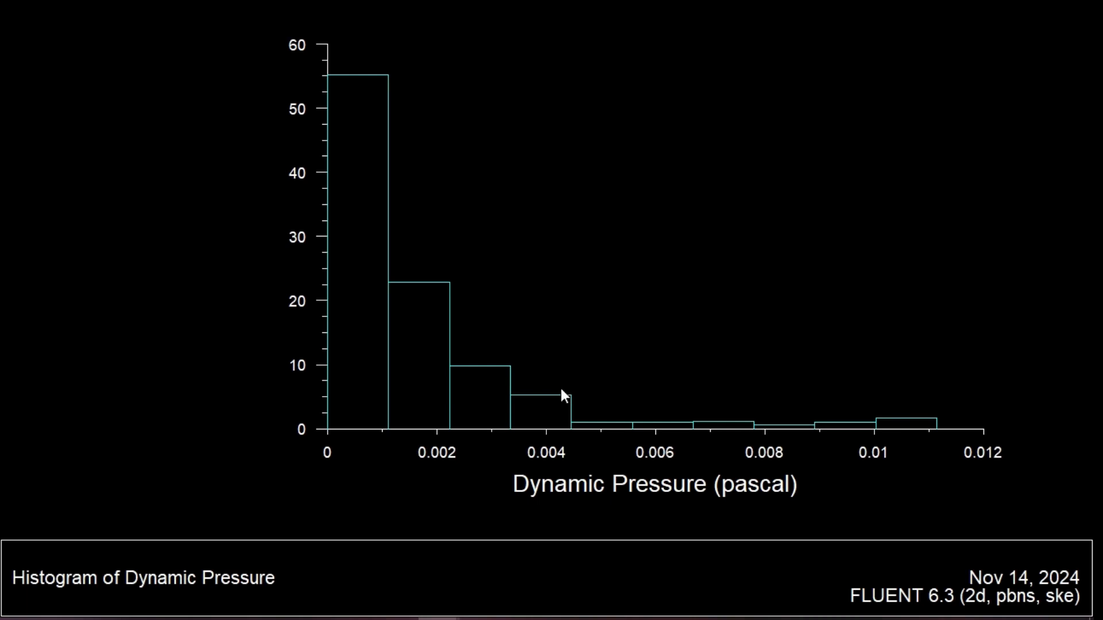
{"action": "mouse_move", "coordinate": [440, 618]}
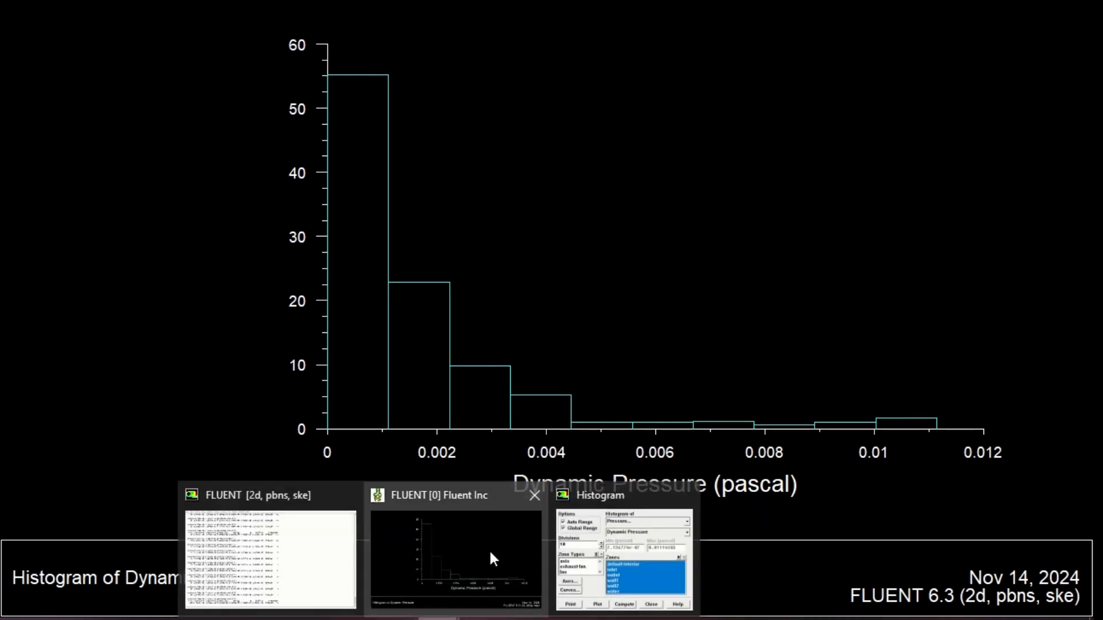